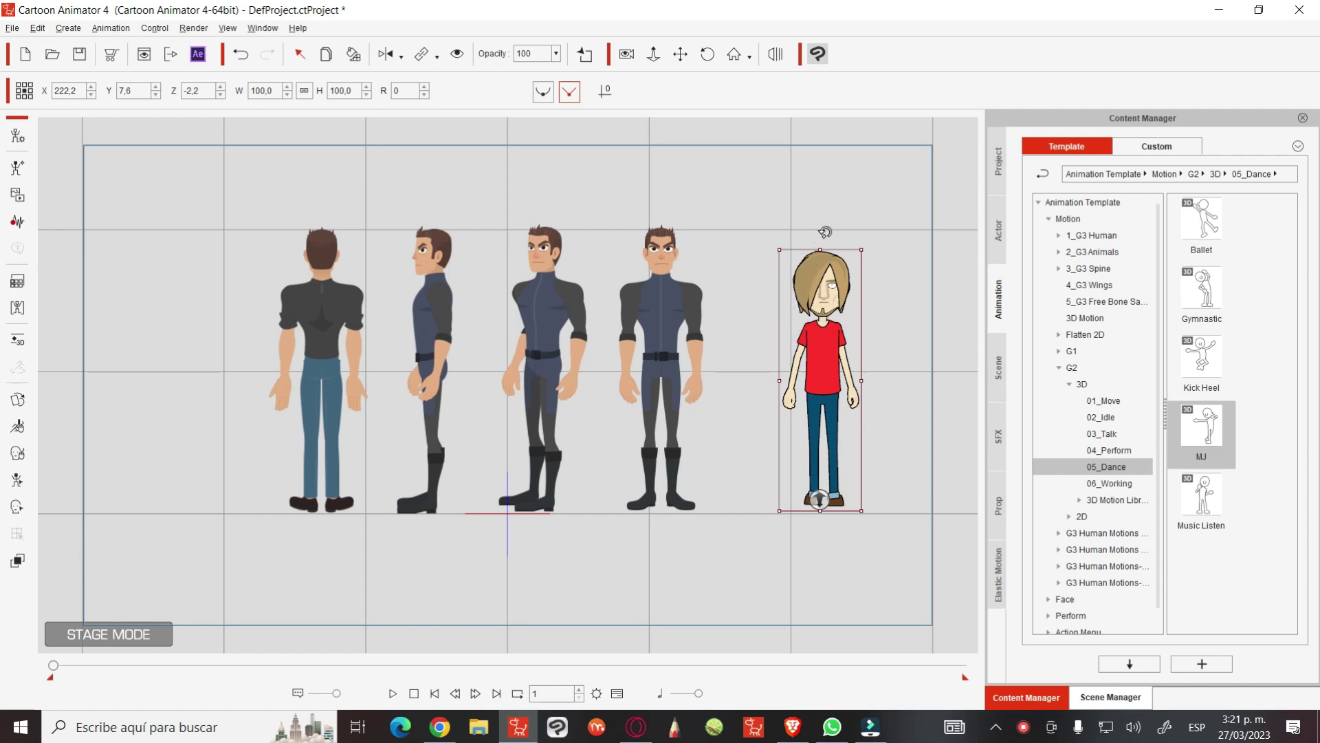
Nudge the red-shirt character right and turn it toward a side view with 3D motion keying
drag(821, 337, 823, 337)
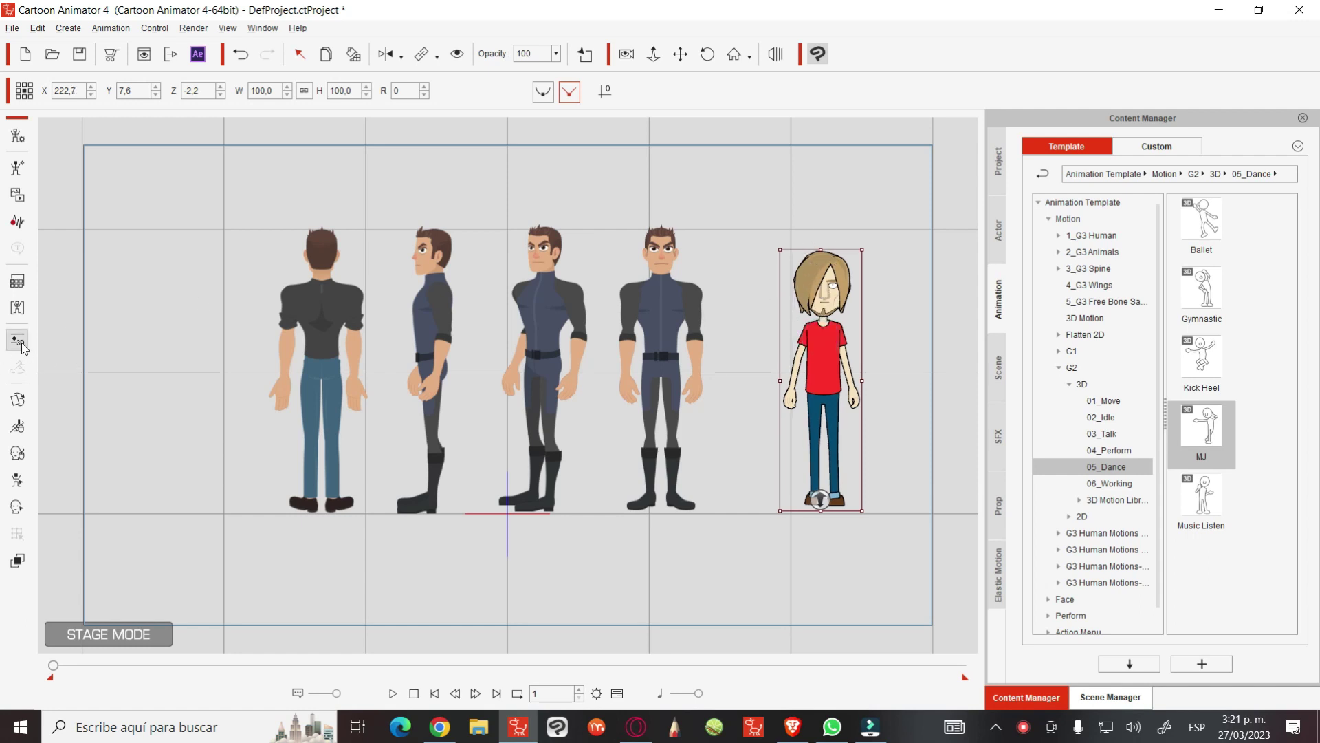
click(18, 340)
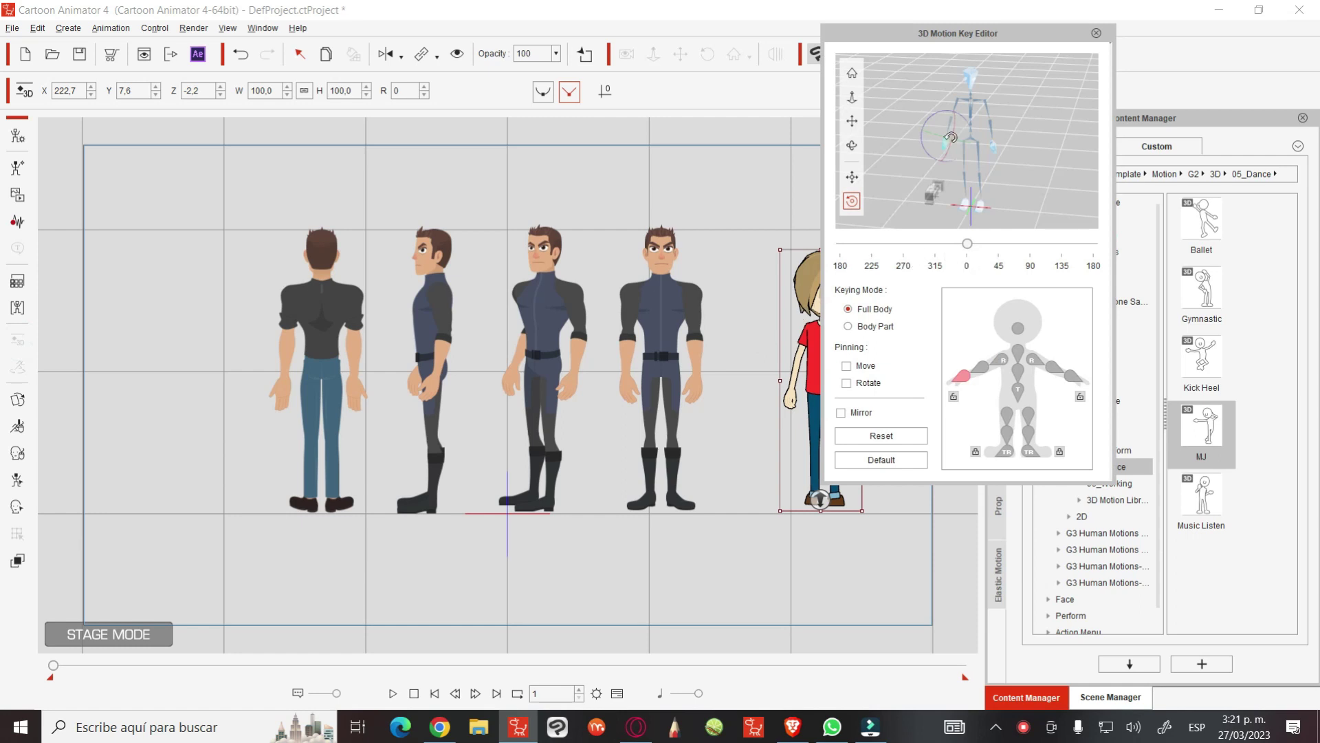
drag(925, 33, 1048, 32)
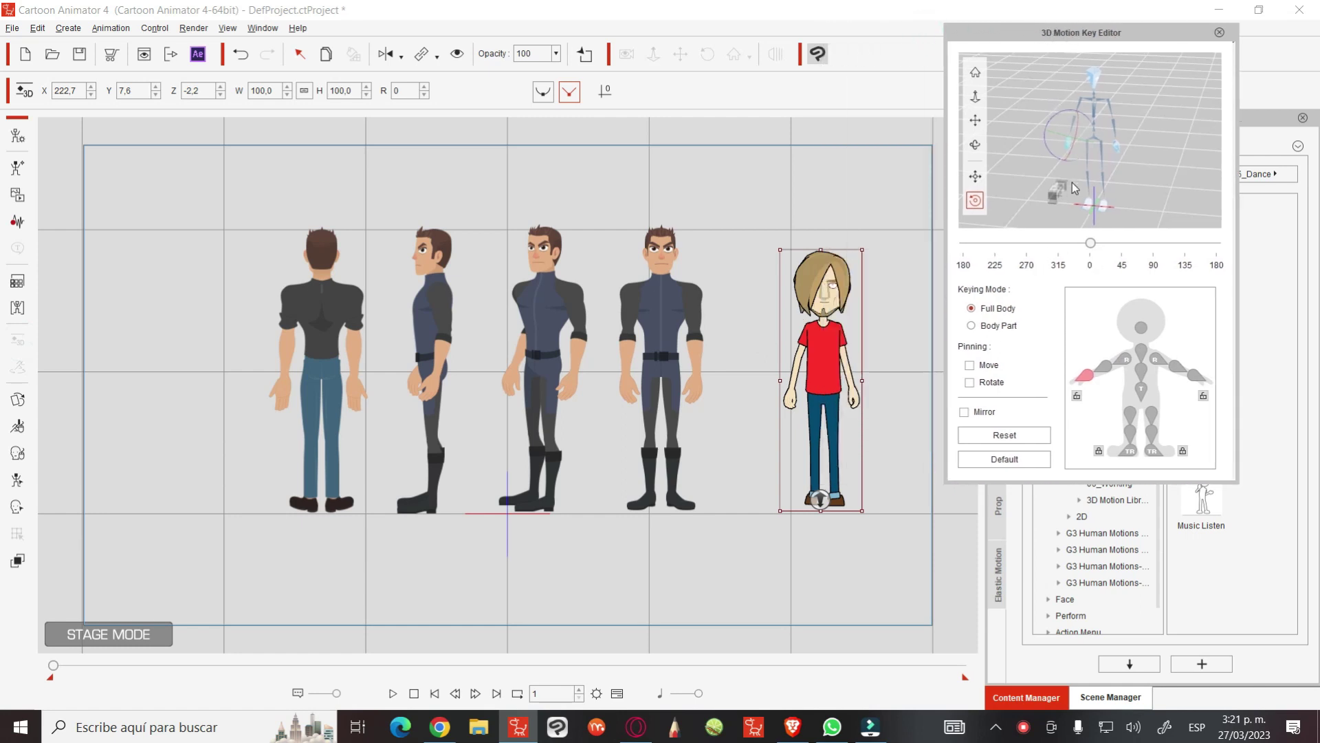
mouse_move(1089, 244)
mouse_down()
mouse_move(996, 244)
mouse_move(1095, 255)
mouse_up()
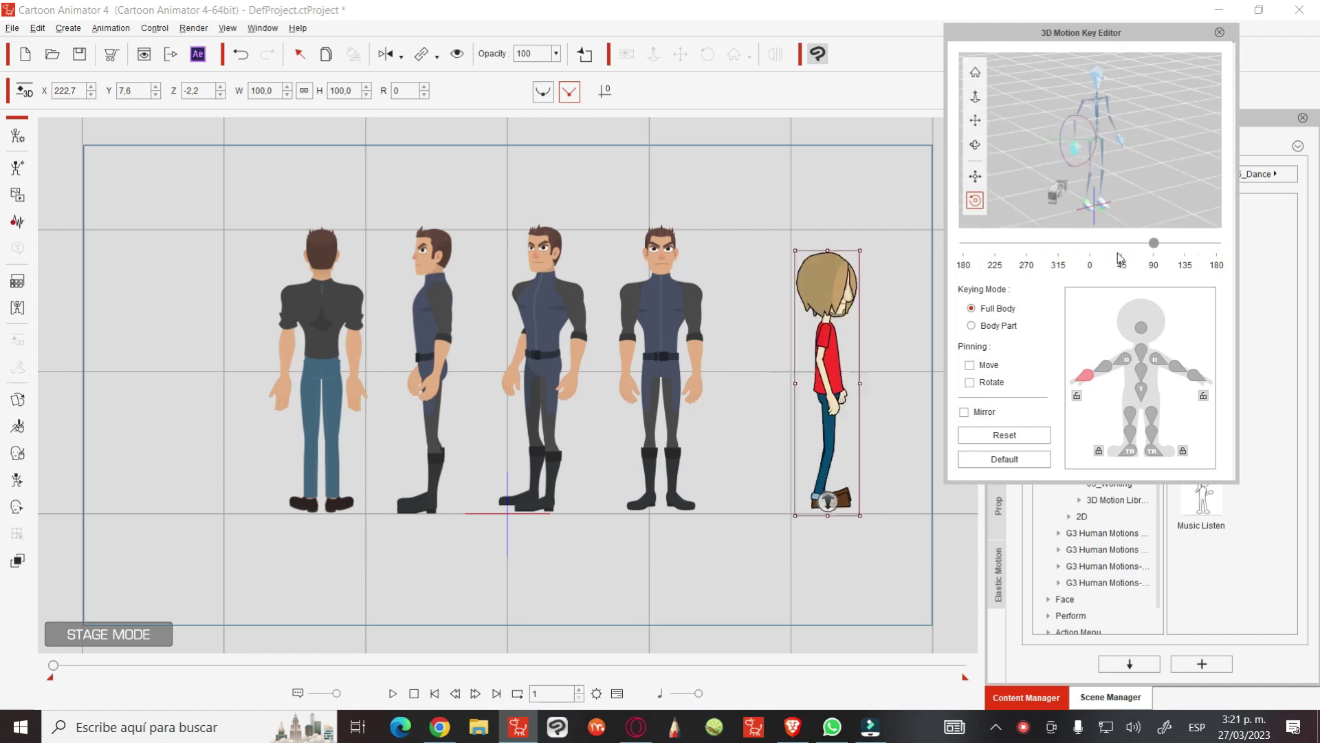
click(664, 299)
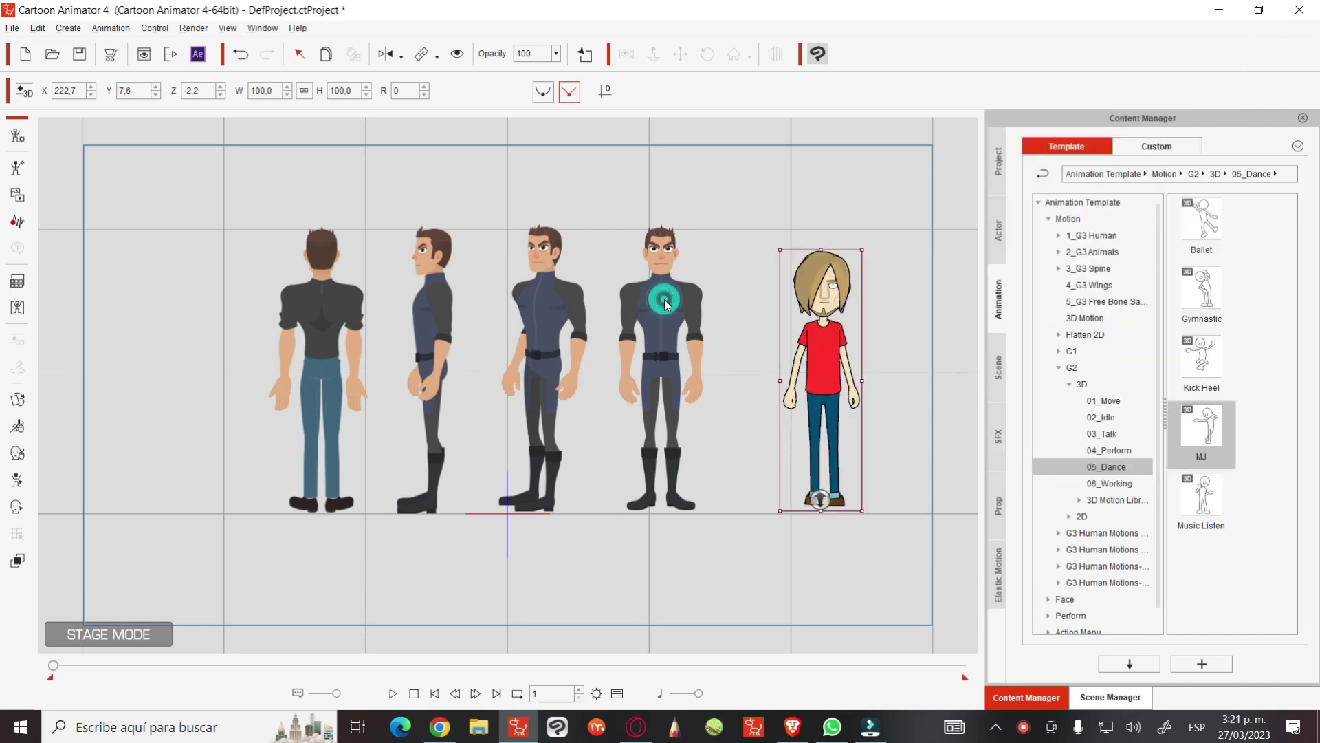
Open 2D bone keying on front Roger, cycle through the side and back views, then close it
click(668, 303)
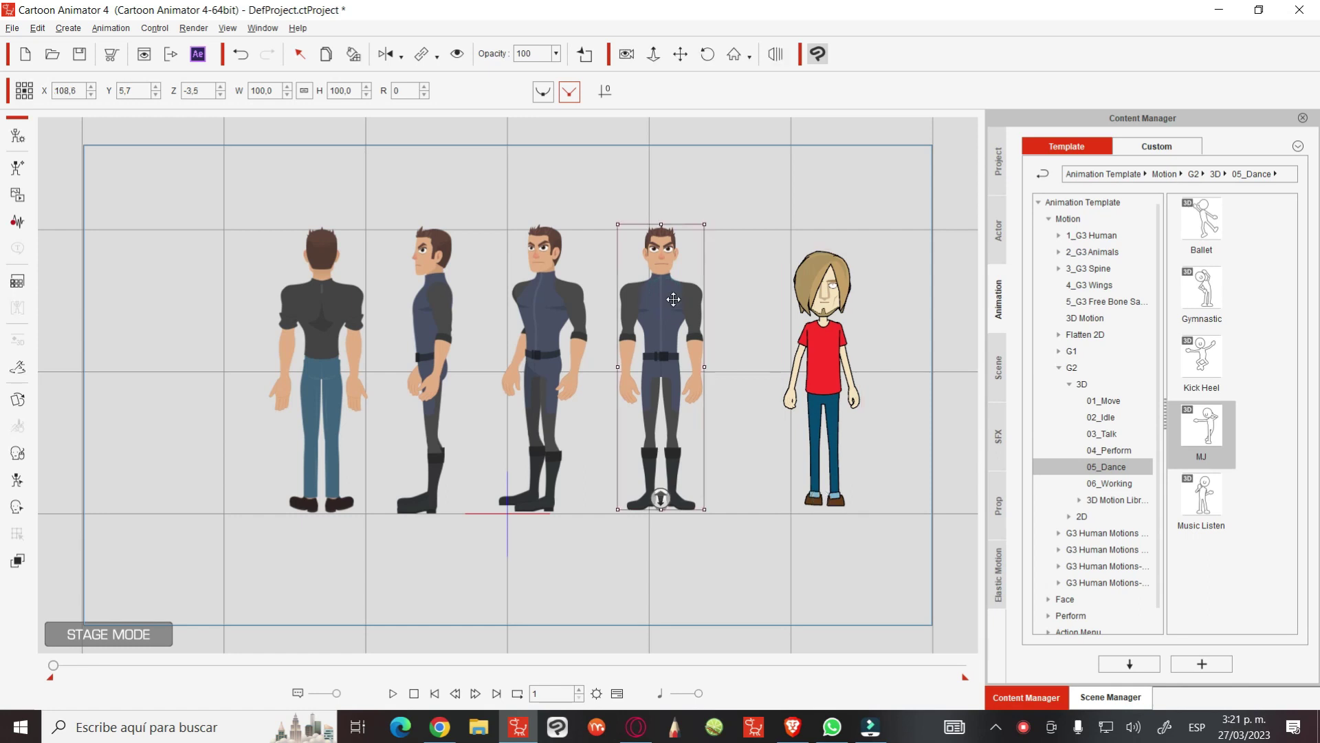
click(18, 479)
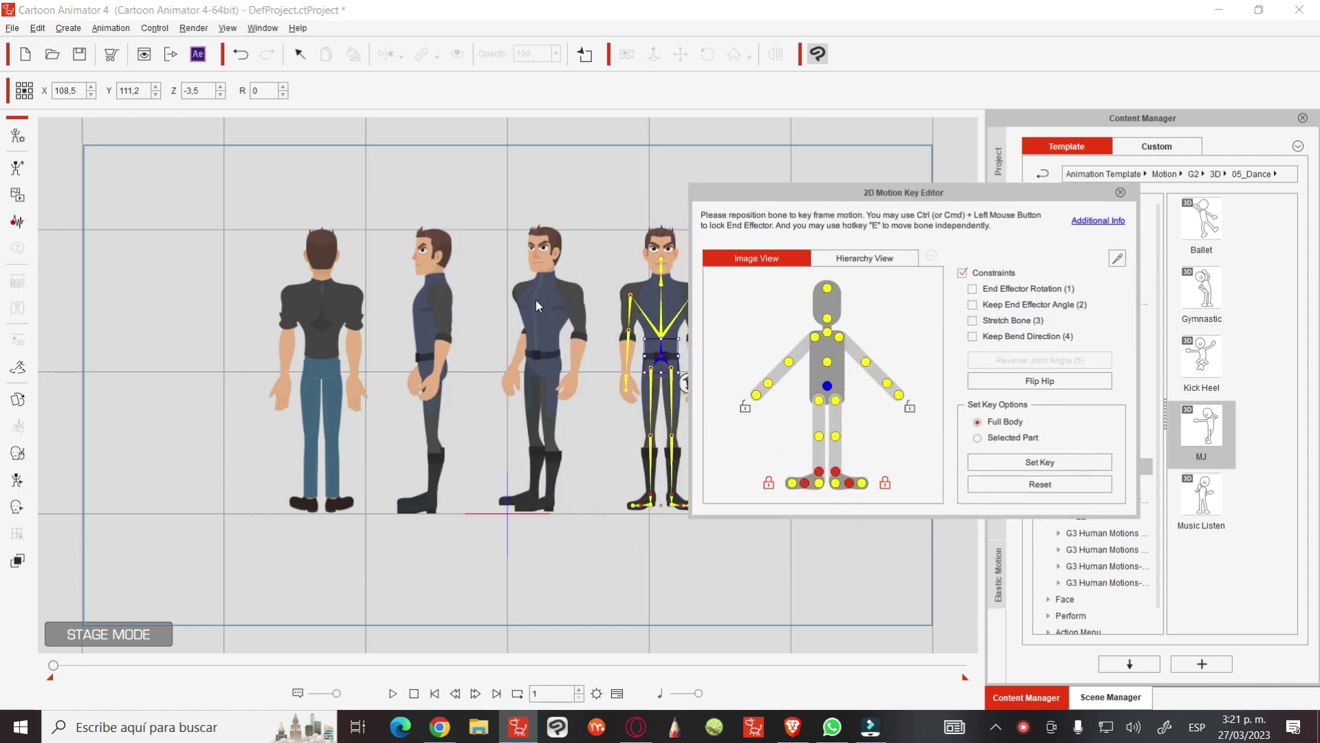
click(535, 300)
click(428, 304)
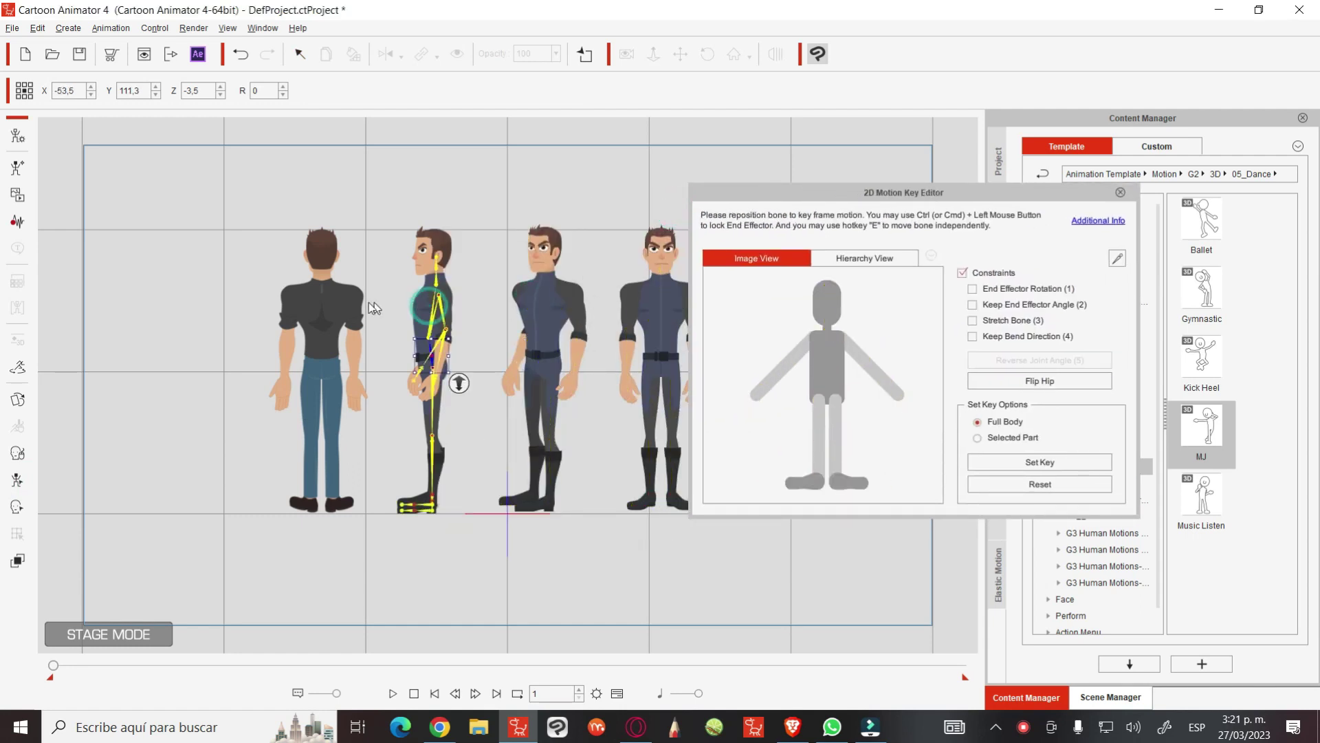
click(331, 308)
click(1120, 192)
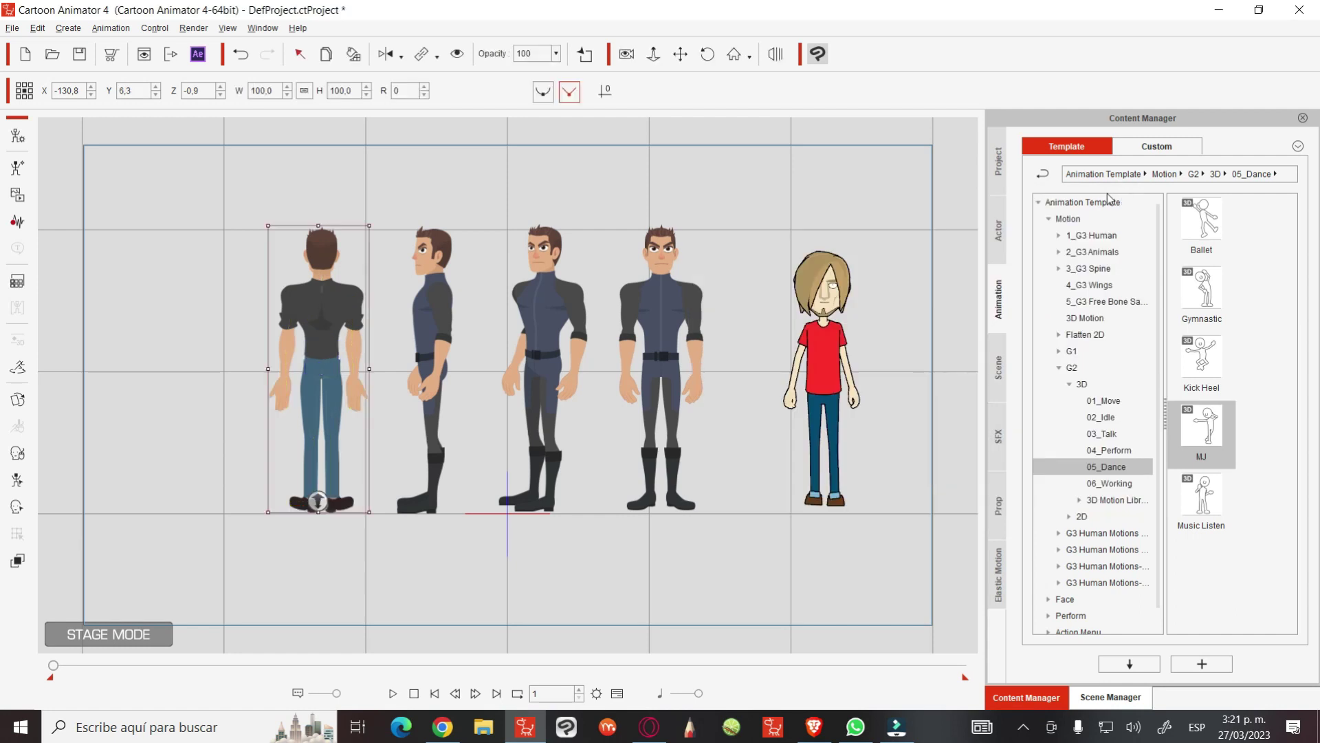
Play the red-shirt character's dance, then undo the last change
click(818, 348)
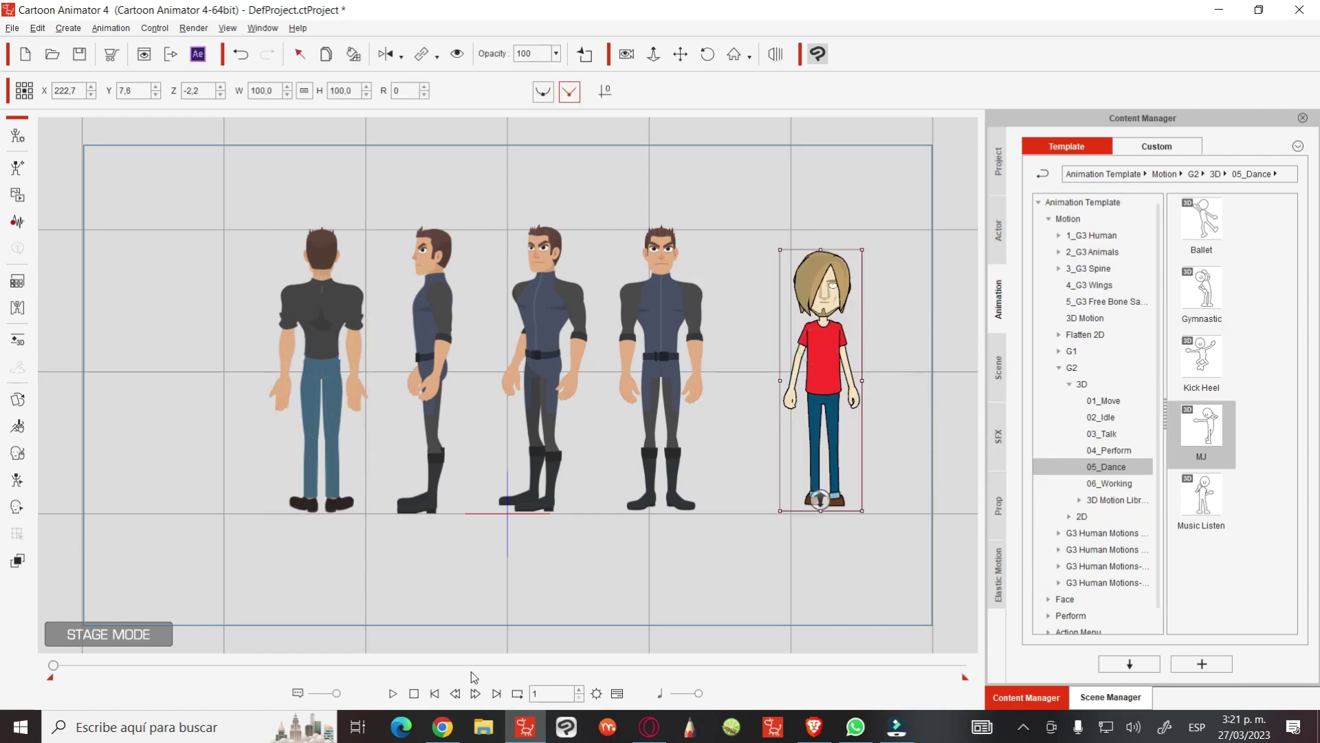
click(392, 693)
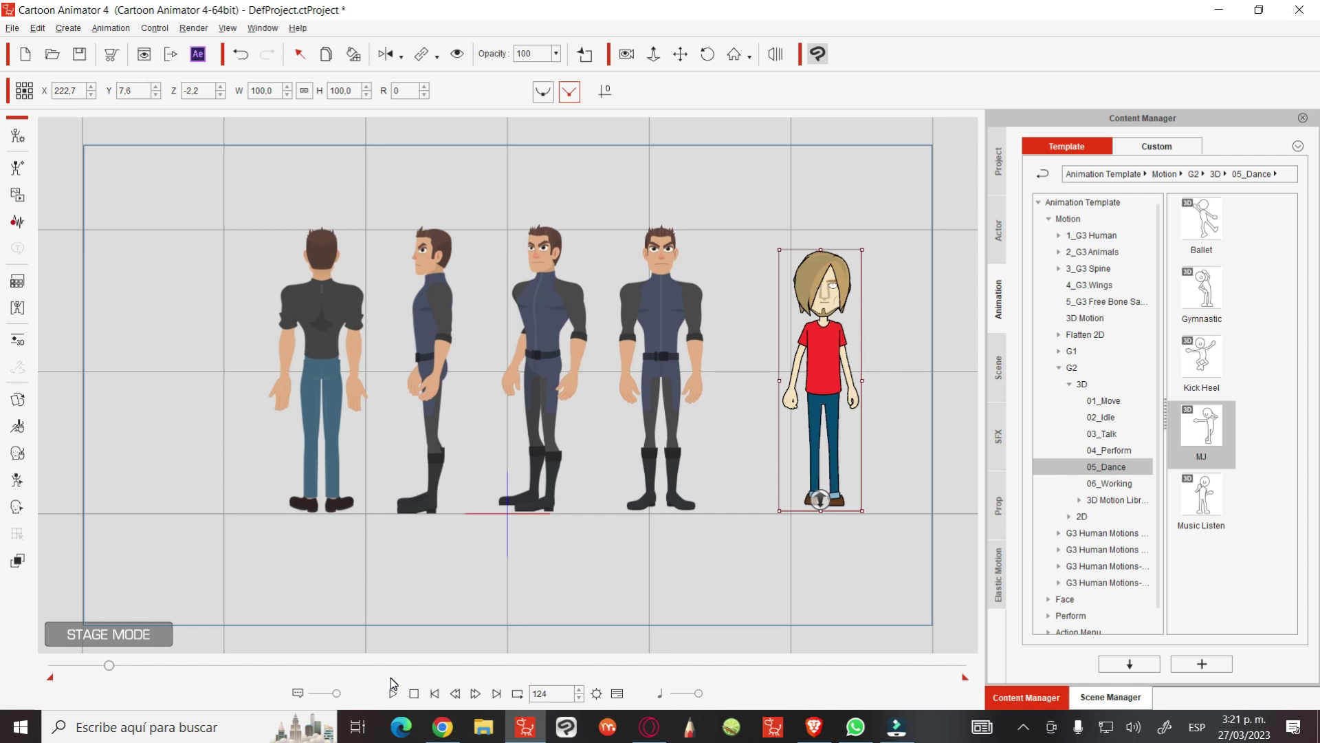
key(ctrl+z)
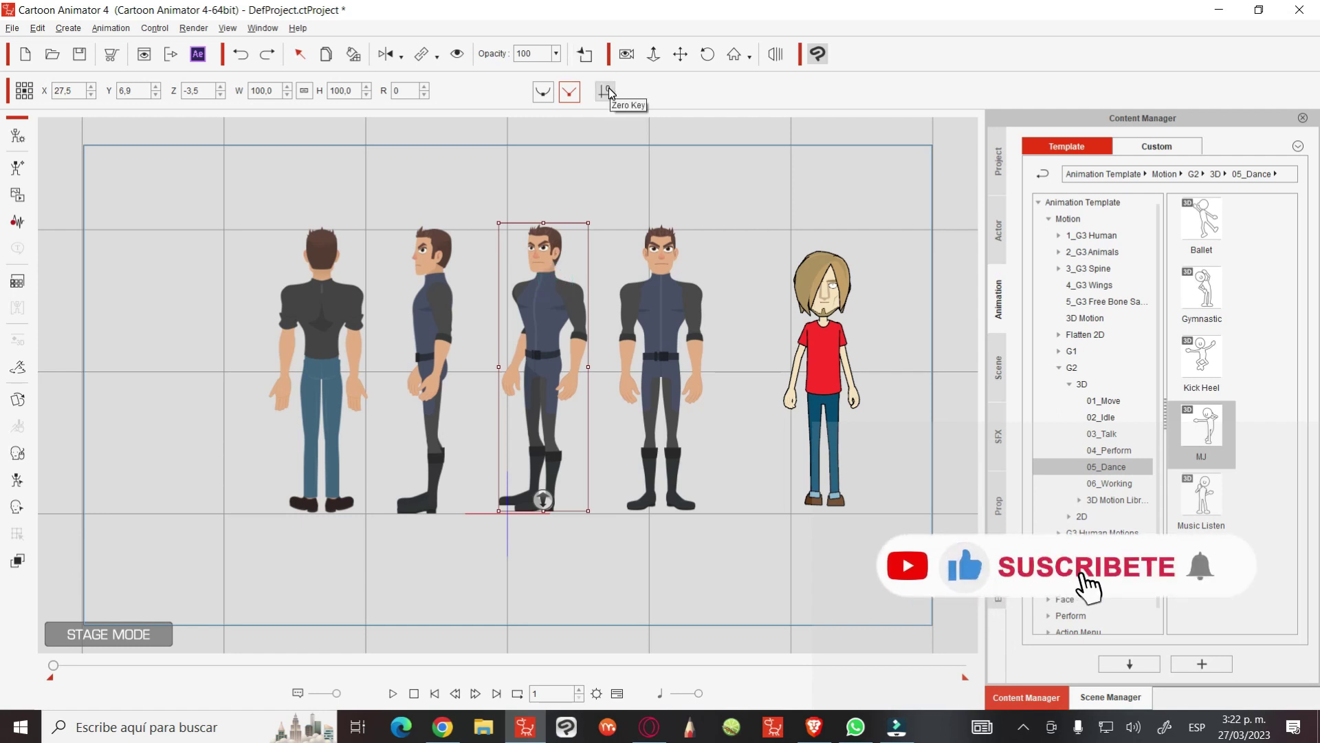
Zero Key the three-quarter, front, side and back Roger views to 0,0 and show Scene Manager
click(607, 91)
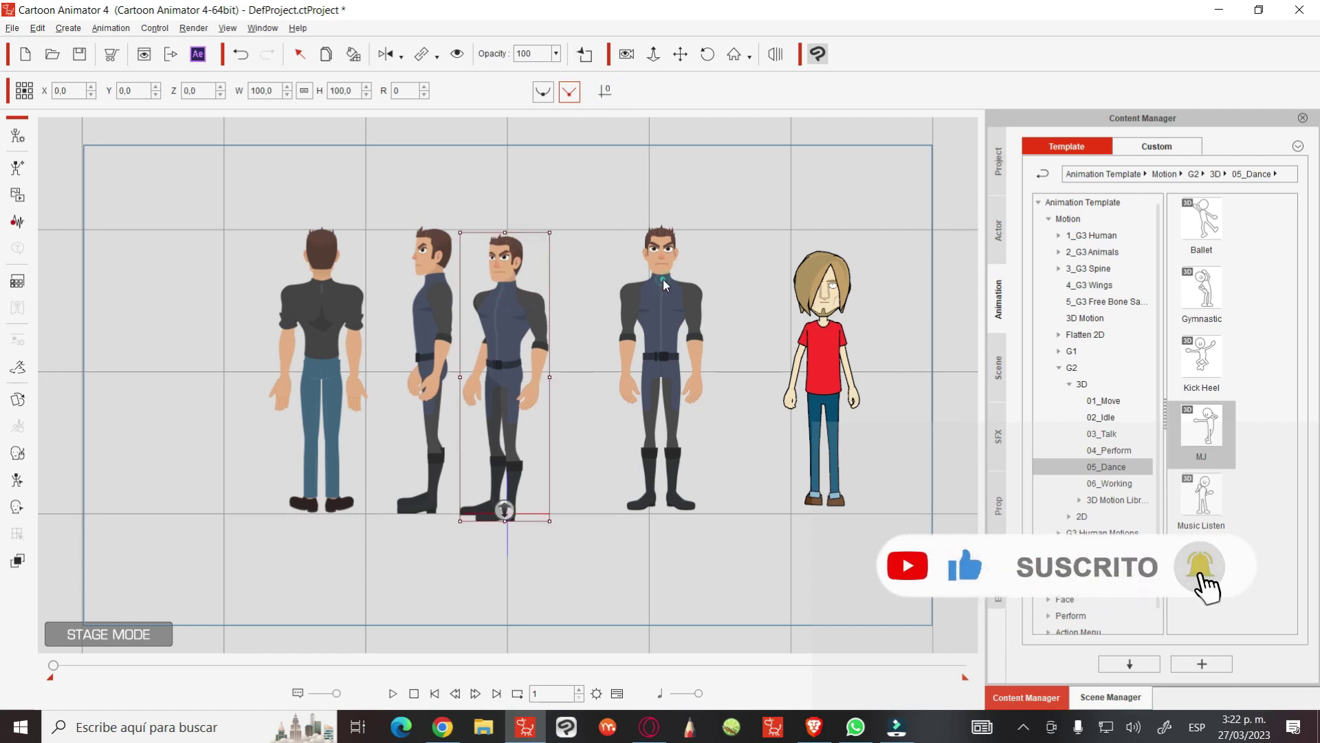
key(Tab)
click(605, 91)
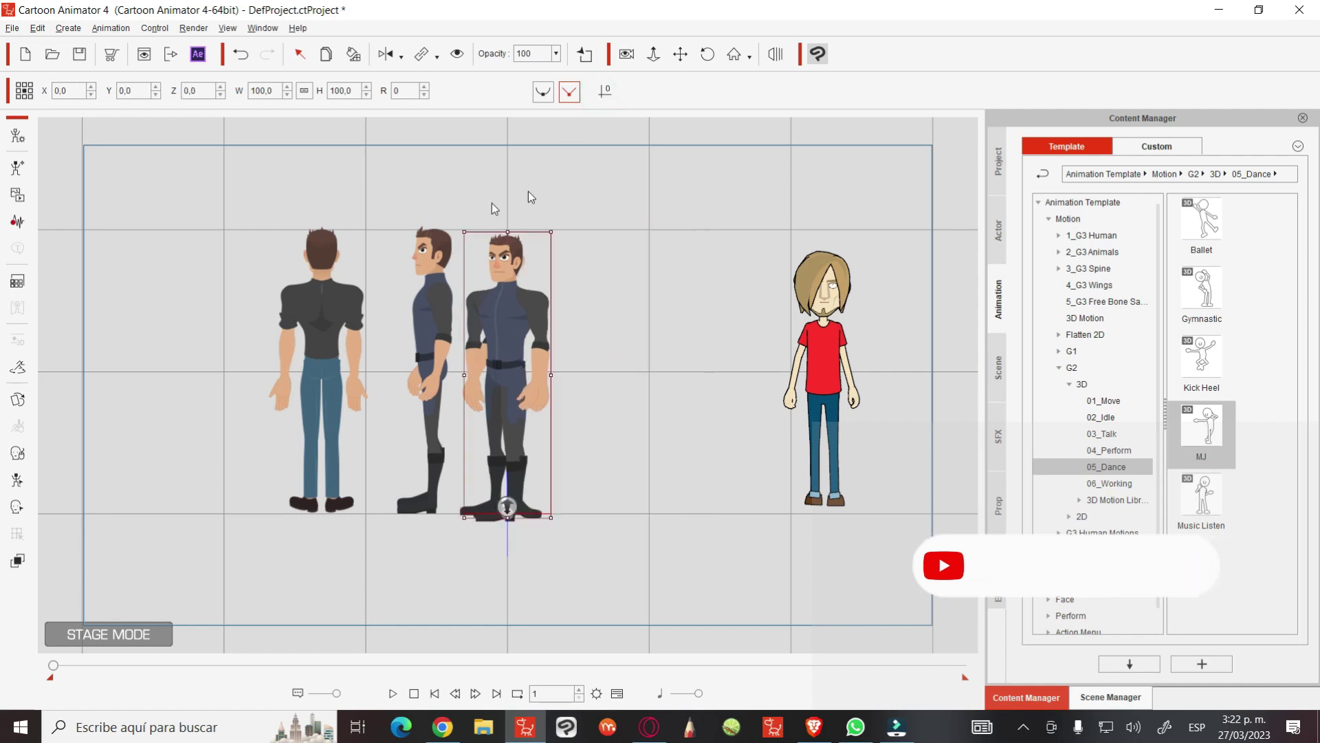
click(435, 240)
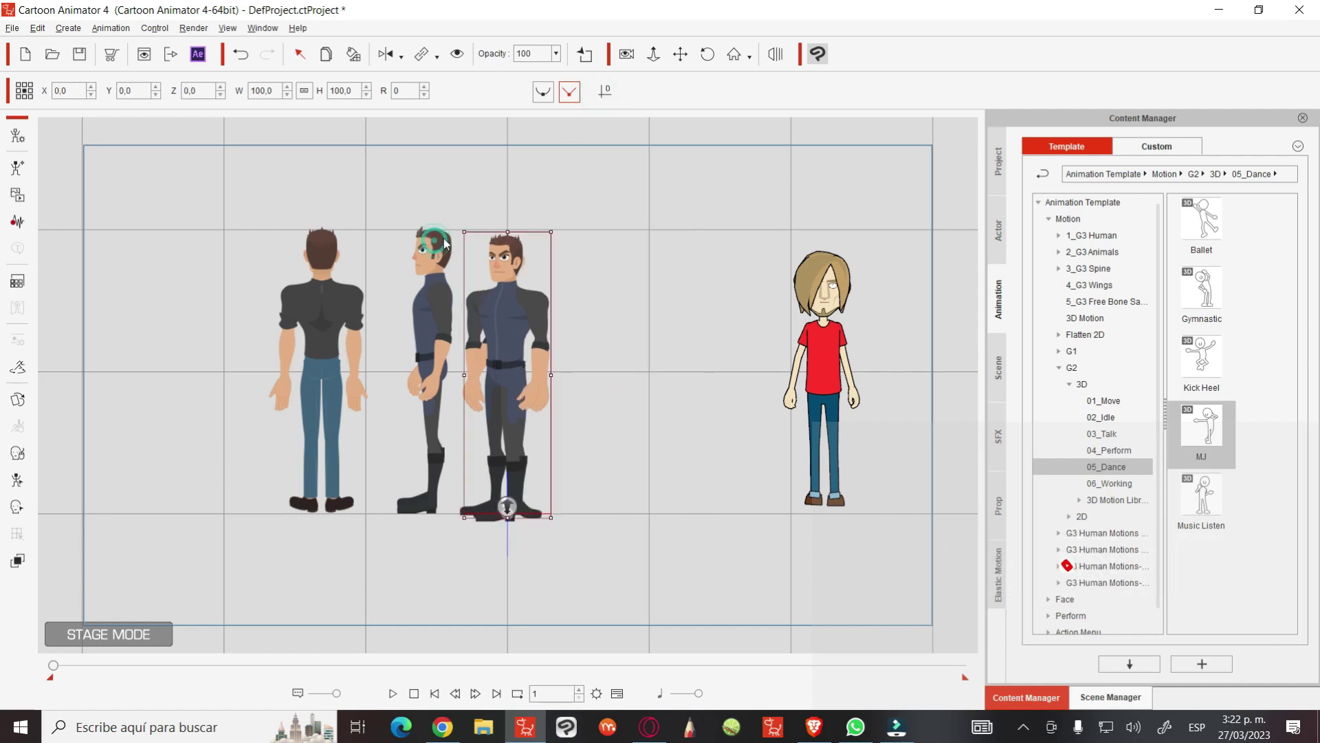
click(606, 91)
click(330, 293)
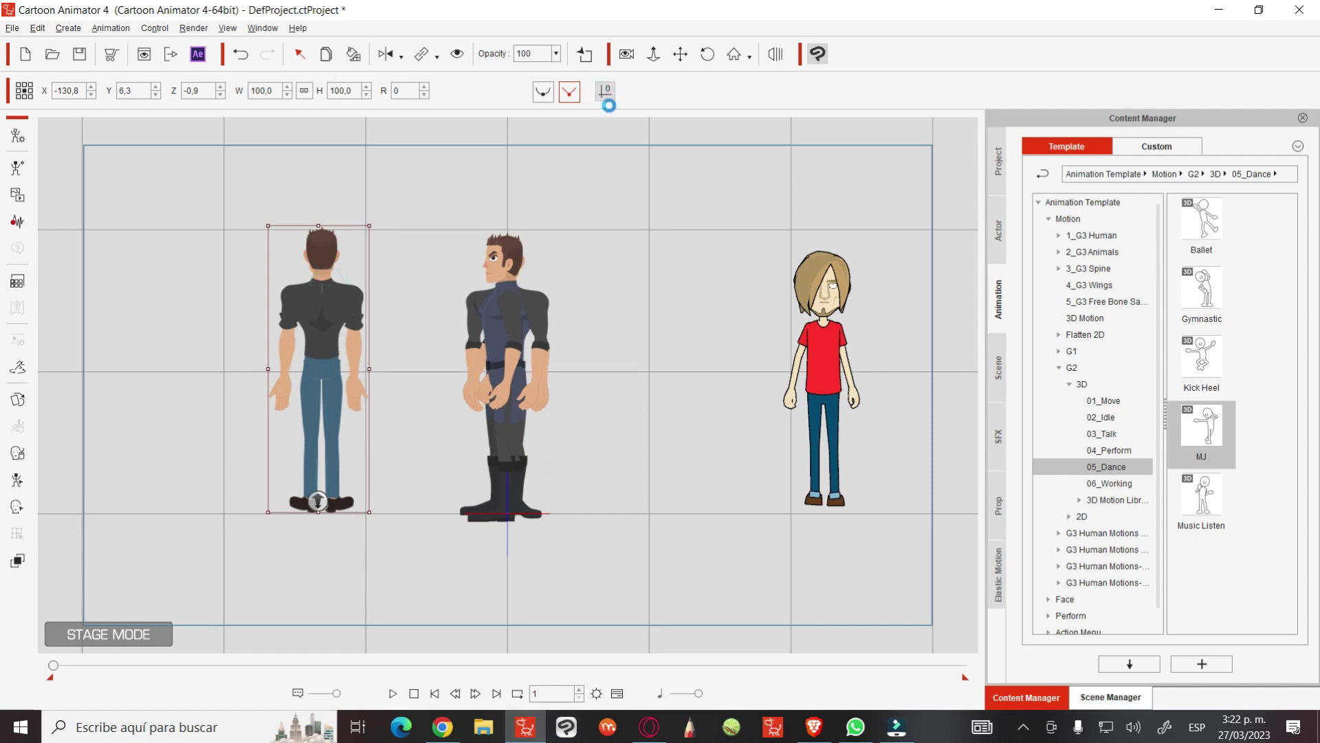
click(605, 96)
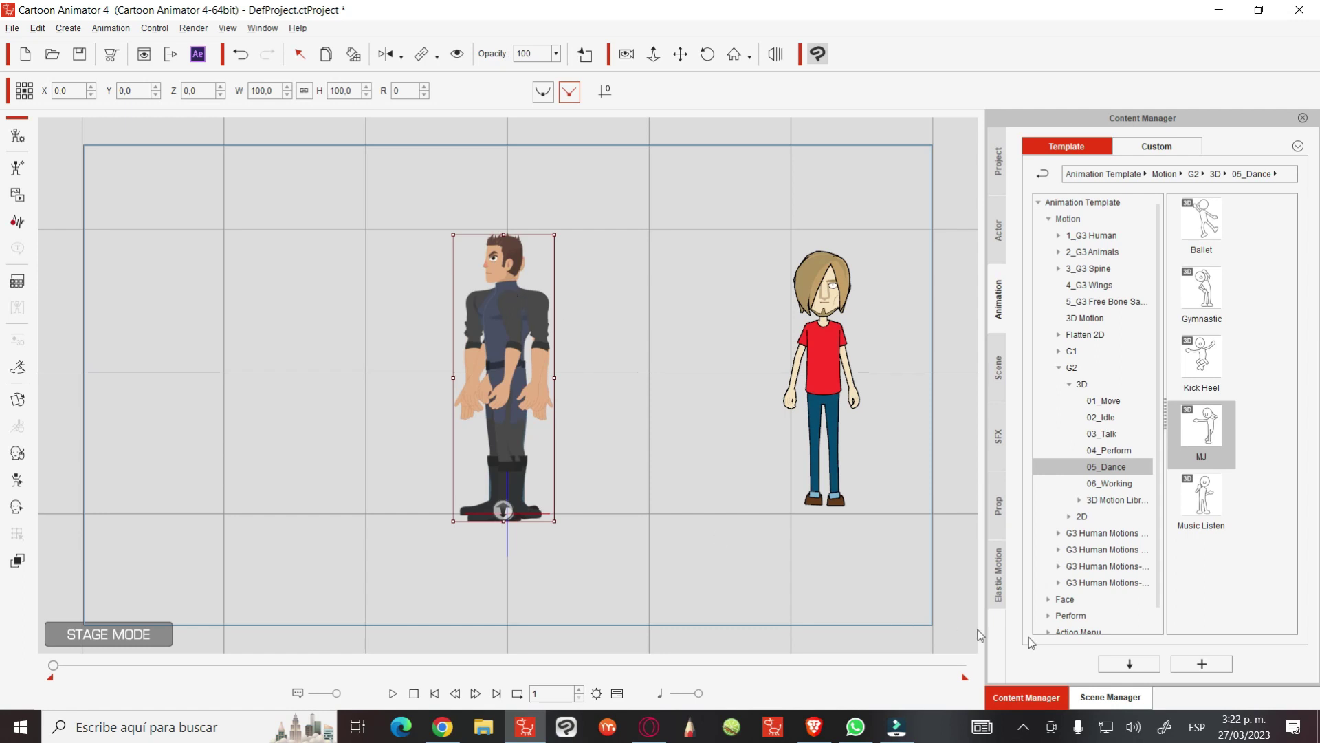
click(1132, 697)
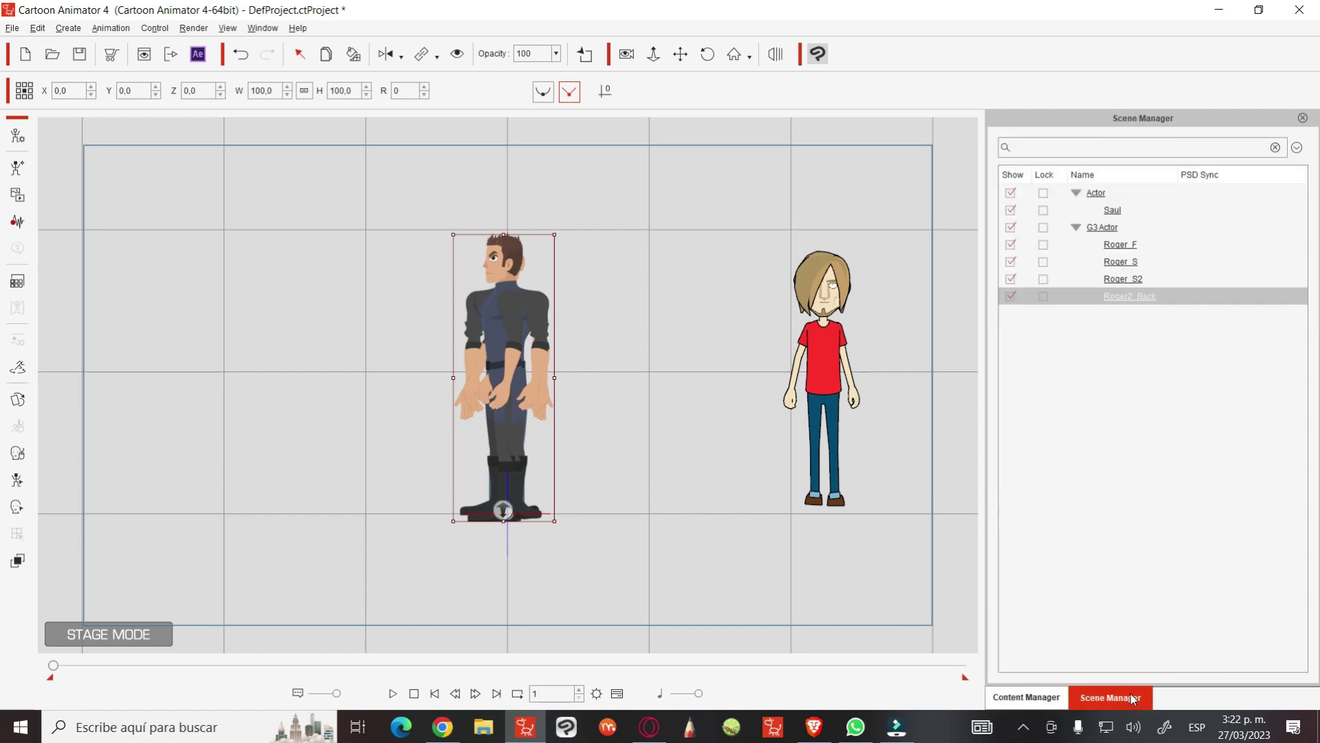
Hide the Roger2_Back, Roger_S2 and Roger_S views using Scene Manager's eye button
click(1126, 296)
click(457, 56)
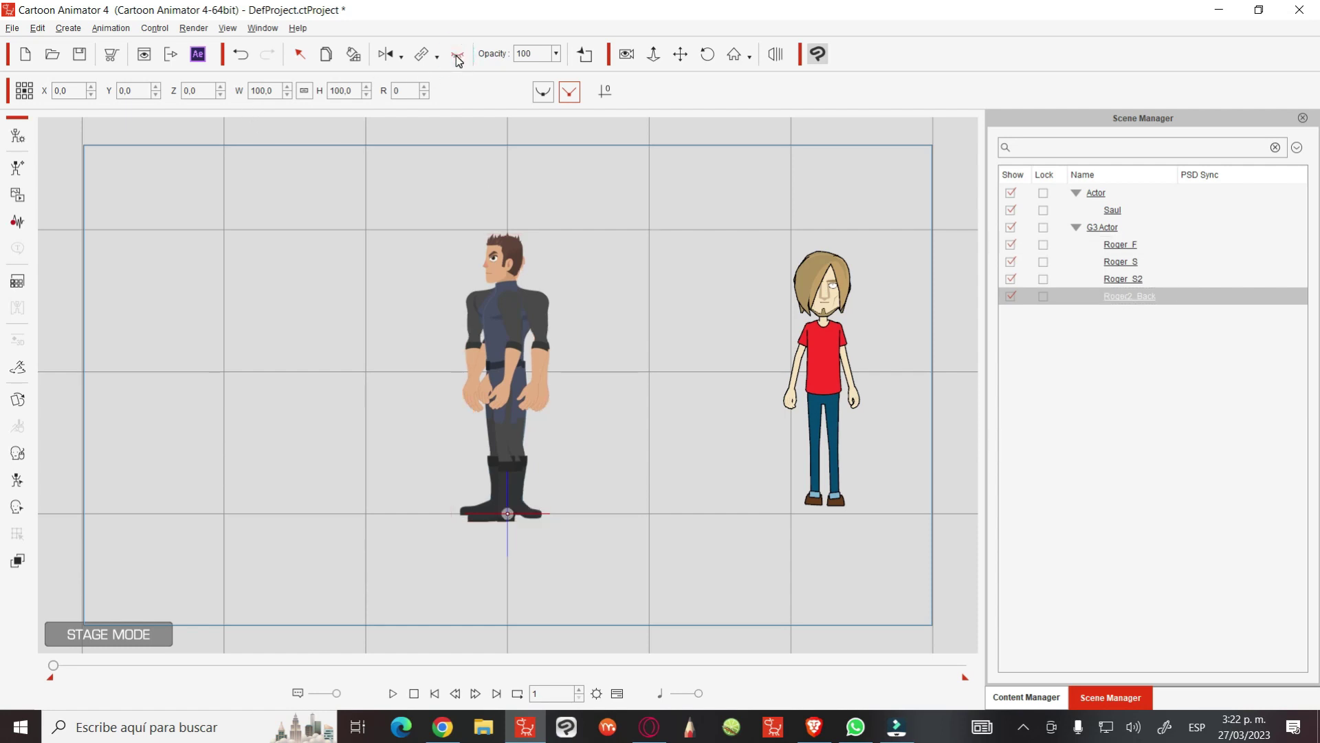
click(1136, 283)
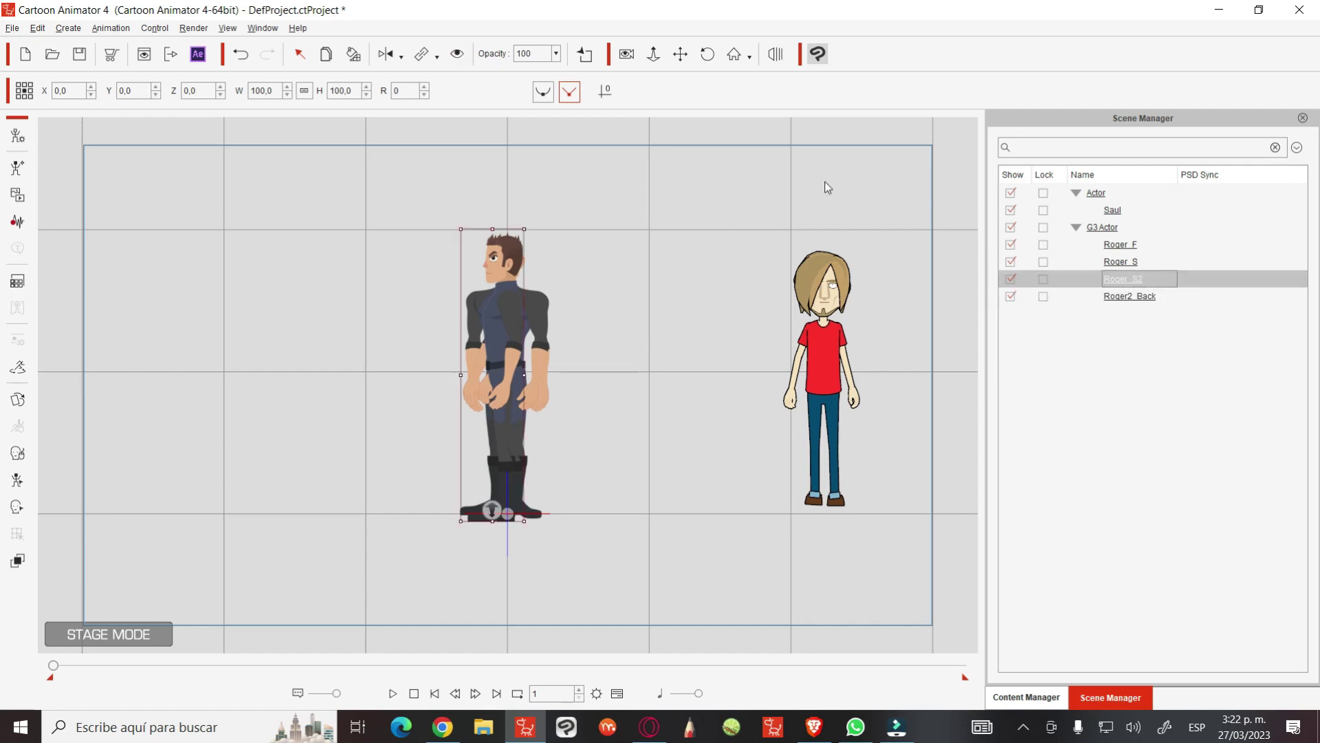
click(457, 53)
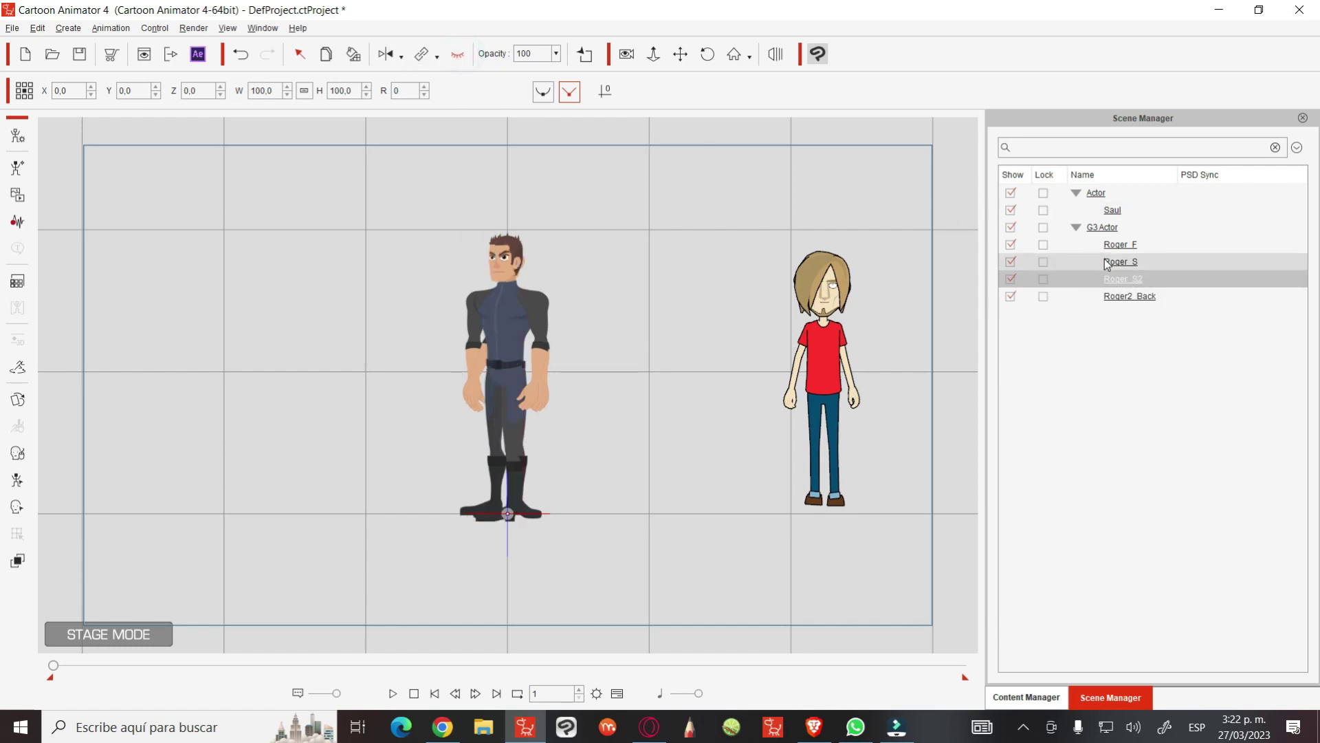
click(455, 54)
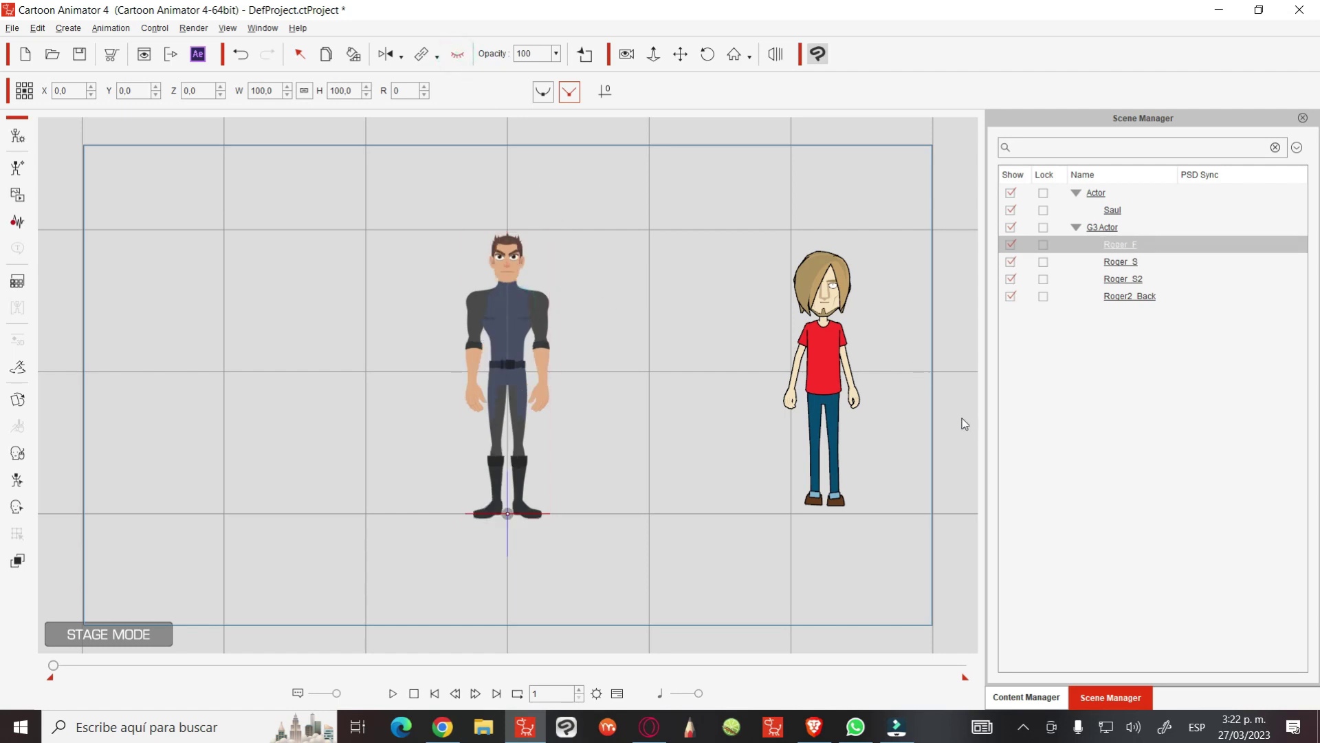
Move Saul left next to Roger and zoom the camera in to Z 1510
click(832, 332)
mouse_move(821, 354)
mouse_down()
mouse_move(717, 373)
mouse_move(737, 369)
mouse_up()
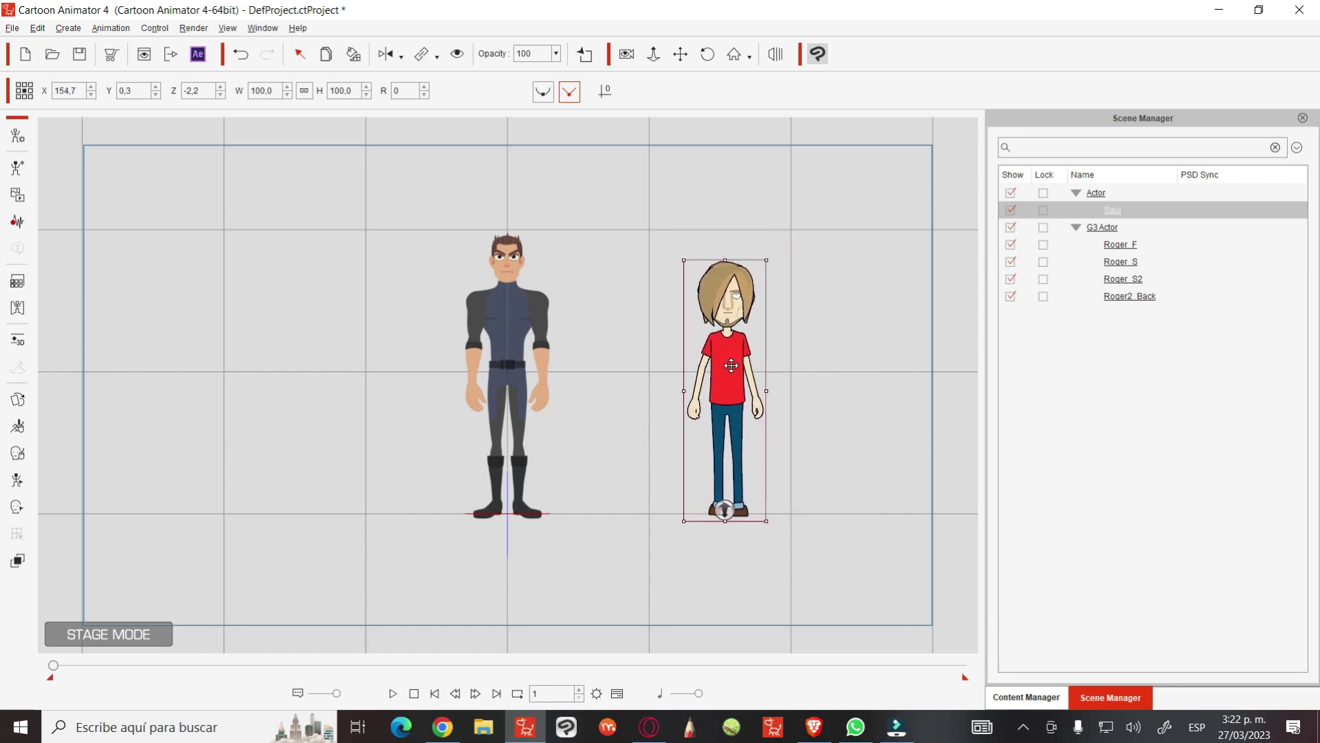
click(625, 54)
click(667, 230)
scroll(586, 234, up, 2)
scroll(598, 323, up, 2)
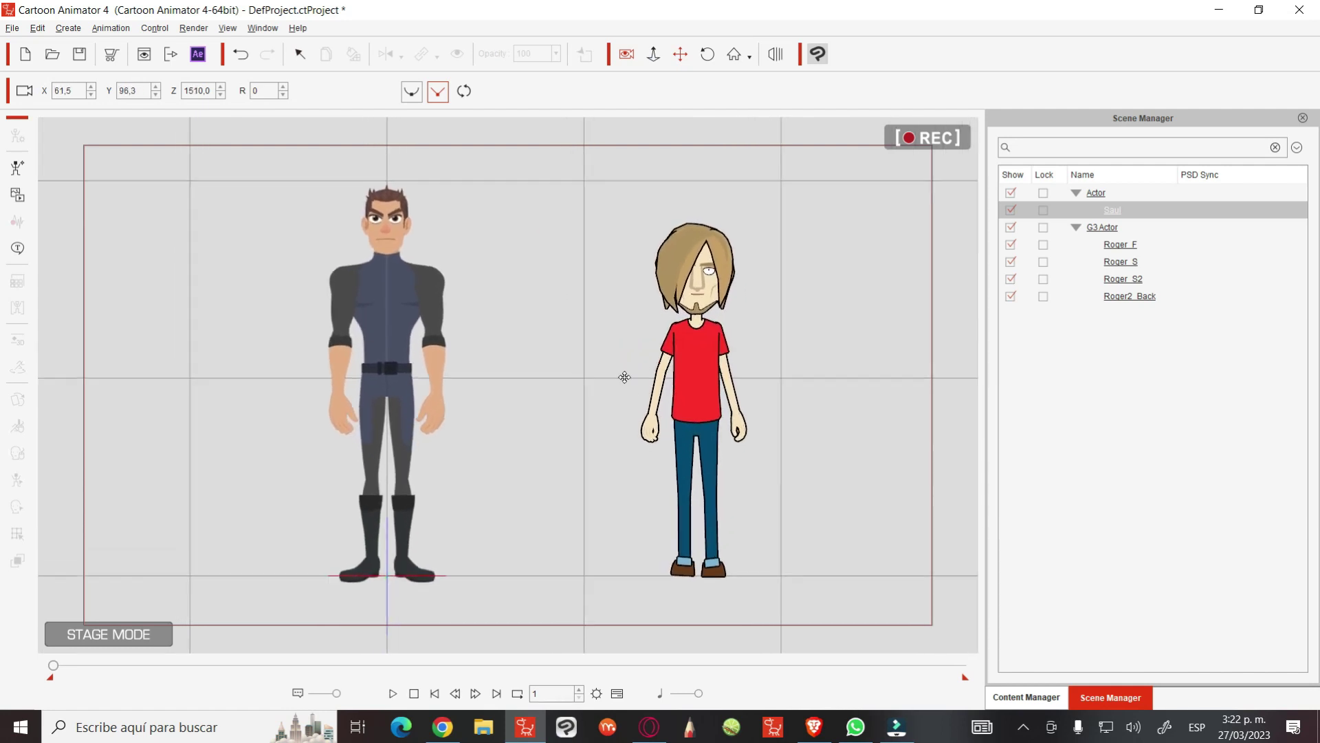
drag(625, 377, 623, 371)
click(300, 55)
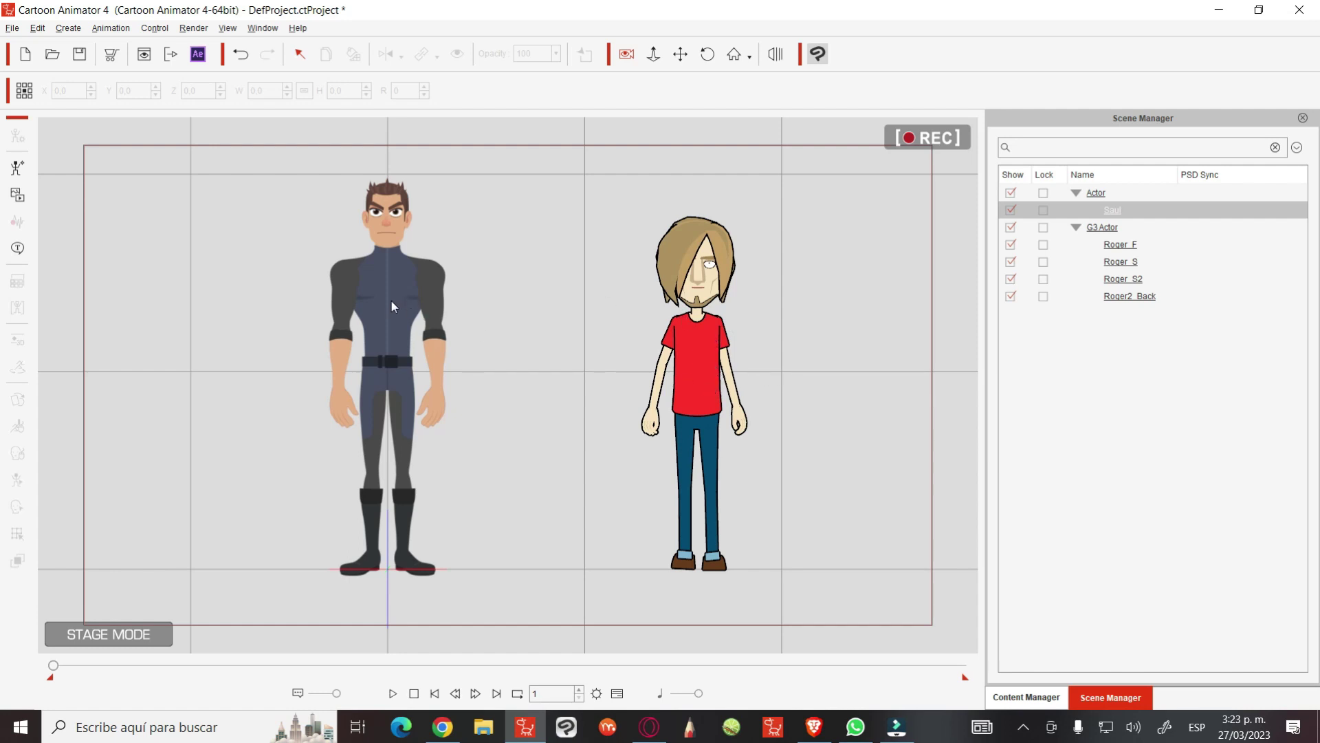
Add a Transform key to Roger_F at frame 5 on the timeline
click(436, 475)
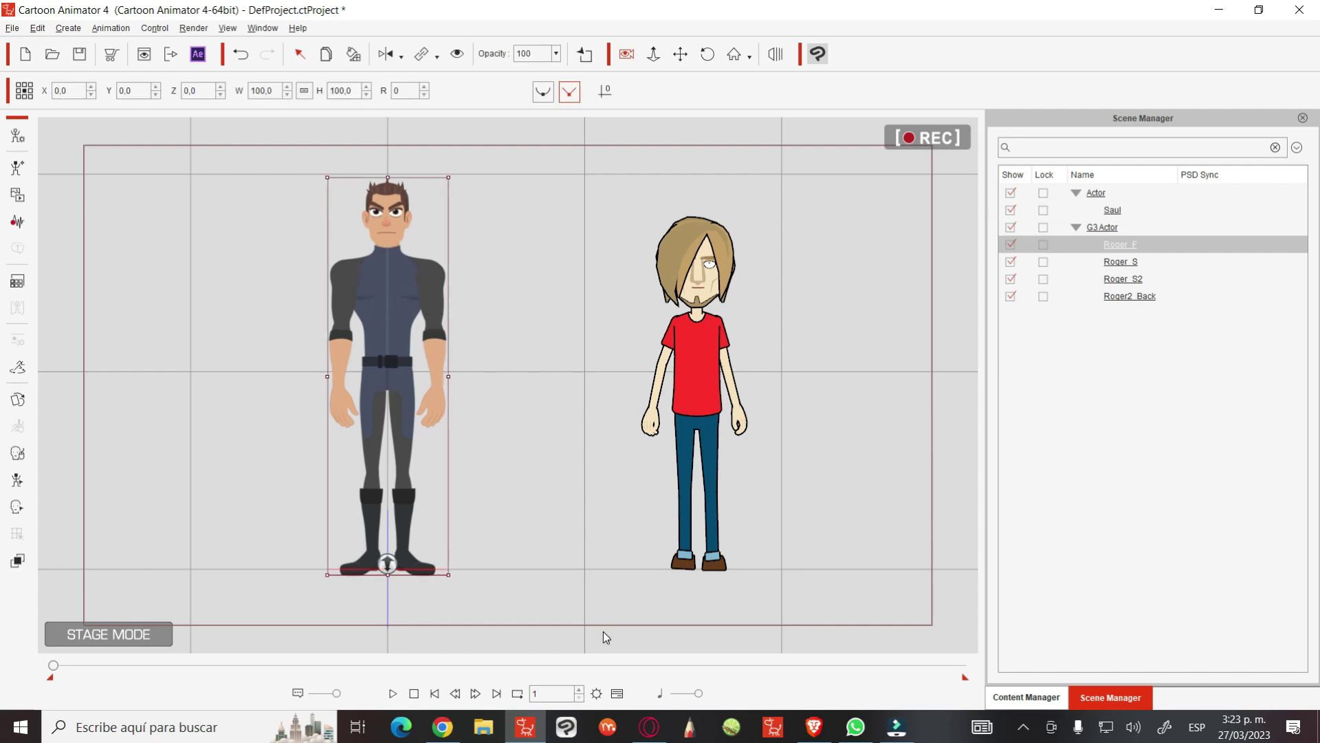
click(617, 691)
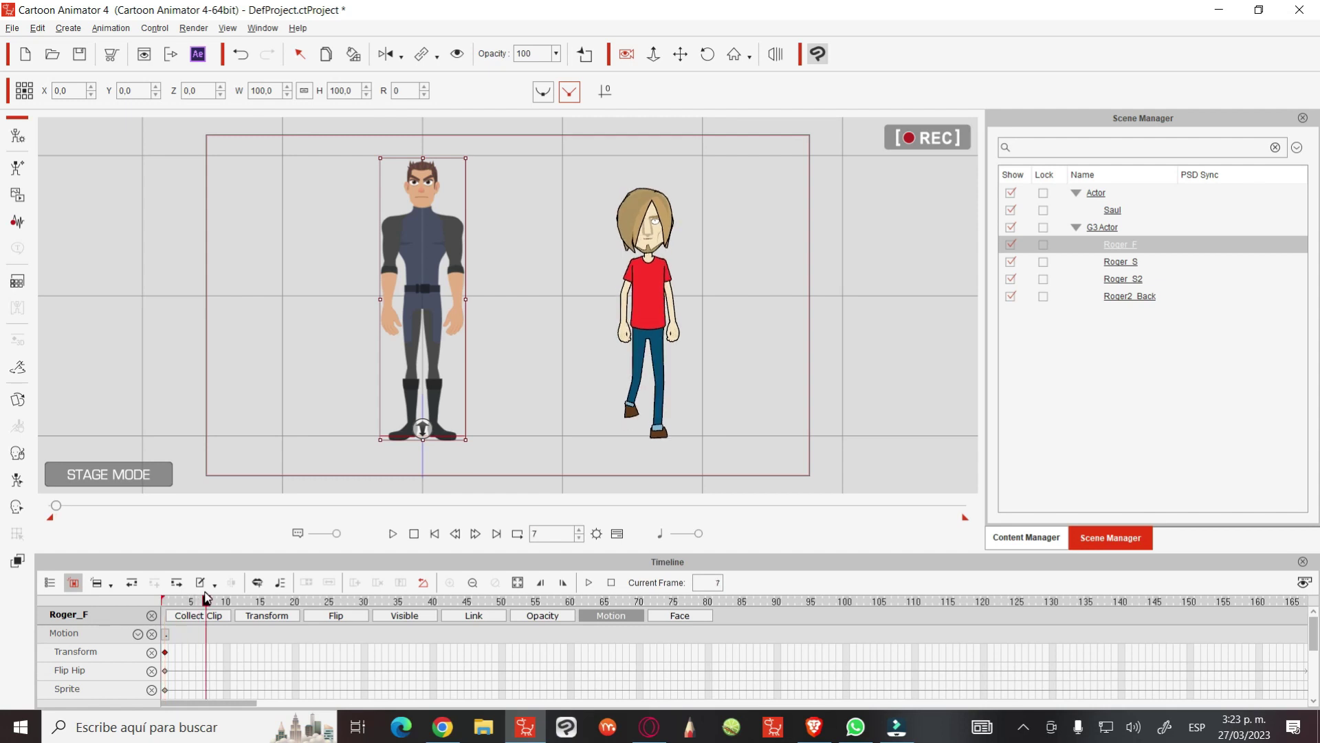
key(space)
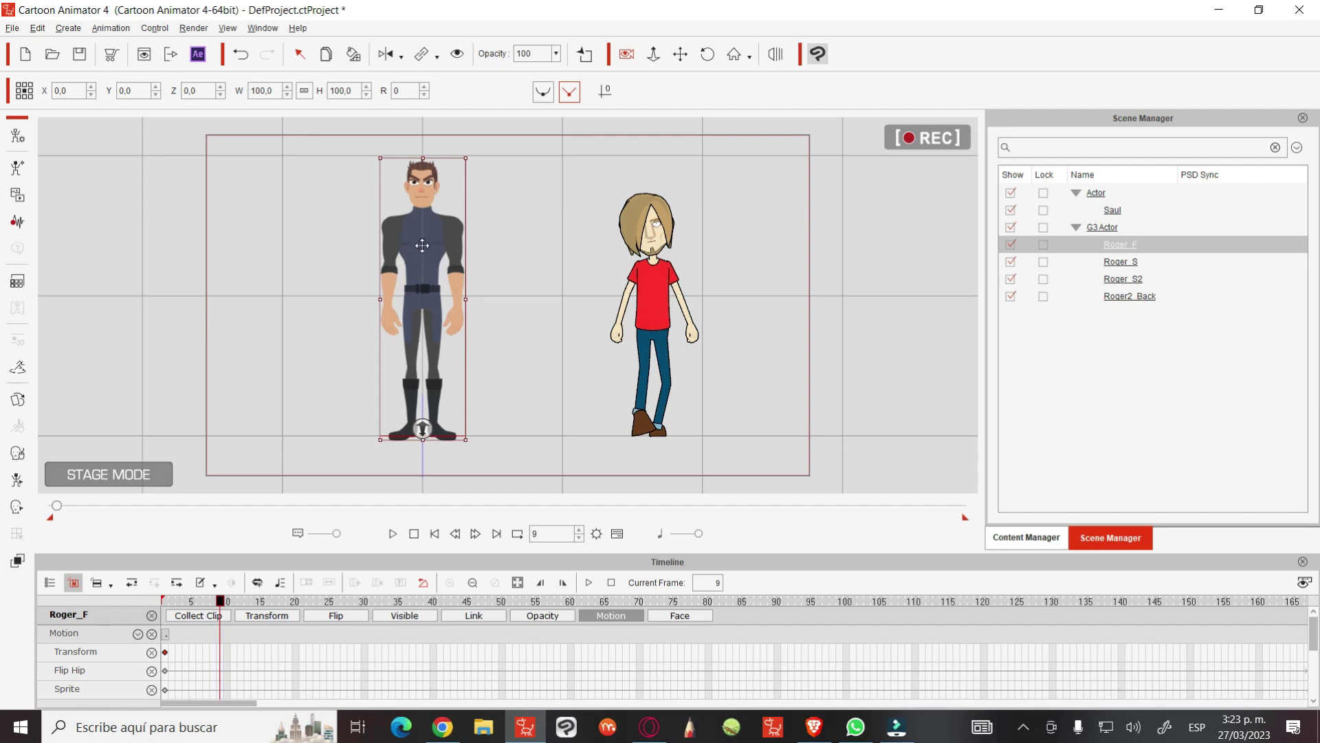
drag(207, 602, 192, 606)
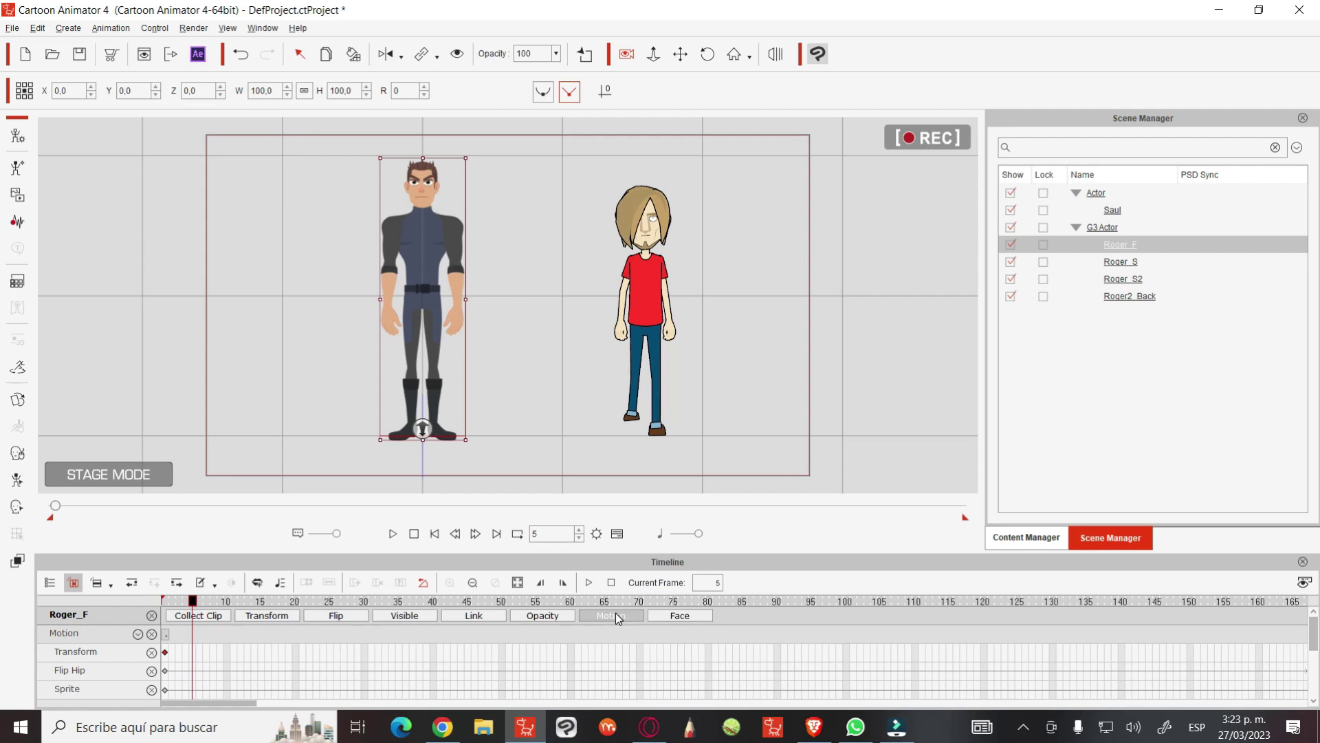
click(617, 614)
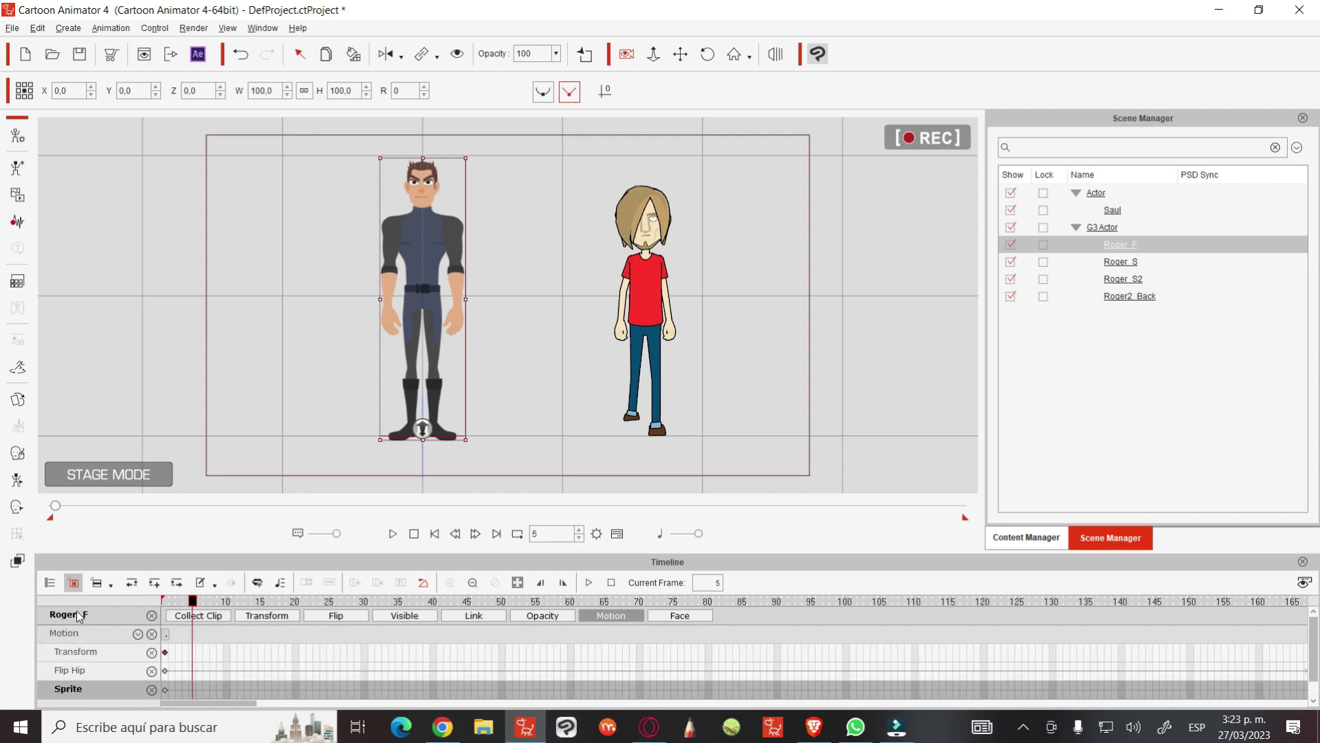
click(194, 653)
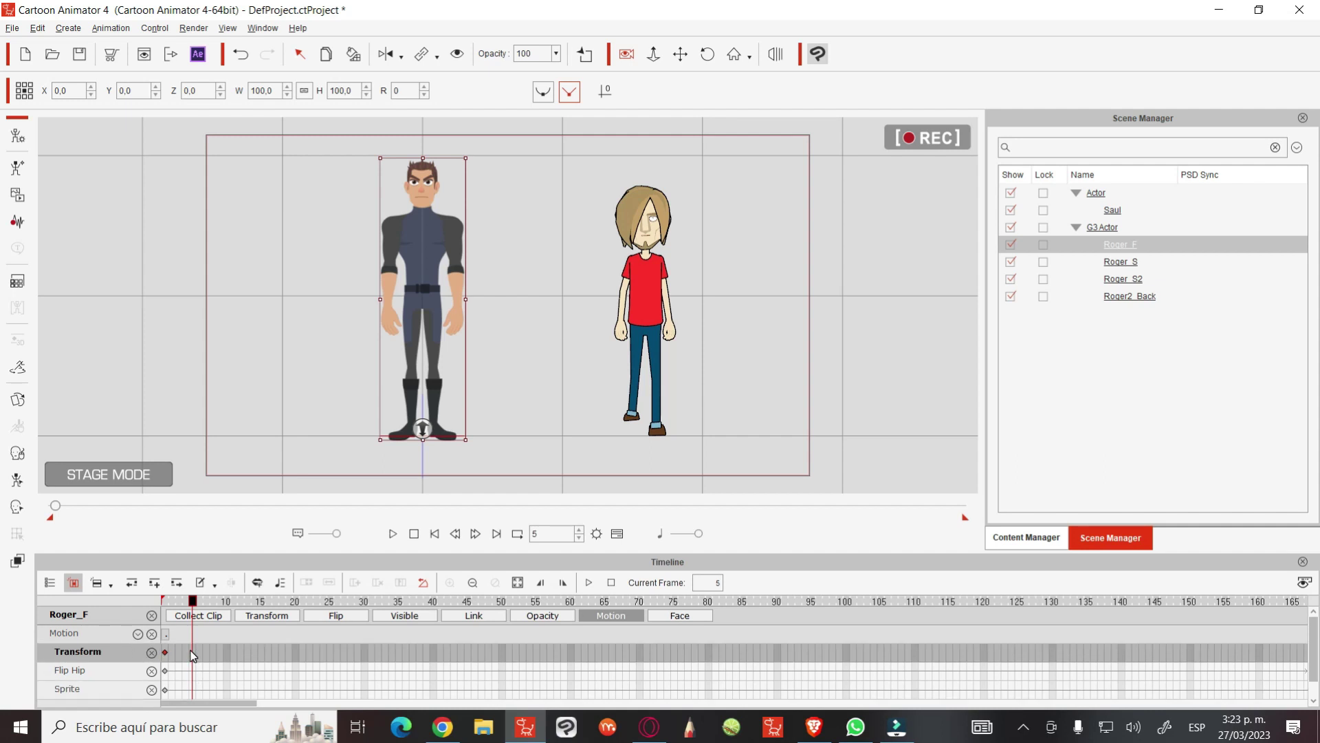
double_click(193, 651)
Move the playhead to frame 9 and open Roger's bones in the 2D Motion Key Editor
drag(210, 602, 228, 608)
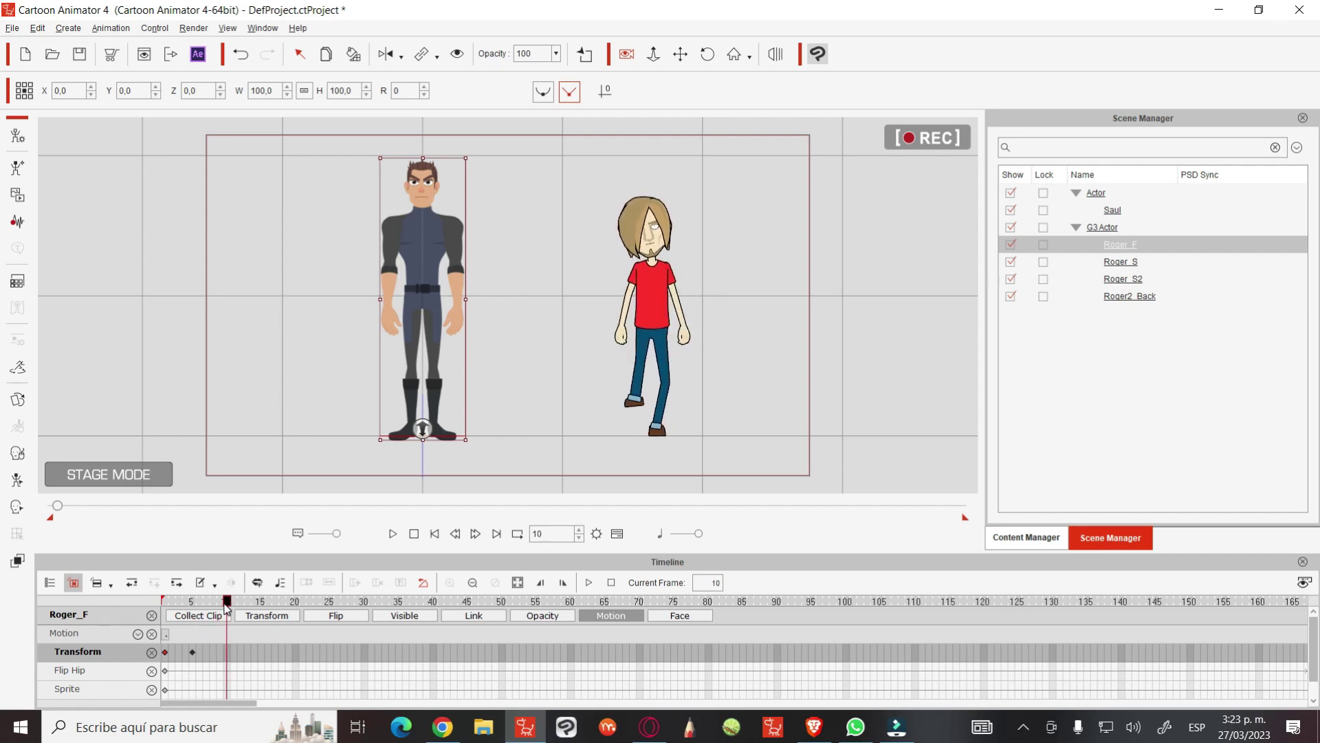
drag(228, 608, 220, 602)
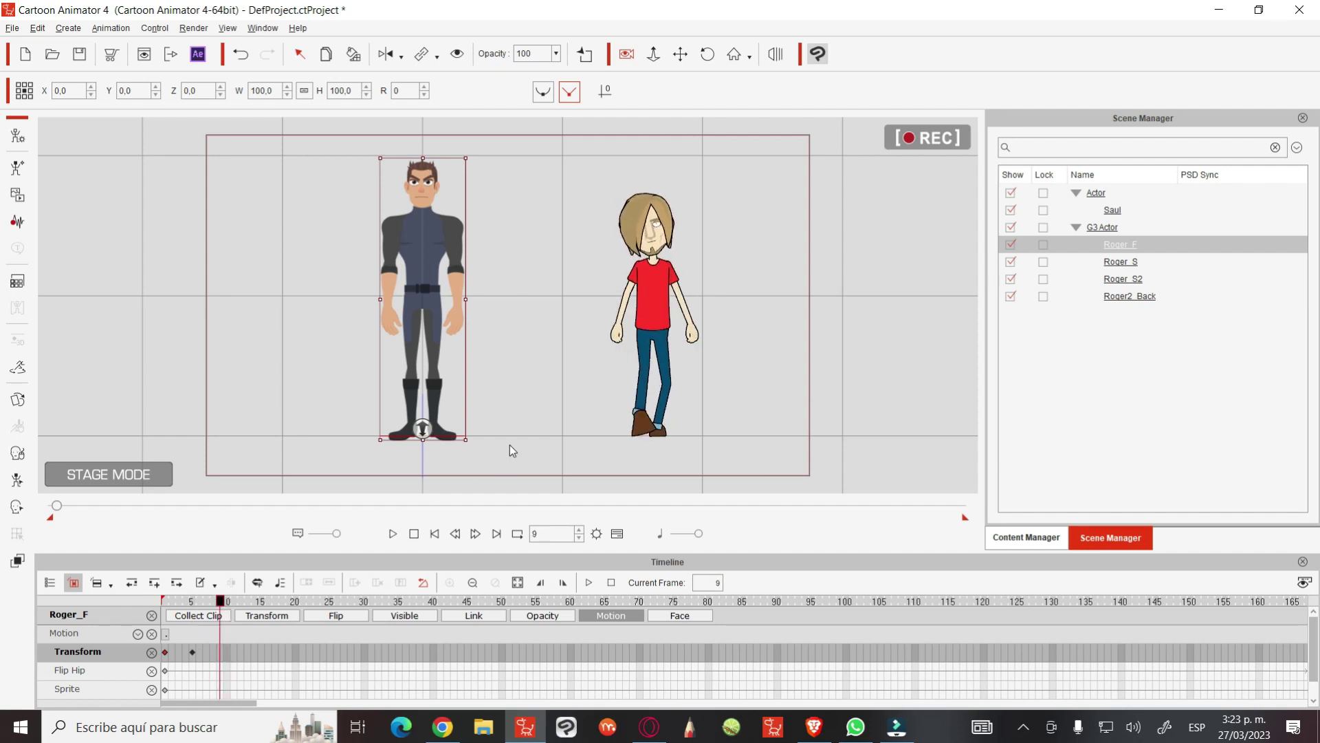
double_click(399, 262)
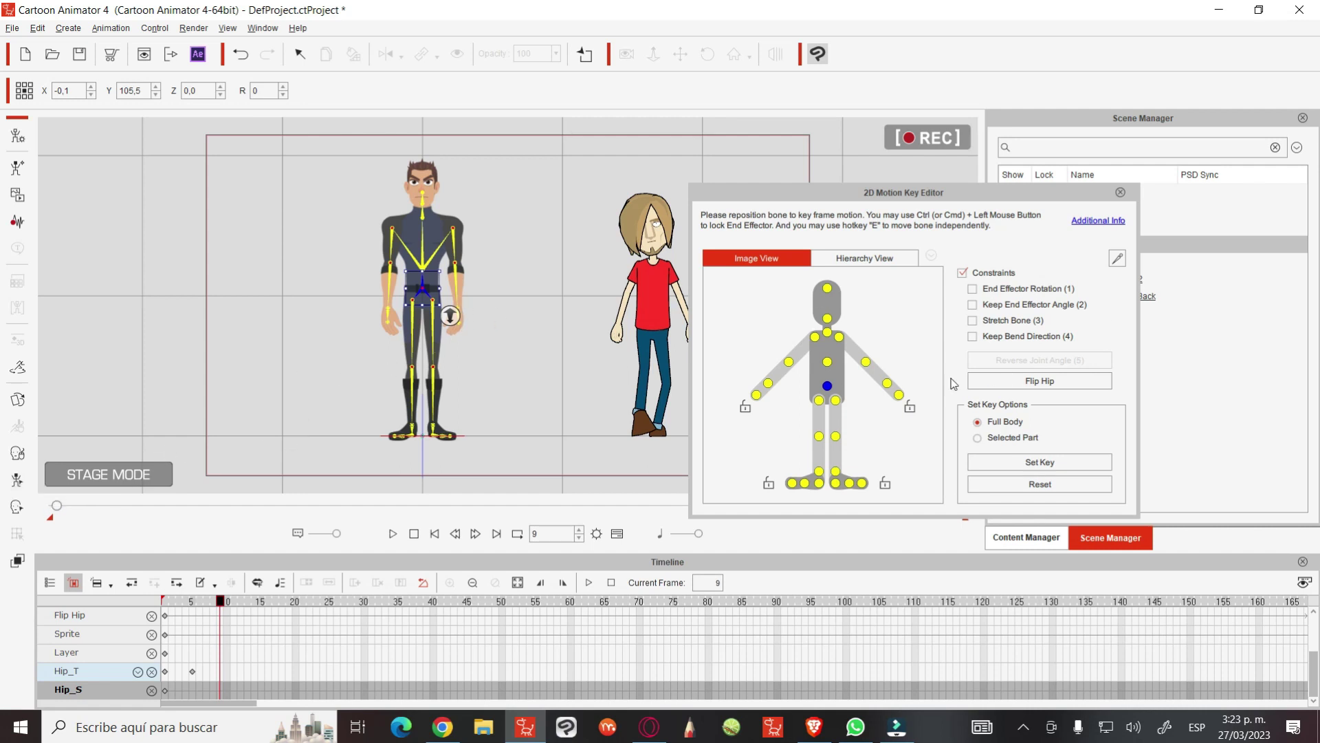
At frame 9, pose Roger's hands outward, shift his torso down, tilt his head and lift his right leg
click(458, 315)
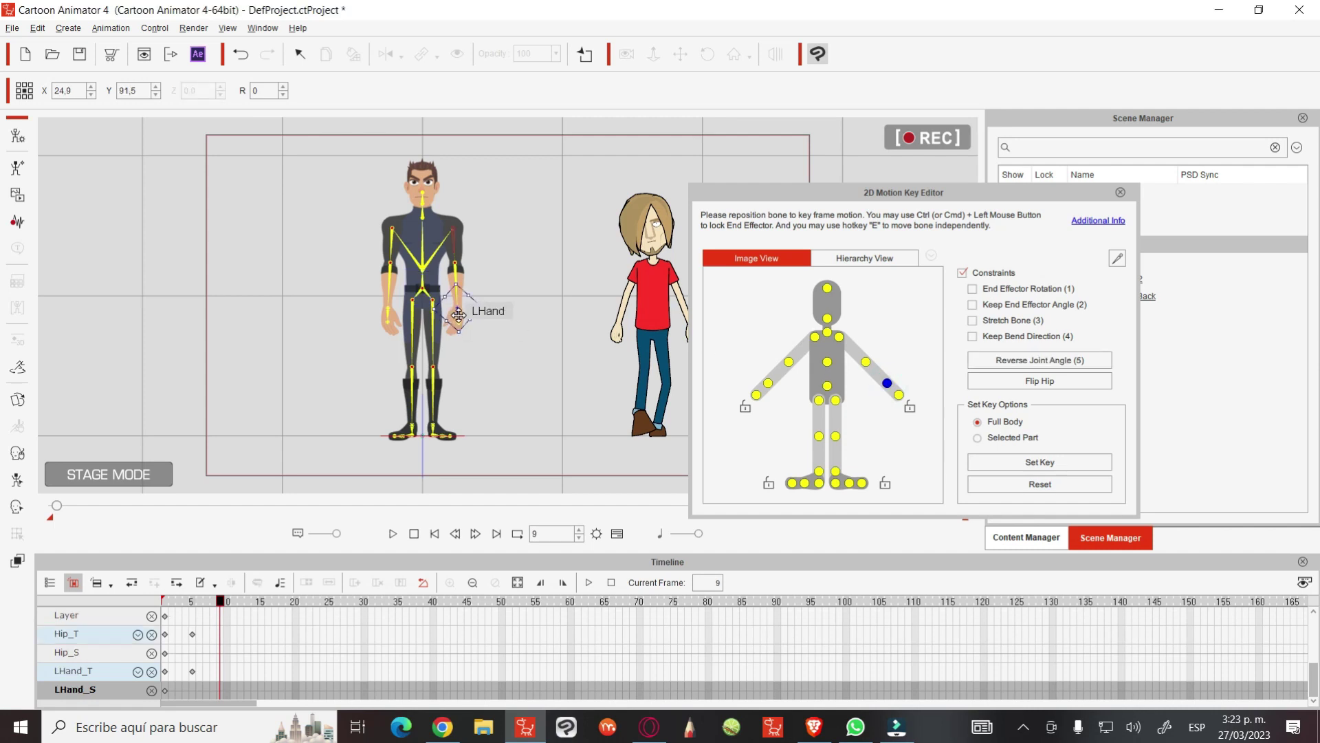
drag(459, 315, 475, 311)
click(389, 317)
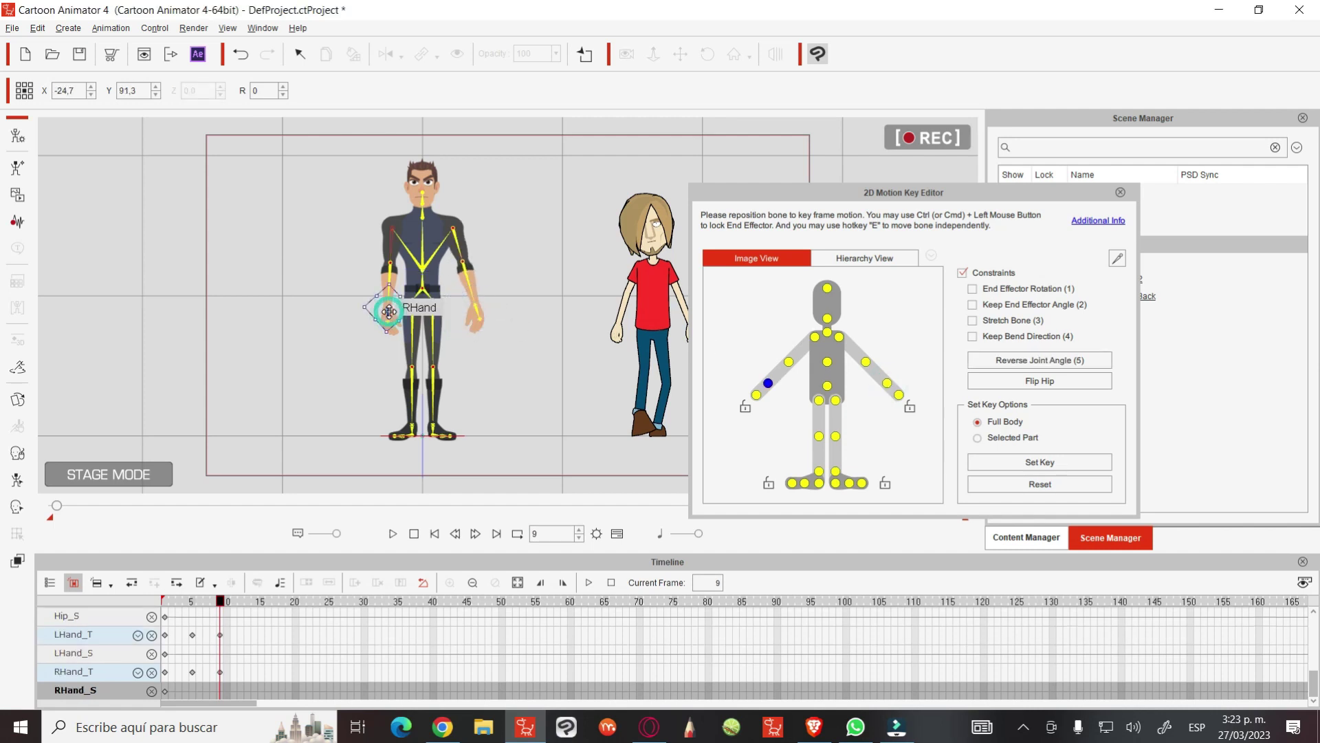
drag(389, 317, 365, 307)
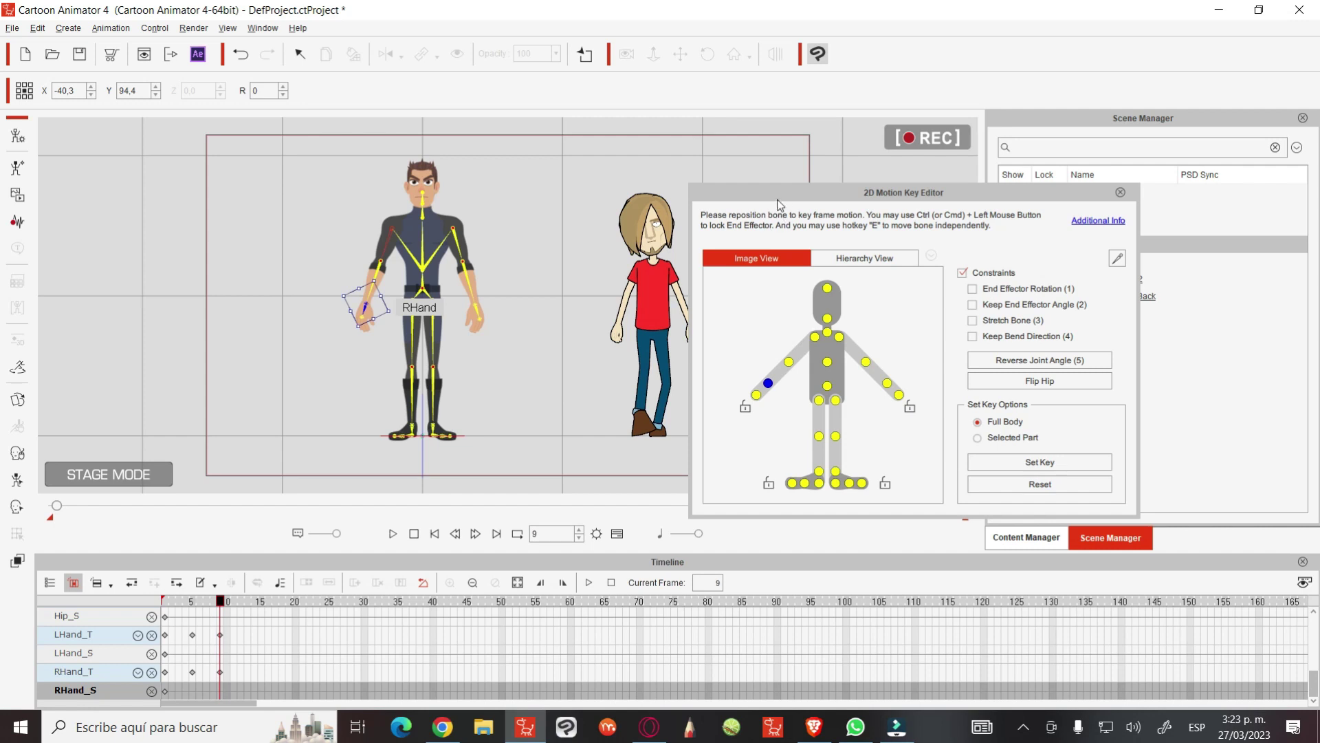
drag(778, 200, 811, 196)
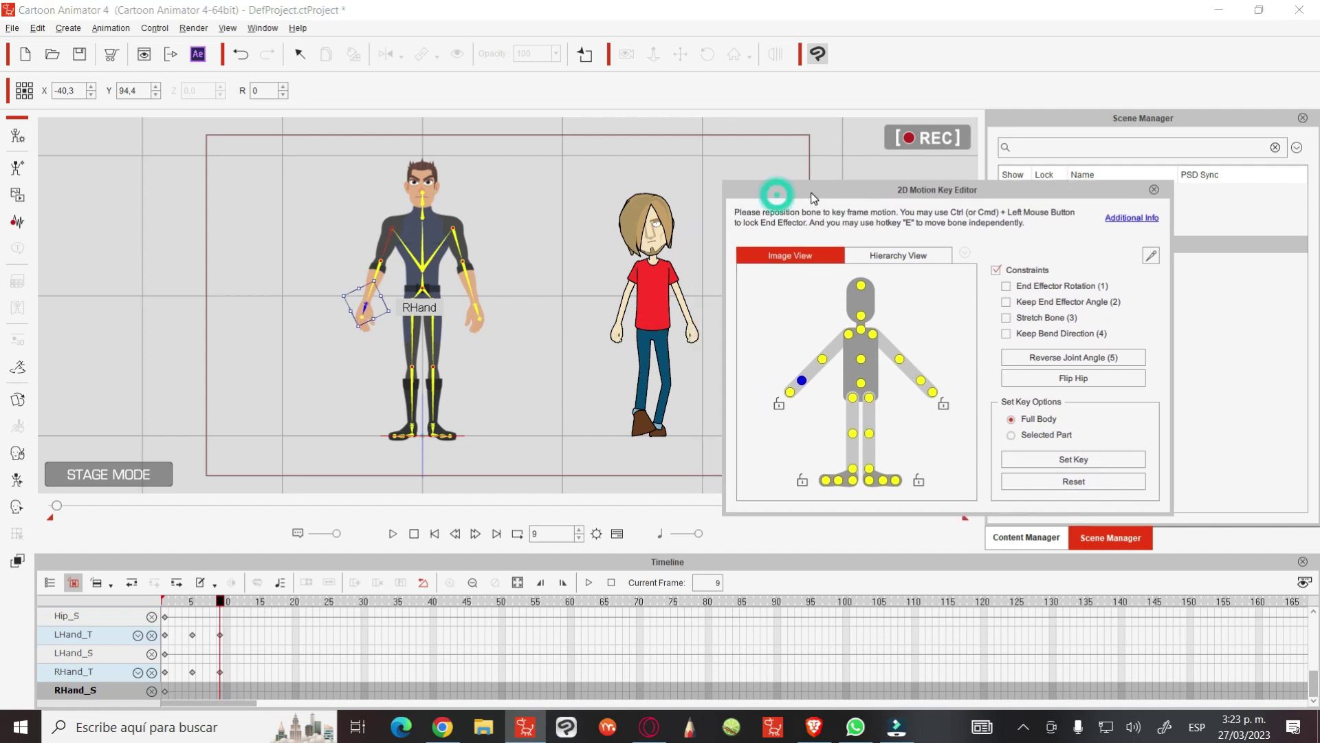
click(426, 260)
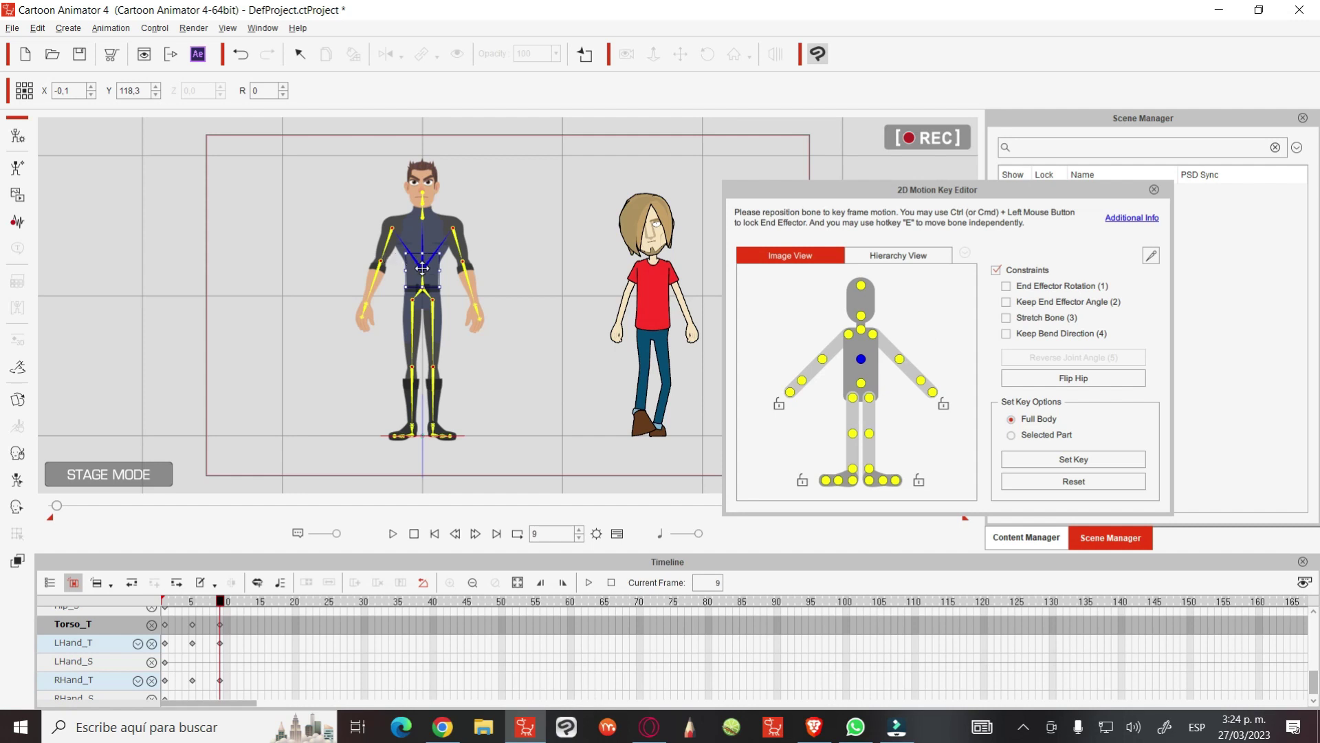
drag(422, 269, 420, 270)
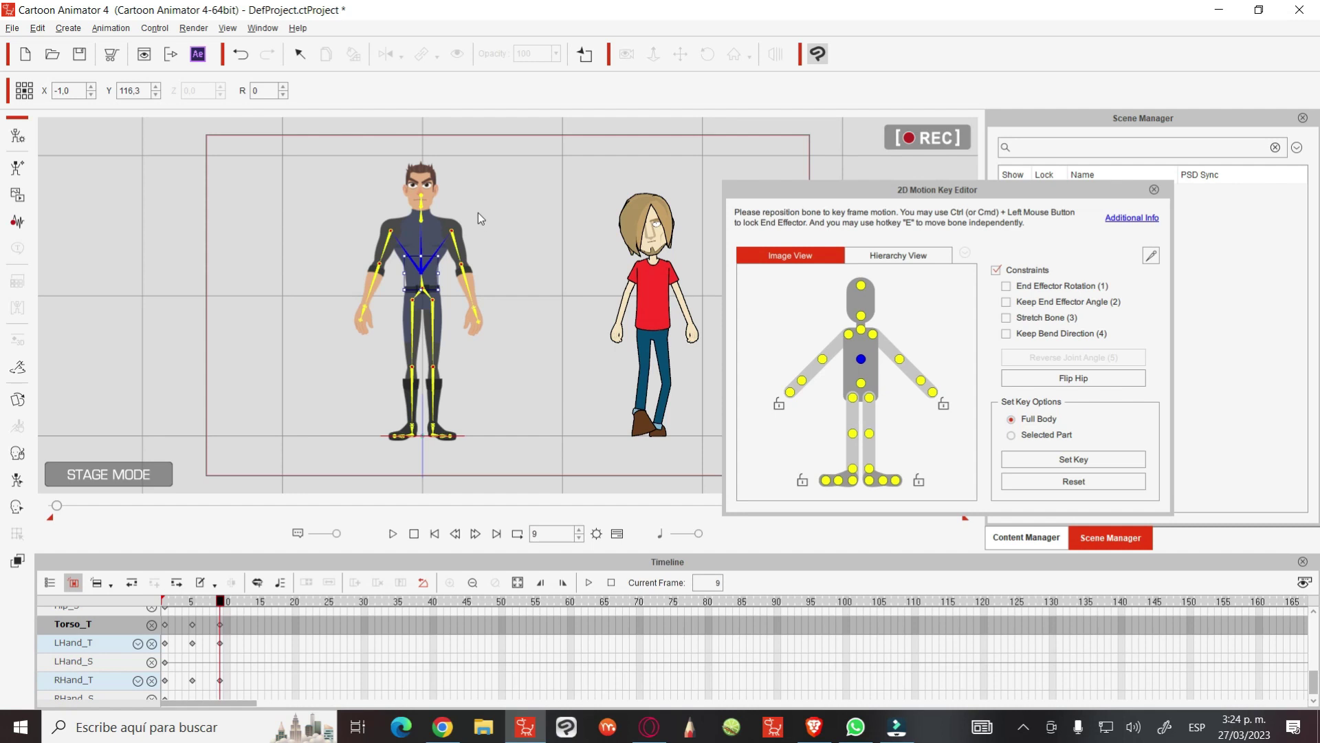
click(862, 316)
drag(450, 201, 456, 194)
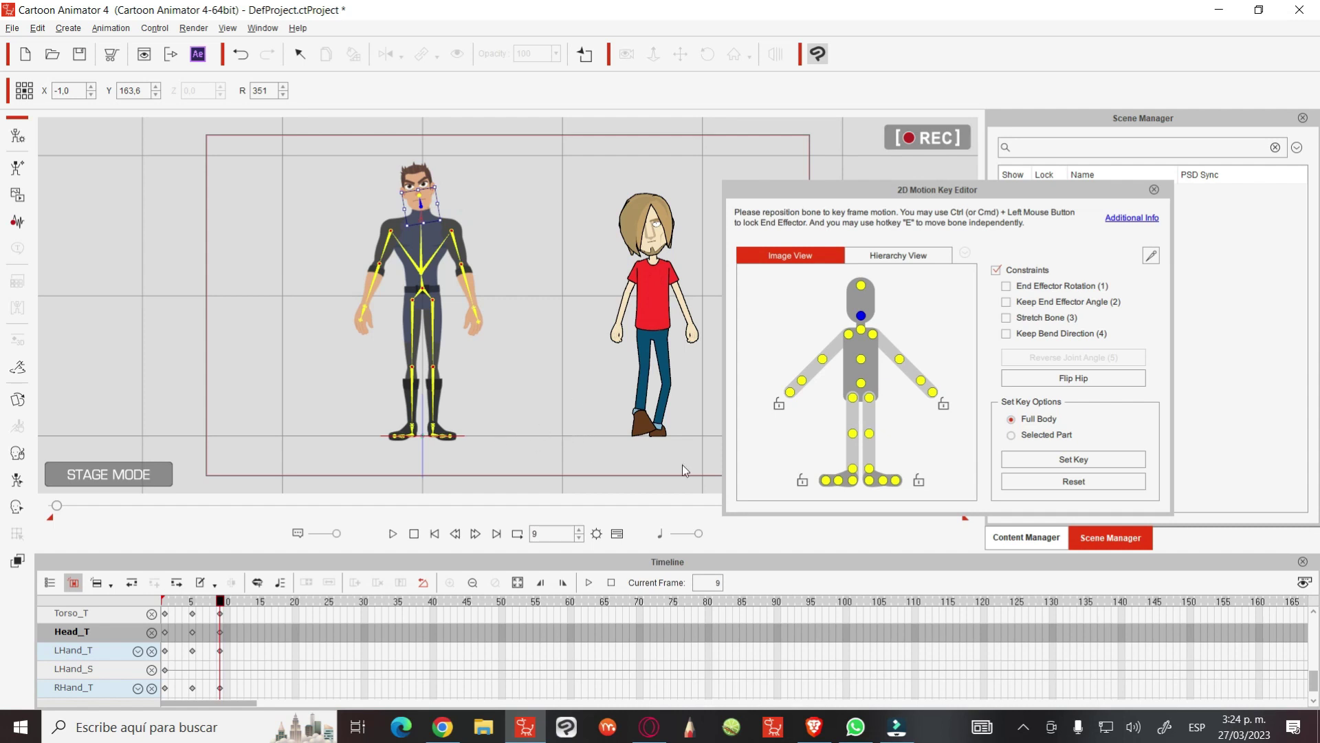
click(853, 469)
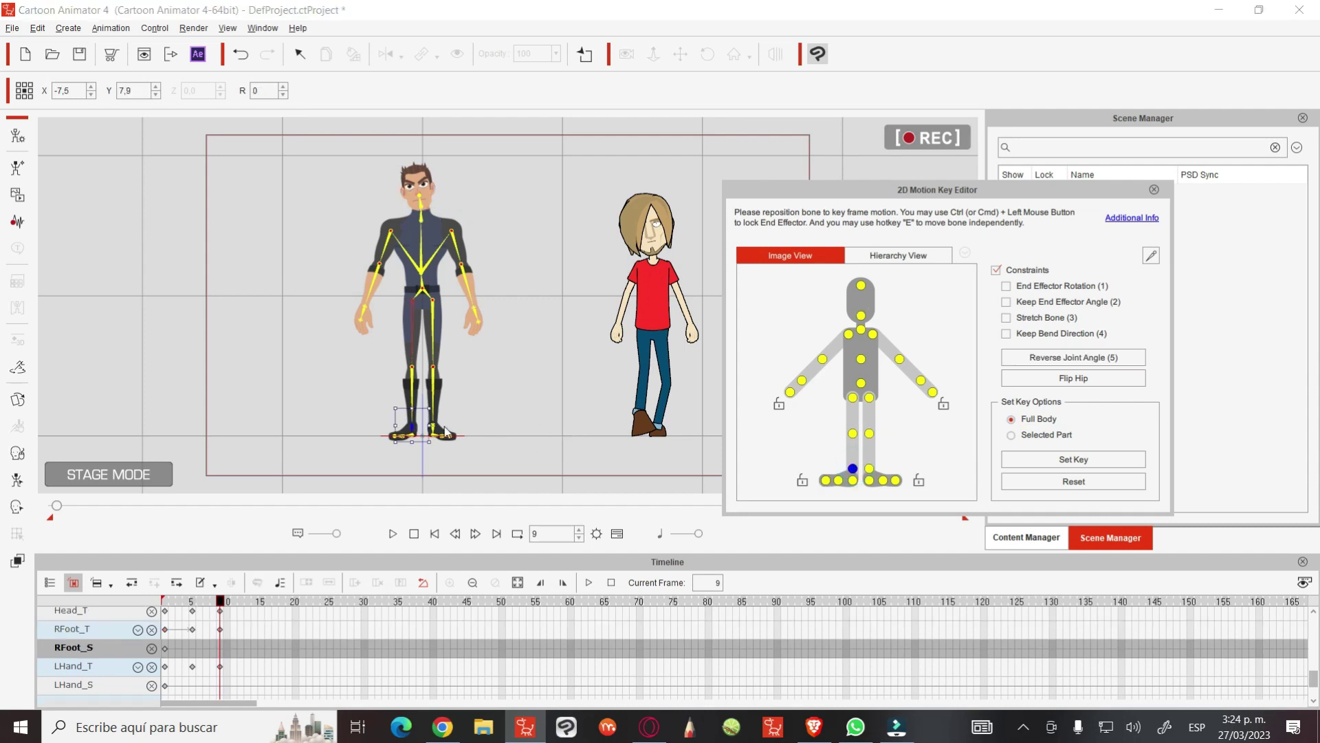
drag(415, 422, 417, 415)
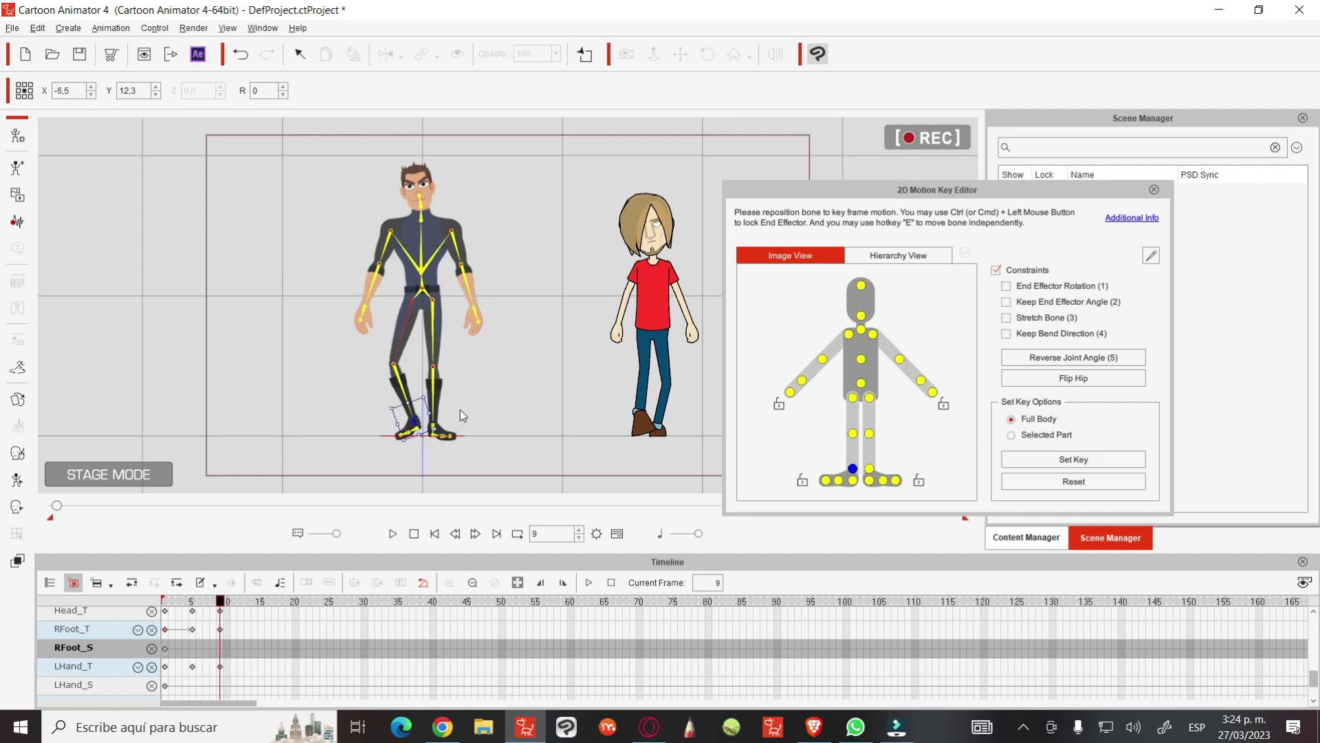
At frame 17, kick Roger's leg out sideways, adjust both hands and tilt his head further
click(210, 608)
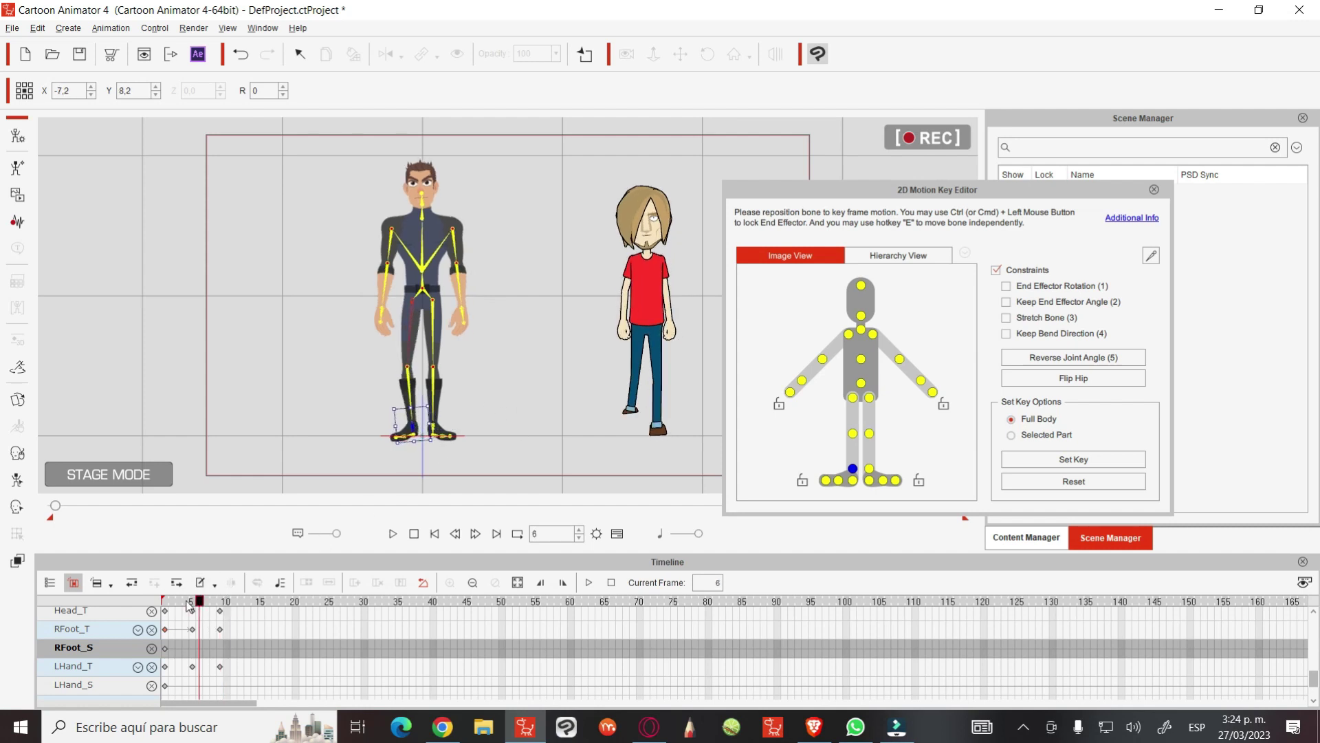
drag(248, 590, 278, 590)
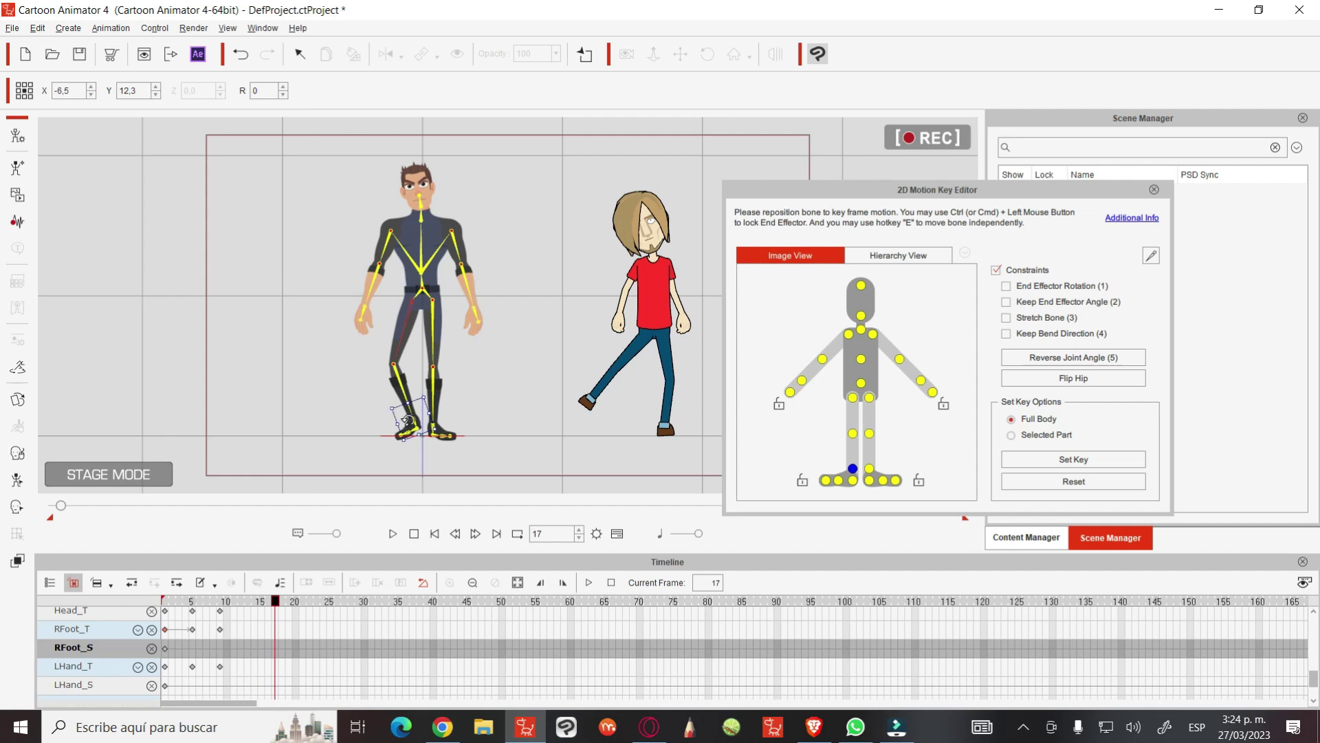
drag(411, 421, 337, 403)
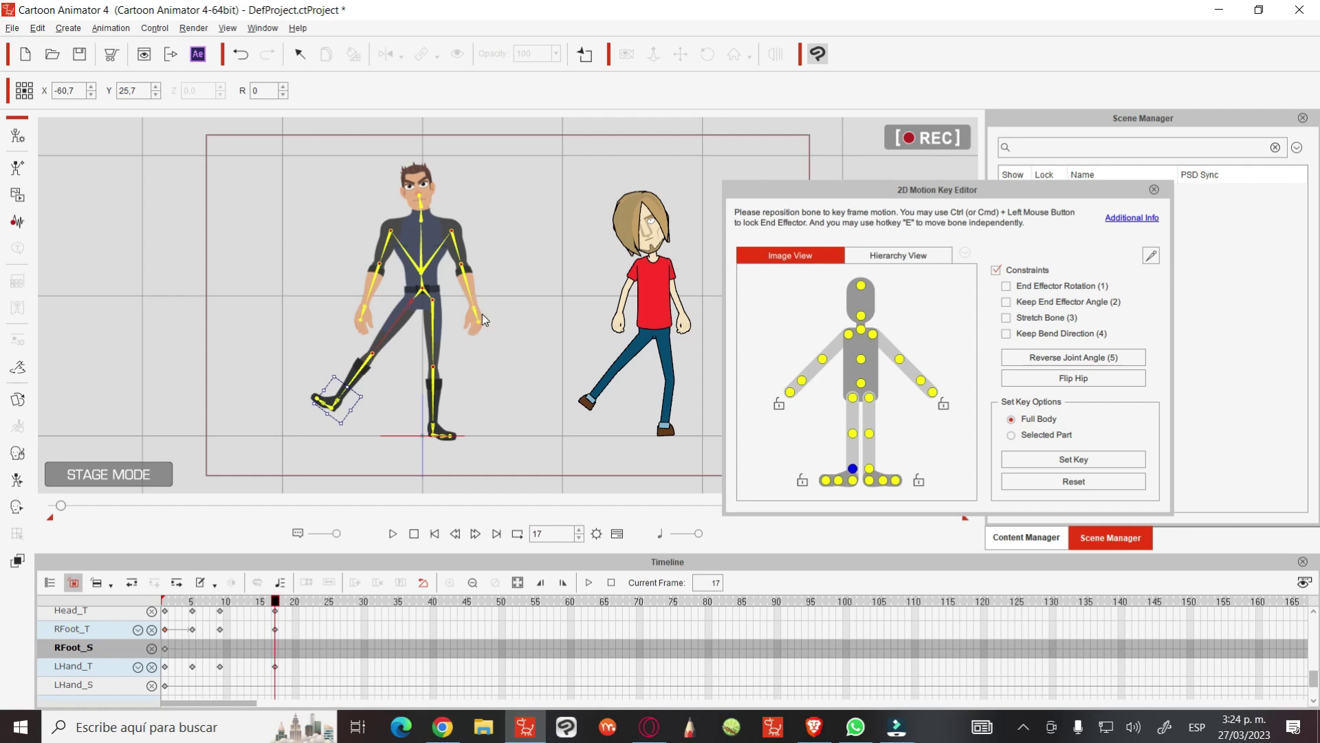
drag(472, 316, 457, 311)
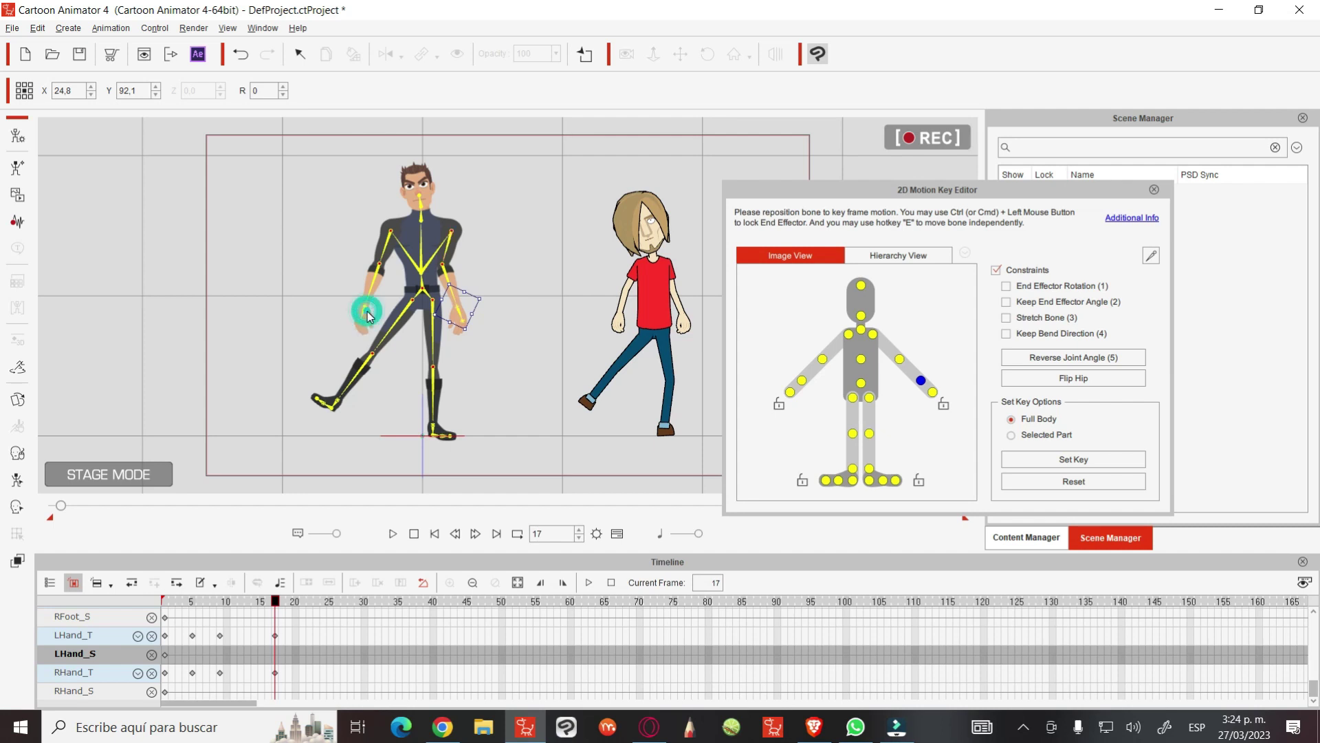
click(365, 313)
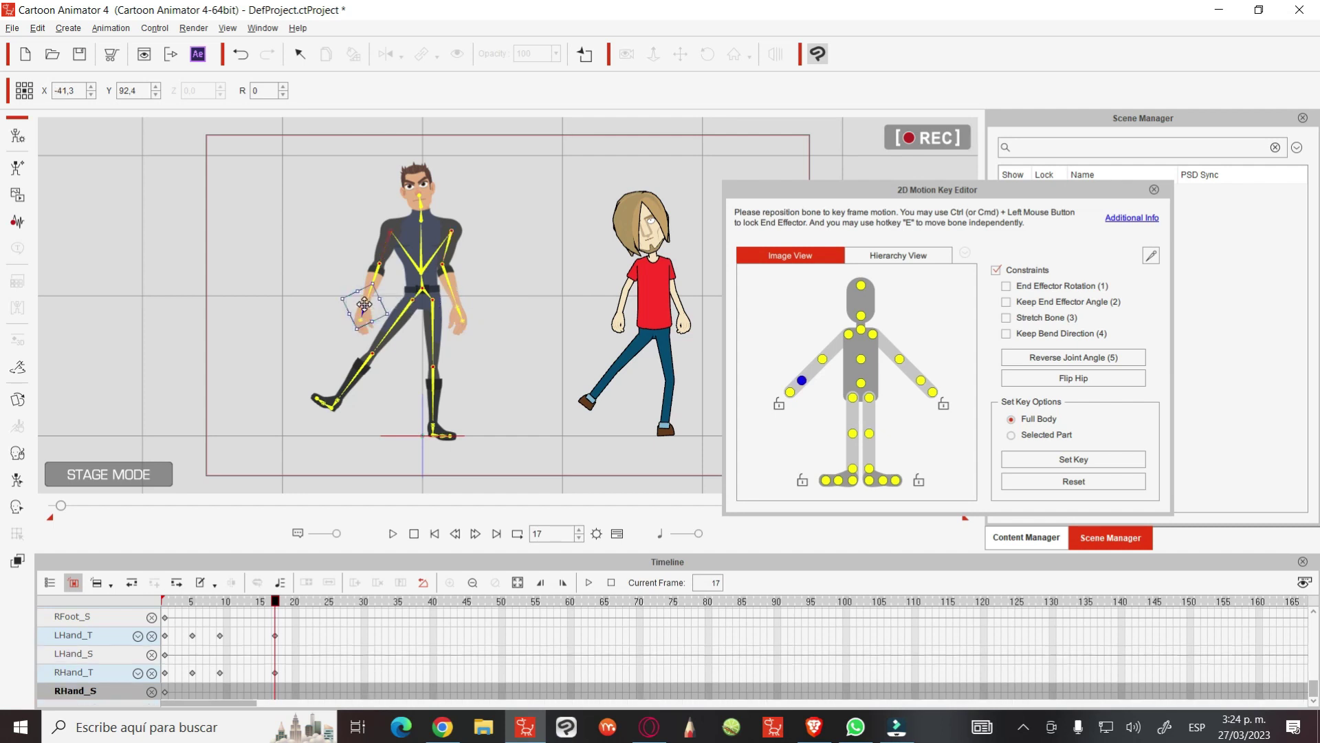
drag(361, 306, 382, 303)
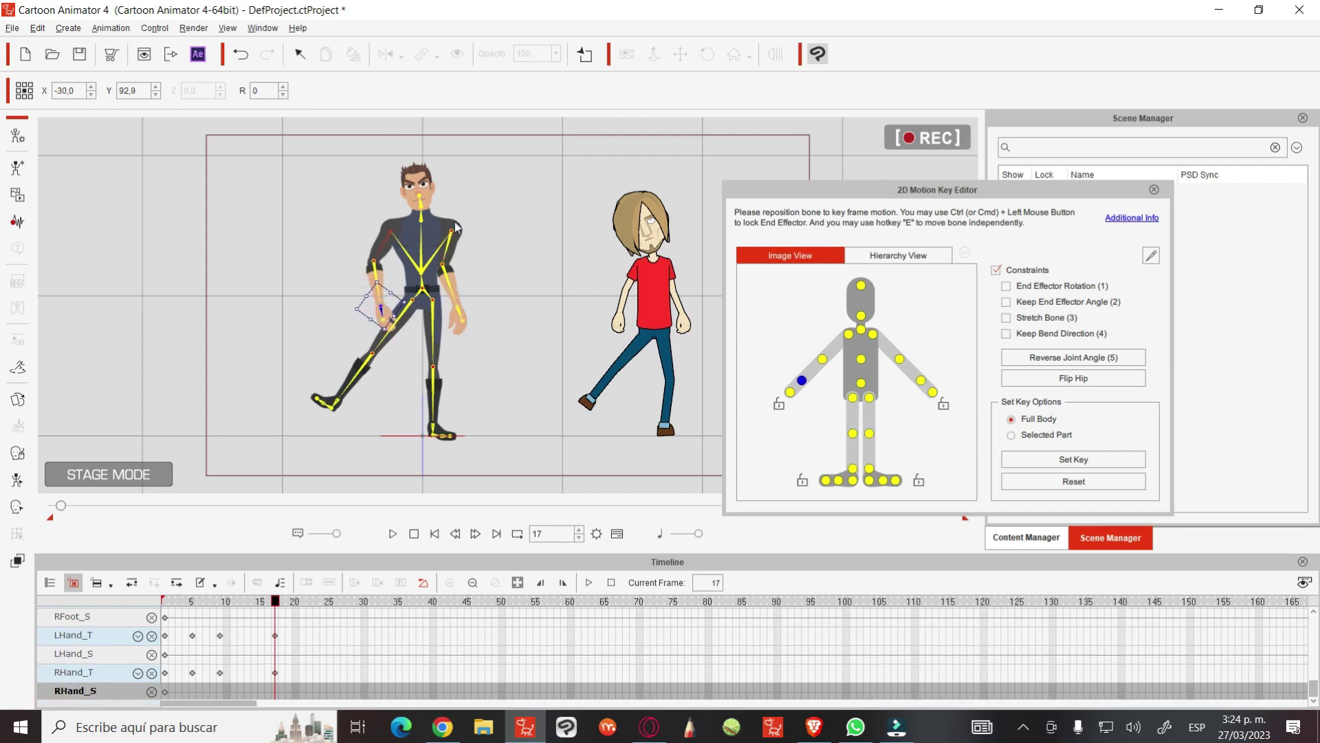
click(421, 201)
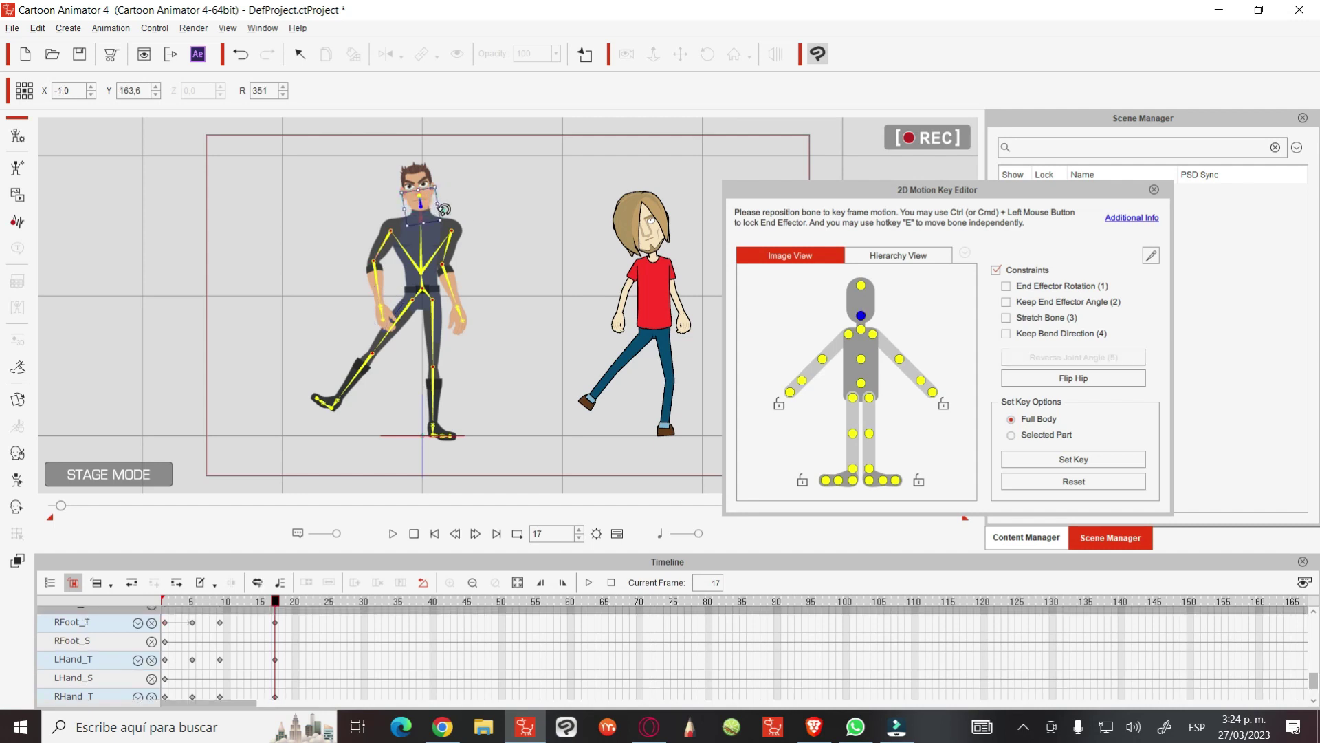
drag(443, 209, 440, 206)
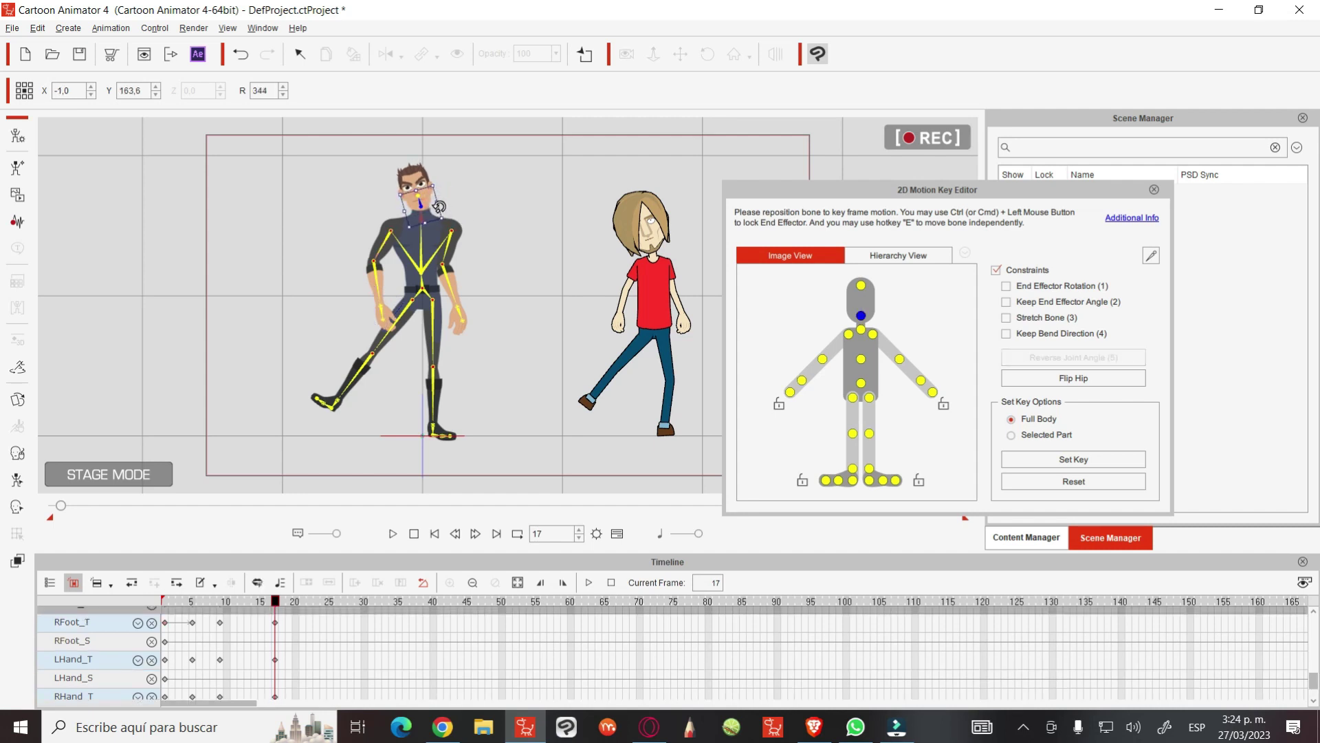
drag(251, 603, 316, 586)
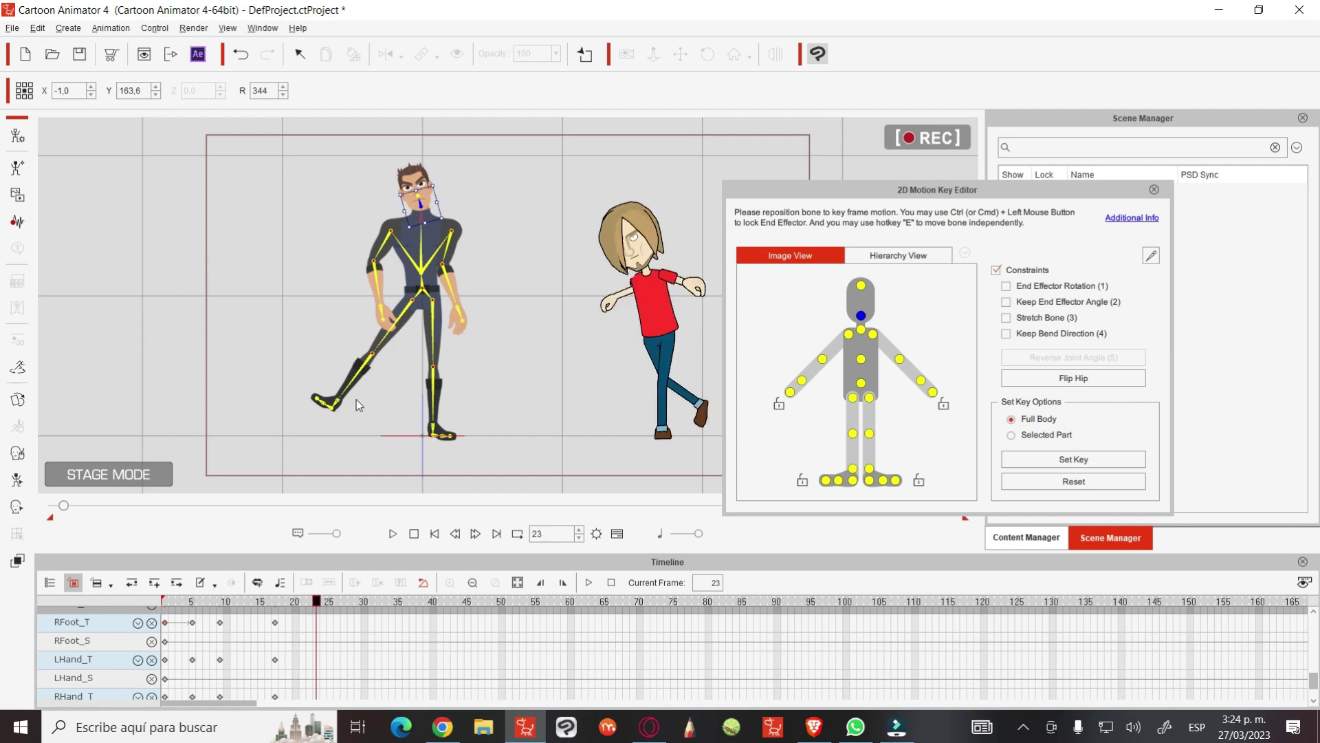
At frame 23, lift Roger's right foot across, raise his right hand, and bring his left hand to his chest
drag(338, 402, 410, 388)
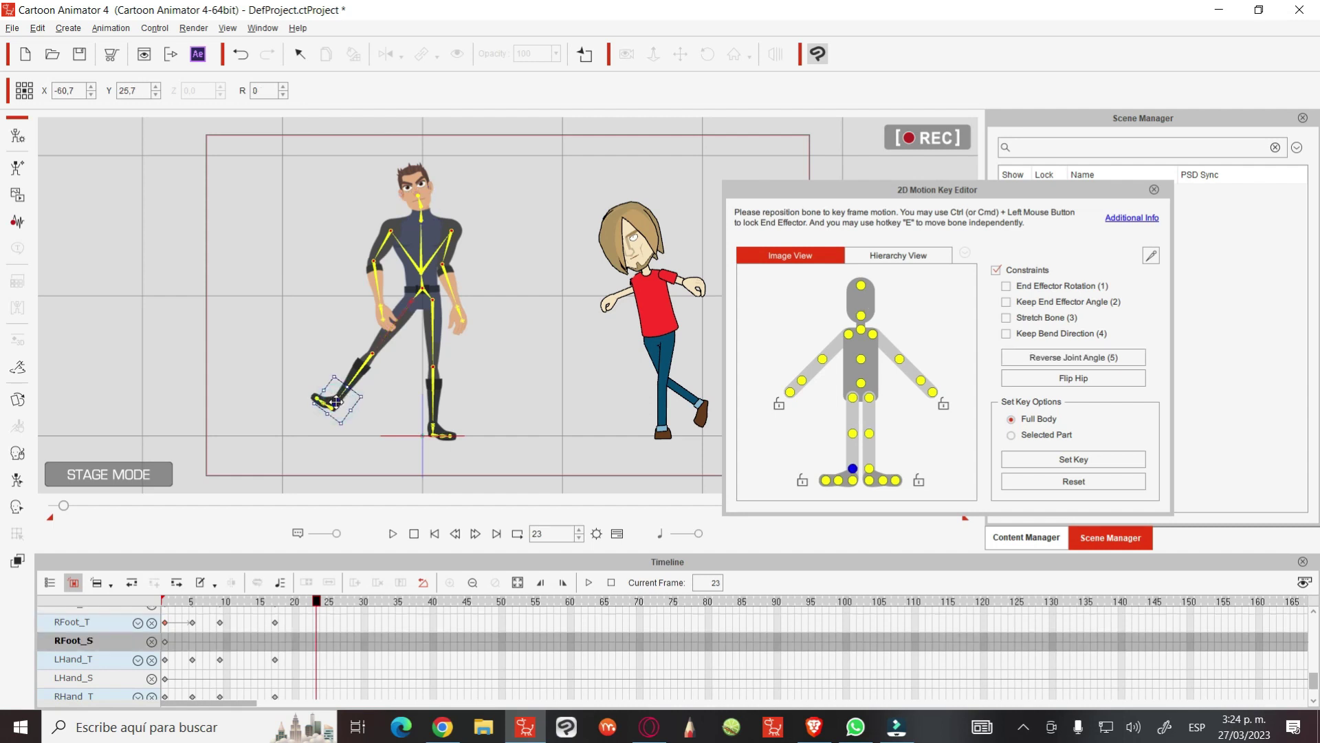
drag(409, 388, 474, 389)
click(381, 308)
click(383, 310)
mouse_move(382, 309)
mouse_down()
mouse_move(384, 288)
mouse_move(389, 311)
mouse_up()
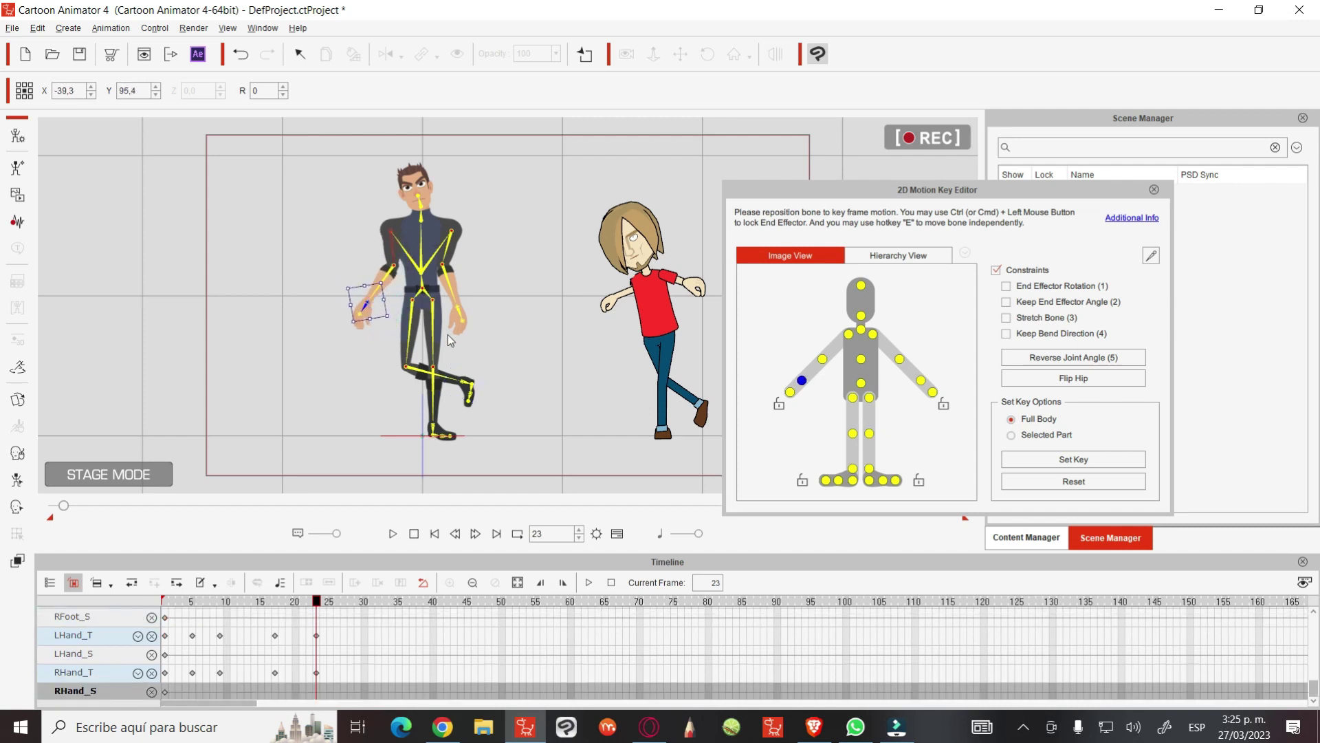
click(459, 316)
click(921, 381)
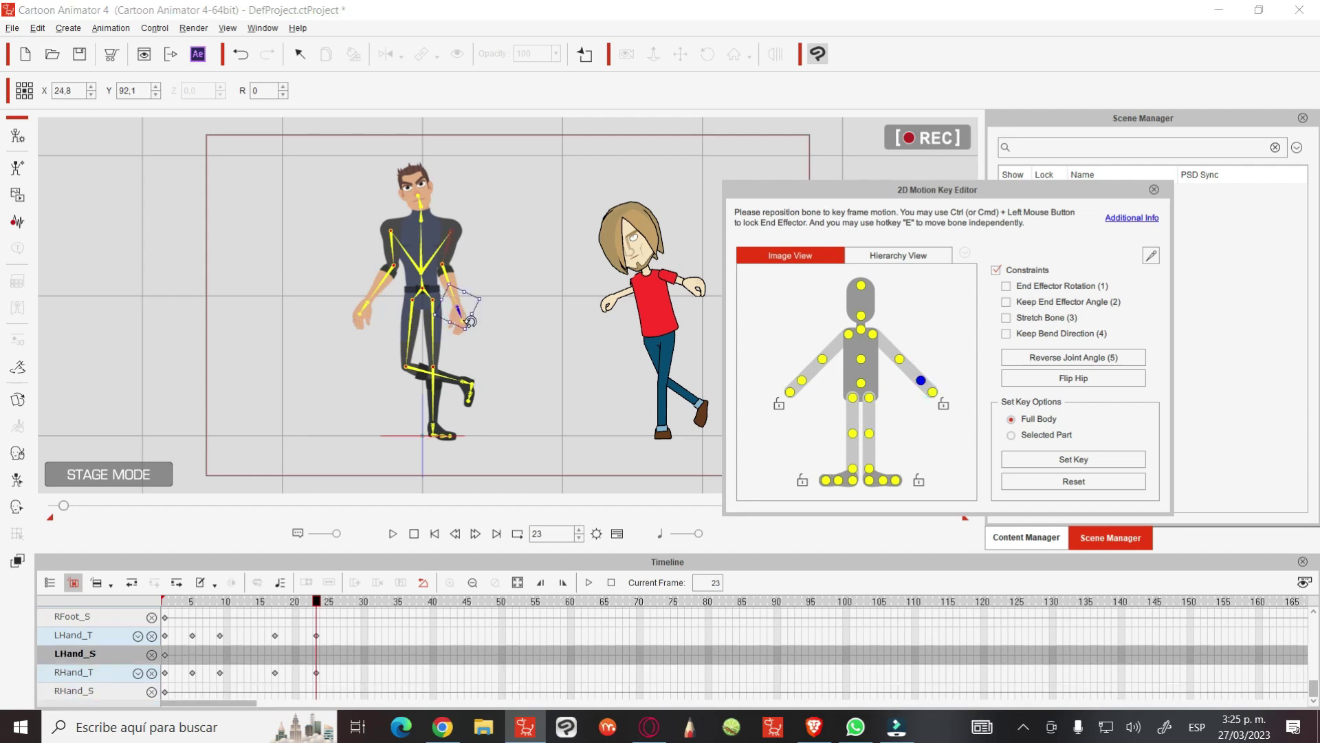
mouse_move(461, 317)
mouse_down()
mouse_move(527, 240)
mouse_move(505, 246)
mouse_up()
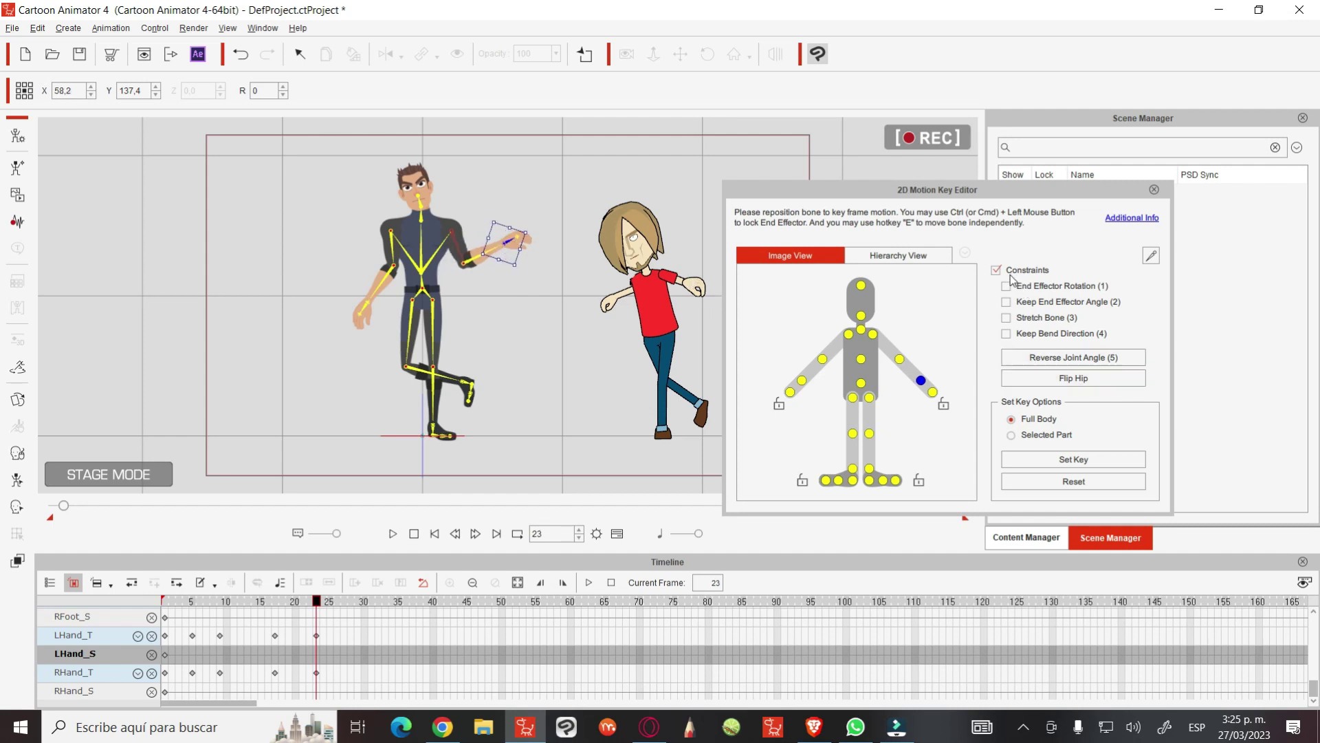
With constraints off, reposition and rotate both of Roger's hands at the wrists, then close the editor
click(997, 270)
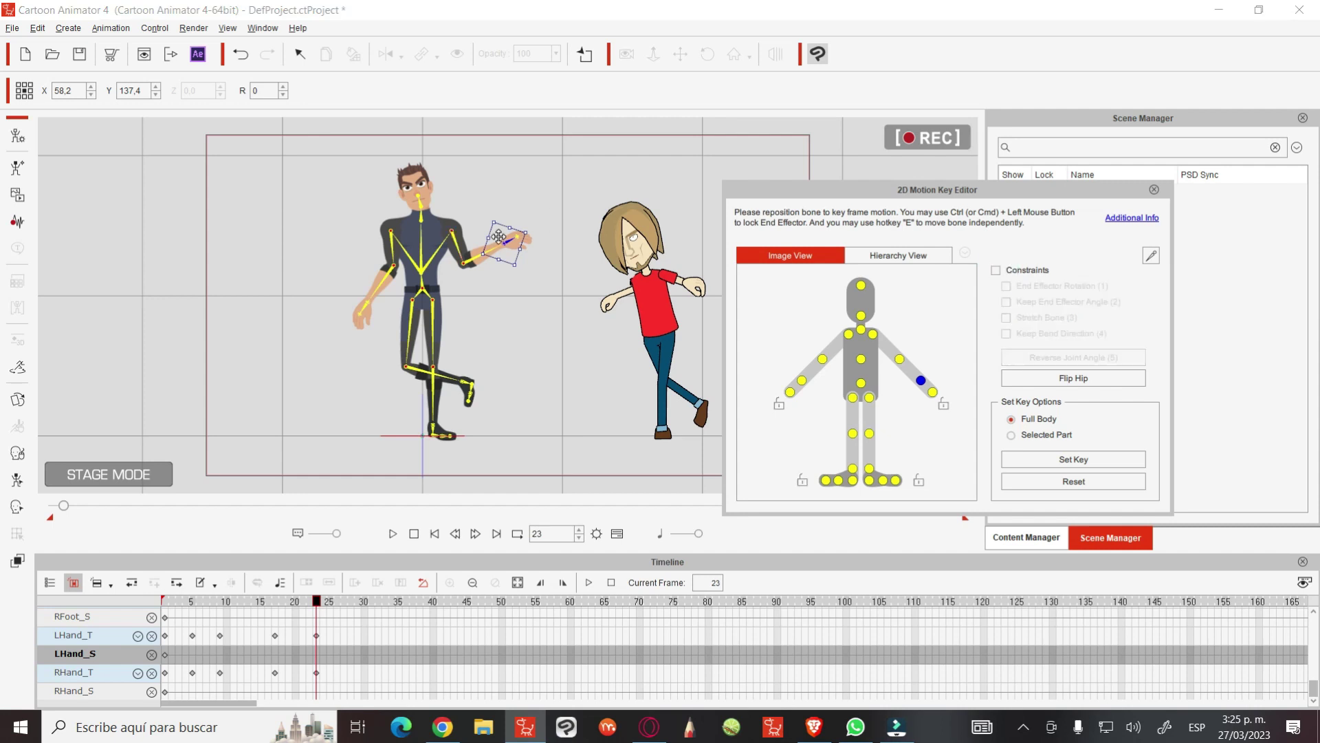
drag(507, 240, 492, 261)
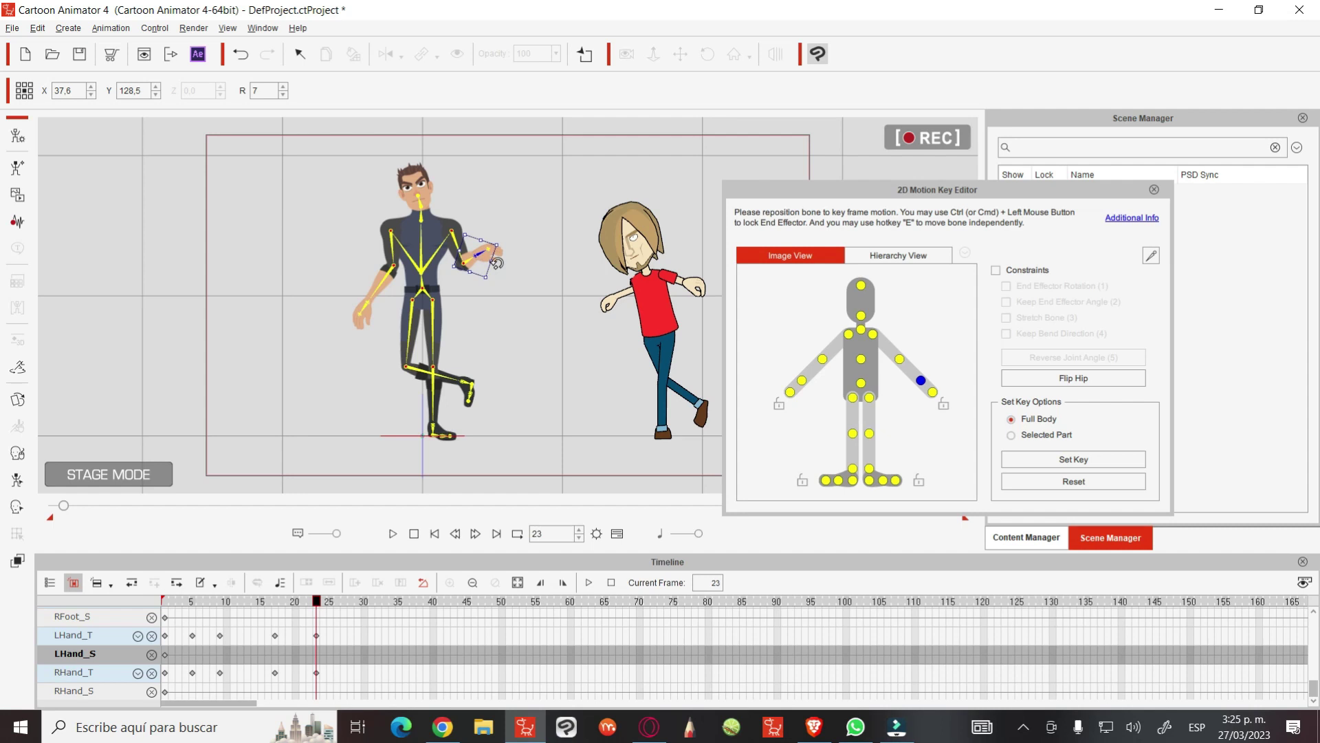
drag(507, 274, 490, 289)
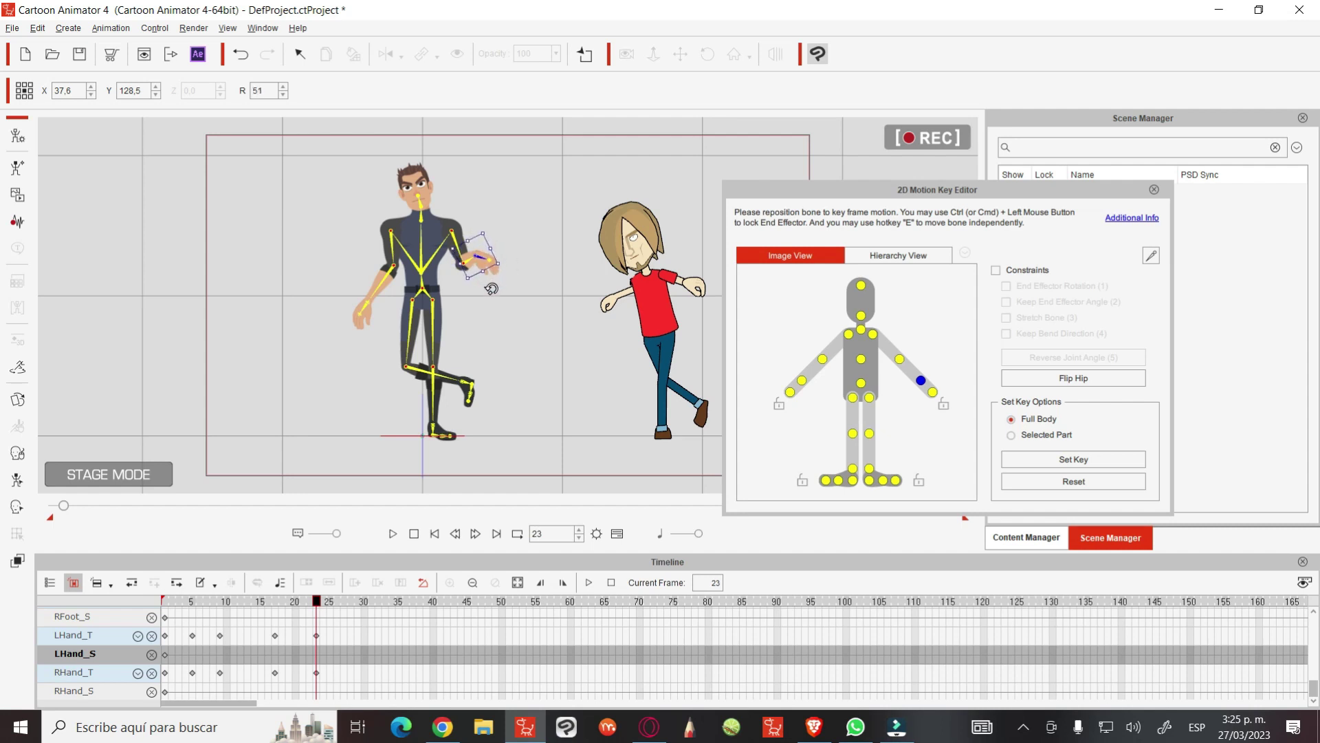
click(382, 285)
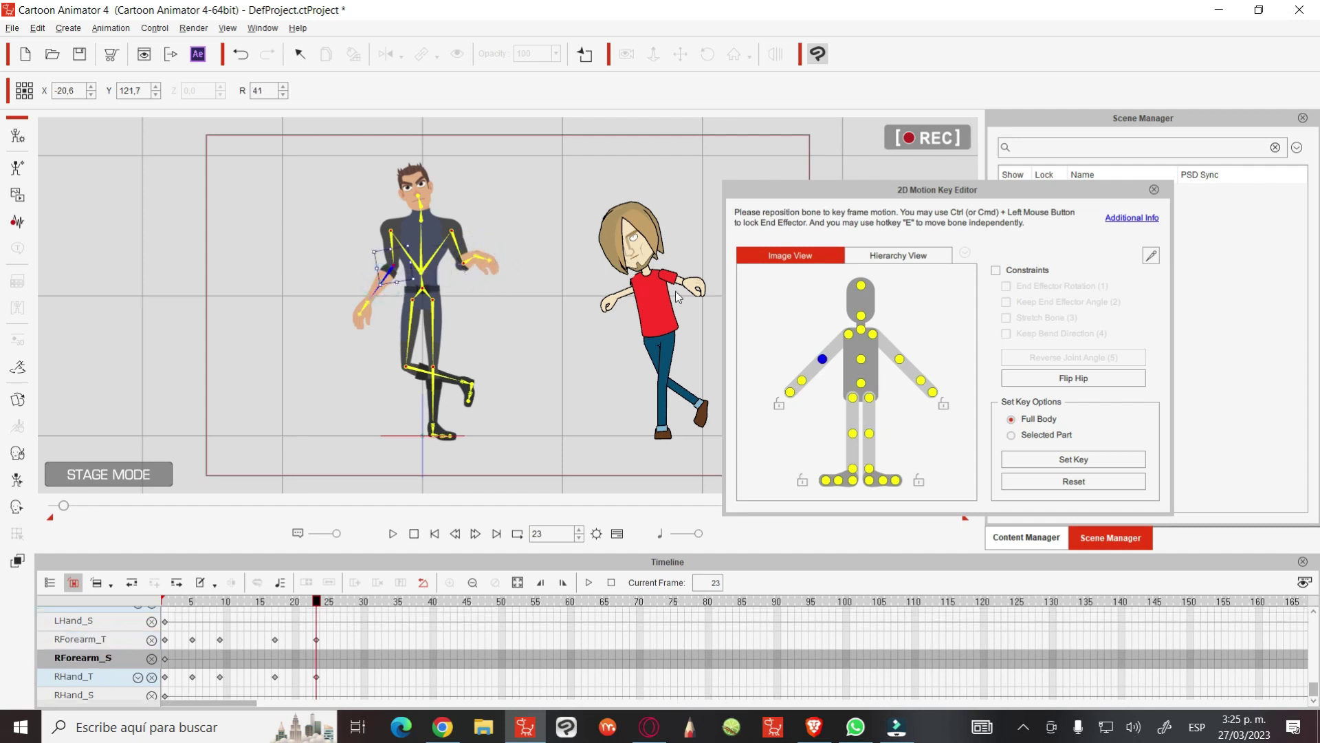
click(366, 304)
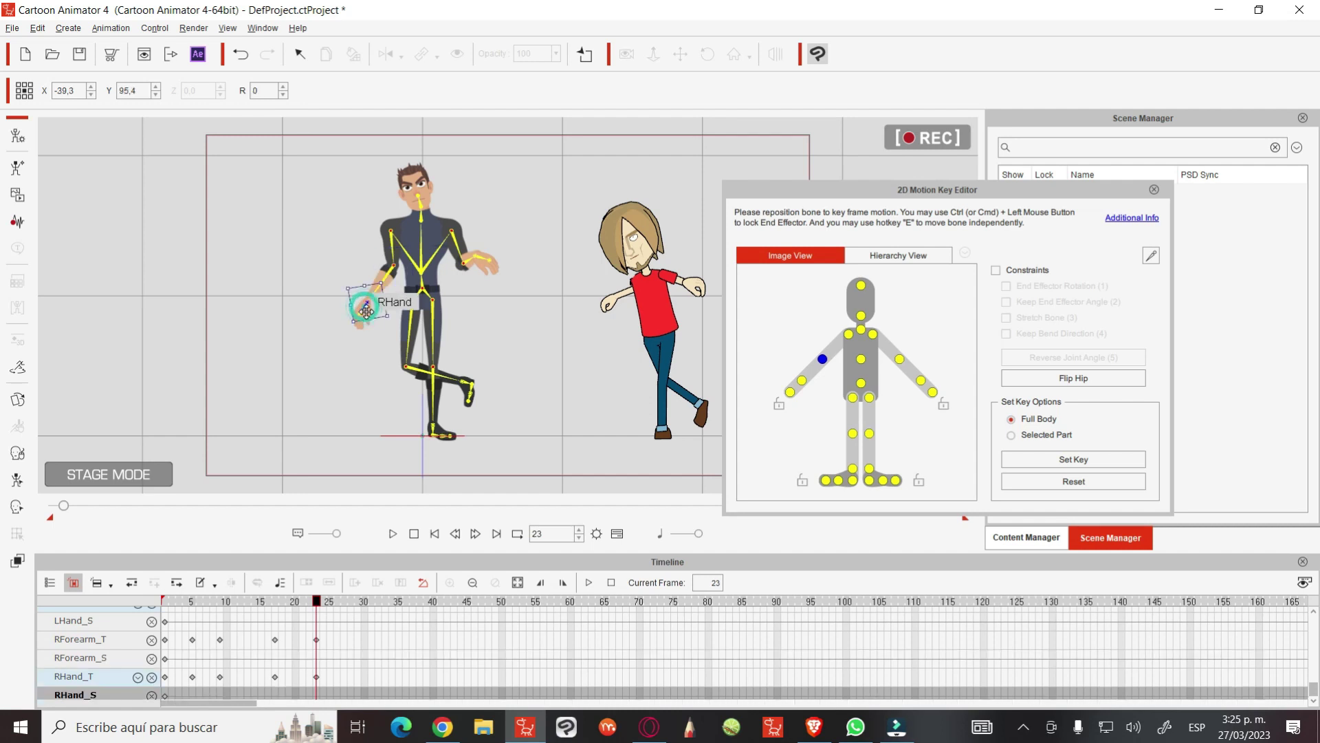
drag(365, 304, 376, 280)
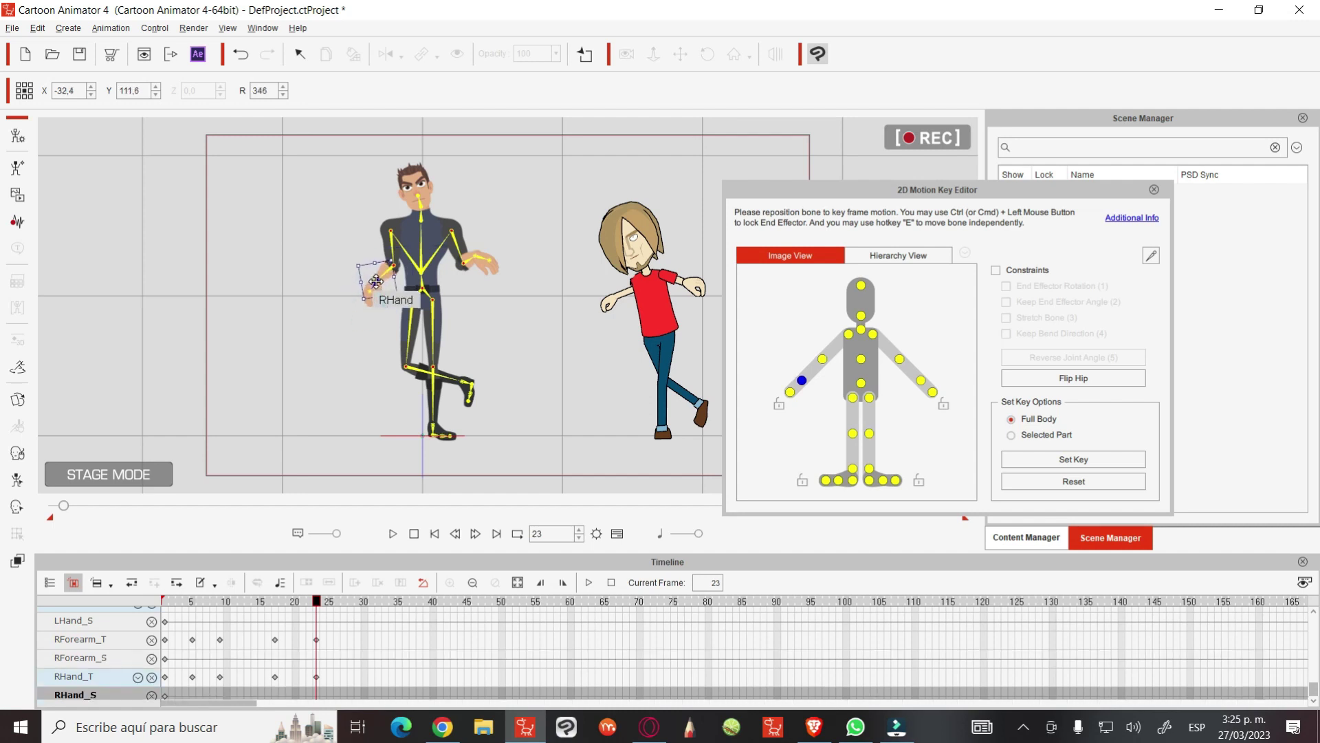
drag(368, 295, 379, 304)
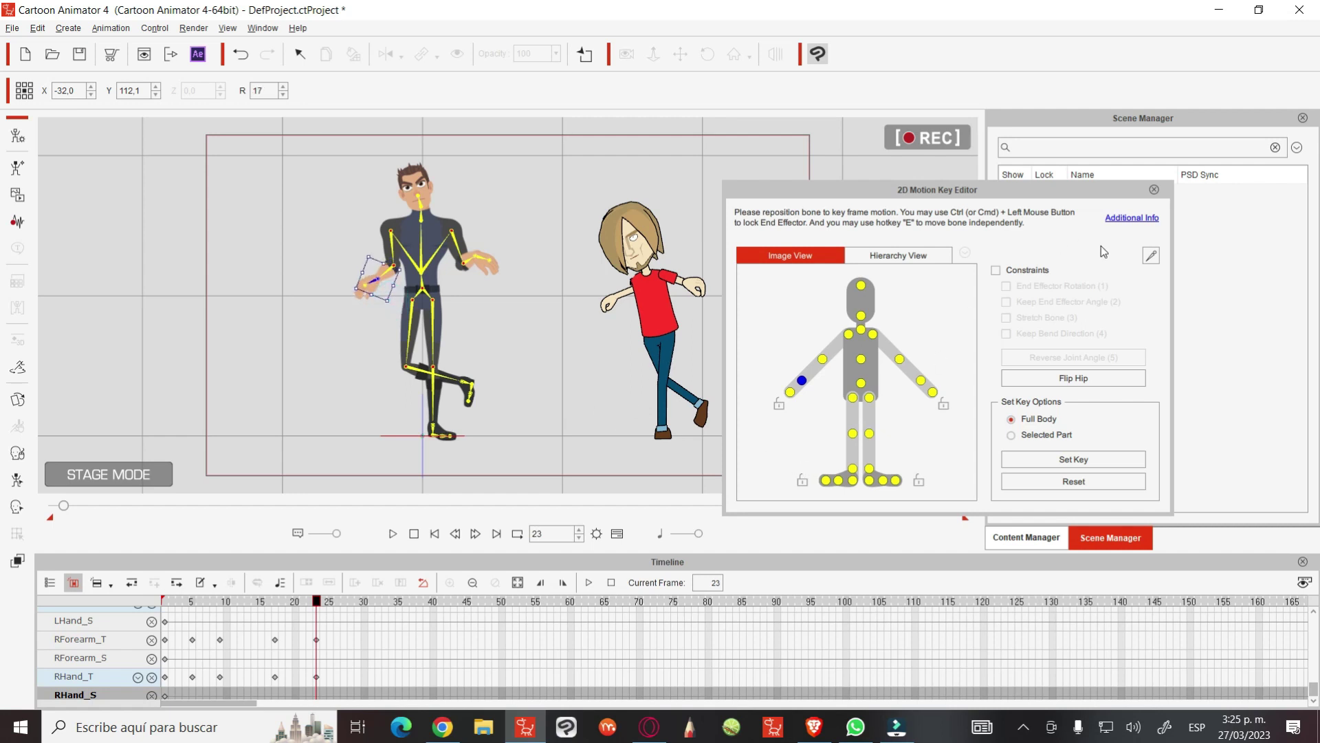
click(1155, 190)
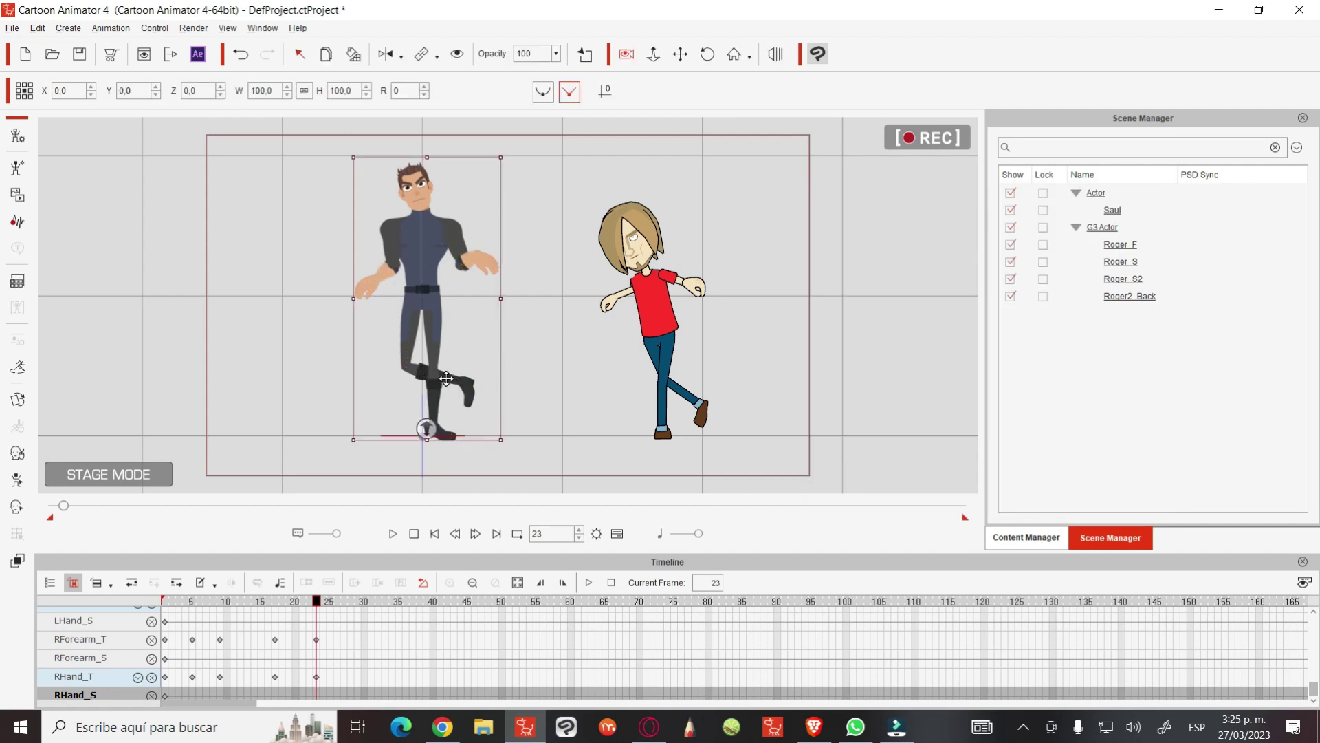
Send Roger's right shank sprite behind the reference part in the Layer Editor
click(18, 558)
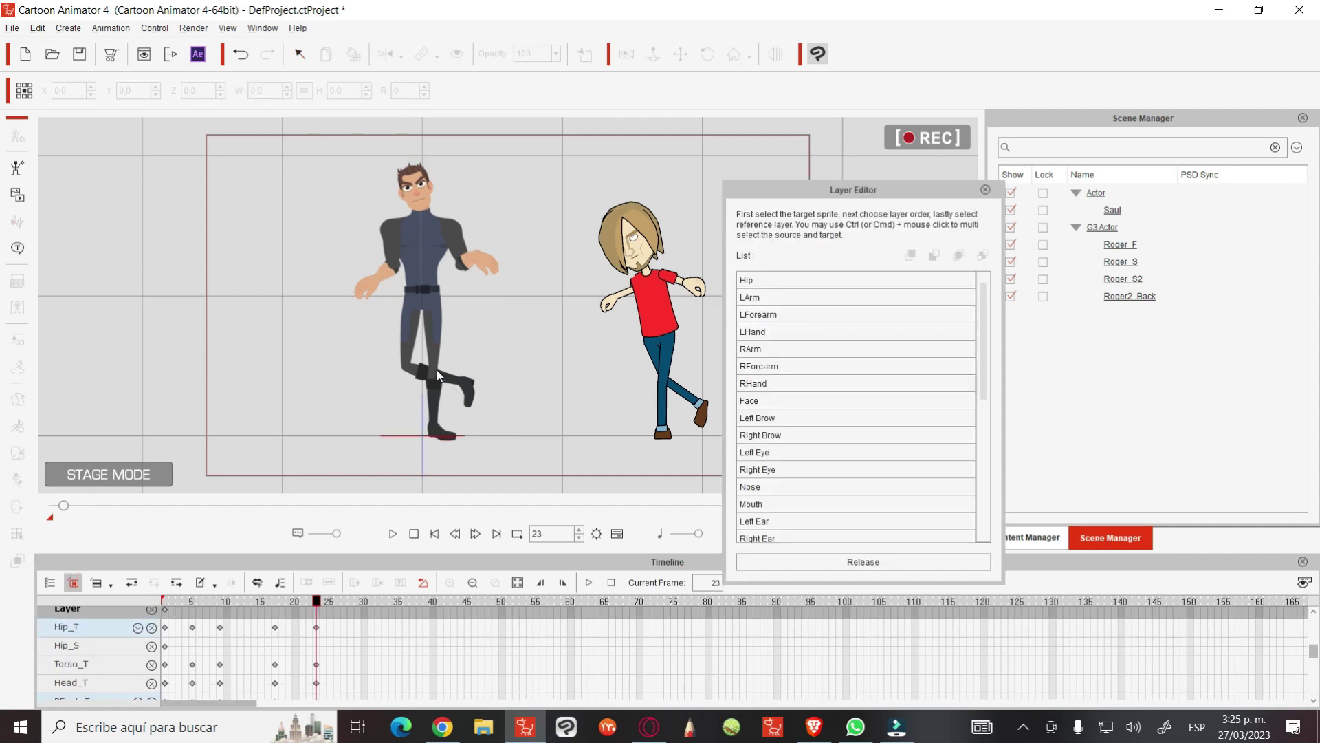
click(435, 375)
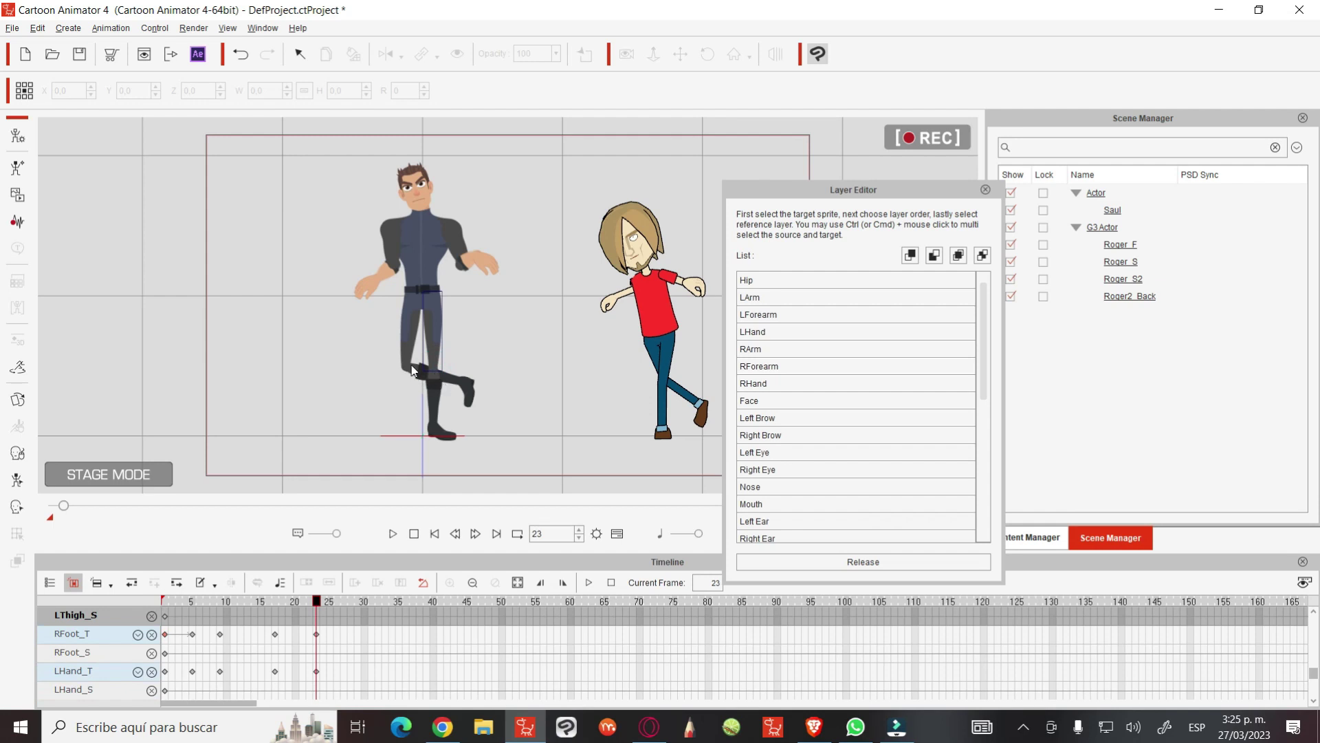
click(413, 371)
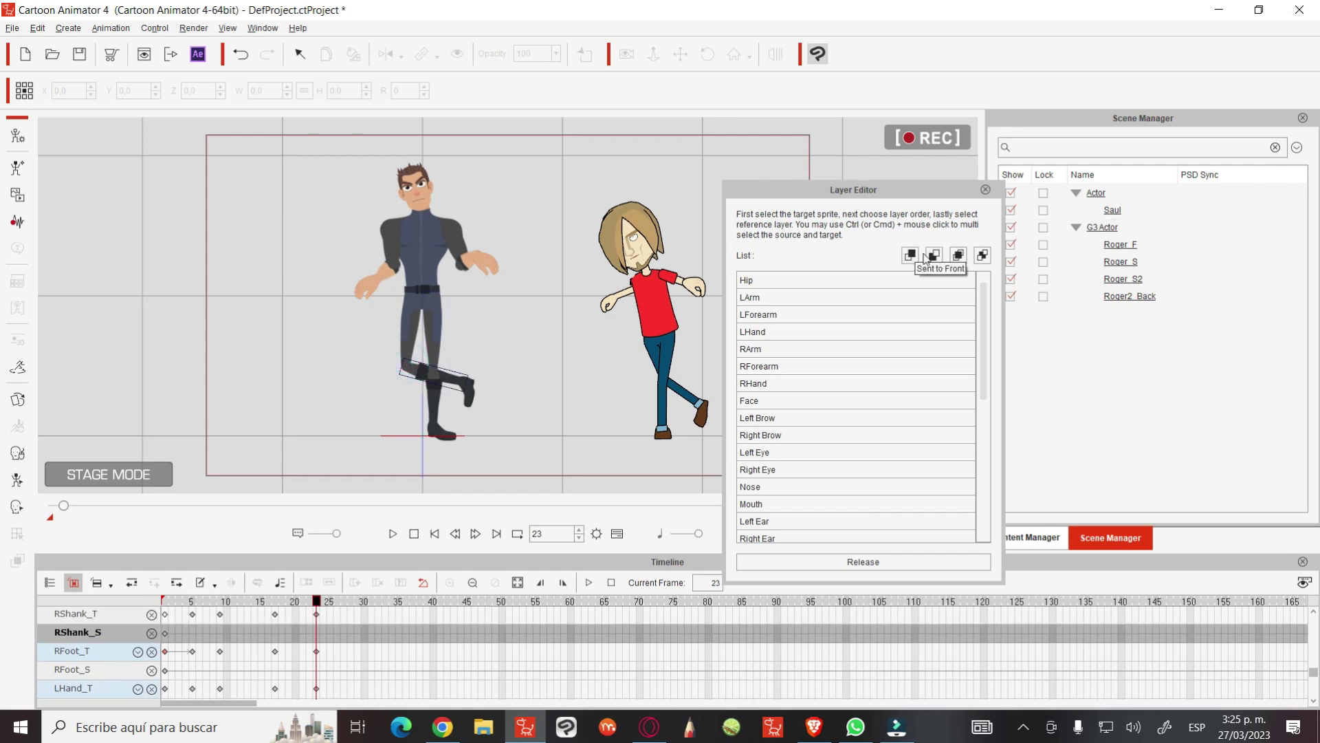
click(934, 257)
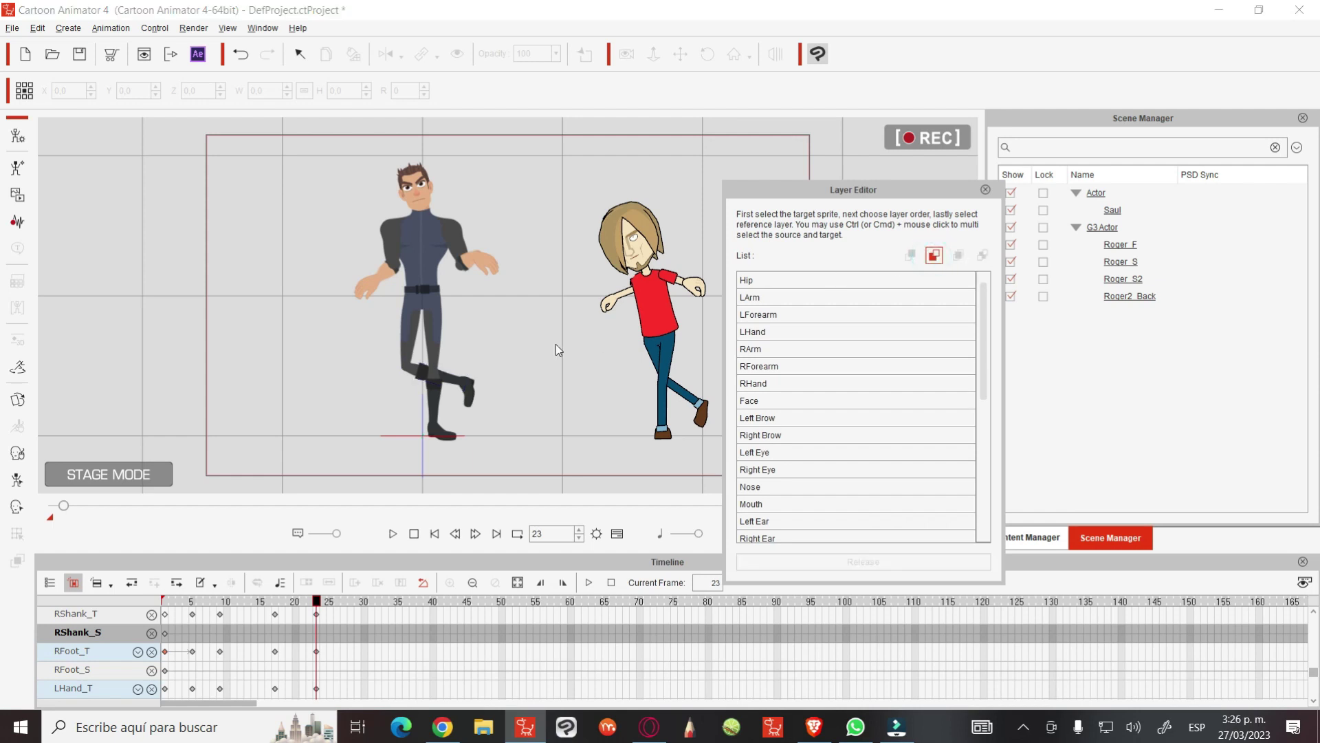
click(440, 400)
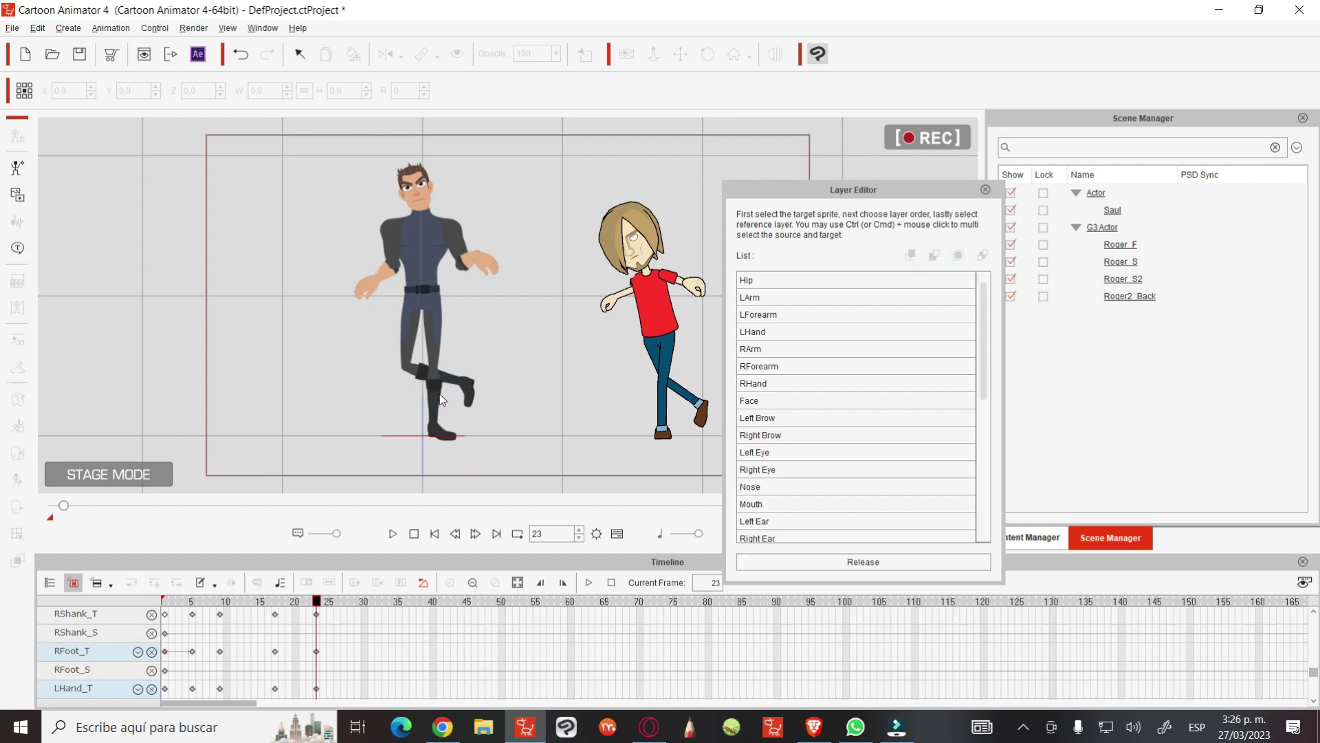
click(986, 191)
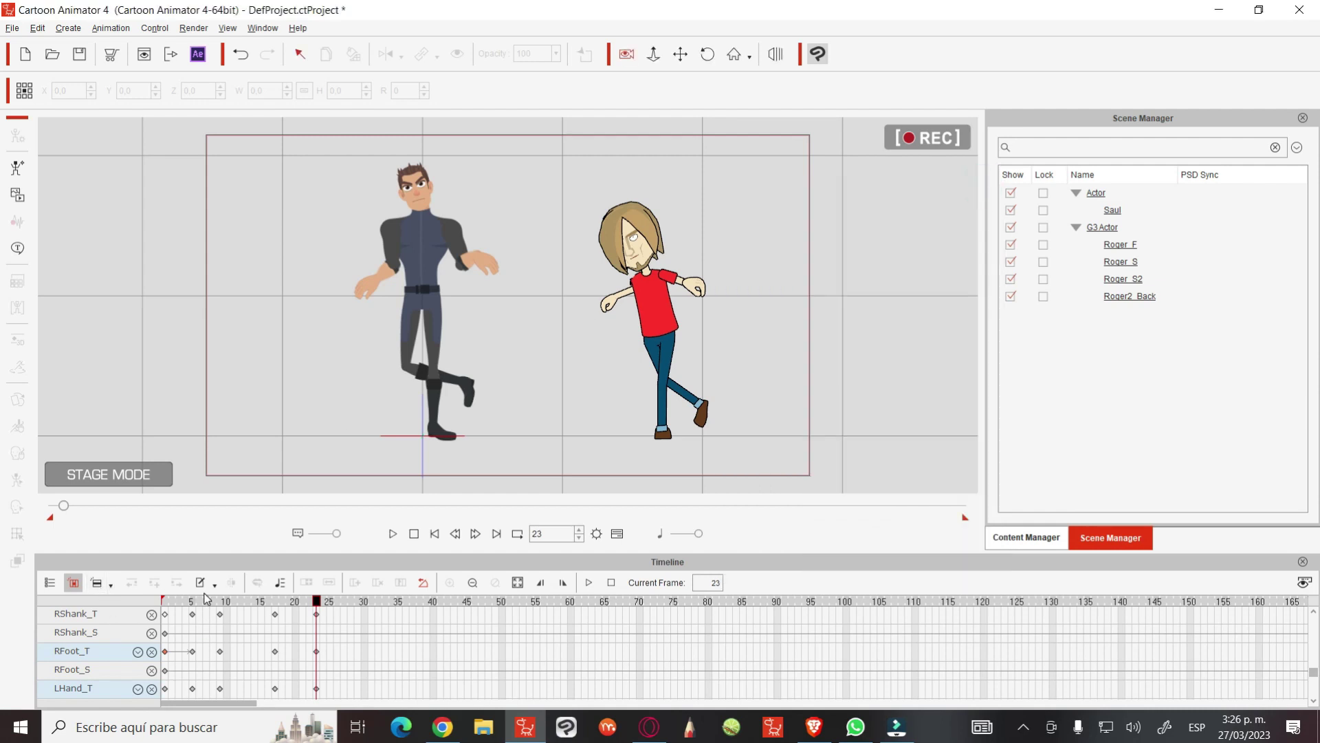
Rotate Roger's torso to 352° at frame 23 in the 2D Motion Key Editor
double_click(433, 273)
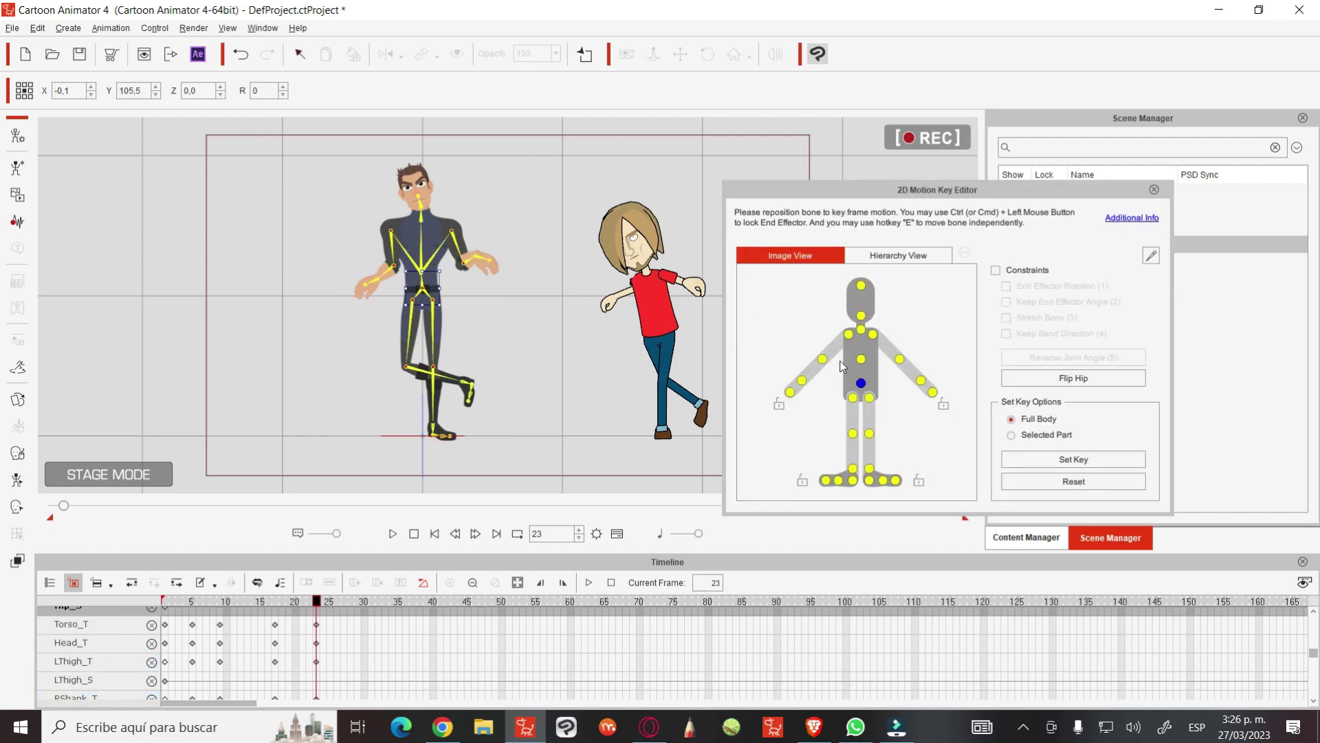
click(861, 358)
drag(459, 263, 445, 252)
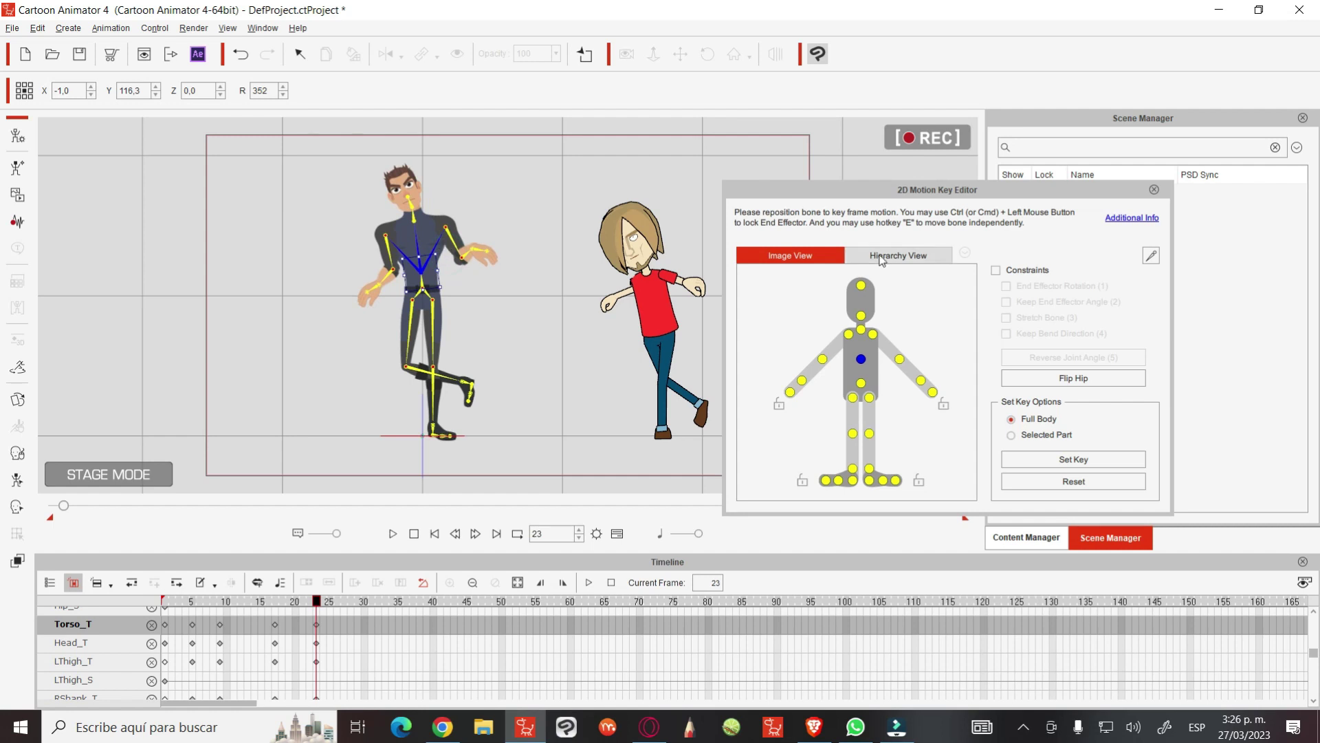
Close the pose editor, preview the dance, and return to frame 23
click(1154, 190)
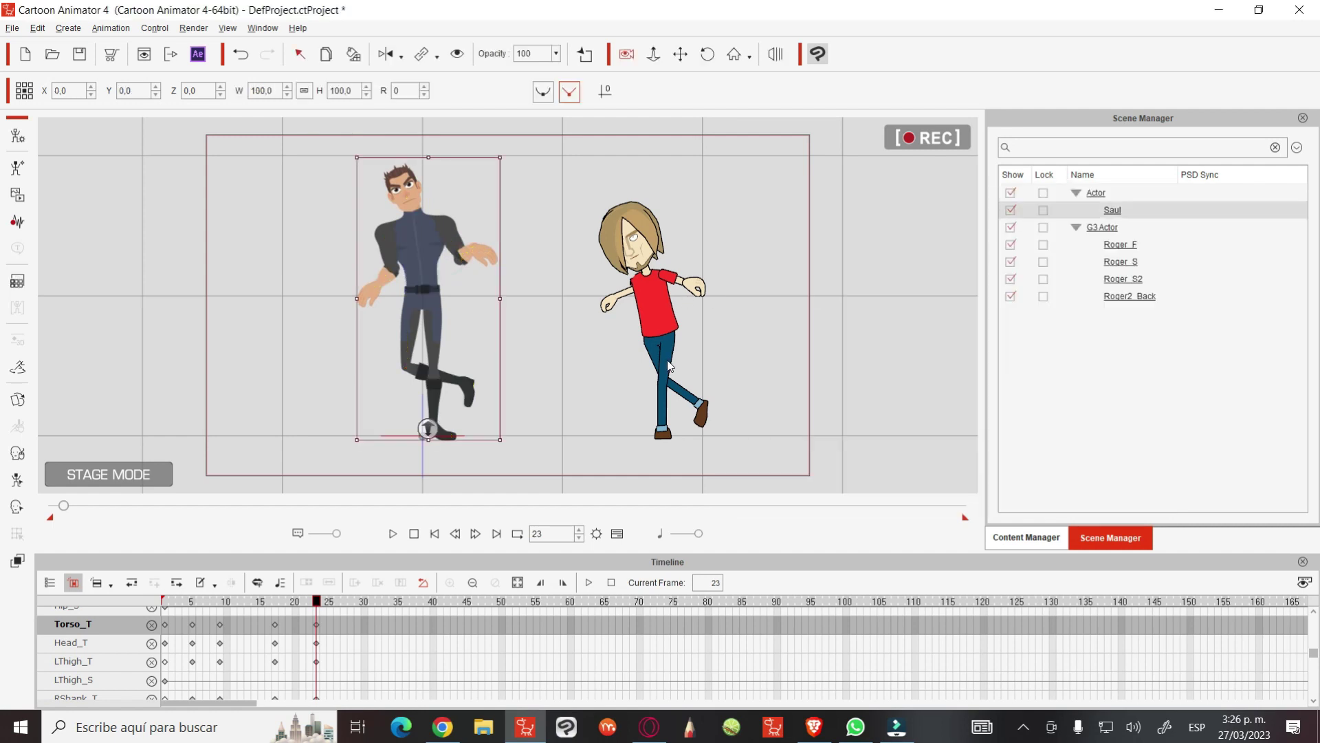
drag(186, 604, 330, 601)
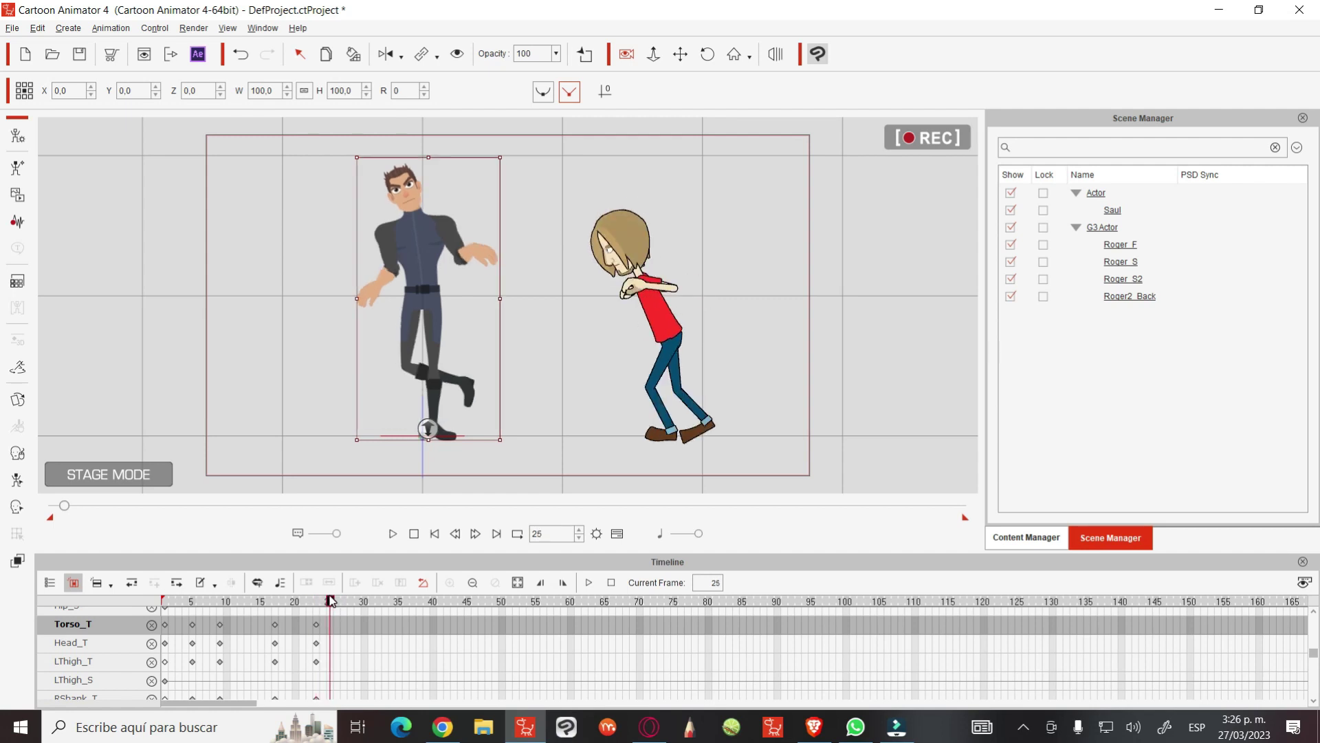
drag(306, 610, 330, 611)
scroll(323, 625, up, 1)
scroll(317, 629, up, 1)
scroll(309, 634, up, 1)
scroll(305, 639, up, 1)
scroll(306, 638, up, 1)
scroll(310, 637, up, 1)
scroll(324, 639, up, 1)
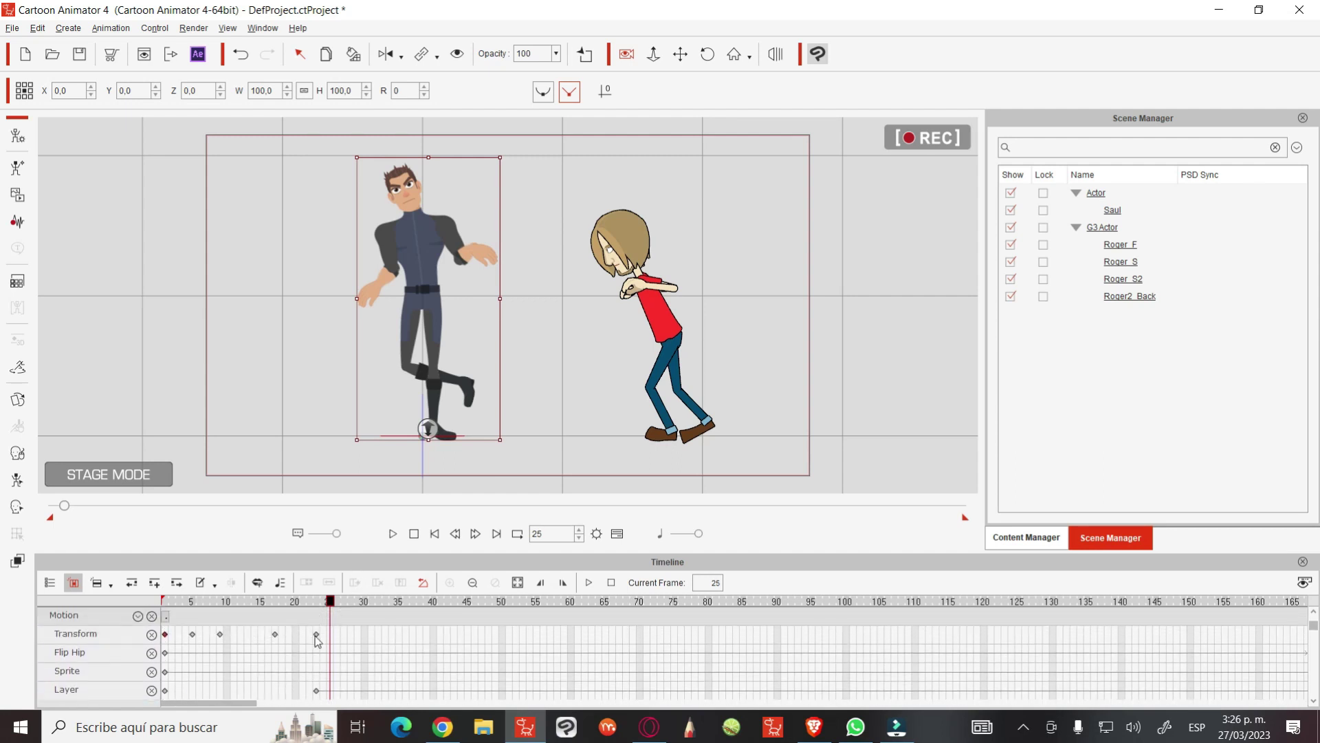
Move Roger's Transform key from frame 25 to 24, then hide Roger at frame 25
click(316, 635)
drag(330, 634, 330, 604)
click(330, 603)
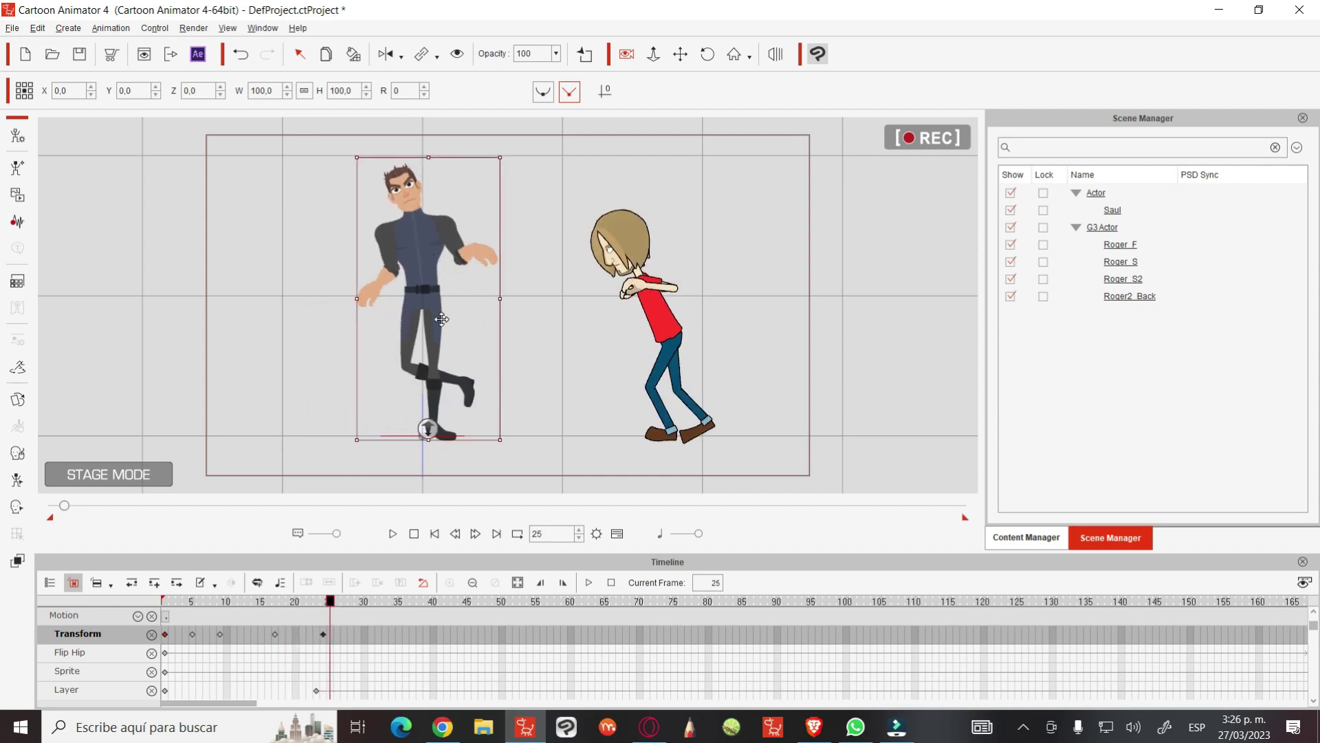
click(457, 54)
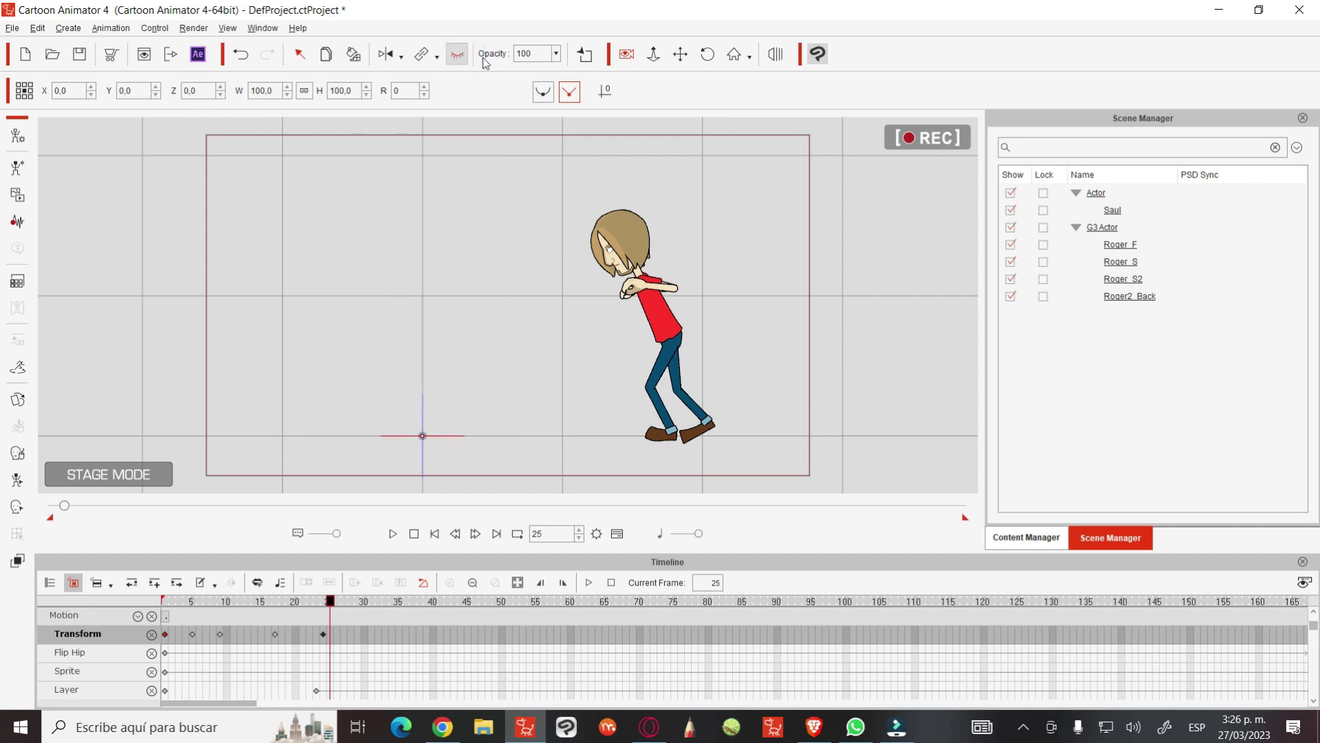
Unhide Roger_S2 at frame 25, lock its feet, enable Constraints and kick the right foot back
click(1139, 280)
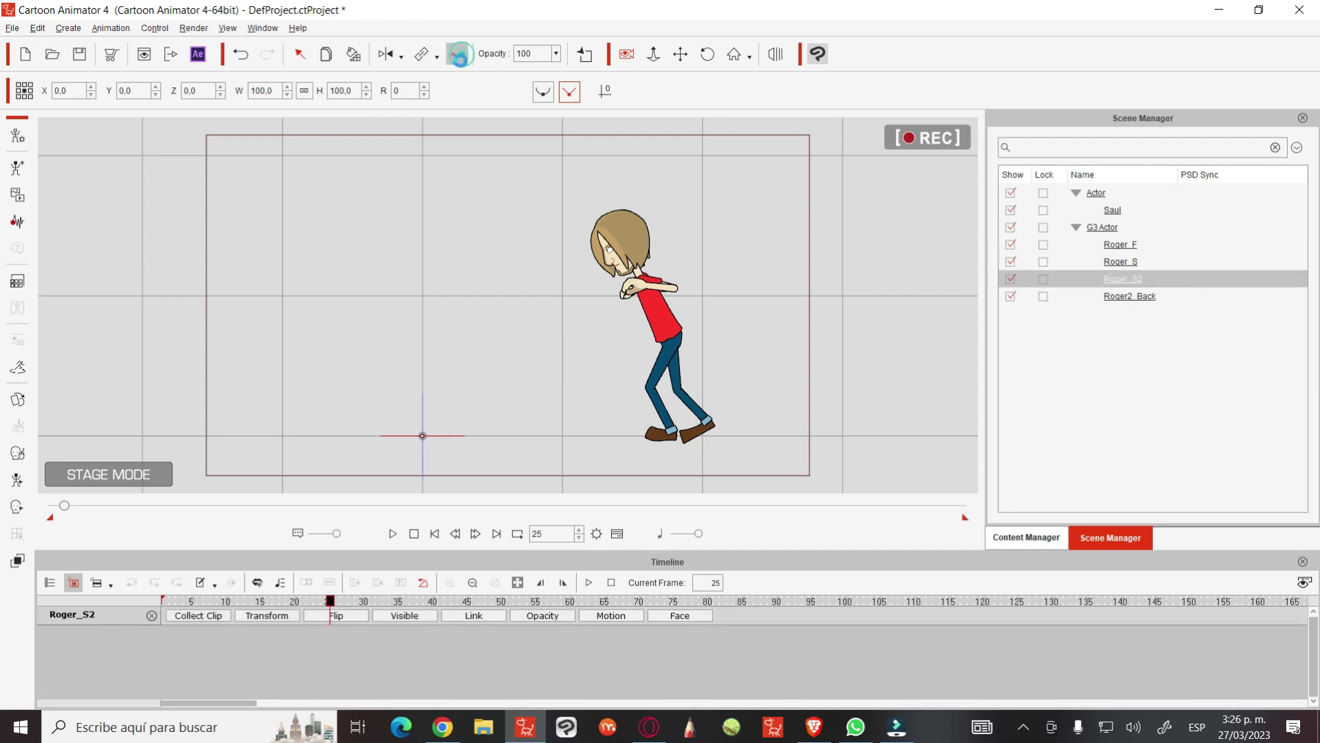
click(459, 56)
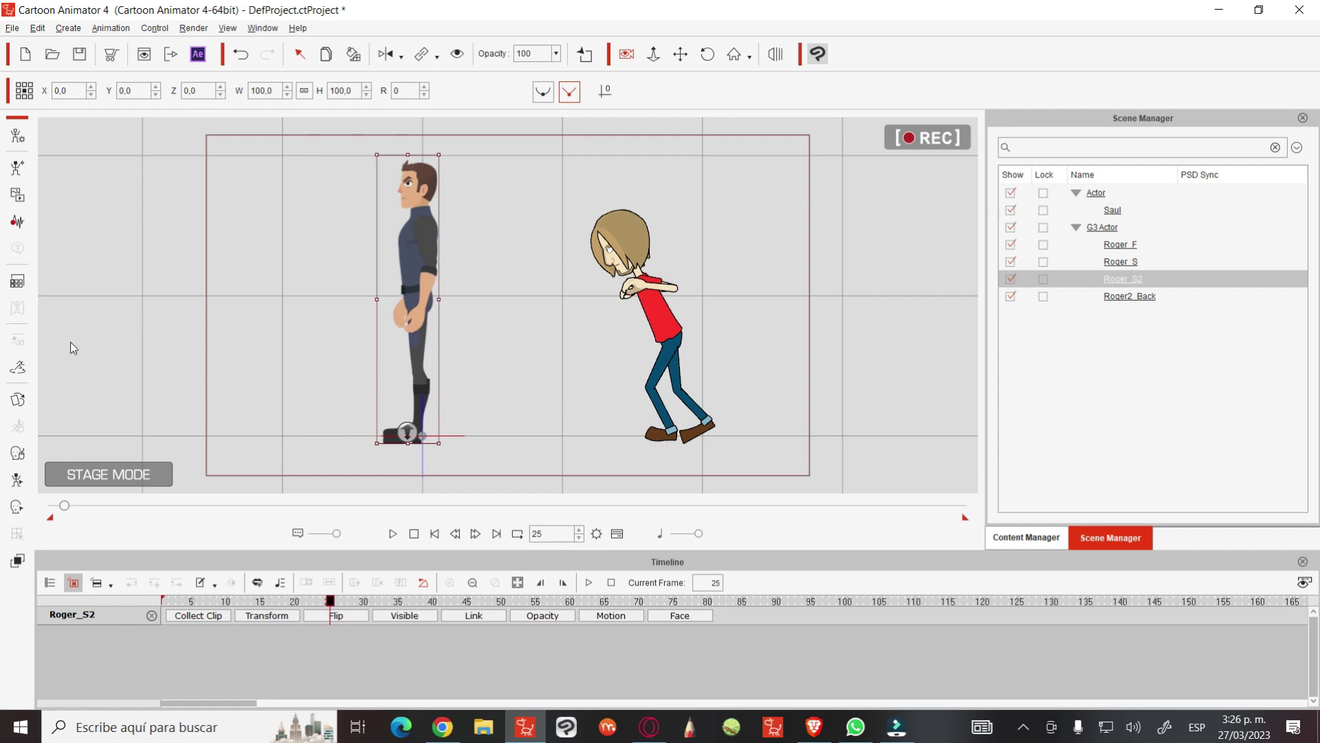
click(18, 400)
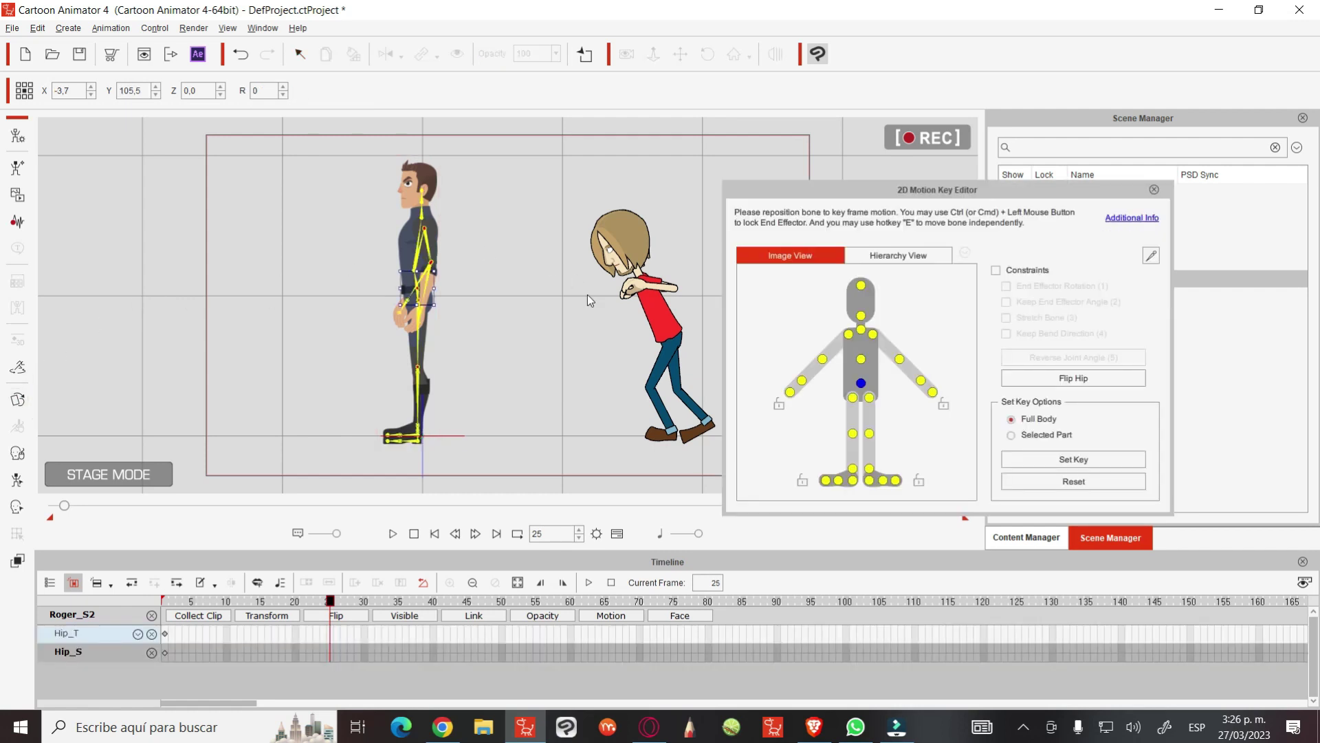
click(869, 468)
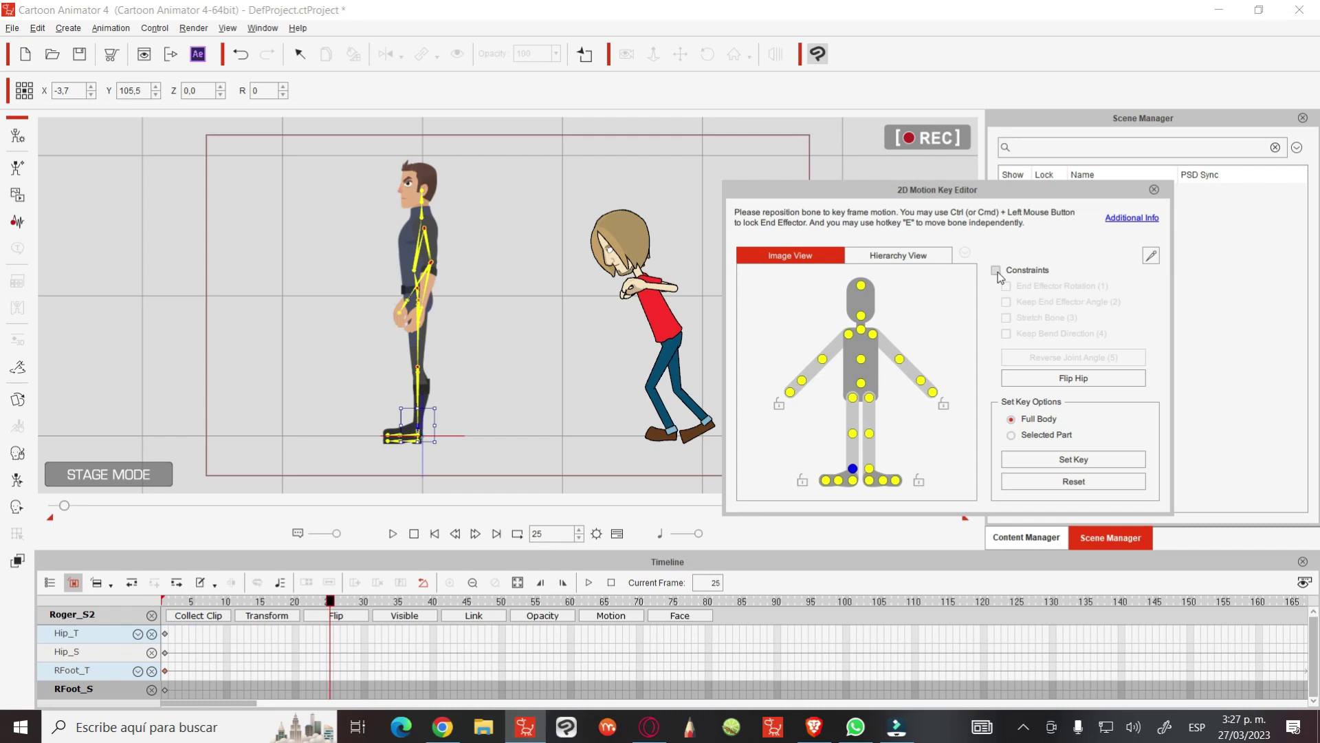
click(997, 270)
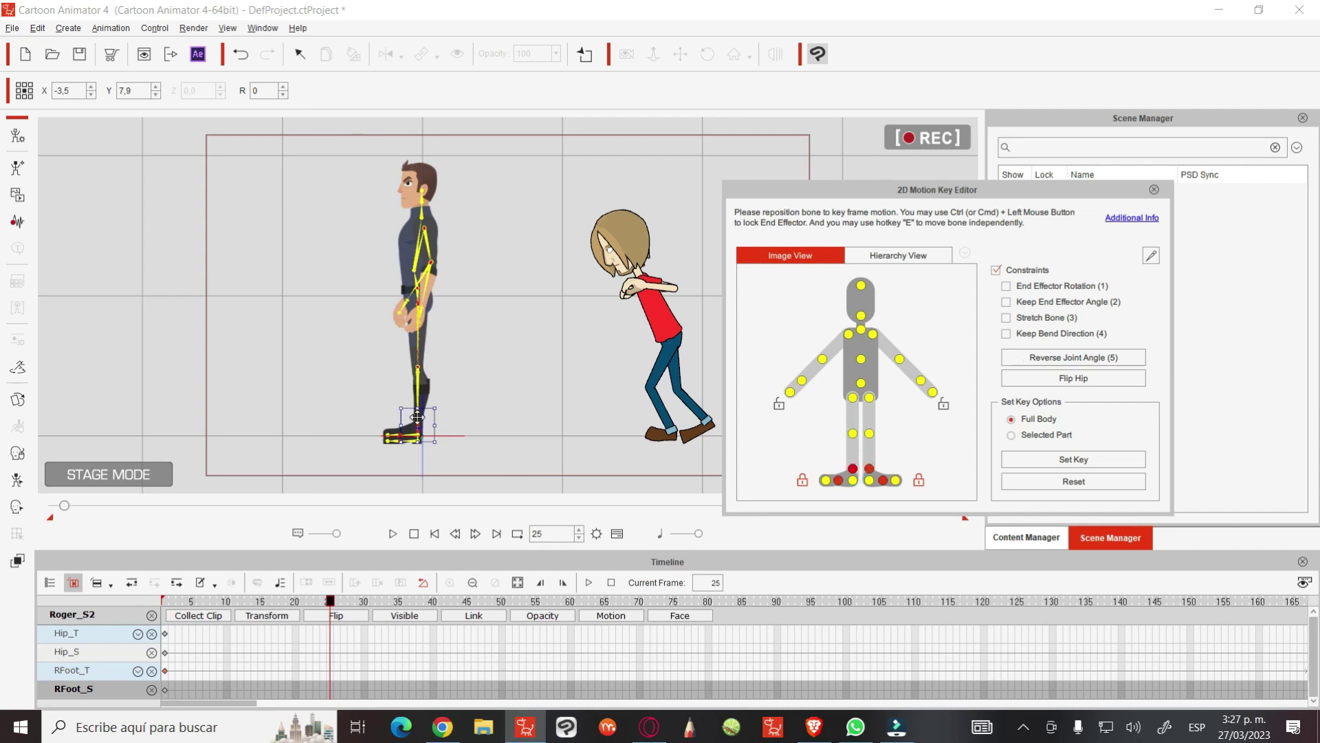
mouse_move(418, 417)
mouse_down()
mouse_move(508, 346)
mouse_move(472, 340)
mouse_up()
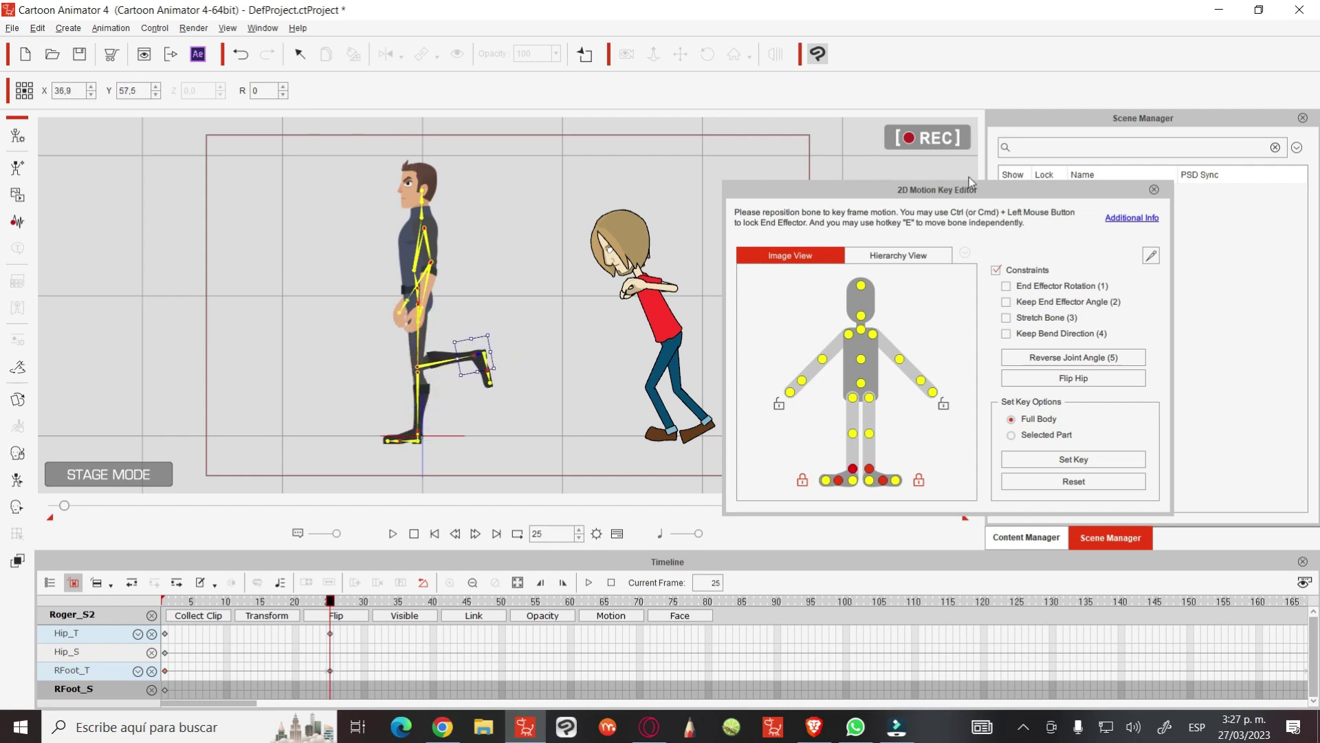
click(1153, 190)
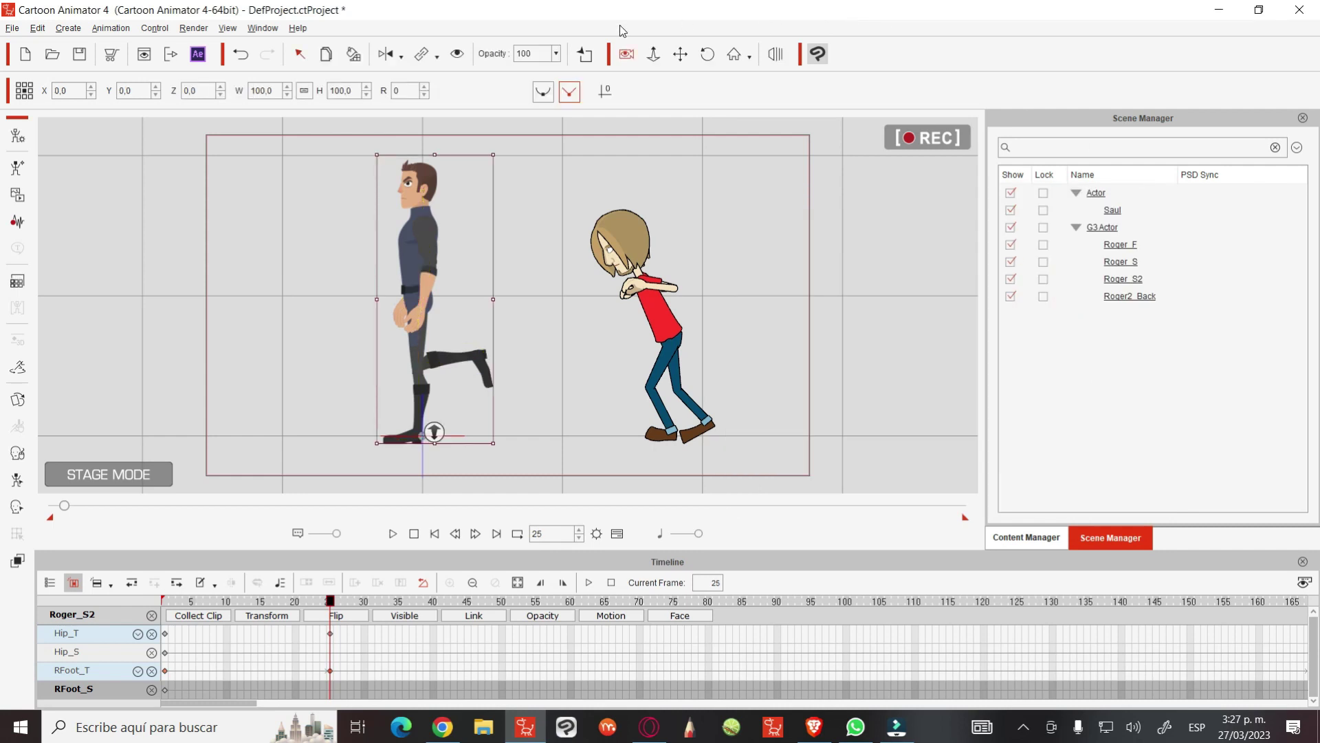
click(627, 55)
click(653, 53)
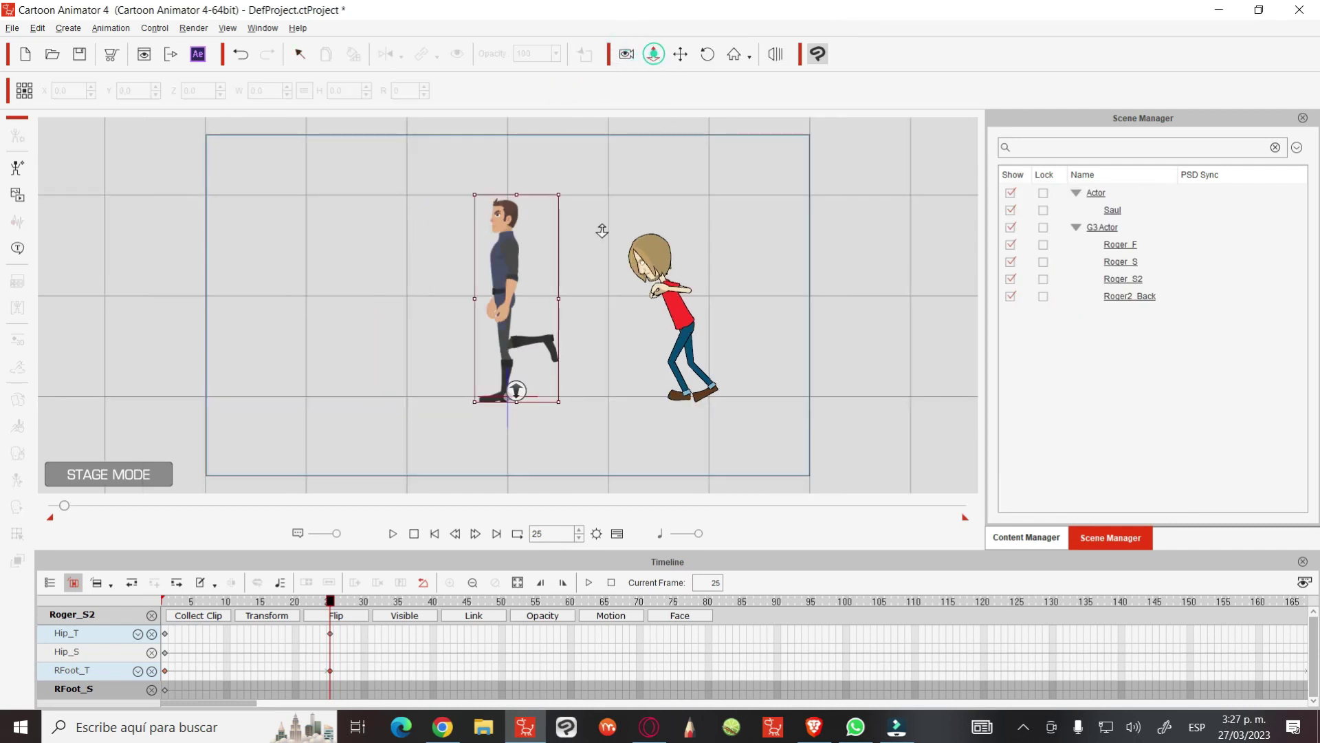
drag(538, 360, 616, 168)
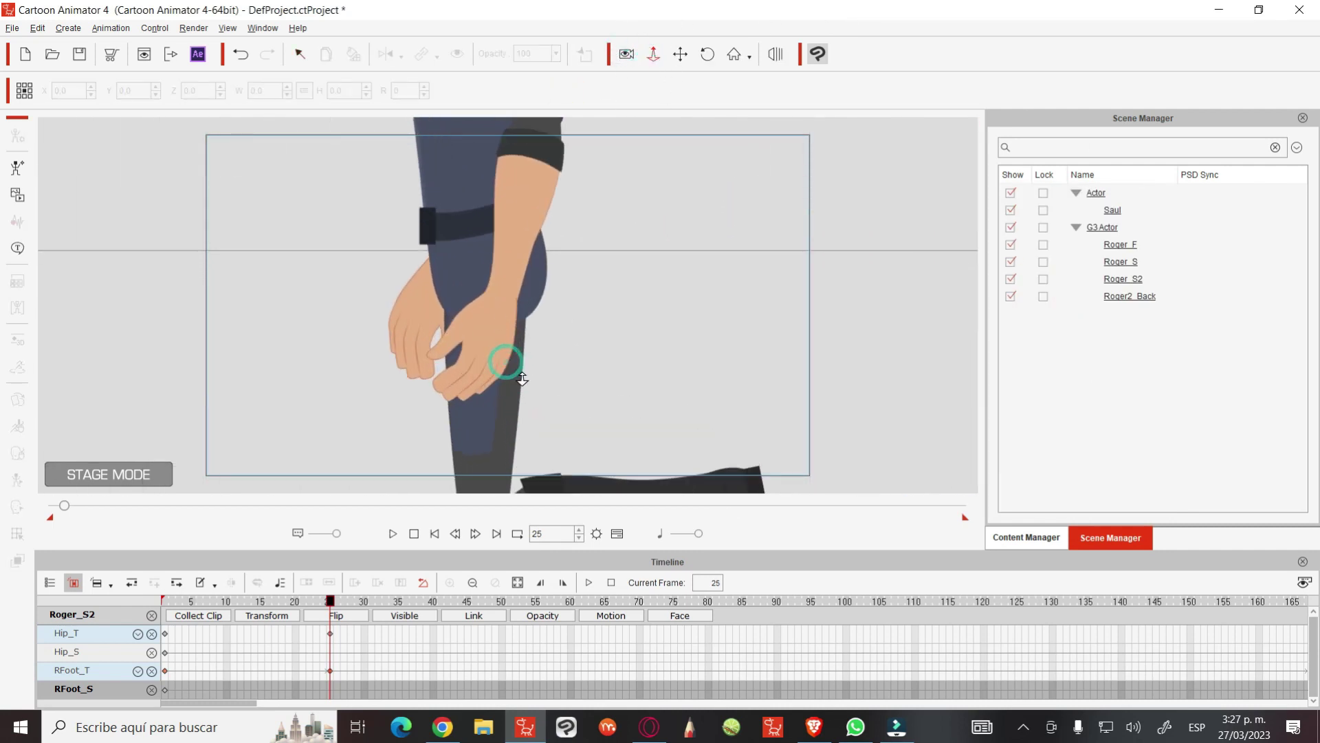
click(680, 53)
mouse_move(646, 242)
mouse_down()
mouse_move(660, 259)
mouse_move(606, 200)
mouse_up()
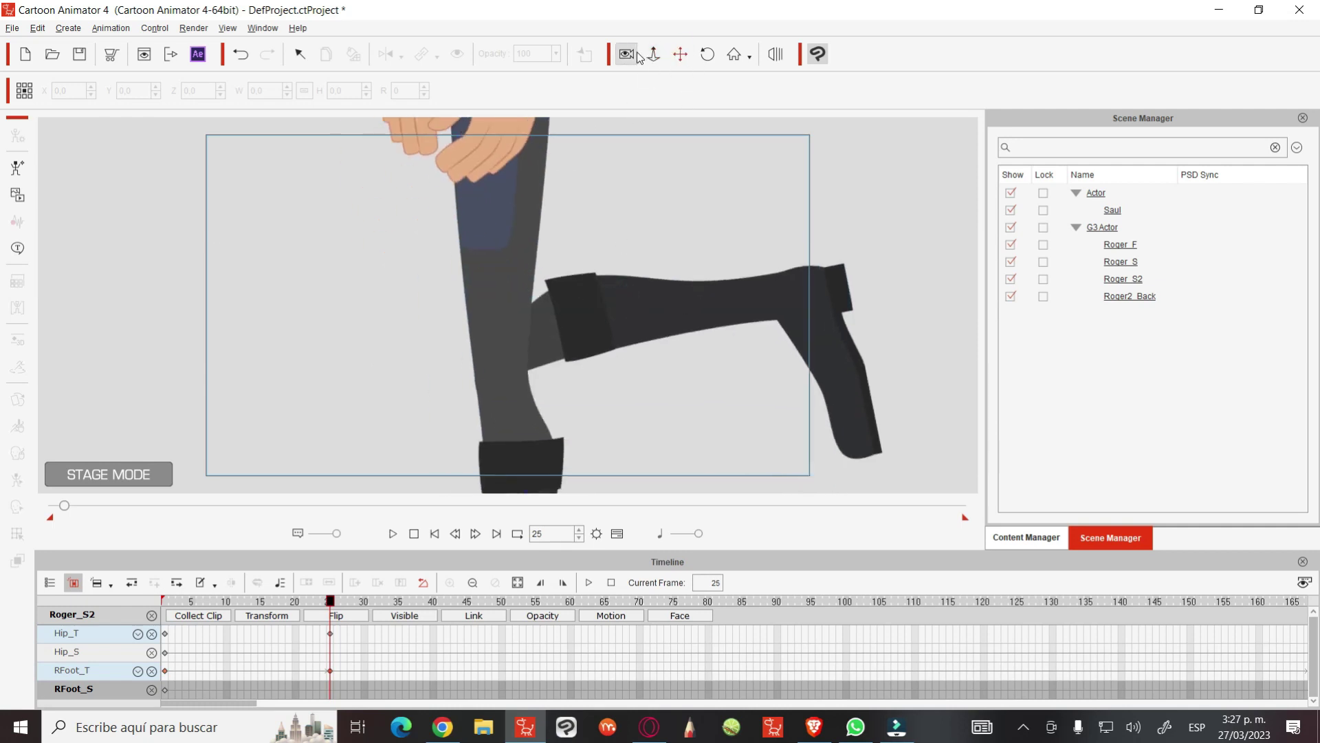
click(626, 53)
click(300, 55)
click(429, 246)
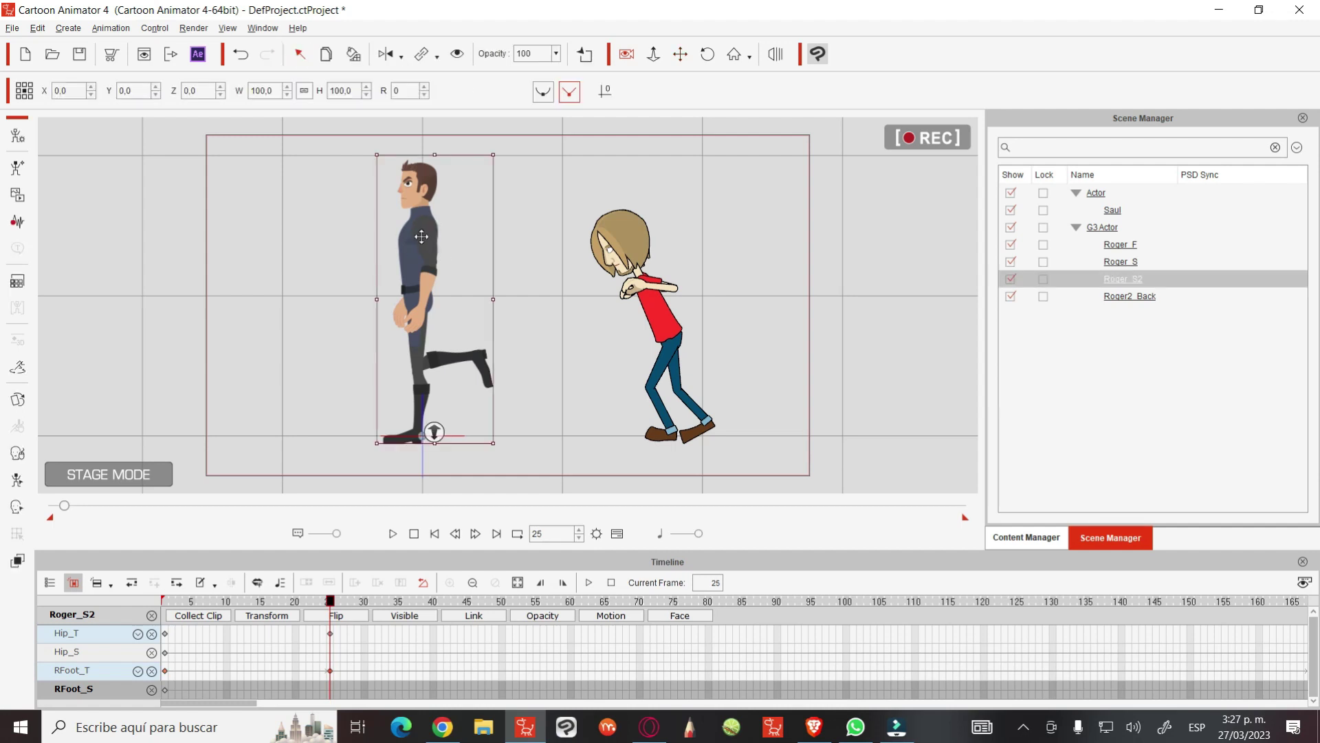
double_click(421, 237)
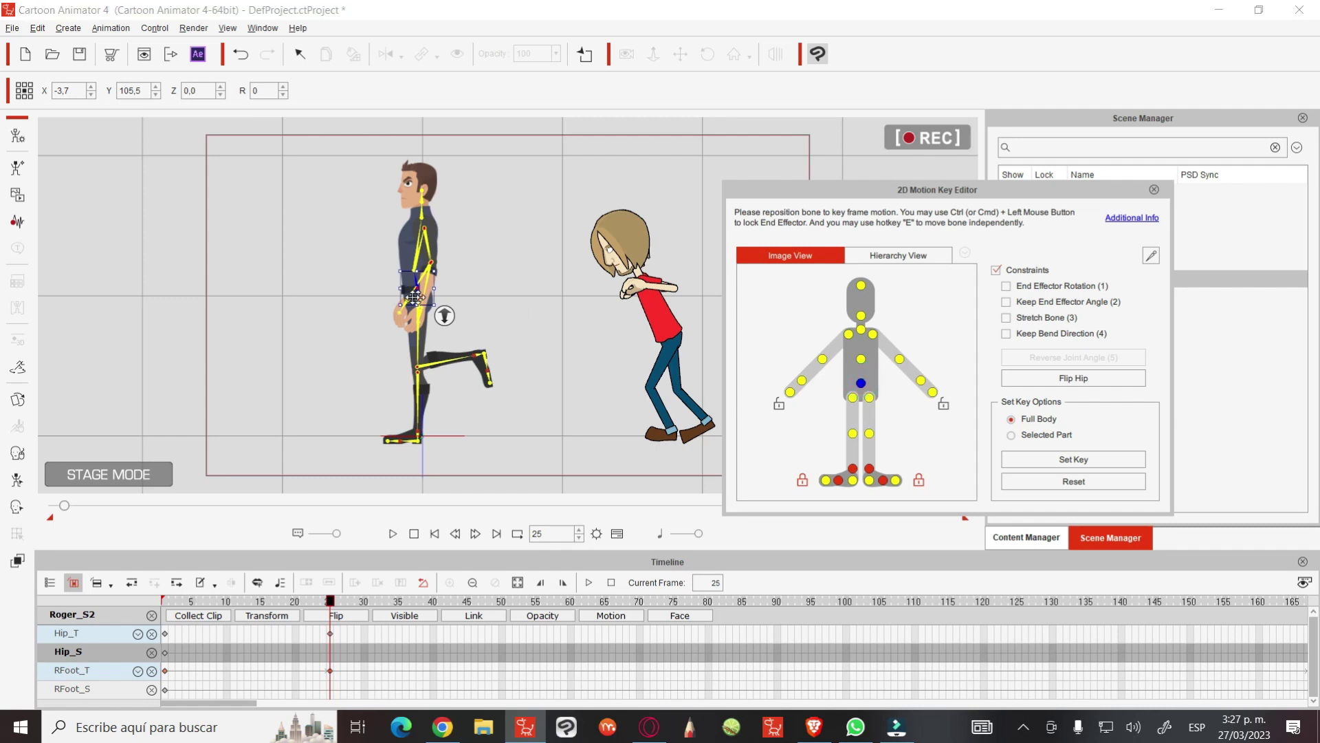
Lower Roger_S2's hips into a crouch and bring his raised right foot back down
drag(415, 297, 410, 303)
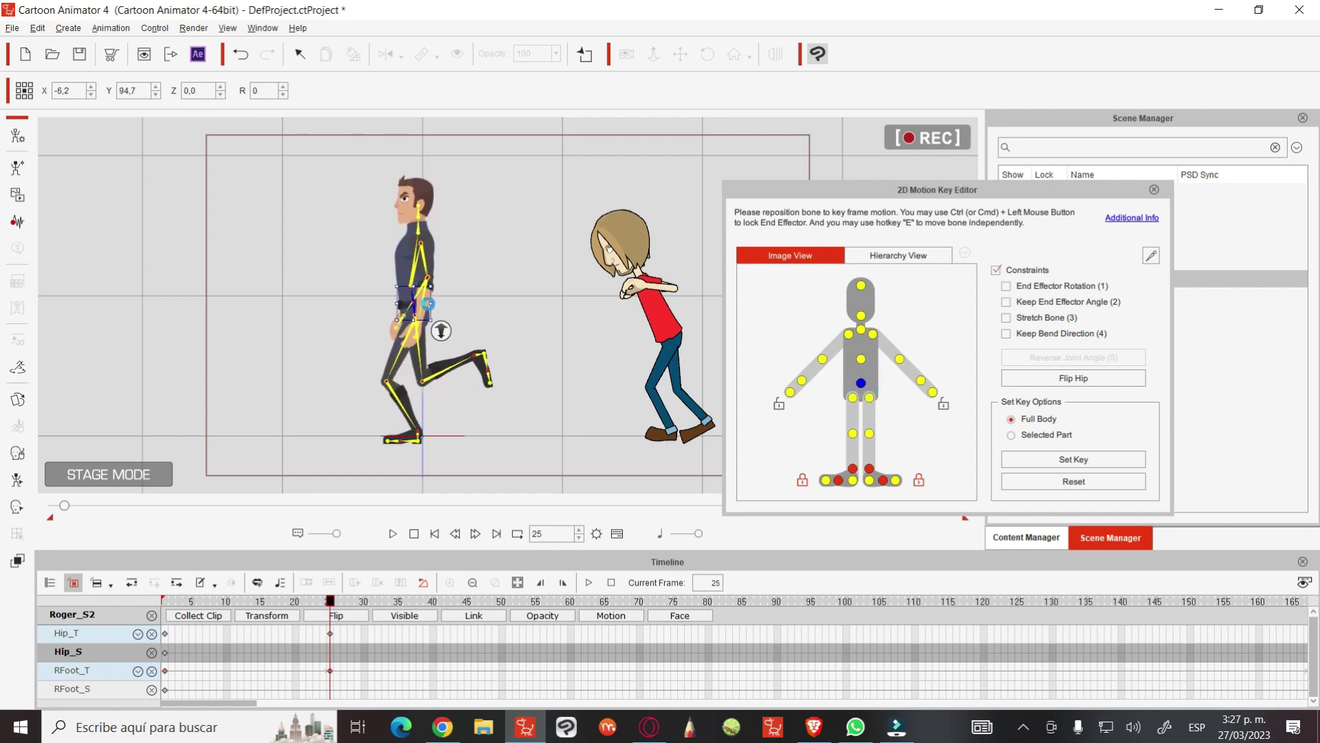
click(853, 470)
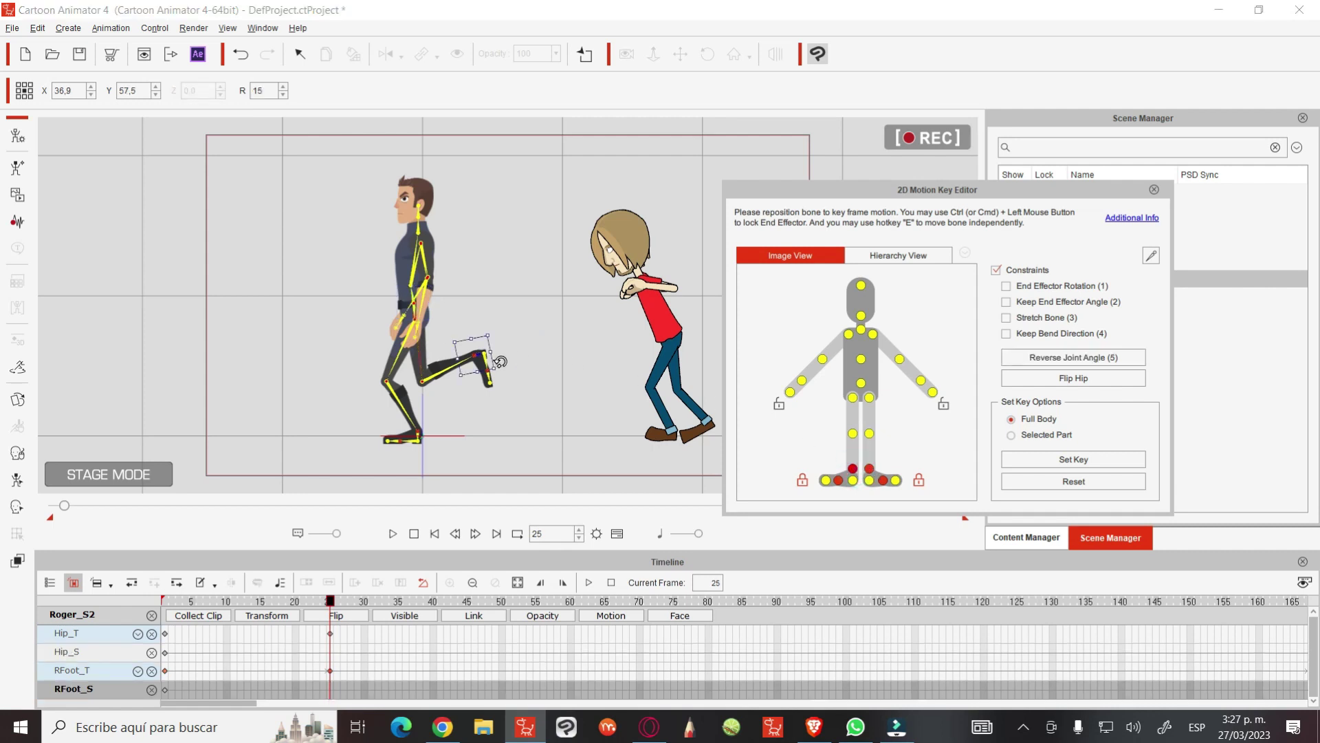
mouse_move(481, 359)
mouse_down()
mouse_move(468, 410)
mouse_move(453, 413)
mouse_up()
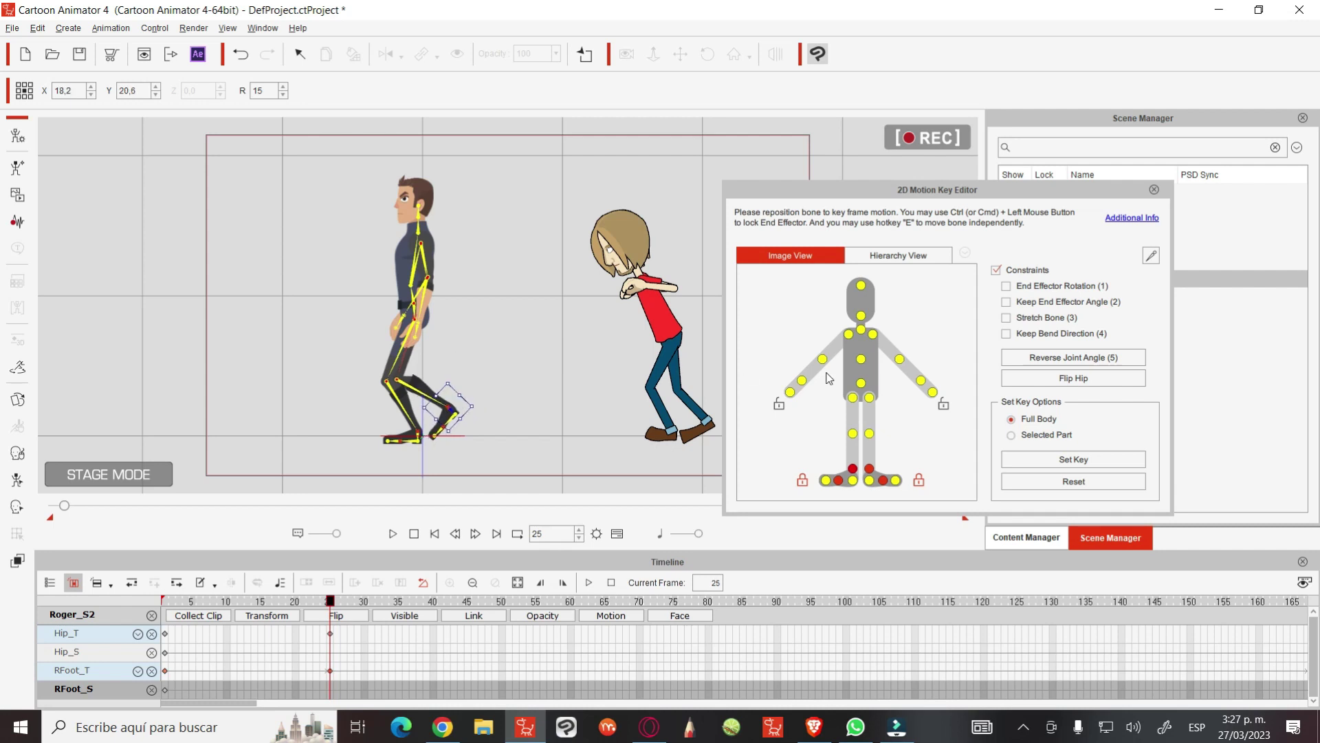
Raise both hands to chest height, lean the torso forward, and preview around frame 25
click(921, 380)
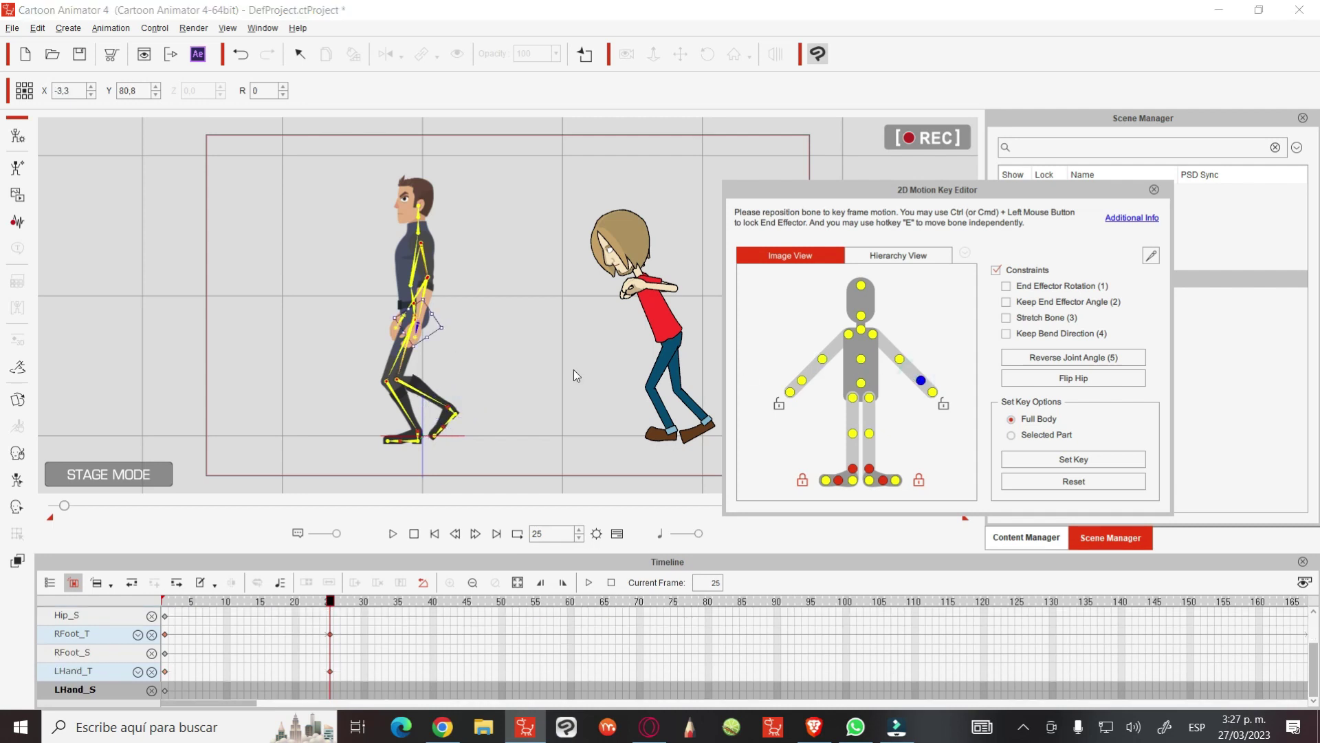
drag(418, 325, 401, 270)
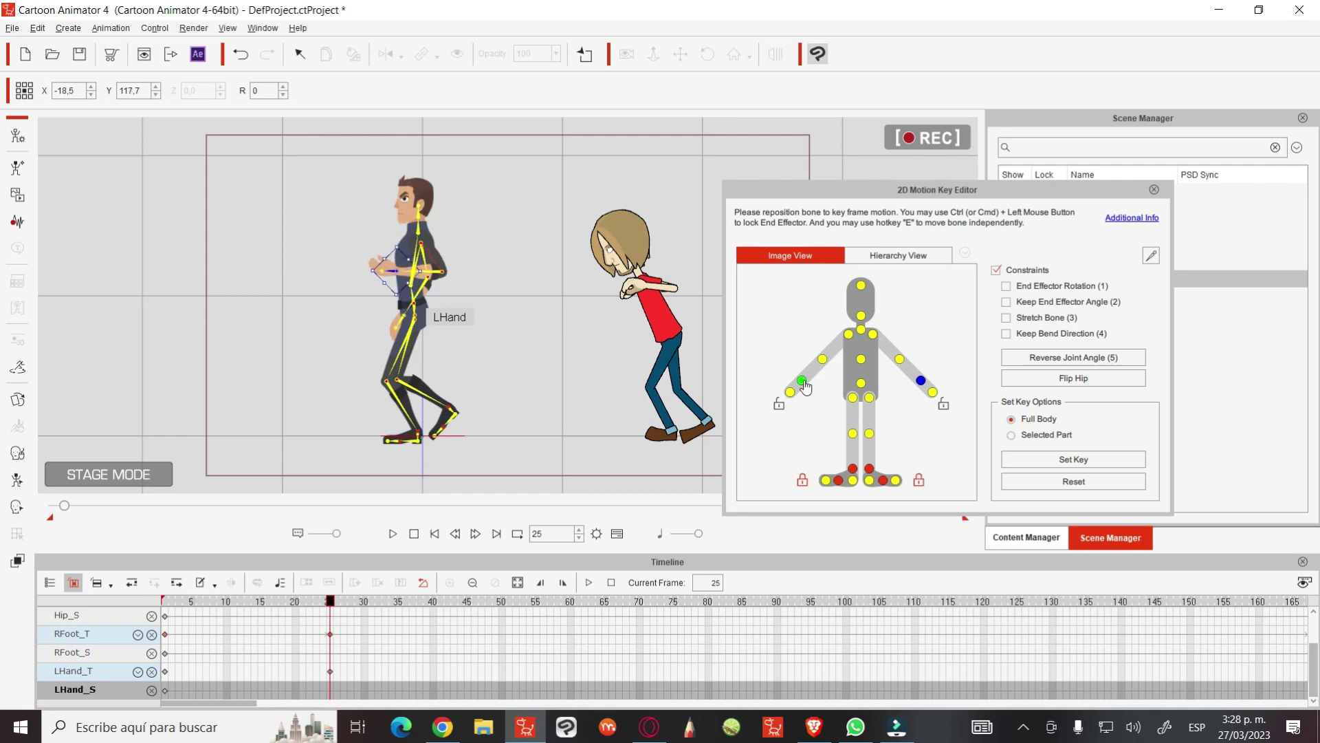
click(801, 381)
drag(398, 313, 377, 270)
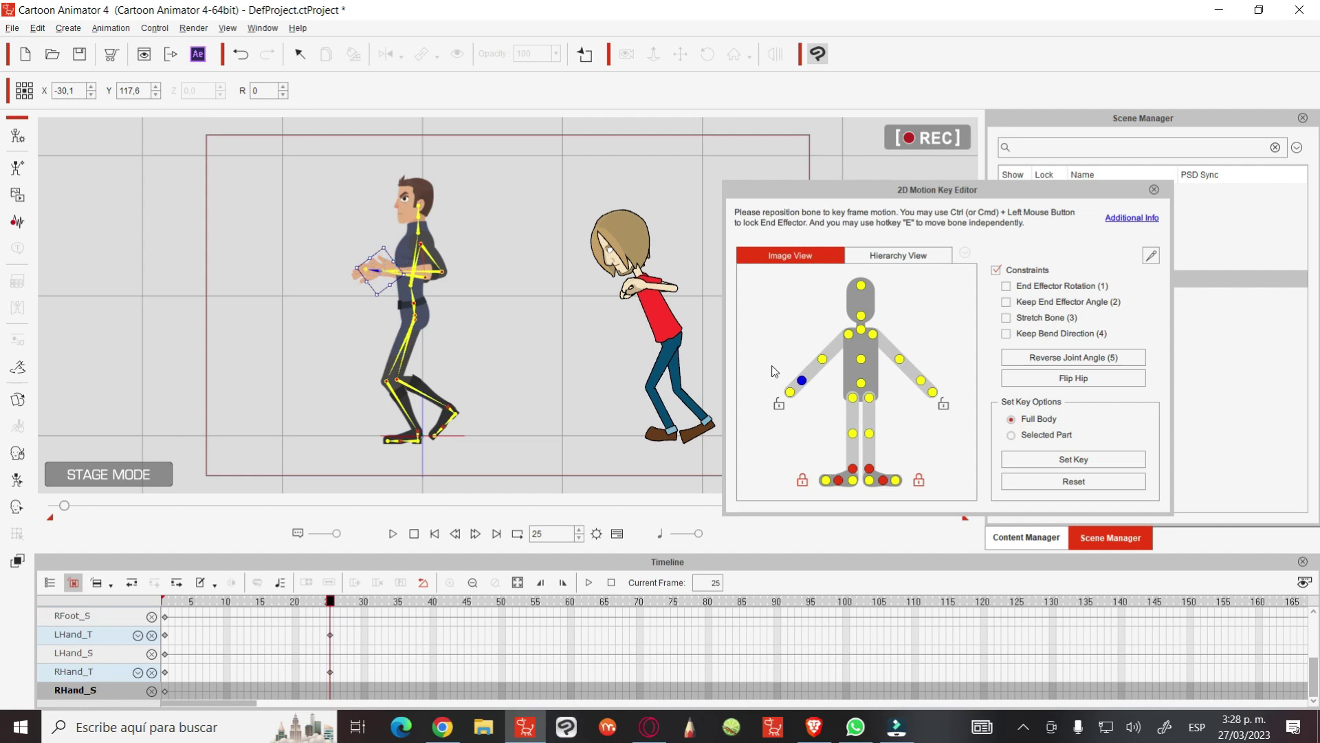
click(861, 360)
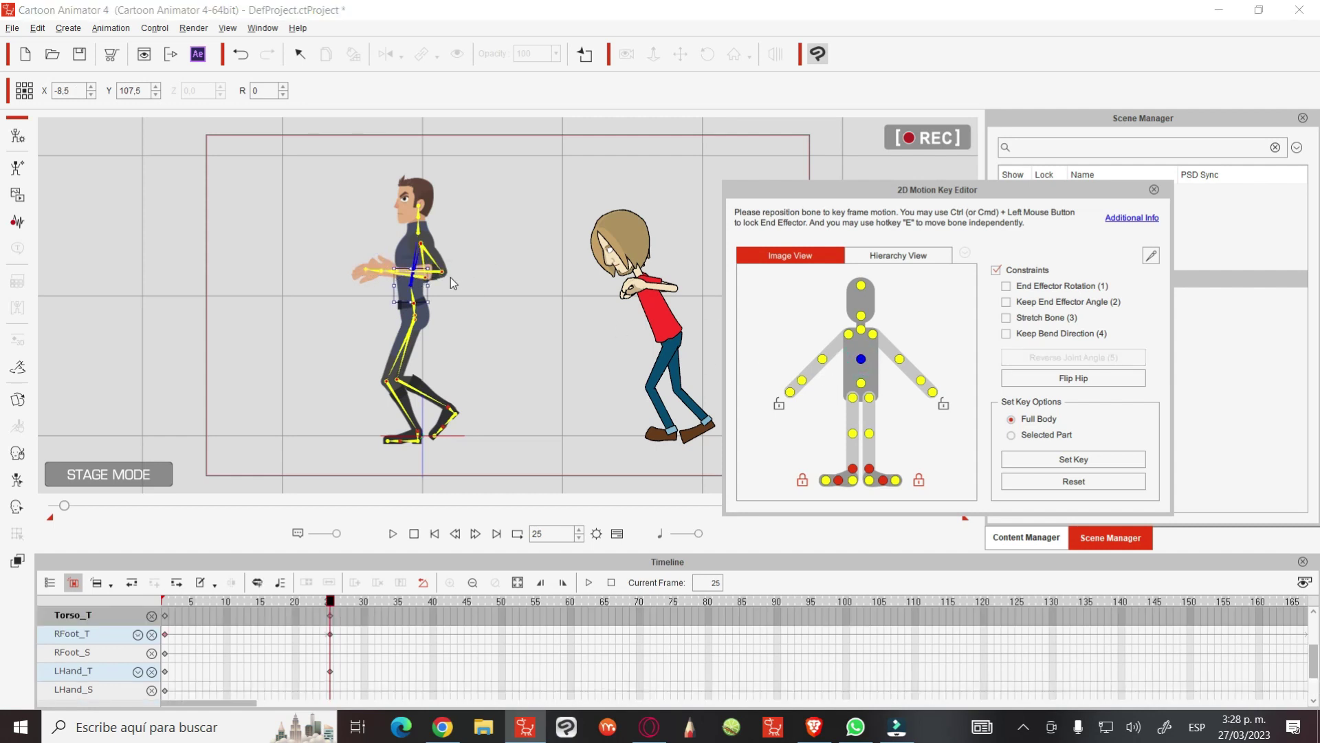
drag(435, 281, 422, 259)
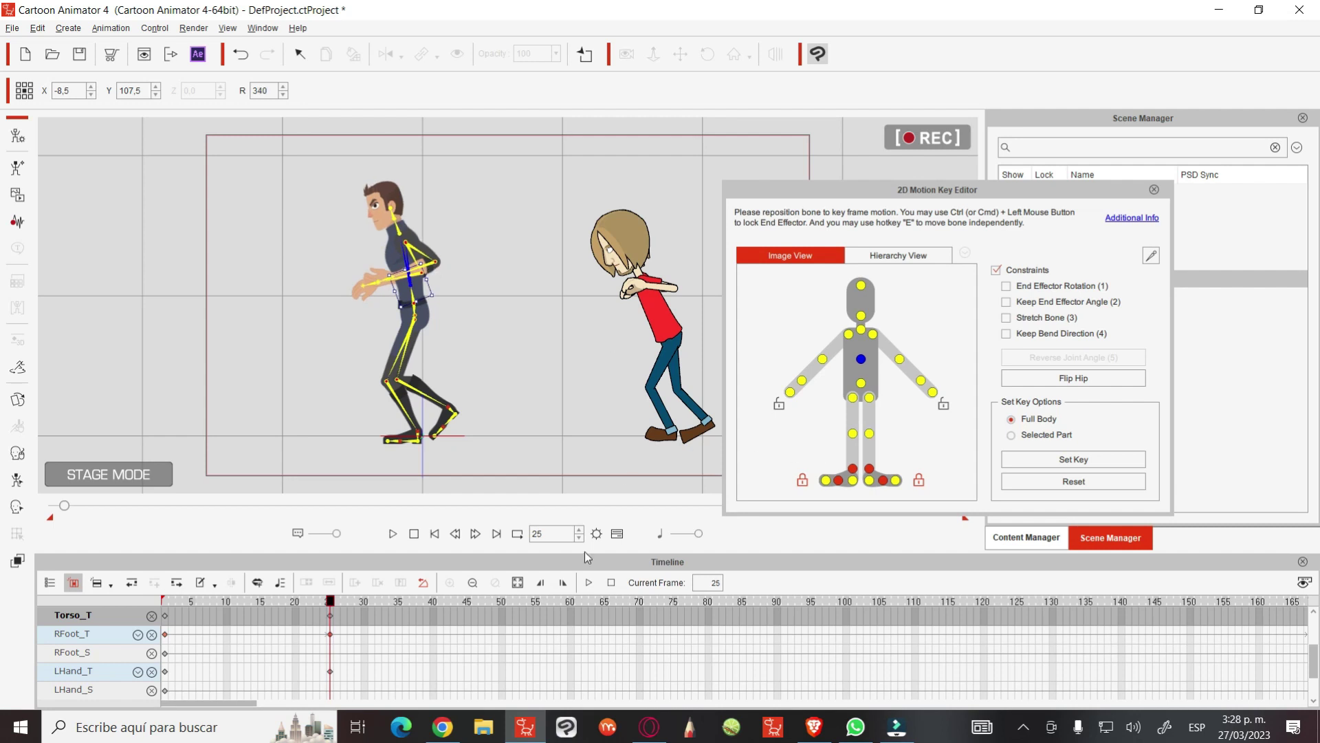
mouse_move(303, 598)
mouse_down()
mouse_move(357, 598)
mouse_move(327, 576)
mouse_move(315, 605)
mouse_up()
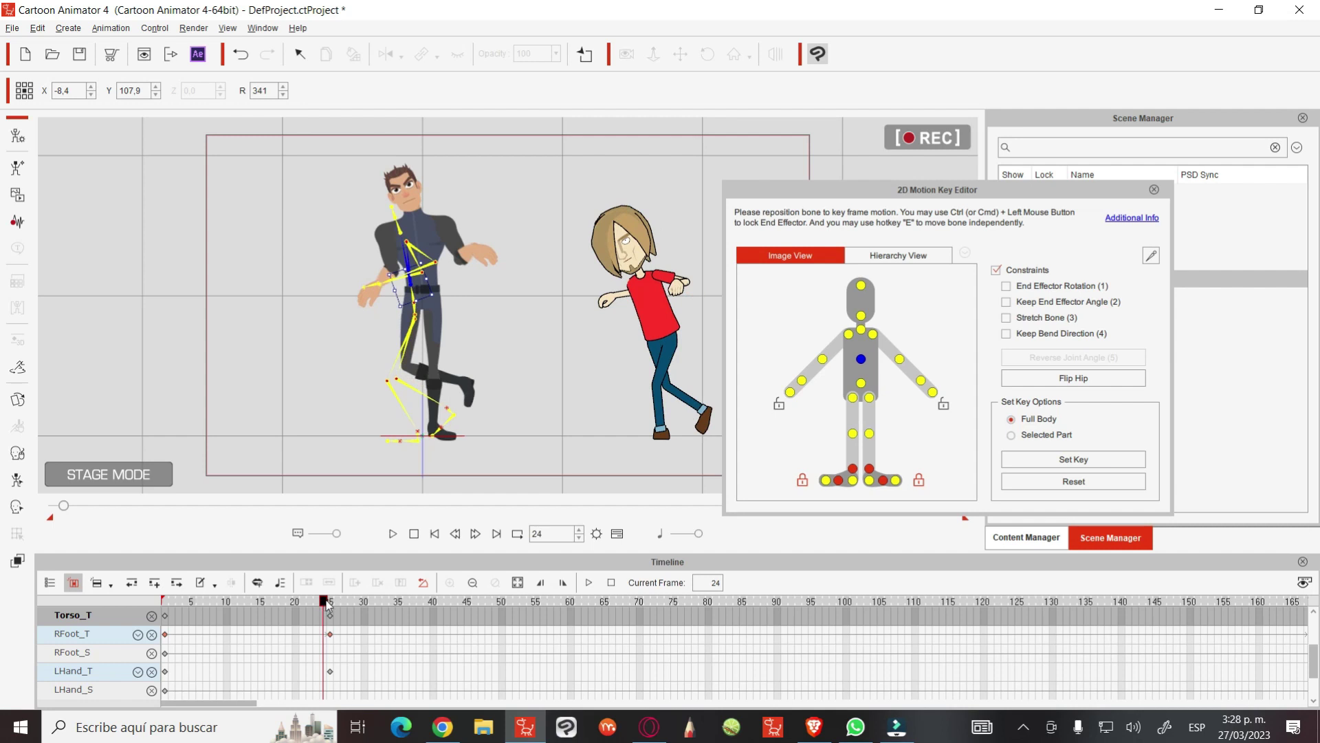
drag(327, 605, 330, 604)
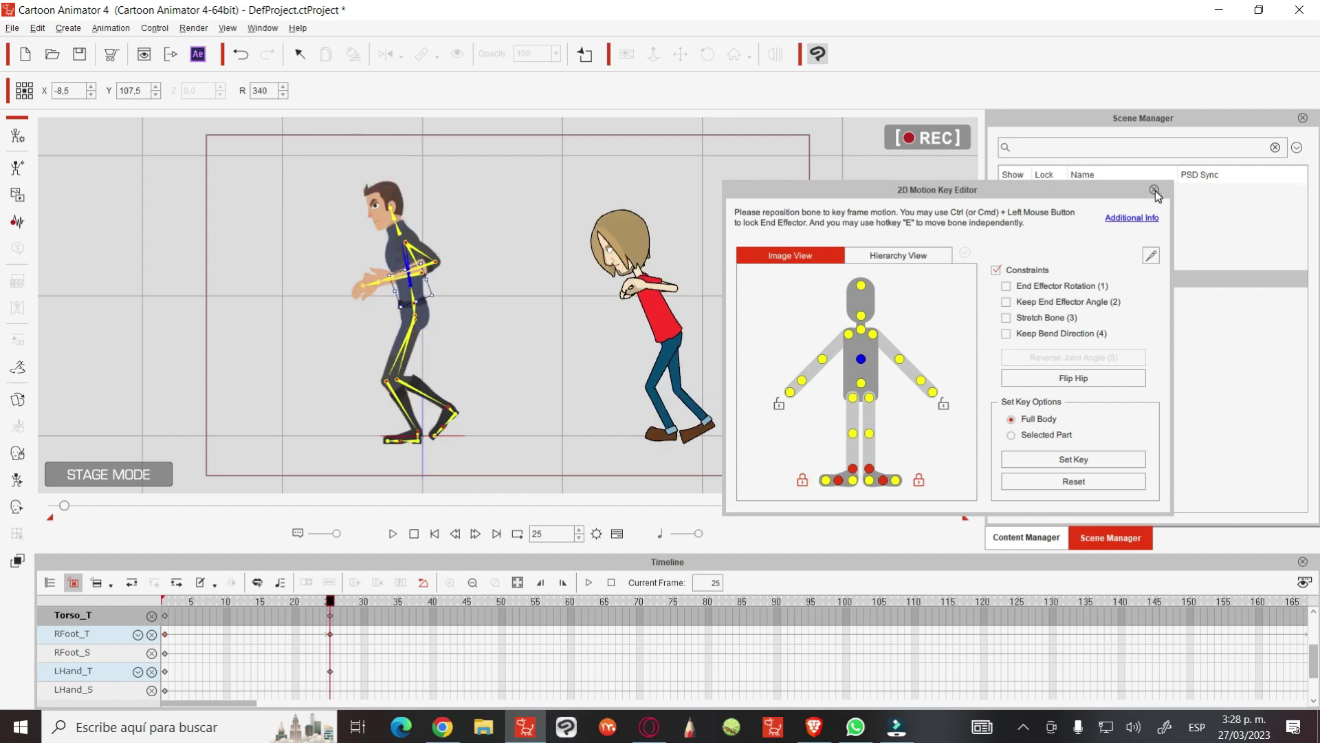
Close the bone editor, nudge Roger slightly right and up, and go to frame 27
click(1155, 190)
drag(421, 318, 430, 314)
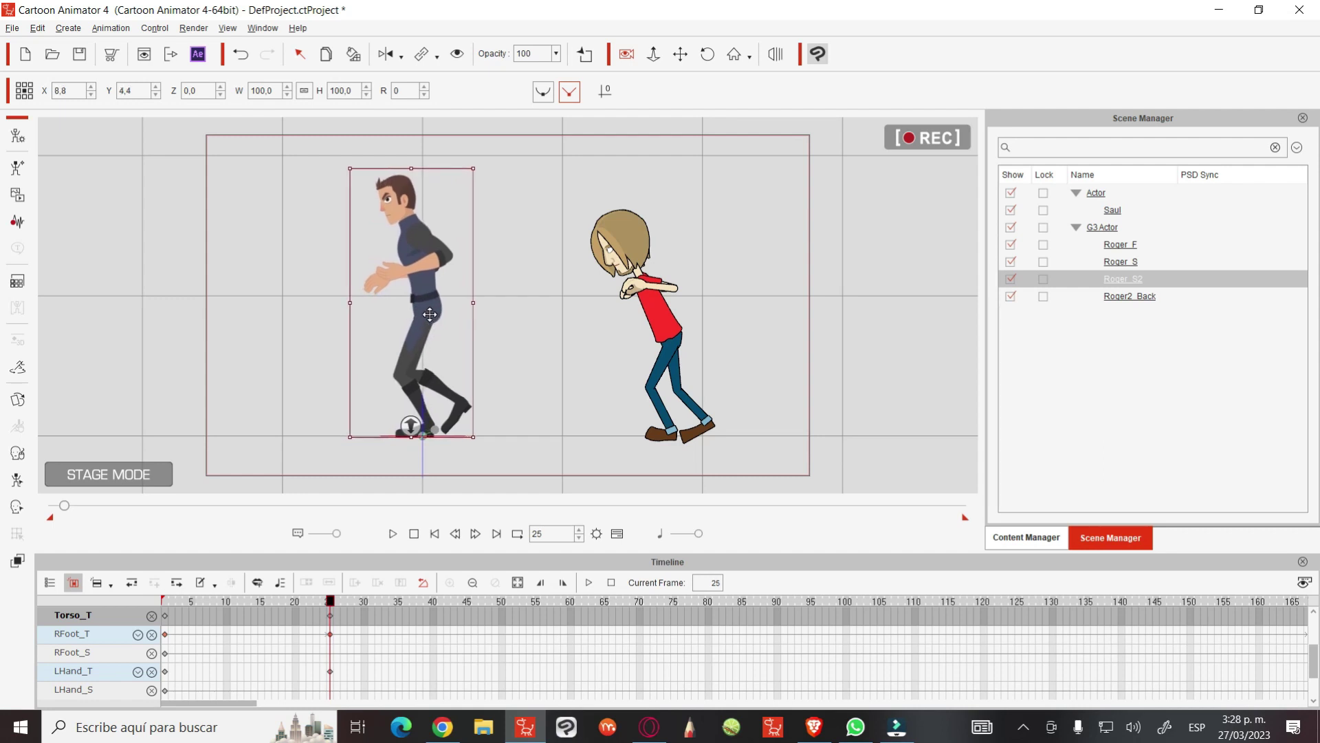
mouse_move(323, 605)
mouse_down()
mouse_move(292, 602)
mouse_move(355, 584)
mouse_move(312, 584)
mouse_move(341, 580)
mouse_up()
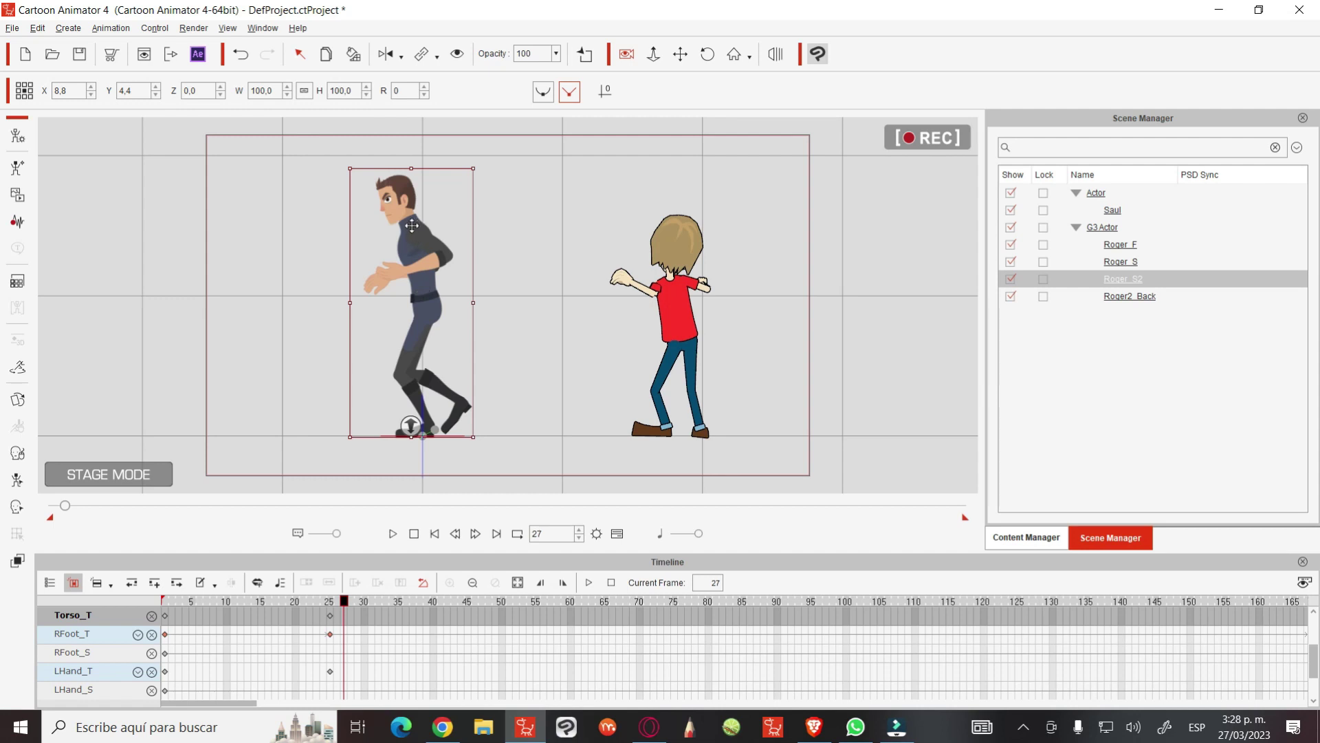
At frame 27, reposition both of Roger's hands in front of his chest
double_click(426, 266)
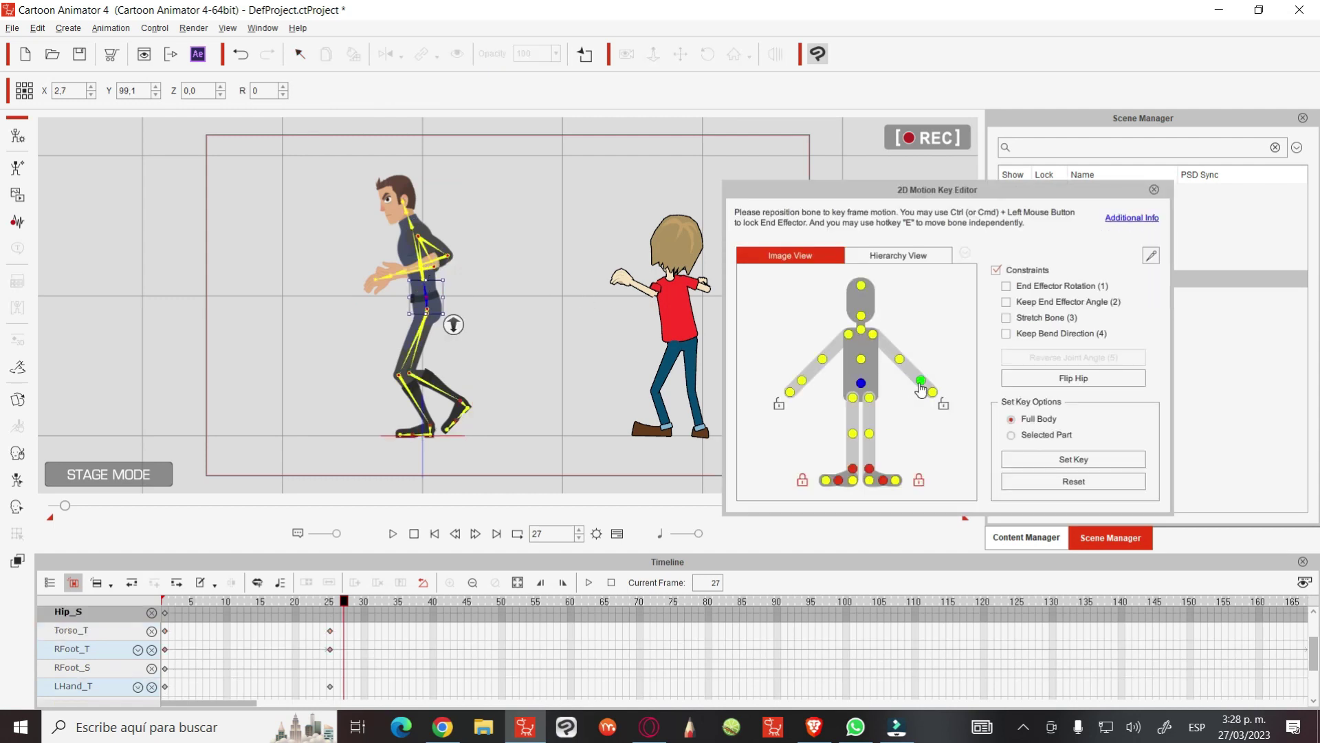
click(390, 277)
drag(389, 274, 393, 284)
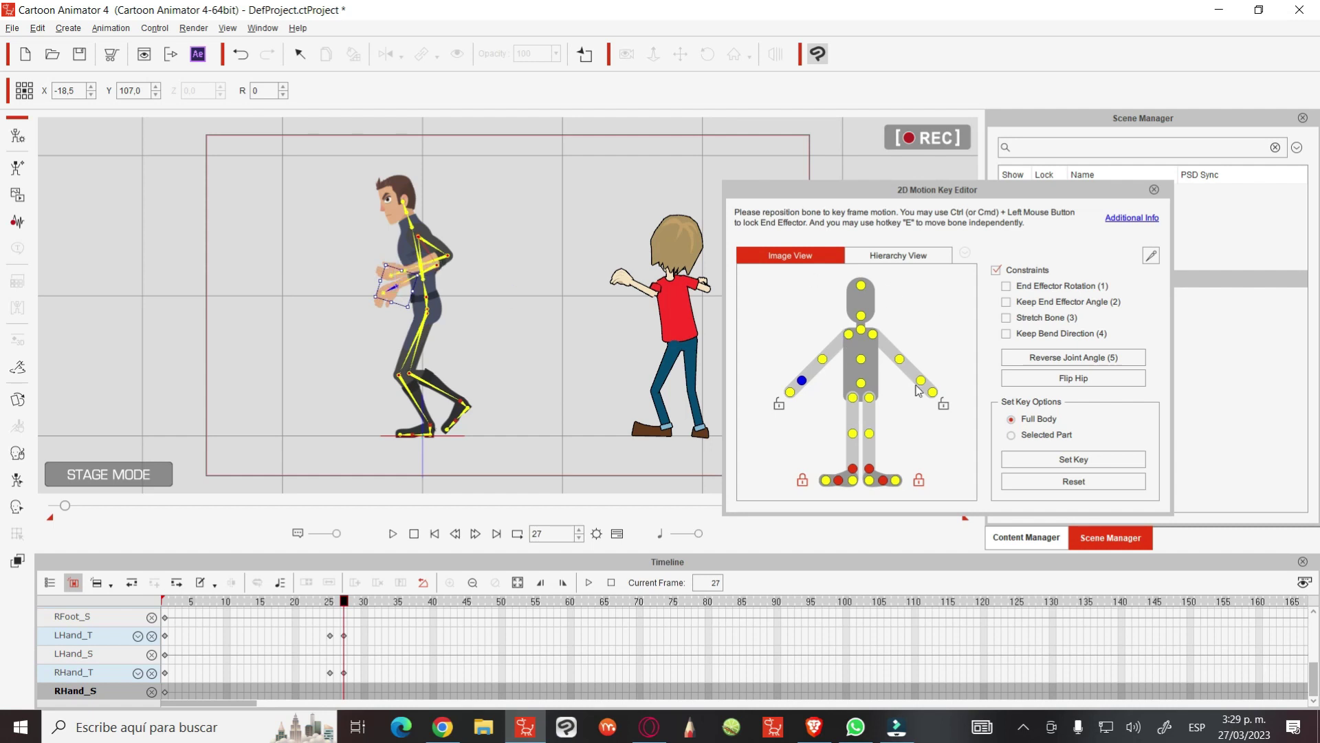
click(921, 381)
mouse_move(404, 267)
mouse_down()
mouse_move(379, 247)
mouse_move(383, 281)
mouse_up()
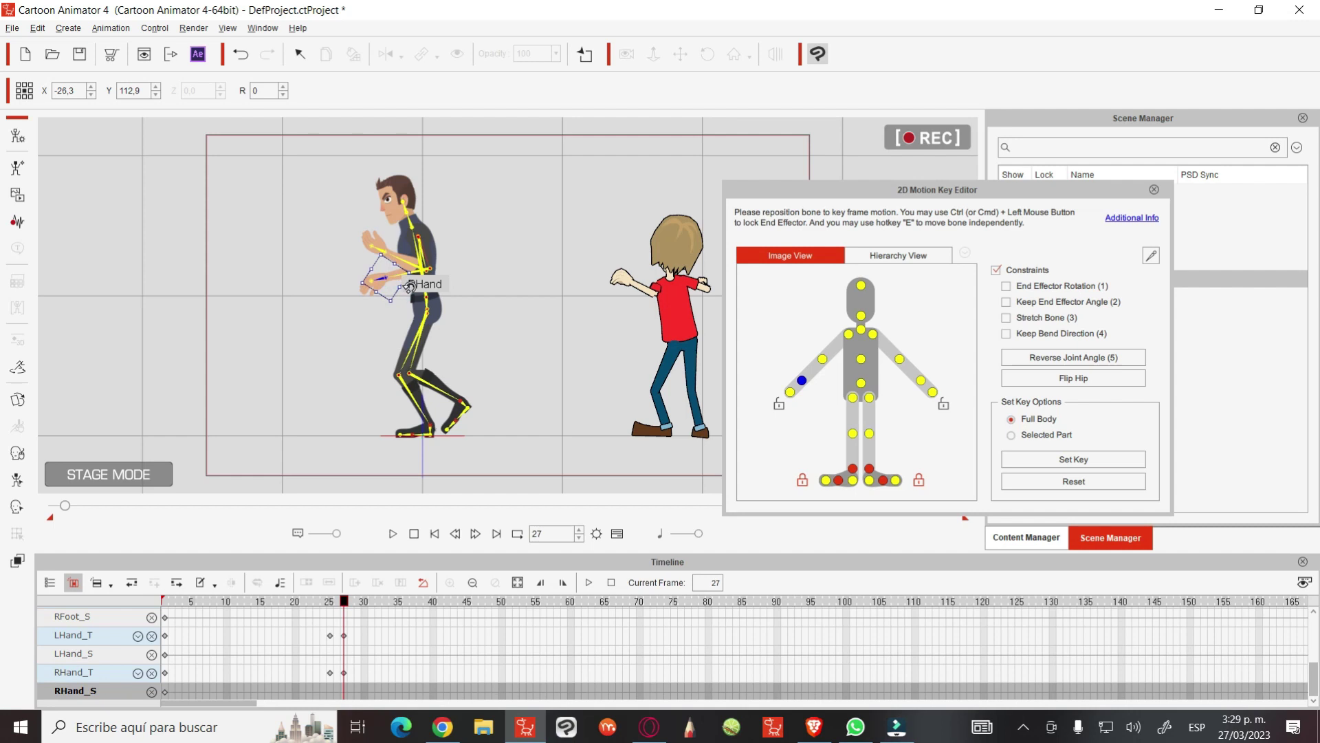
Rotate Roger's torso nearly upright and set his right foot flat on the ground, reviewing frames 23–28
click(861, 359)
drag(457, 254, 452, 265)
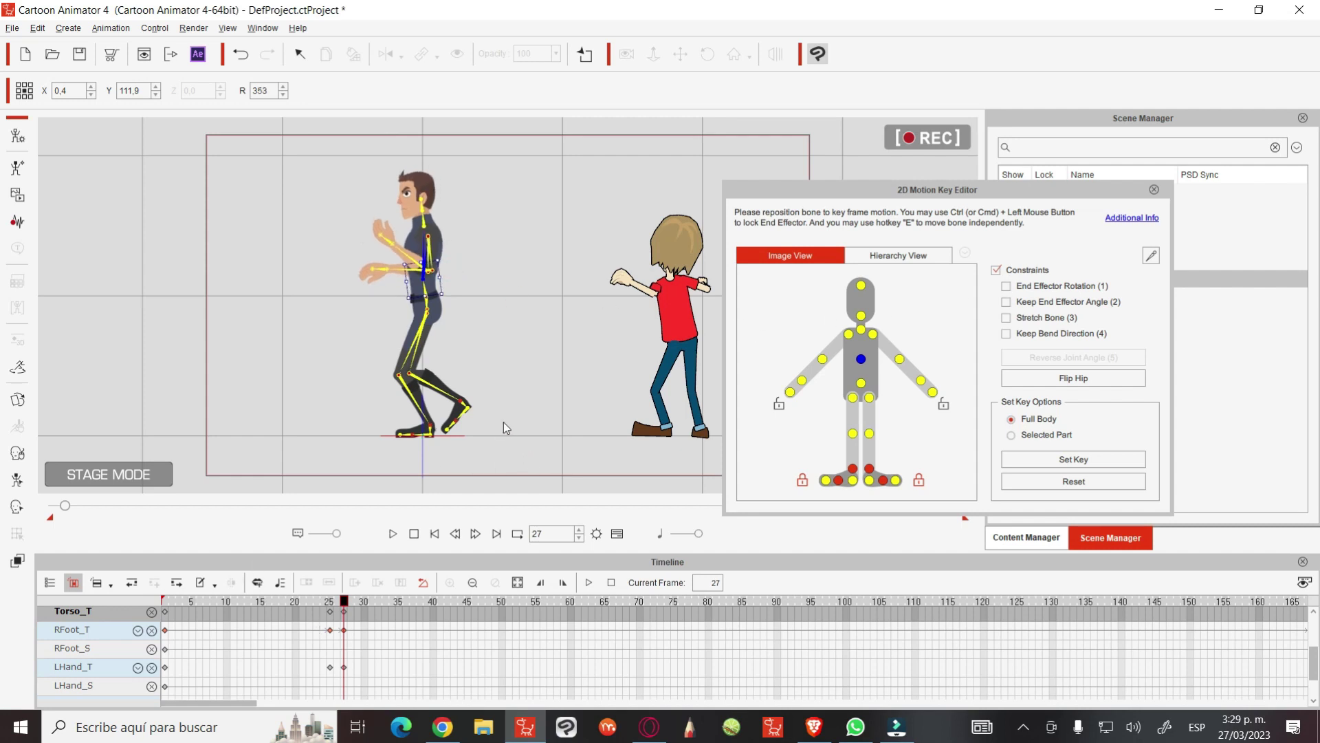
click(465, 410)
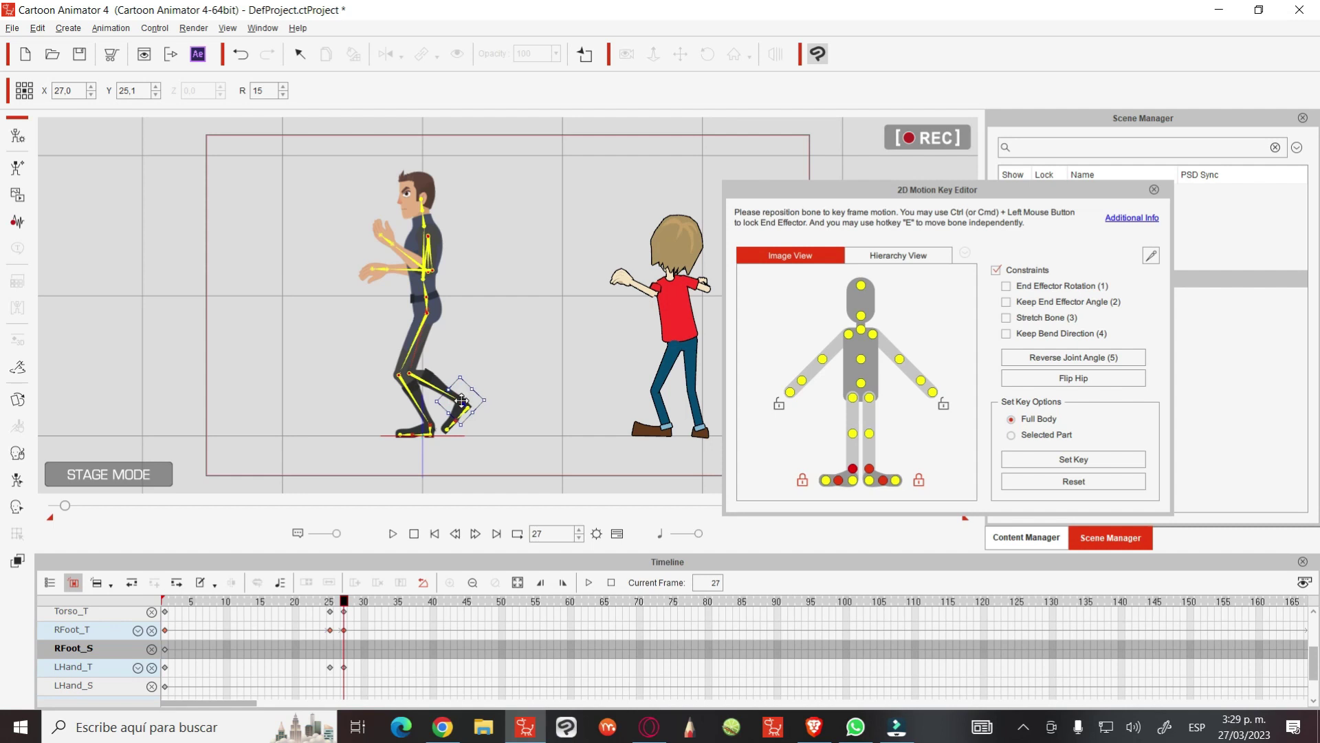
drag(451, 404, 464, 423)
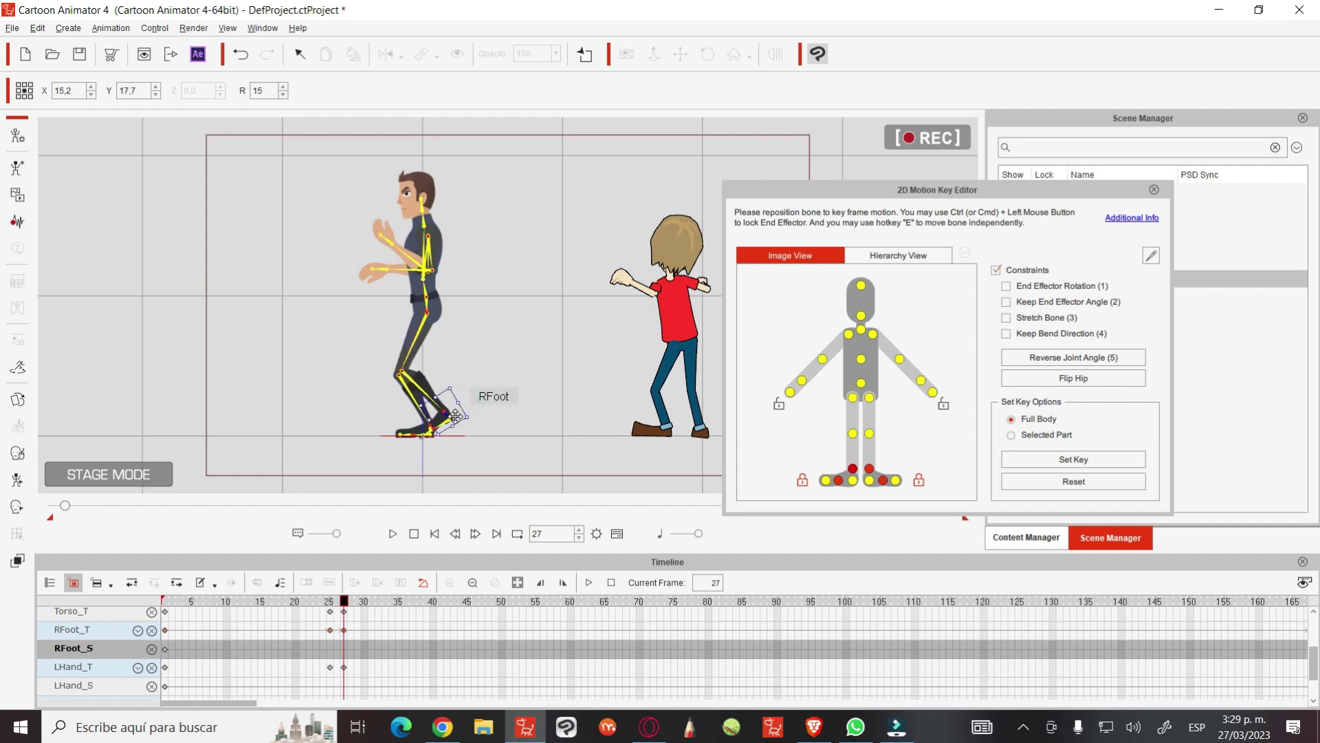
drag(463, 451, 454, 459)
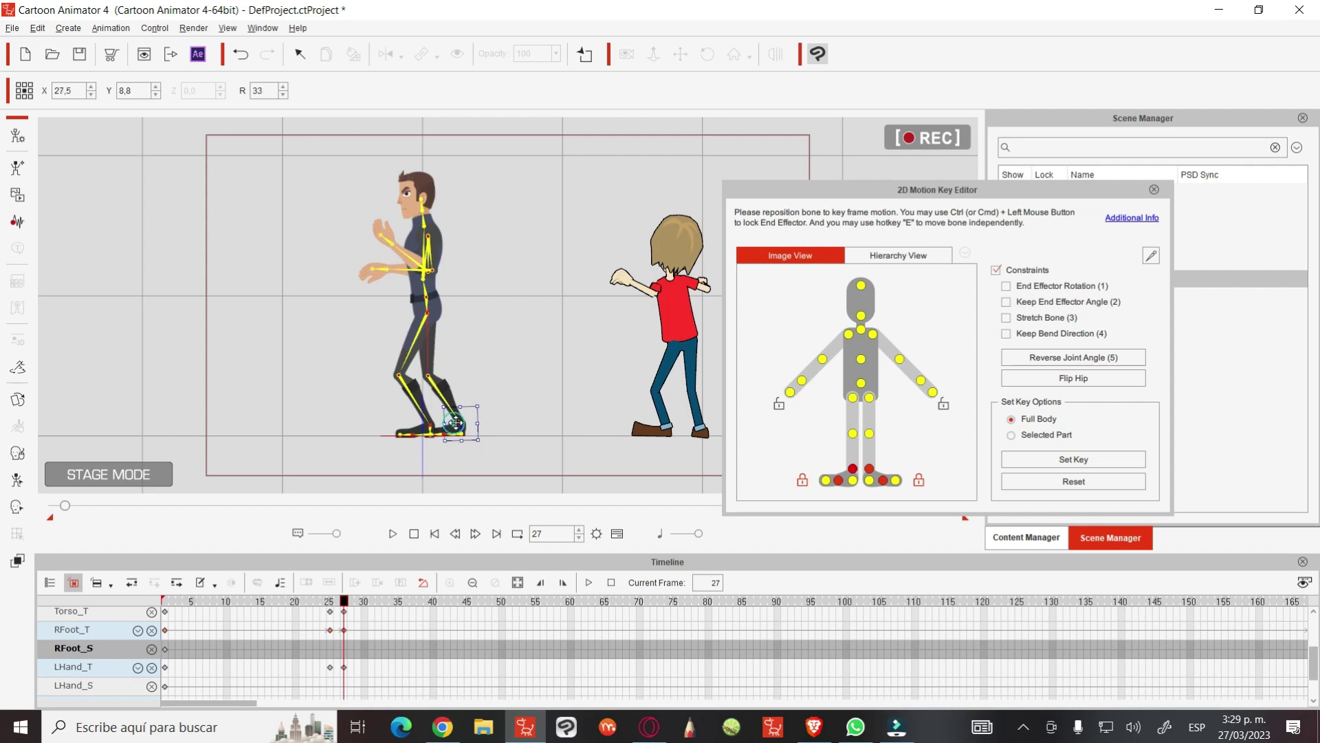
click(323, 603)
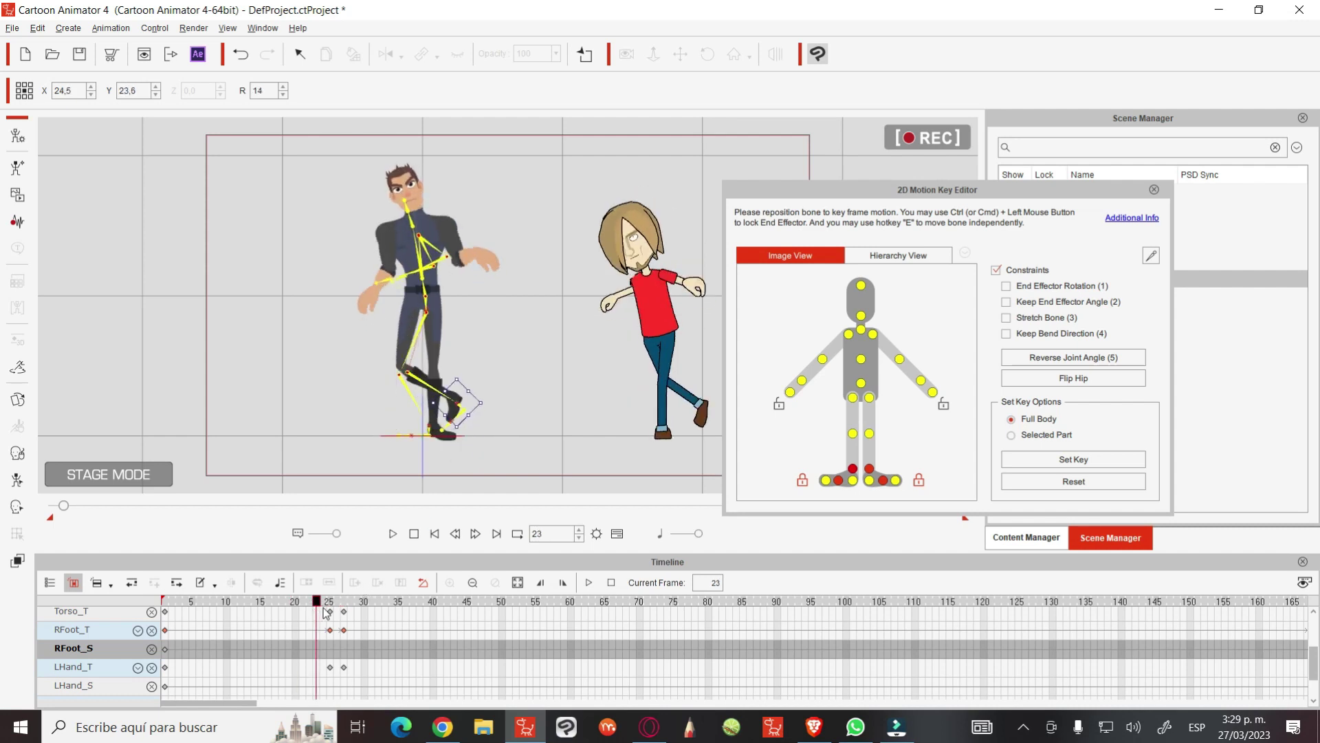
drag(335, 611, 350, 608)
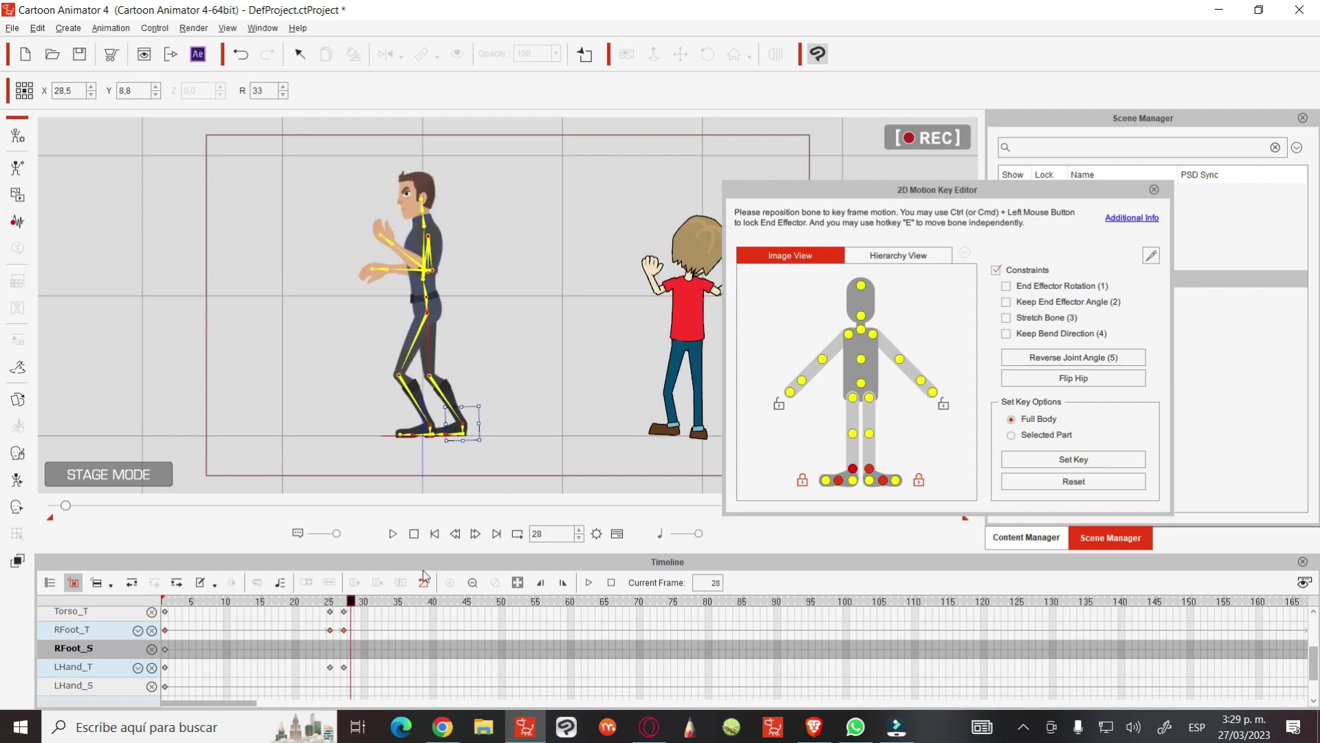
Swap side-view Roger for the visible back-view Roger2_Back and start posing its bones
click(1154, 190)
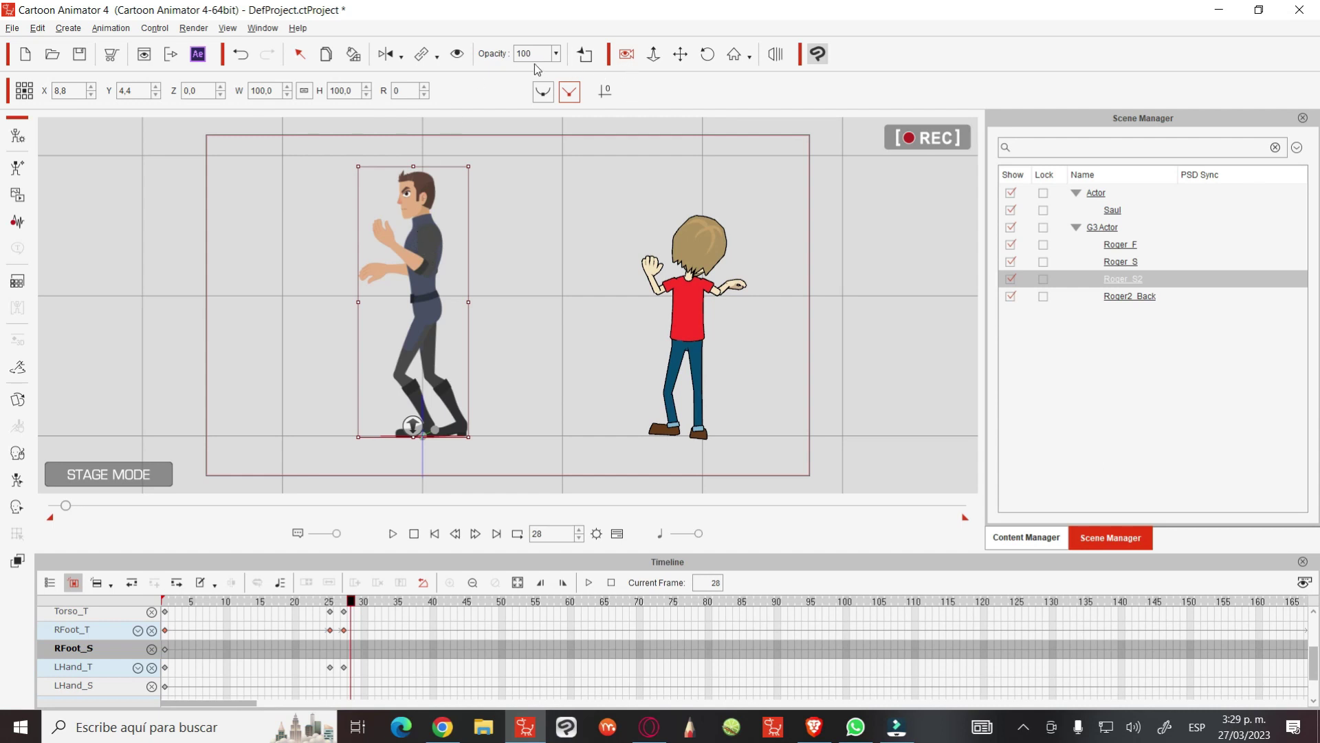
click(459, 53)
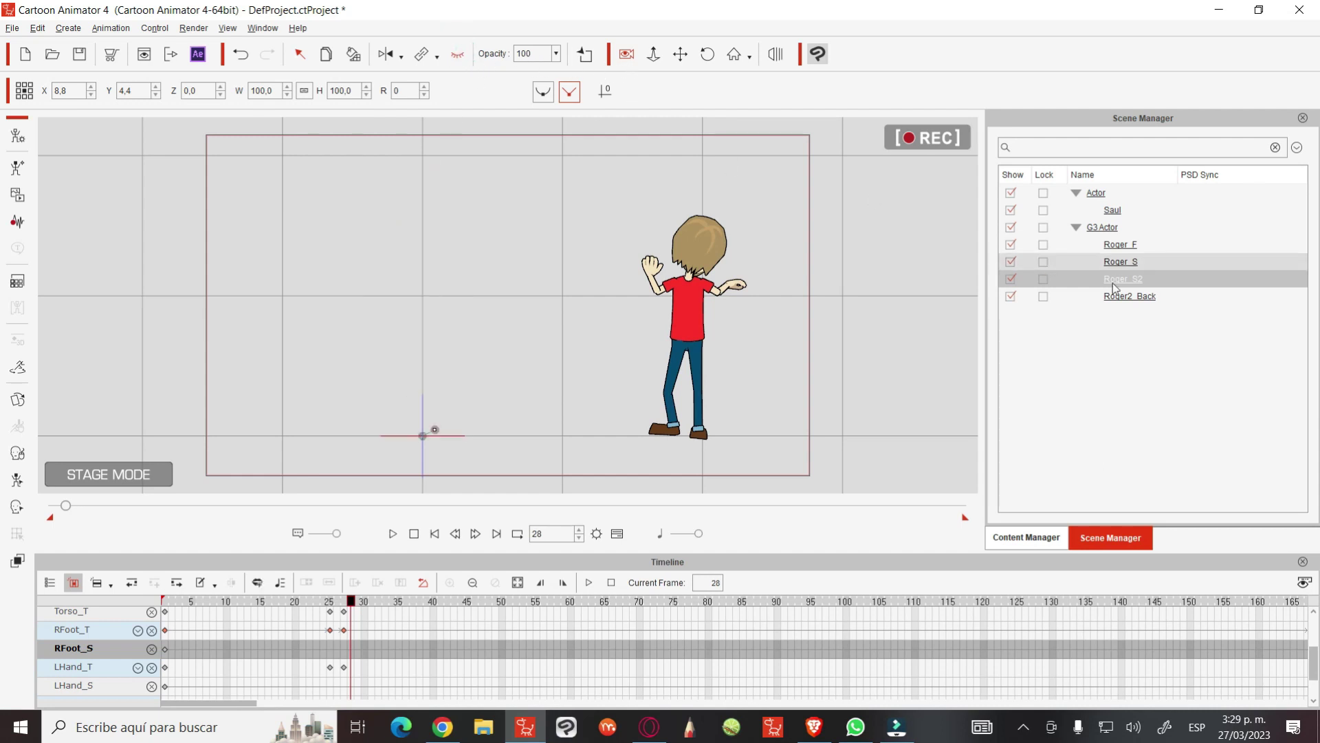
click(1140, 298)
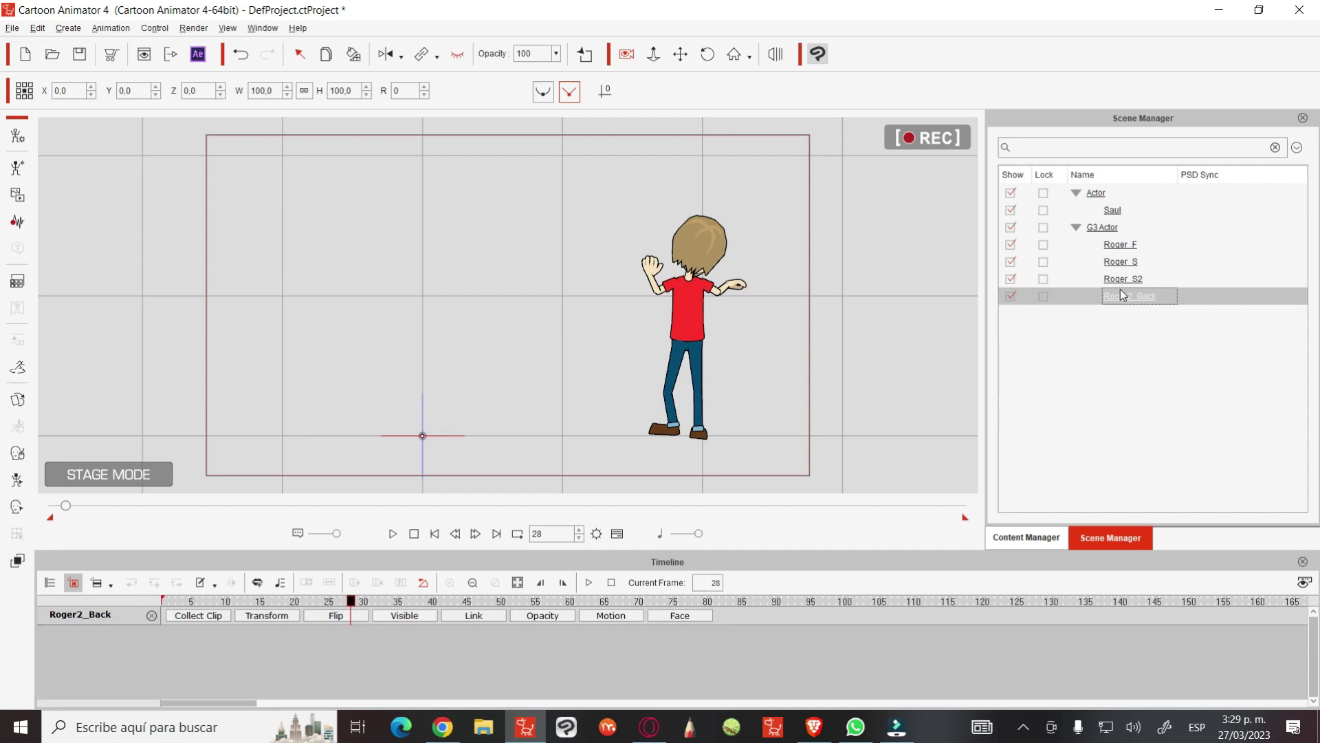
click(459, 53)
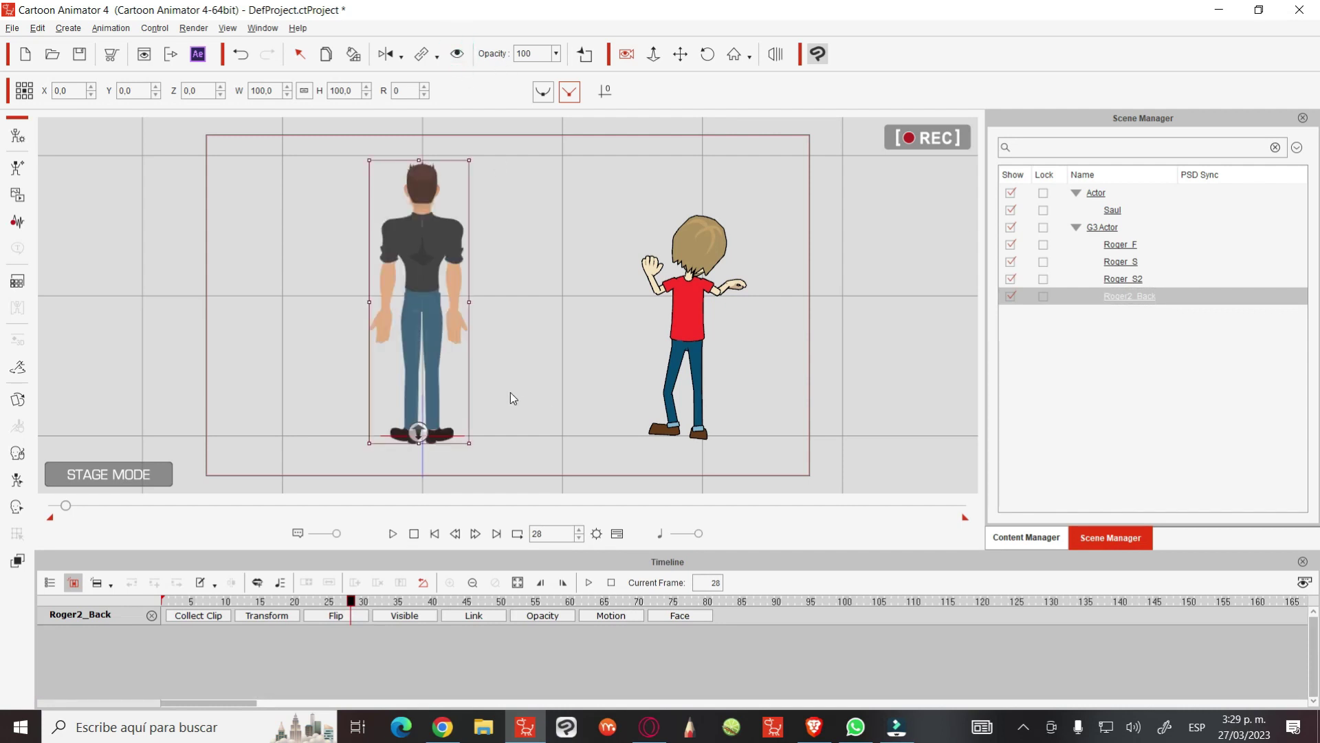
key(ctrl+q)
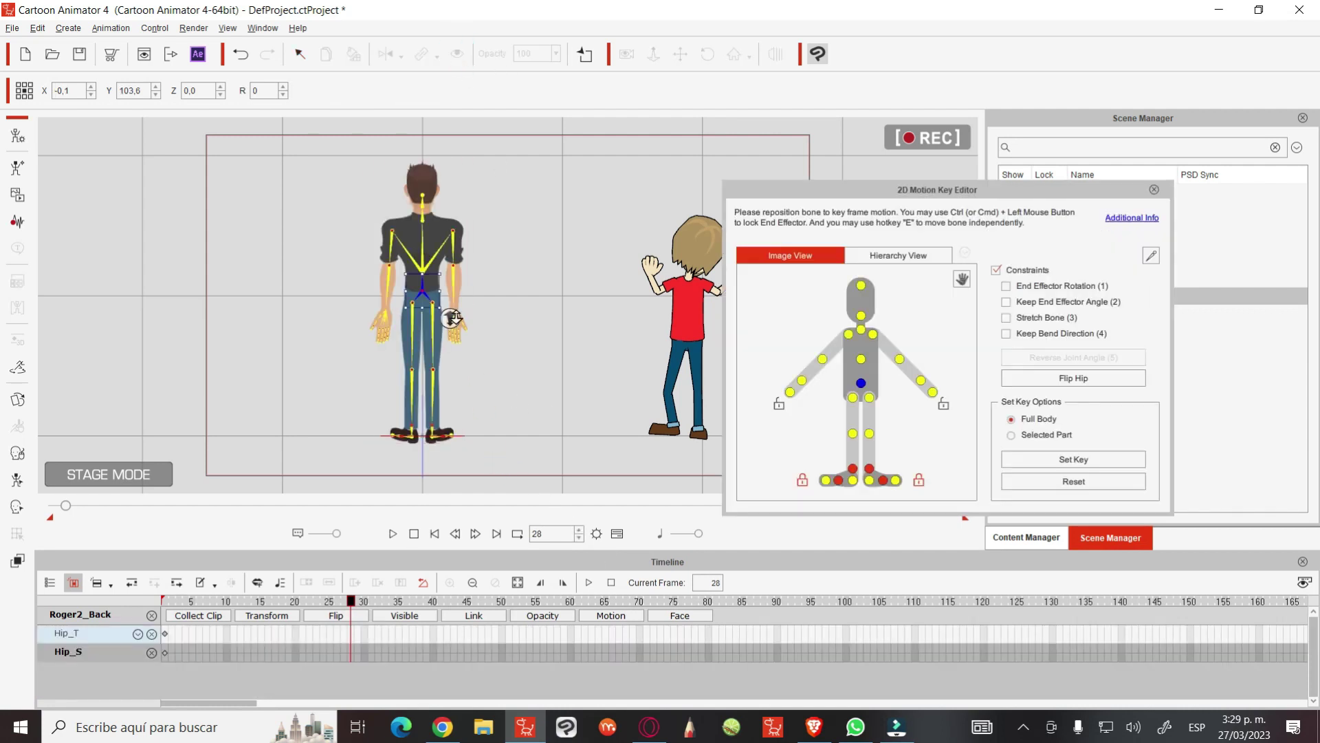
Raise both of back-view Roger's hands up beside his head, without constraints
click(385, 313)
drag(384, 313, 360, 226)
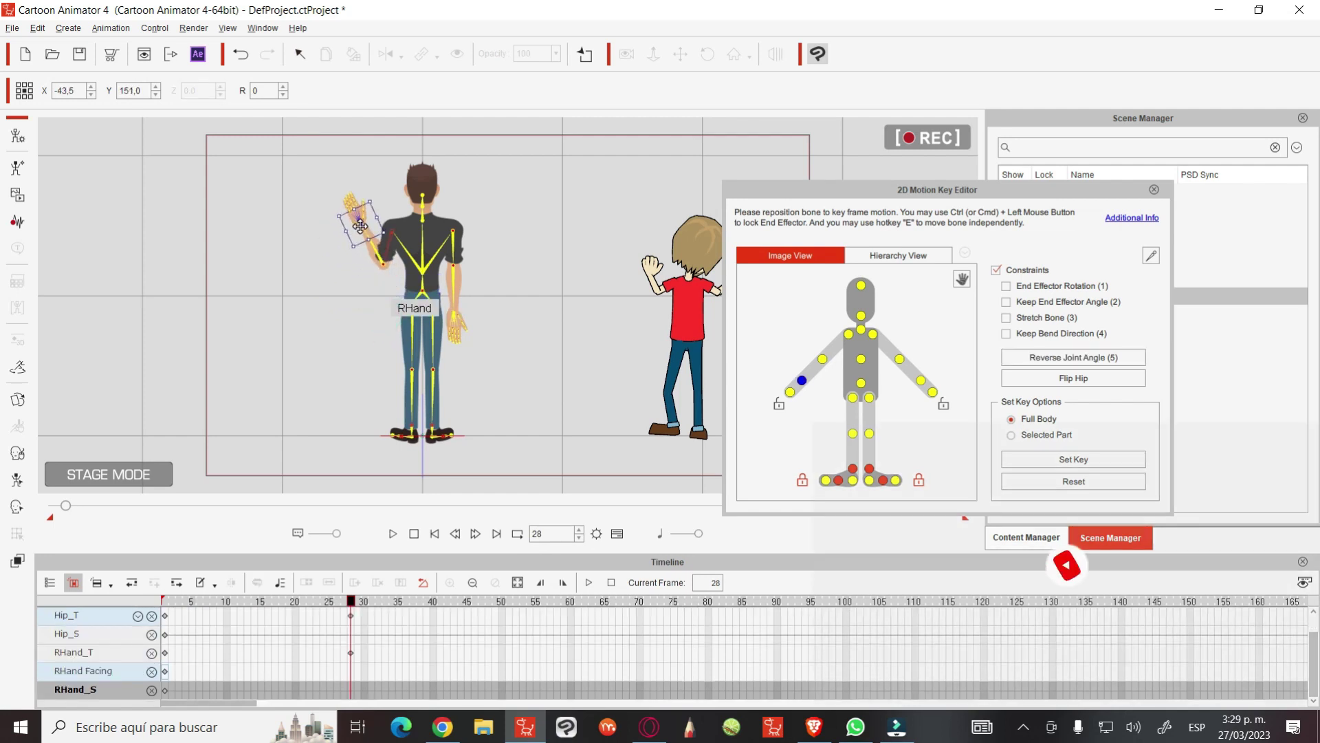
click(453, 319)
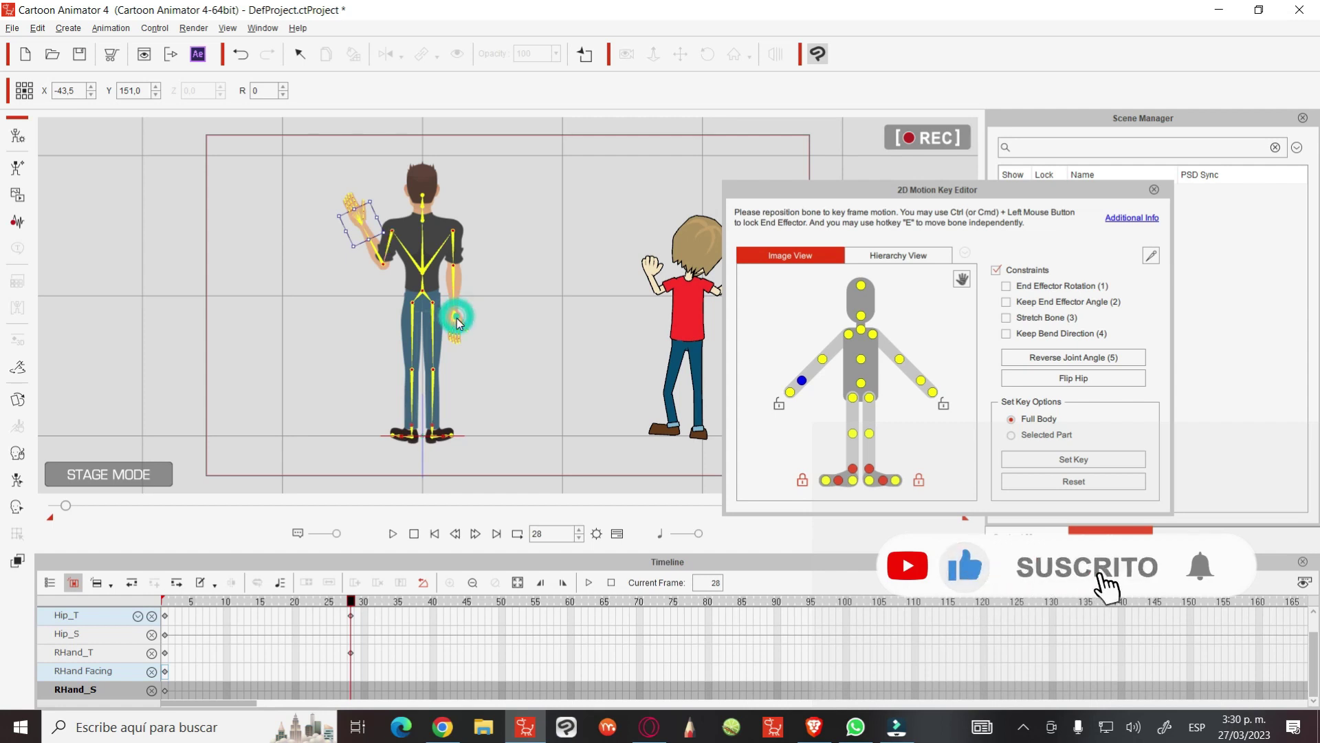
click(456, 314)
drag(457, 313, 490, 219)
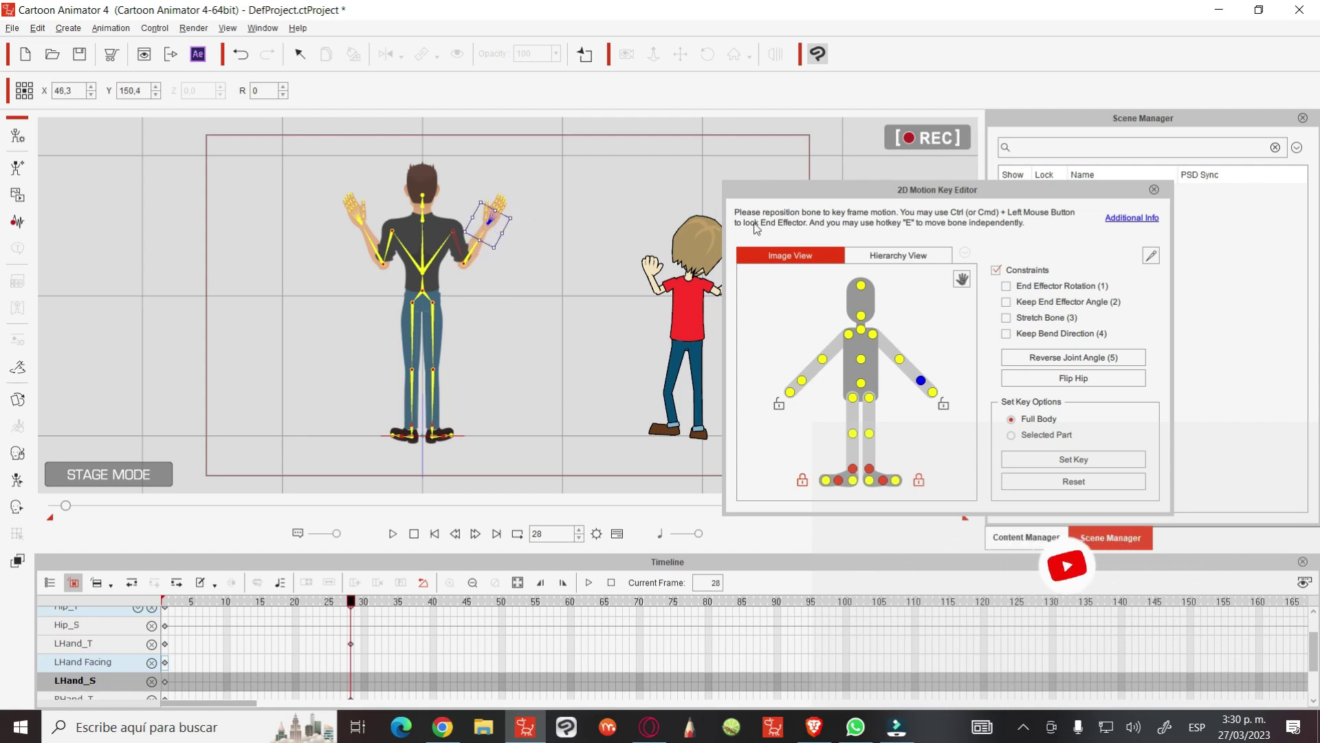
drag(777, 190, 850, 189)
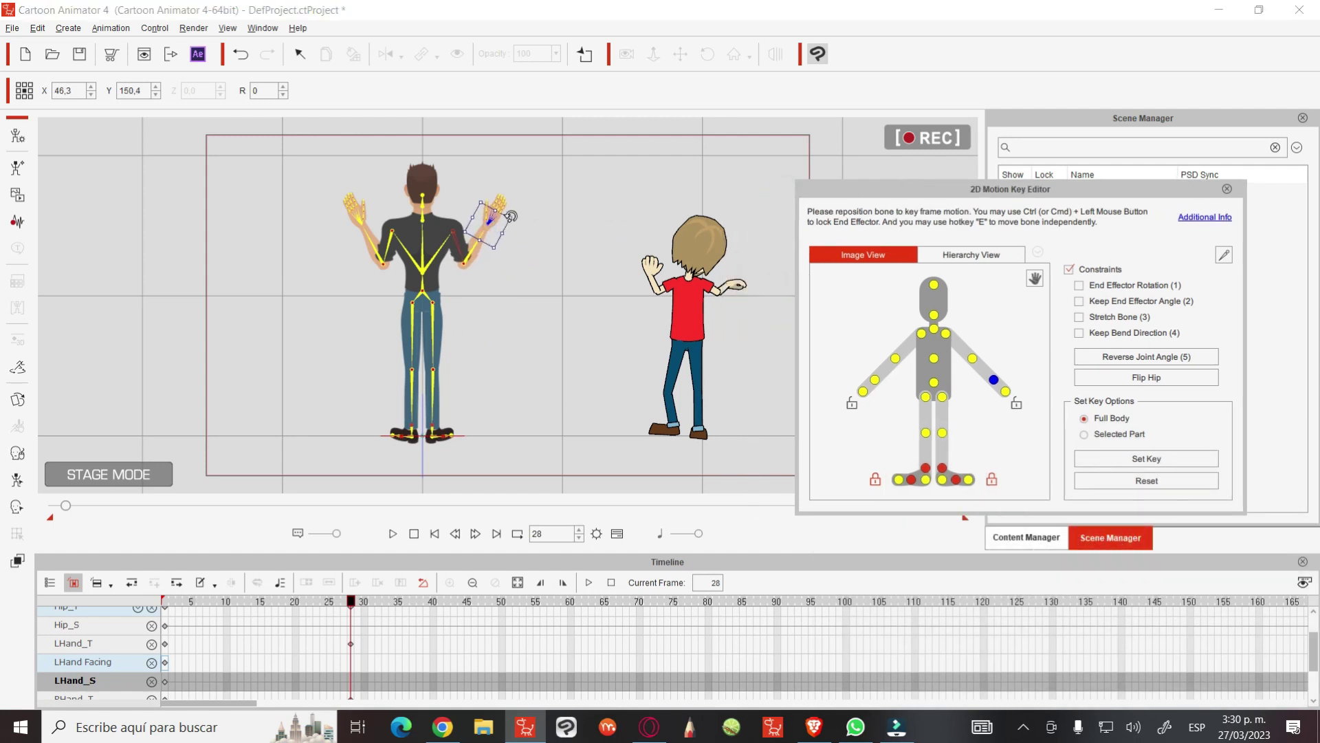
click(1069, 270)
drag(487, 225, 475, 246)
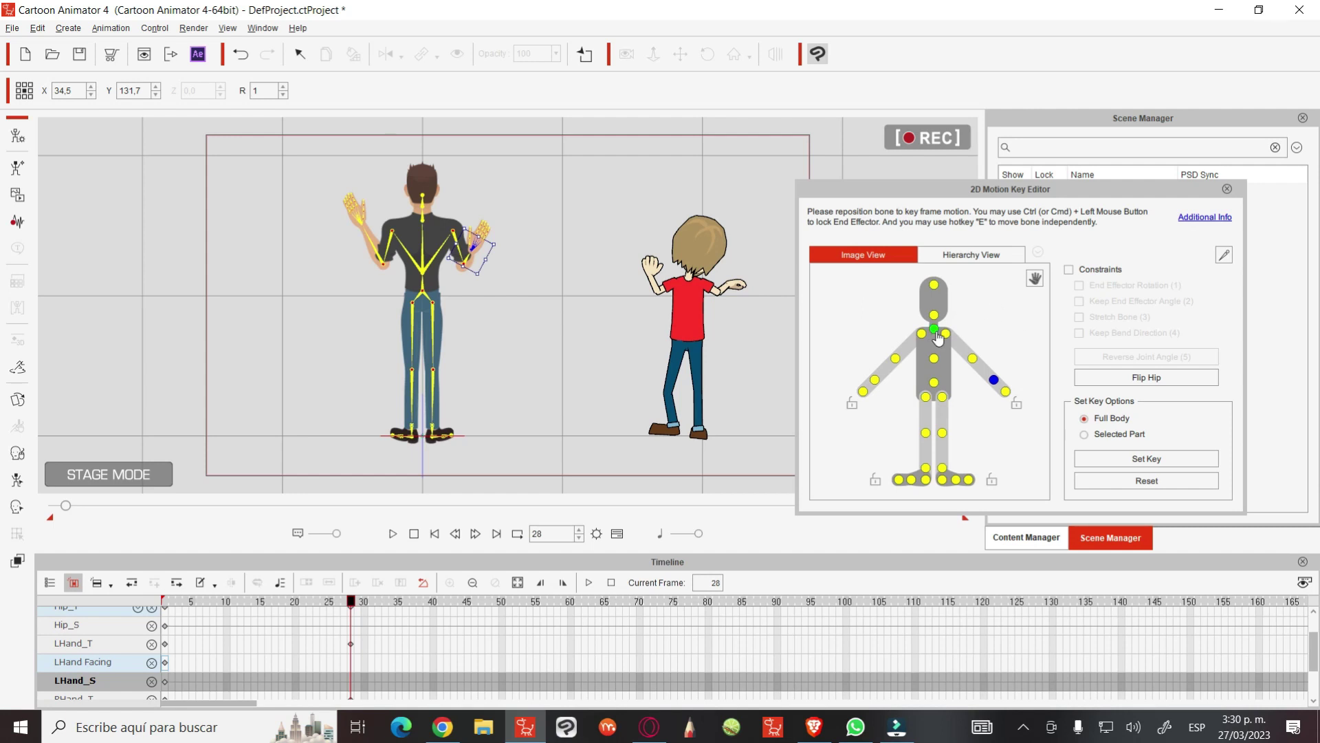
Lower and rotate Roger's right hand slightly and tilt his head
click(875, 380)
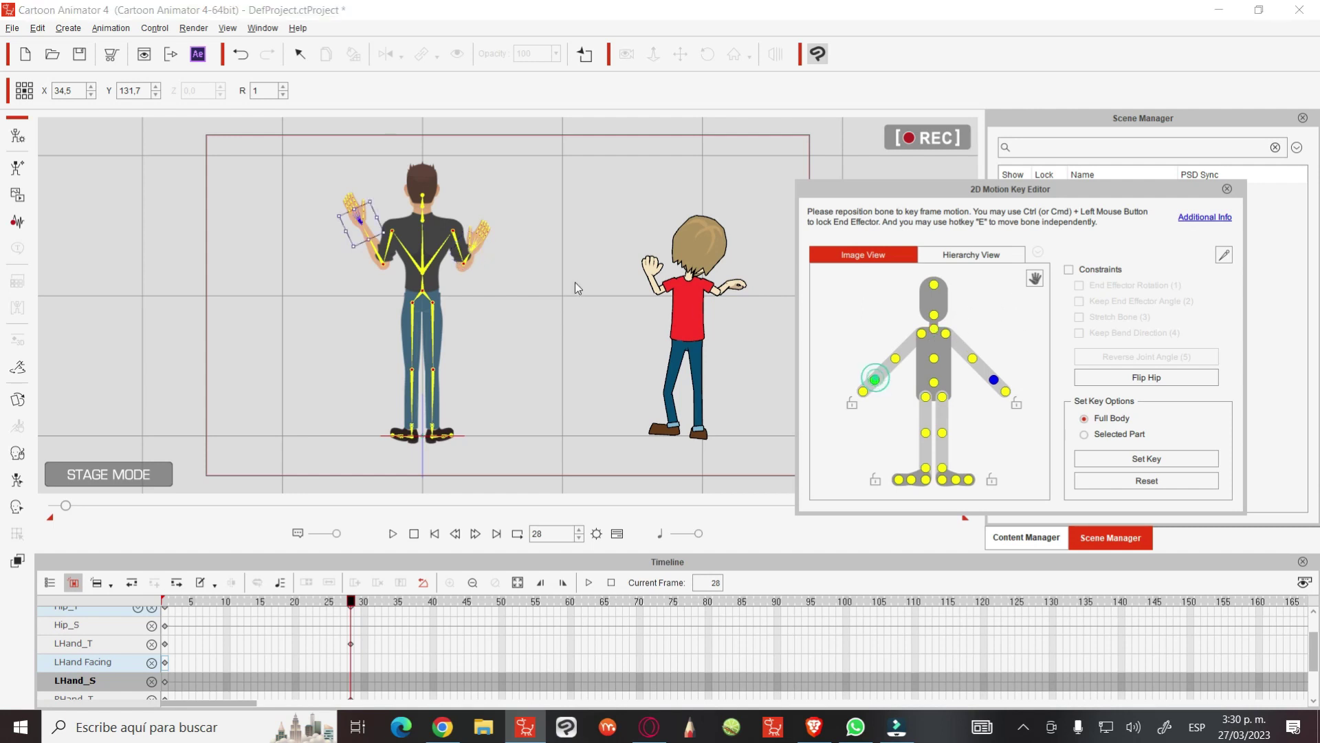
drag(359, 227, 373, 245)
click(934, 315)
drag(453, 185, 459, 204)
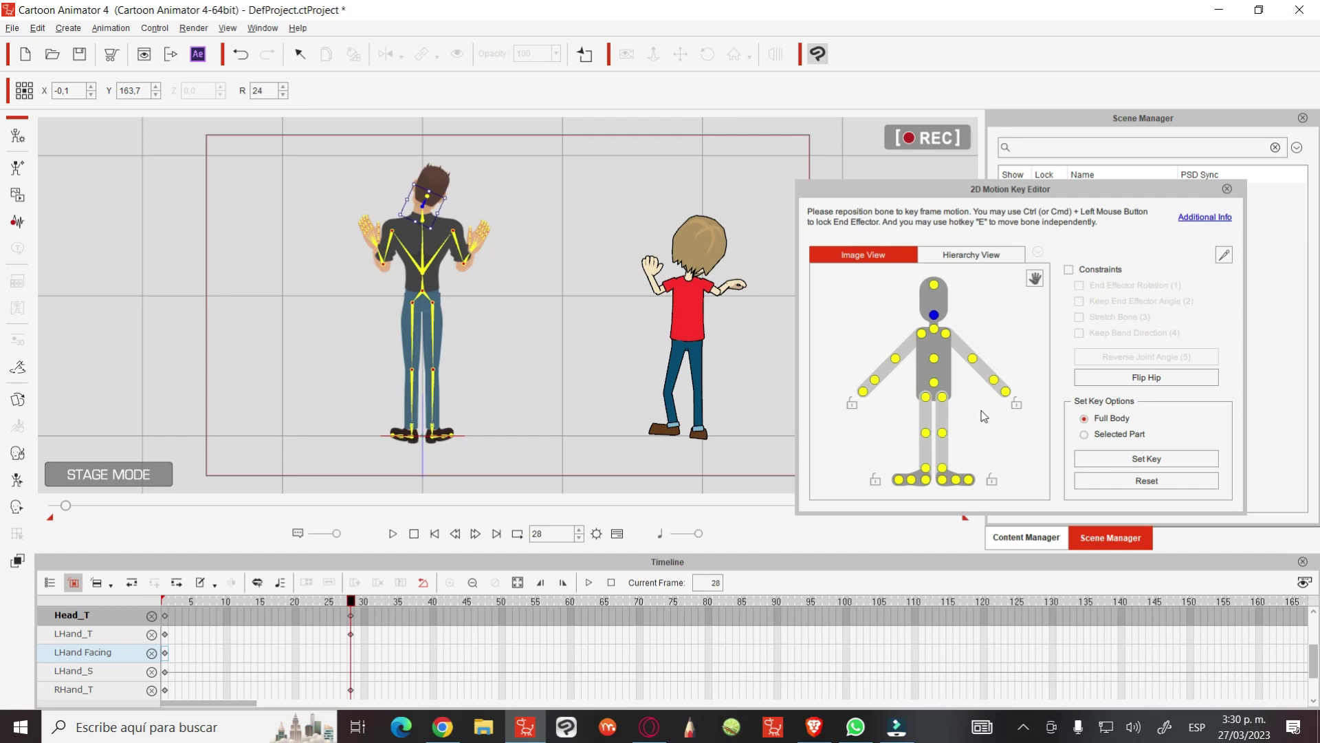
click(1069, 270)
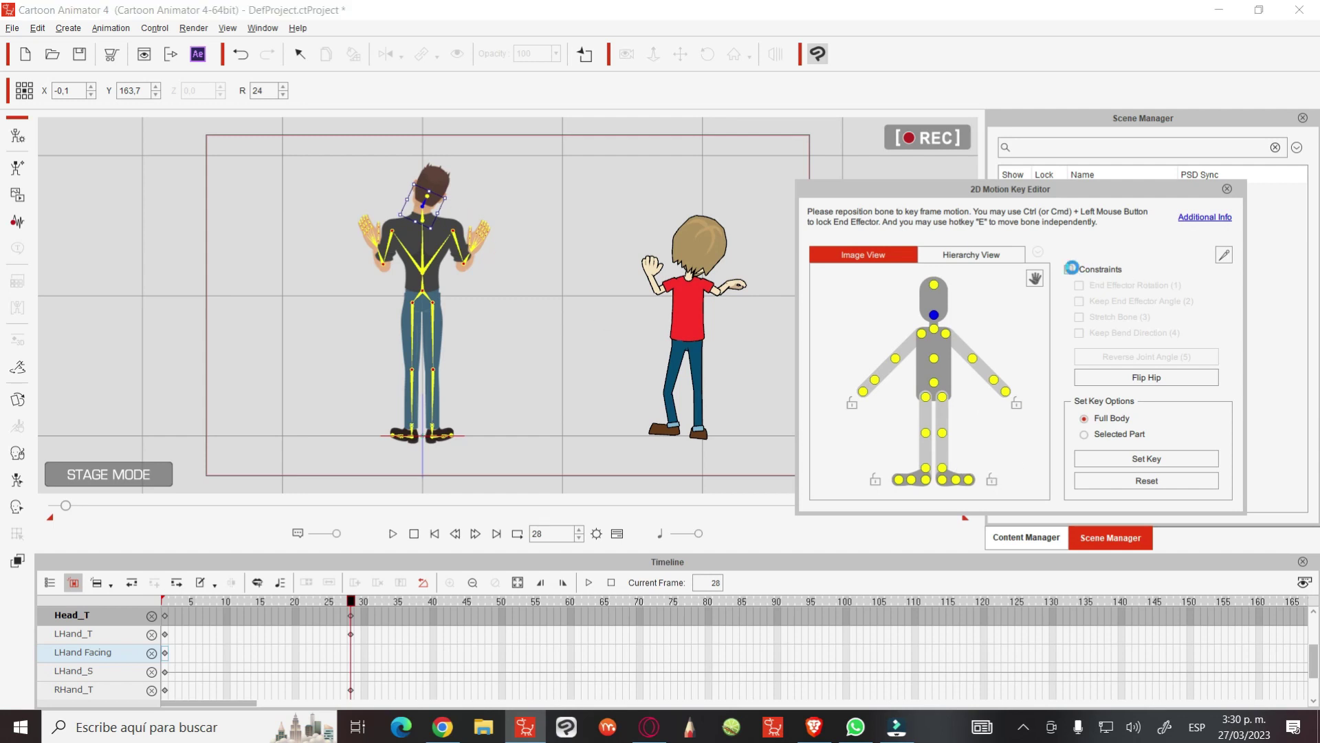
Lock both feet and lower the hip at frame 28 so both knees bend
click(993, 481)
click(875, 481)
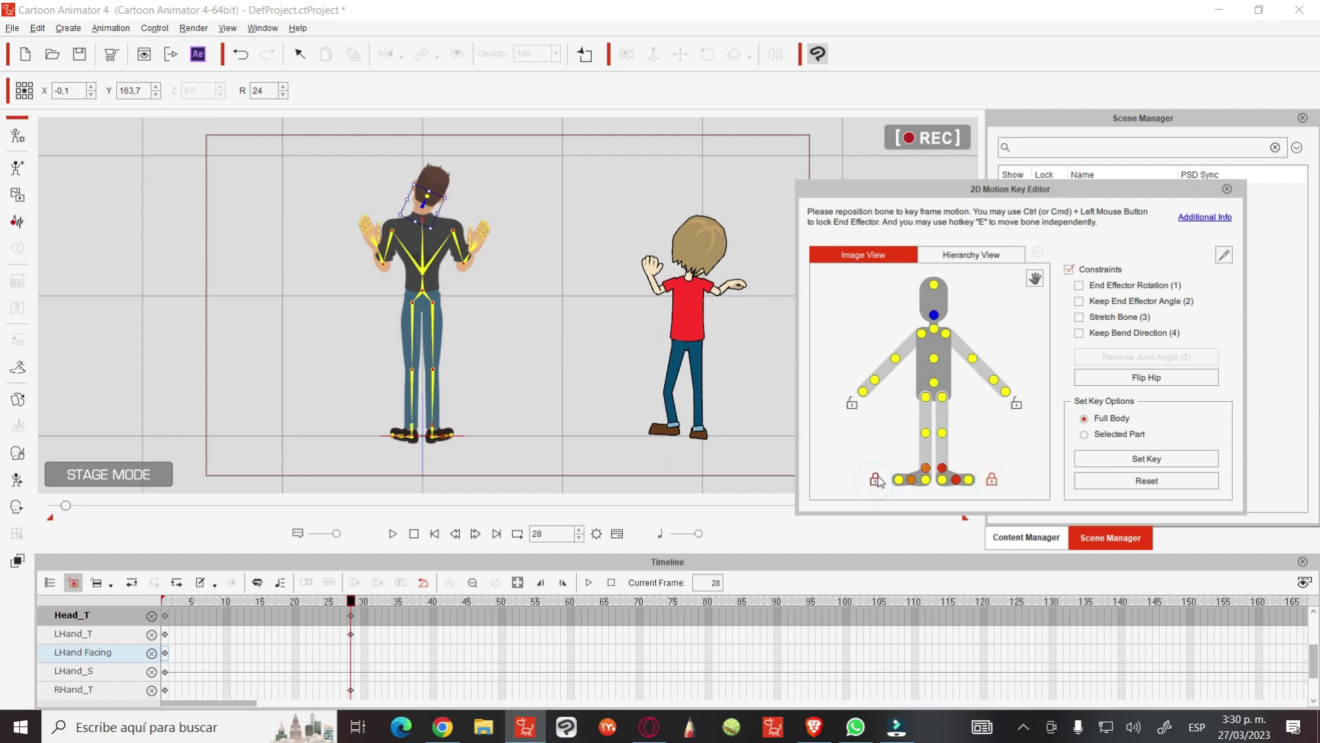
click(934, 383)
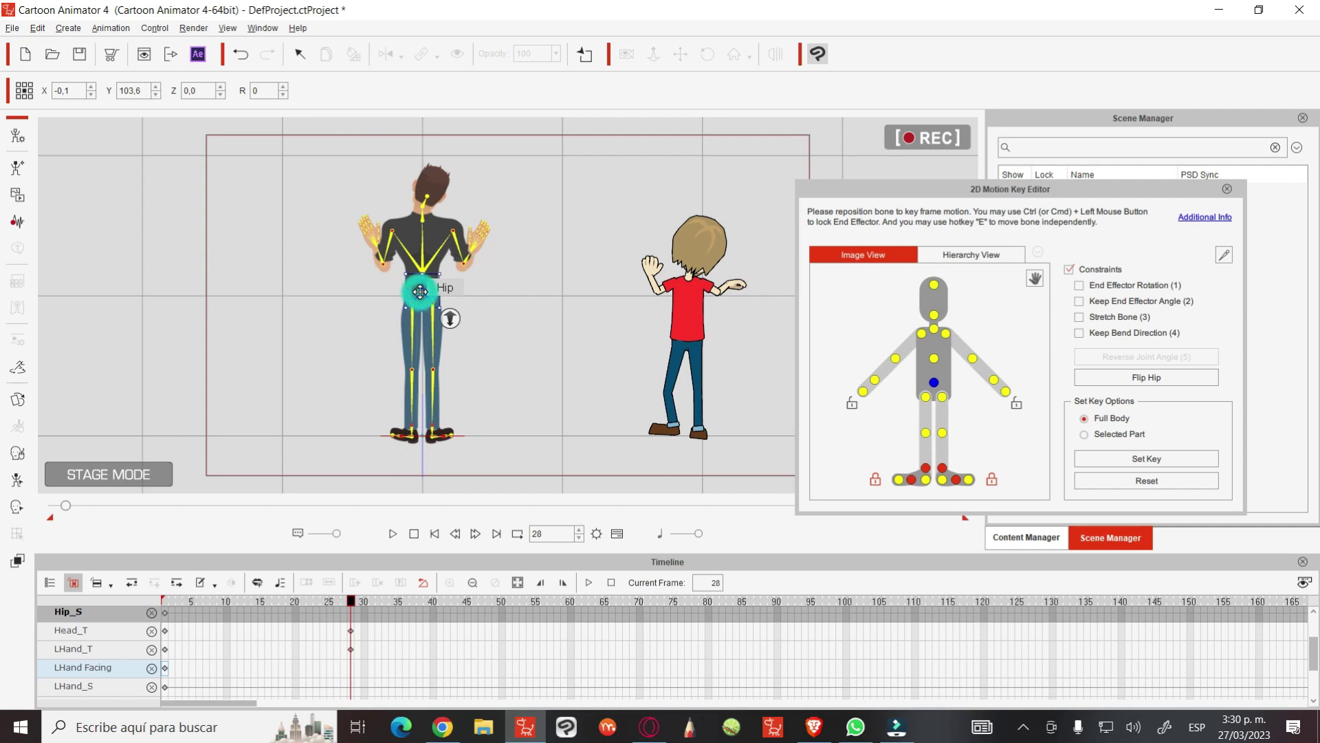
drag(426, 295, 420, 293)
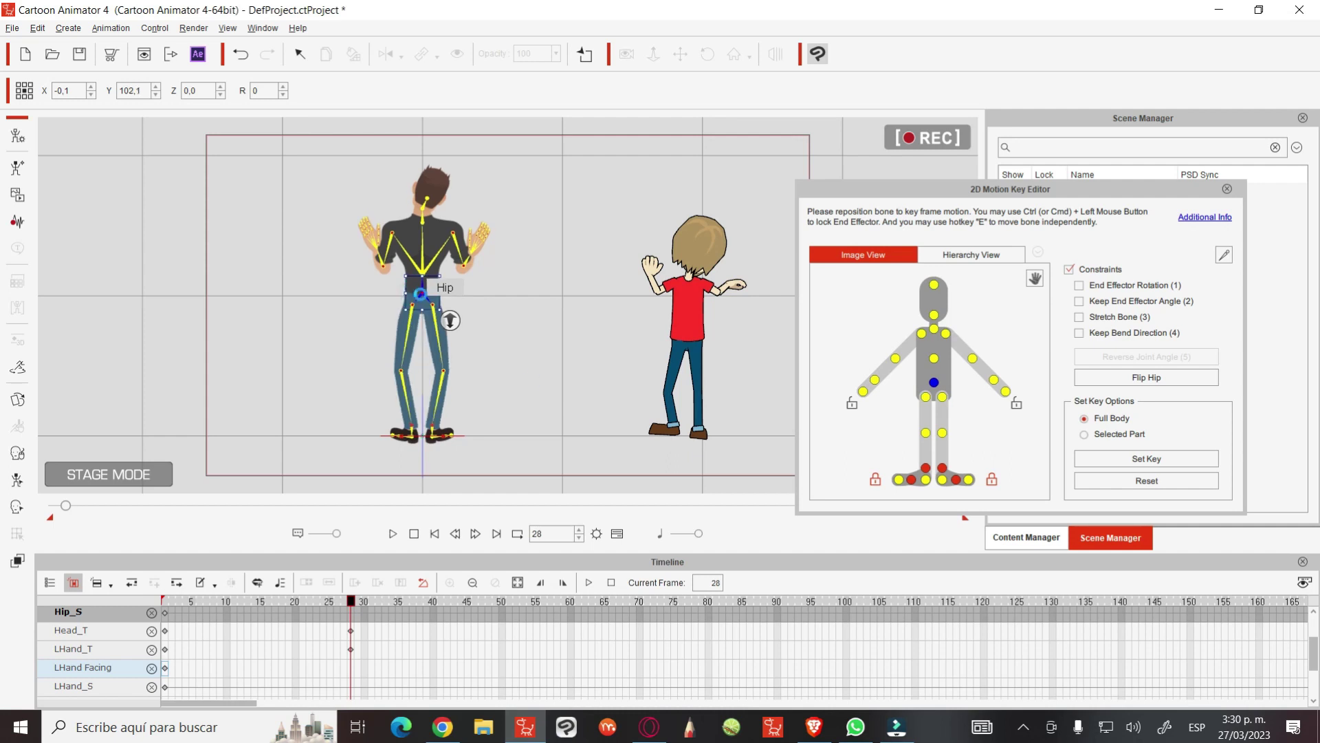
drag(340, 598, 365, 603)
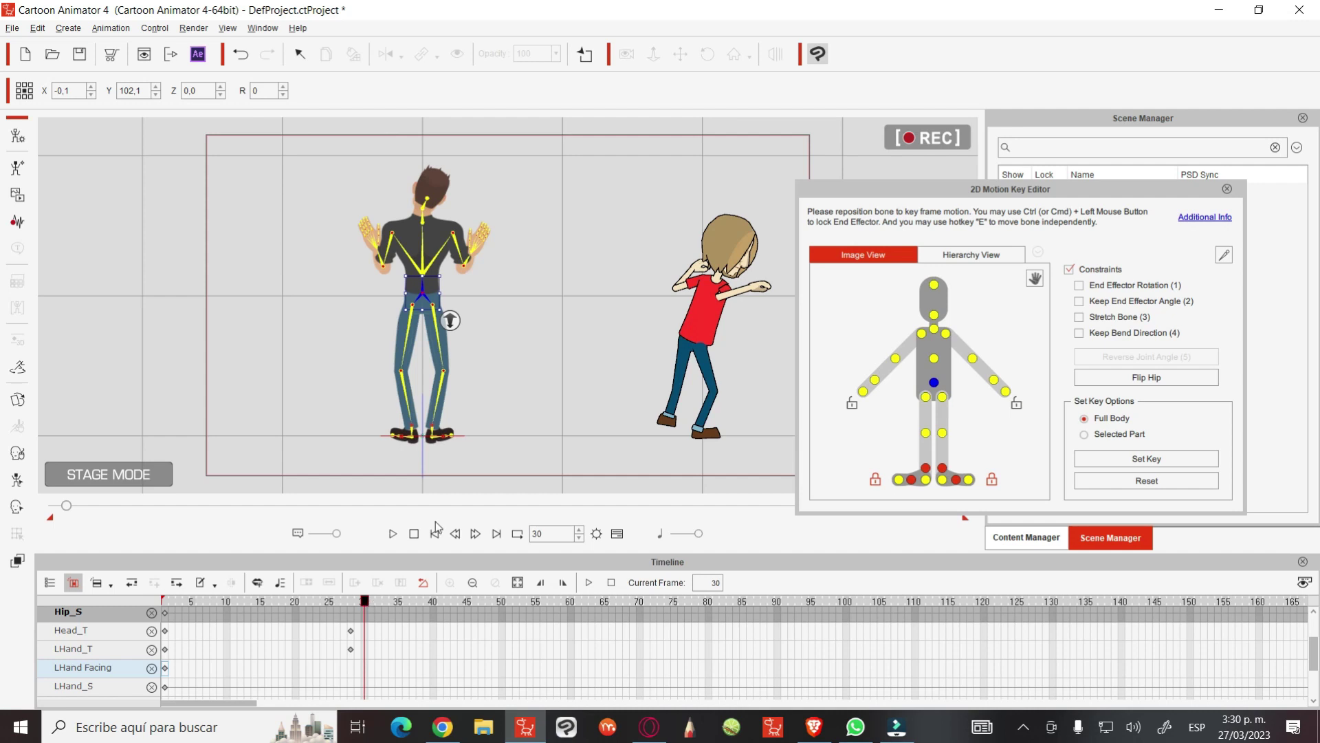
At frame 30, tilt and shift the torso right and lift the right foot with knee bent
click(935, 359)
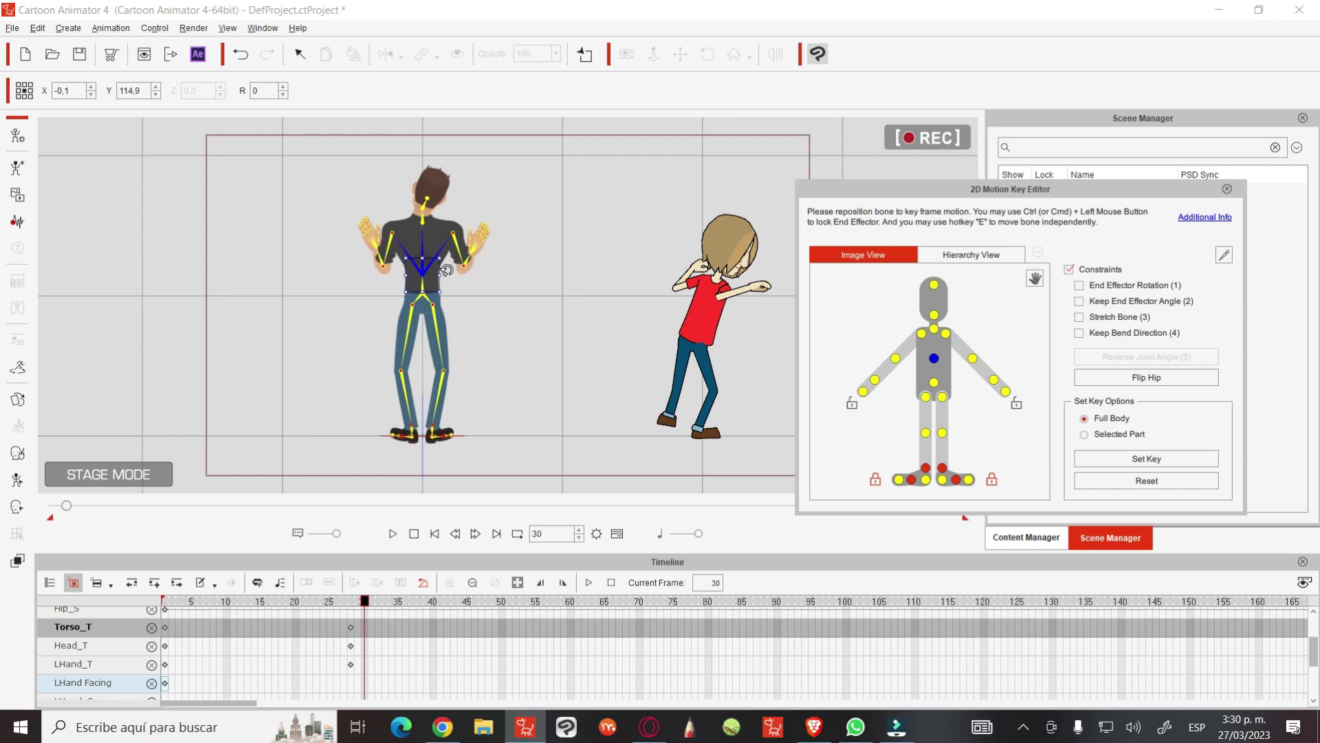
drag(447, 270, 452, 277)
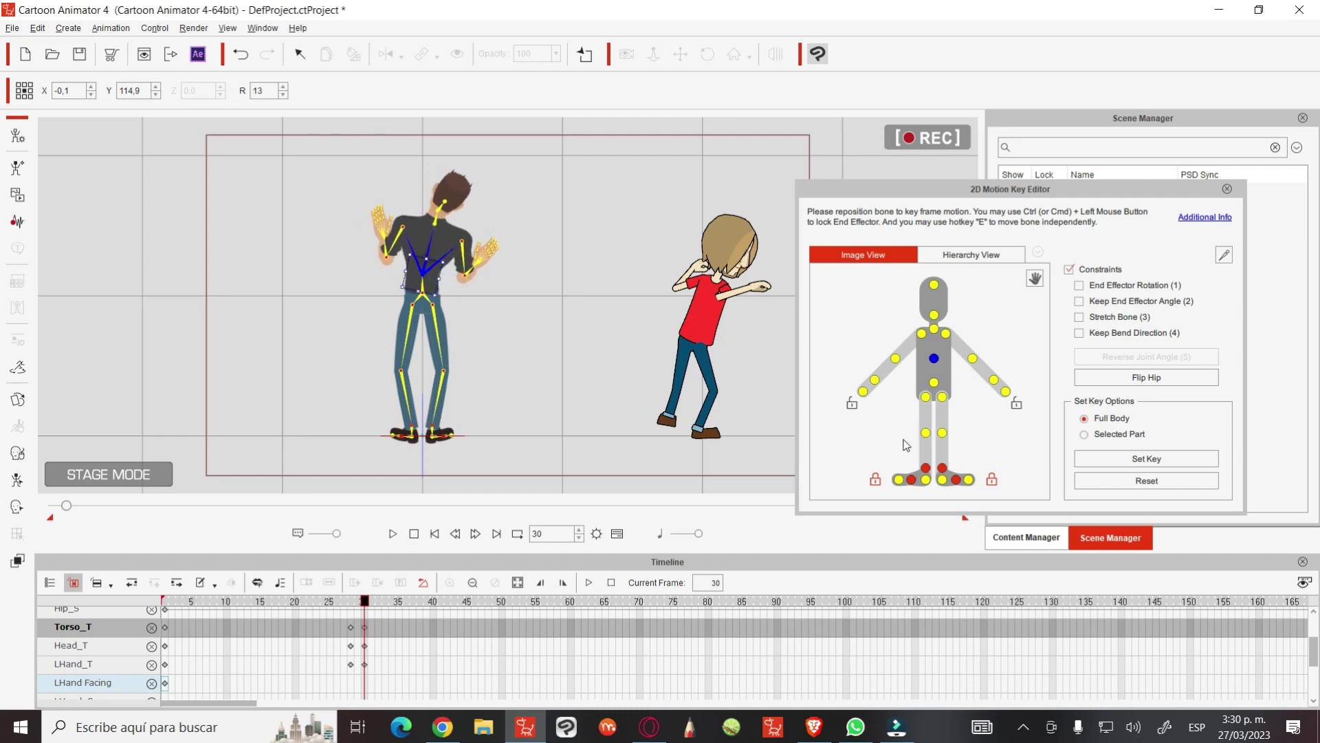
click(925, 470)
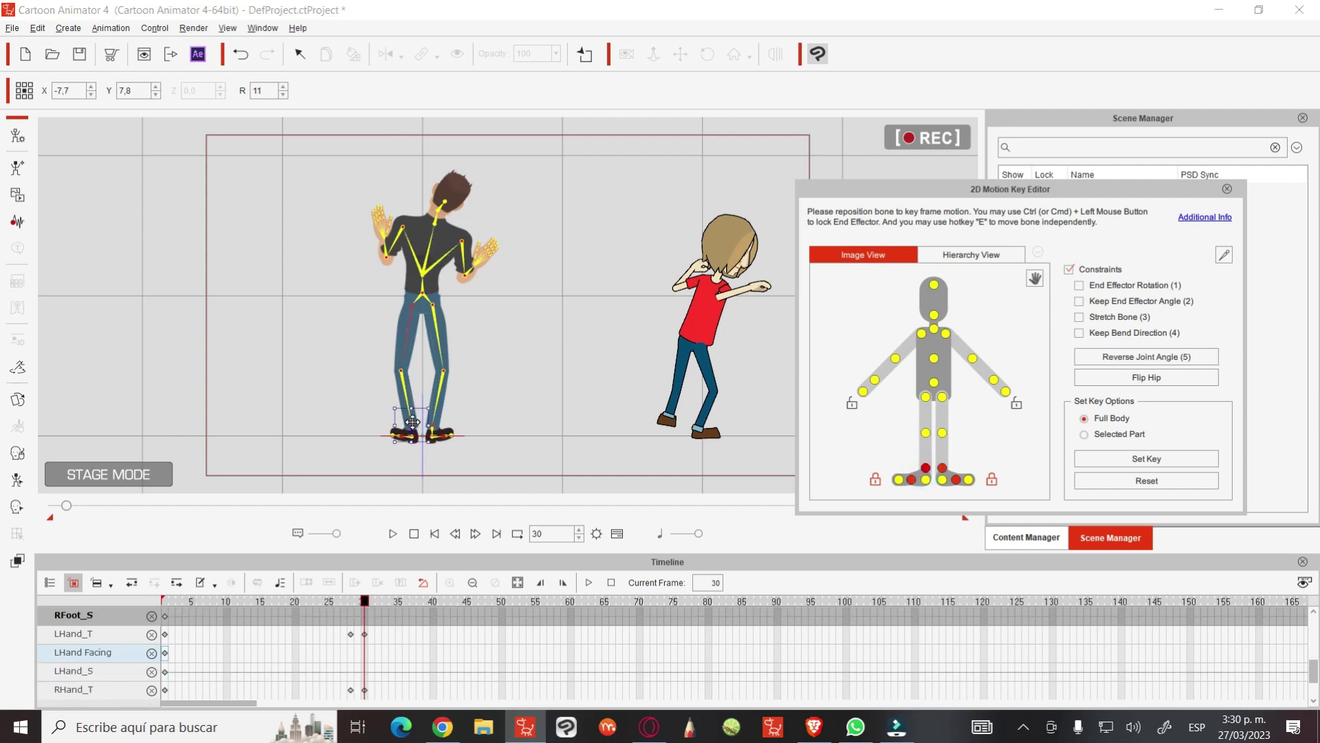
drag(413, 421, 404, 398)
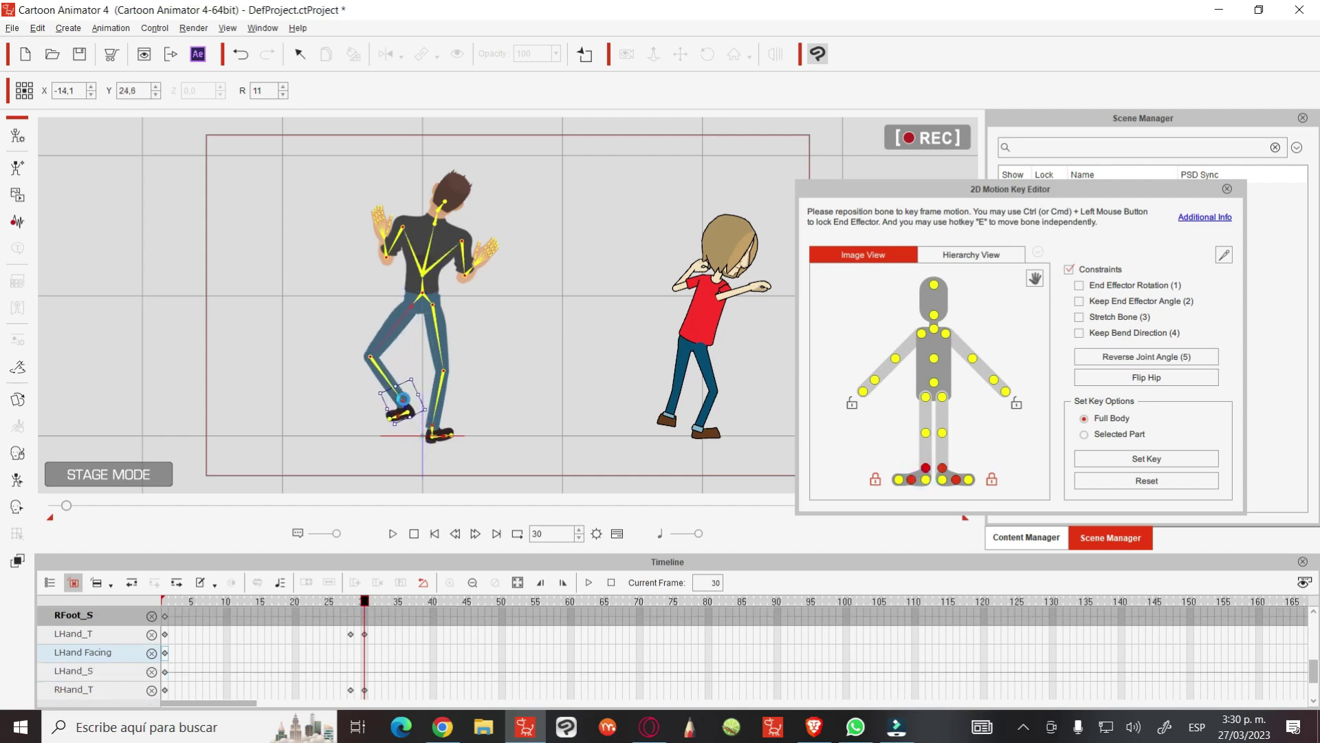
click(423, 269)
drag(424, 268, 428, 268)
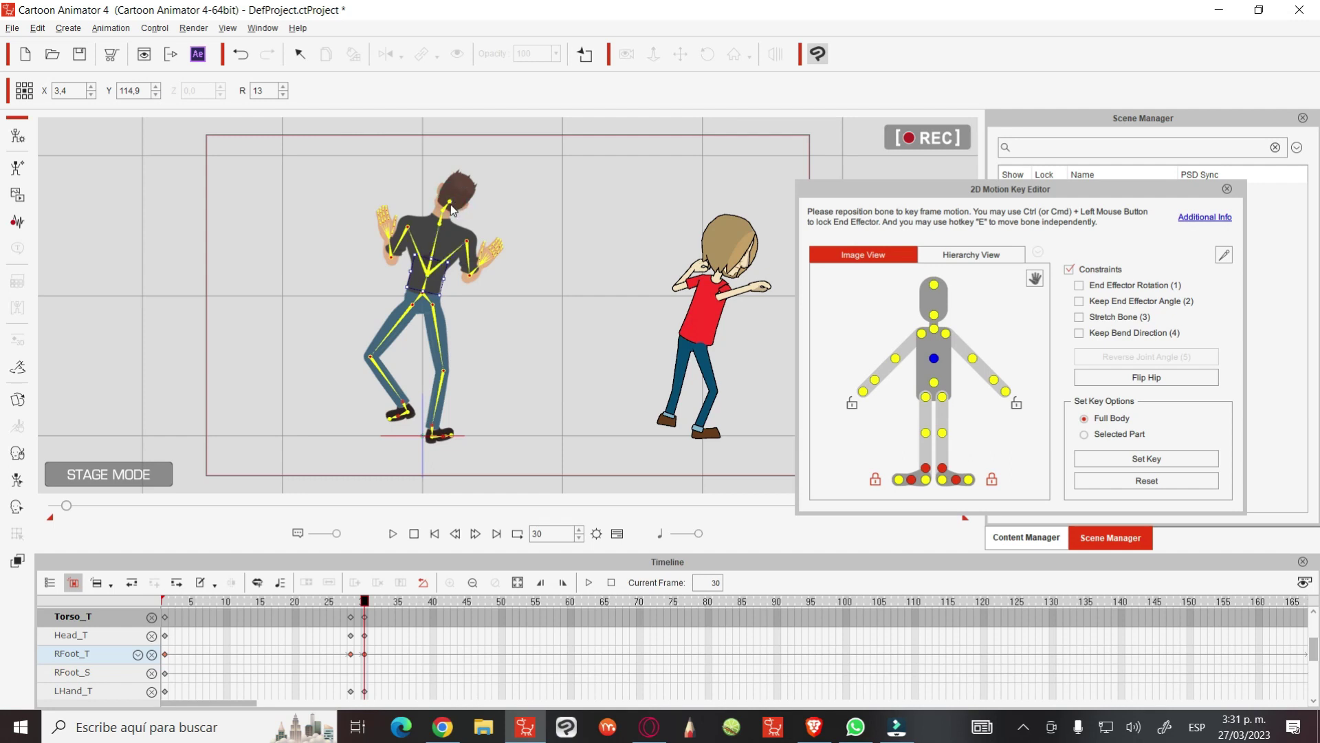
drag(336, 602, 365, 605)
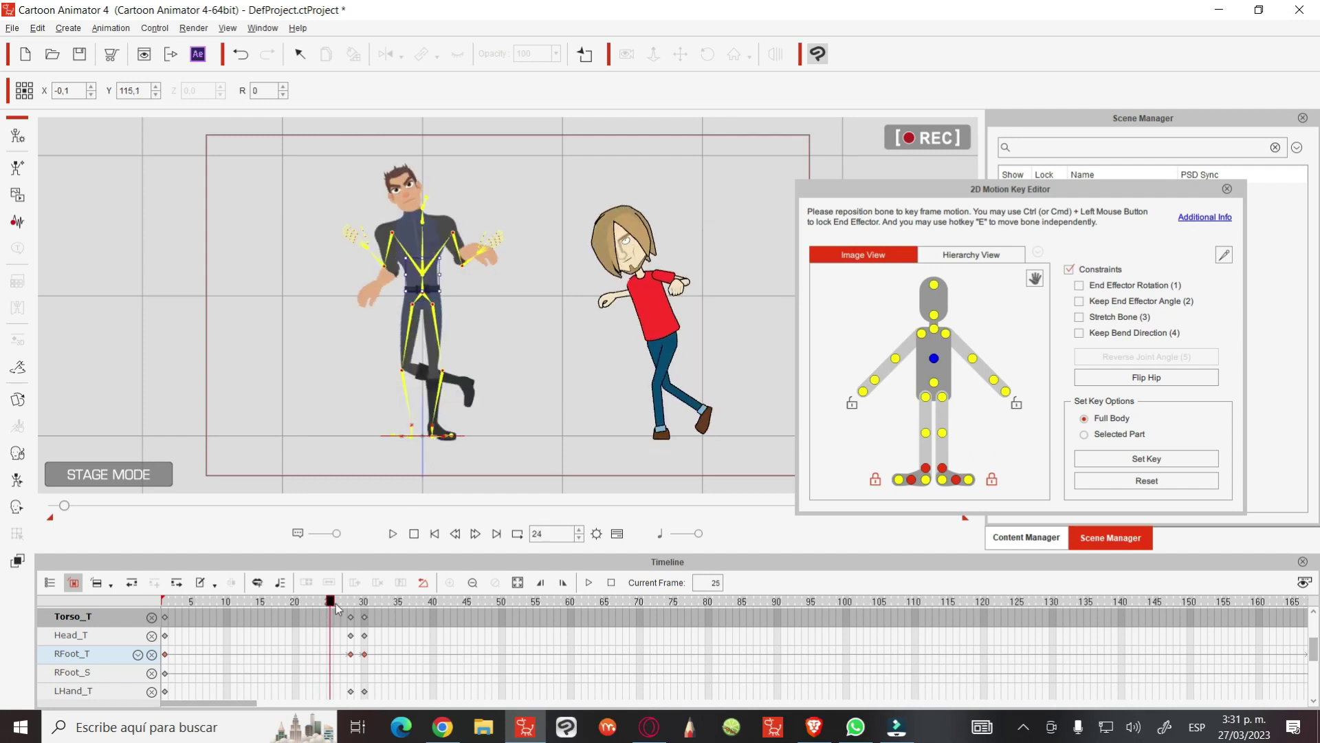
drag(365, 605, 371, 607)
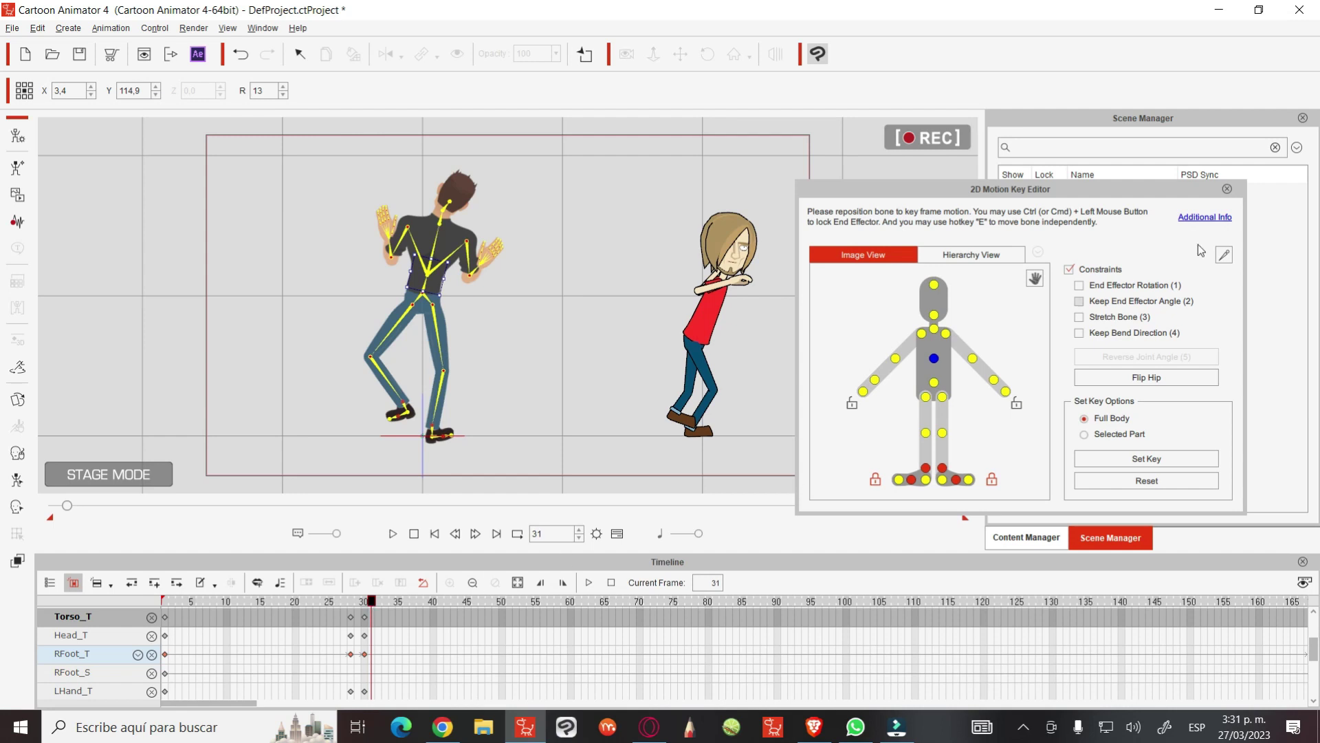
click(1228, 189)
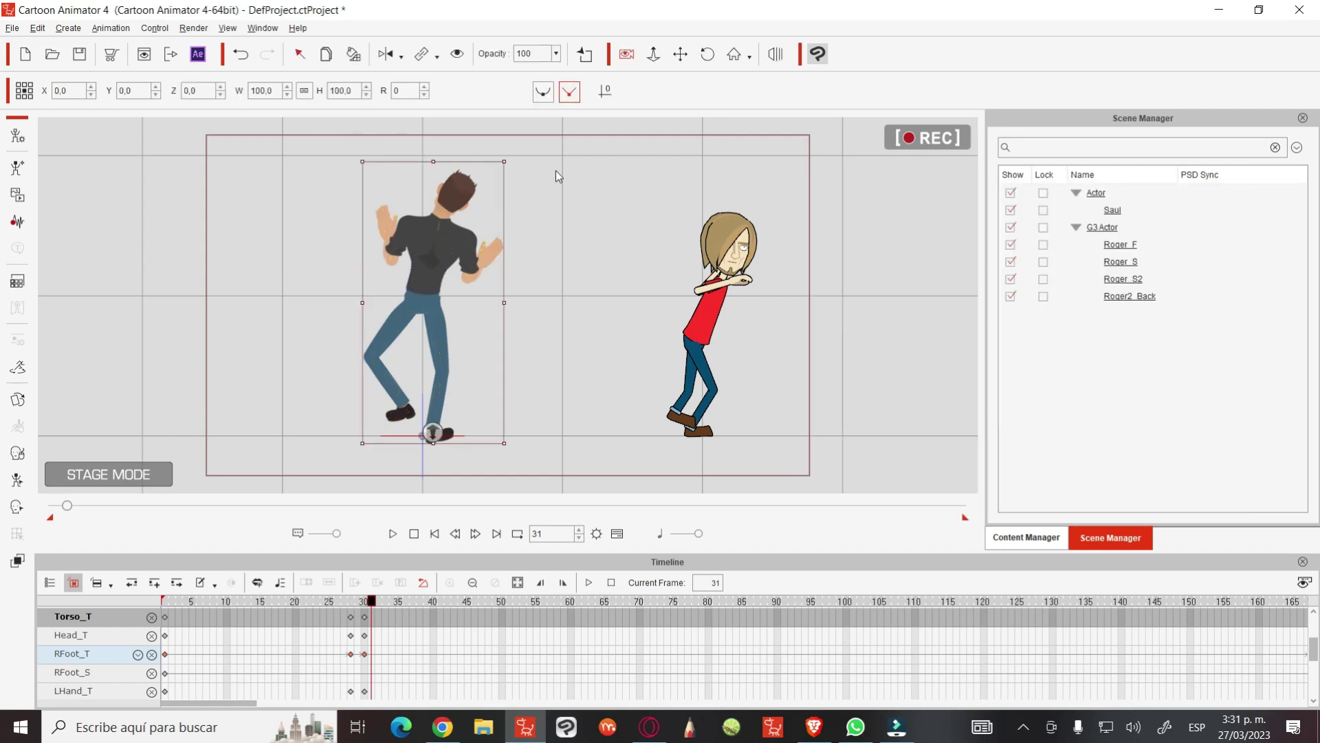
At frame 31, hide the back-view dancer and show Roger_S2 instead
click(458, 56)
click(1140, 278)
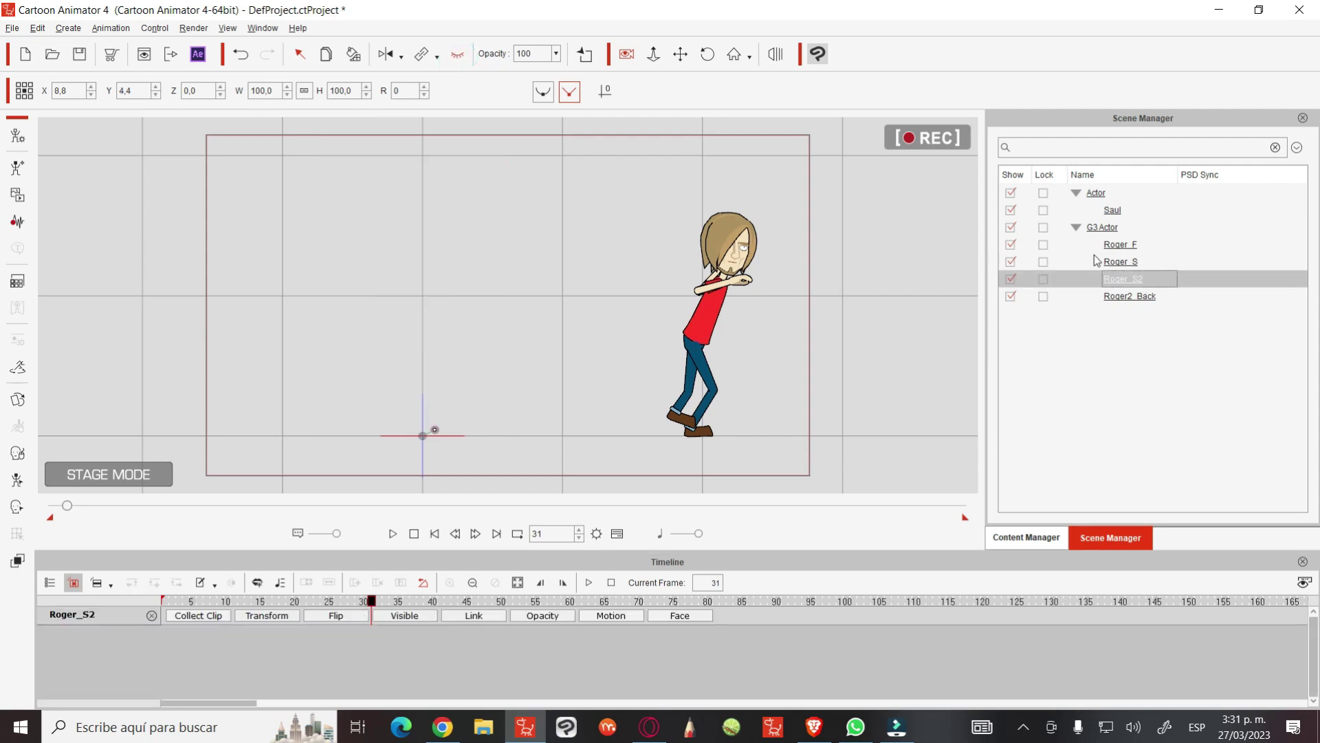
click(457, 55)
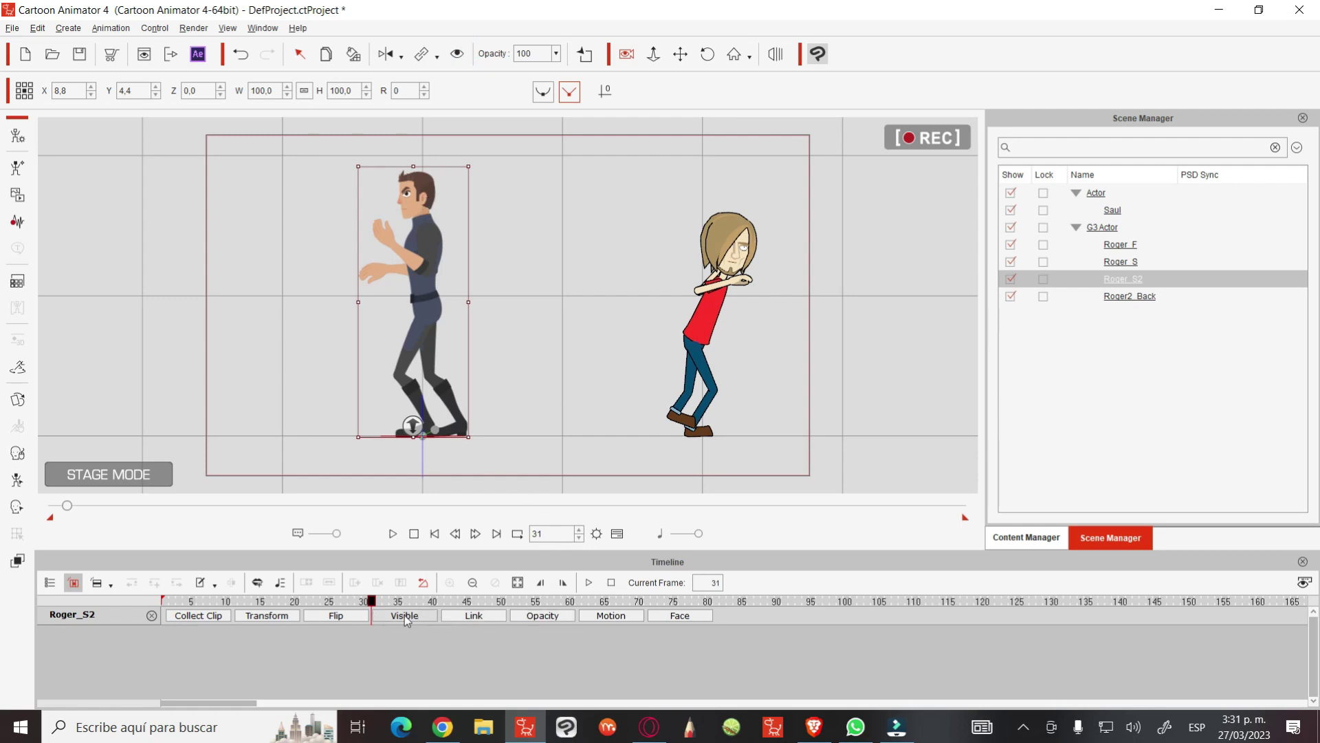
Add Flip keys at frames 30 and 31 so Roger_S2 faces right toward Saul
click(340, 616)
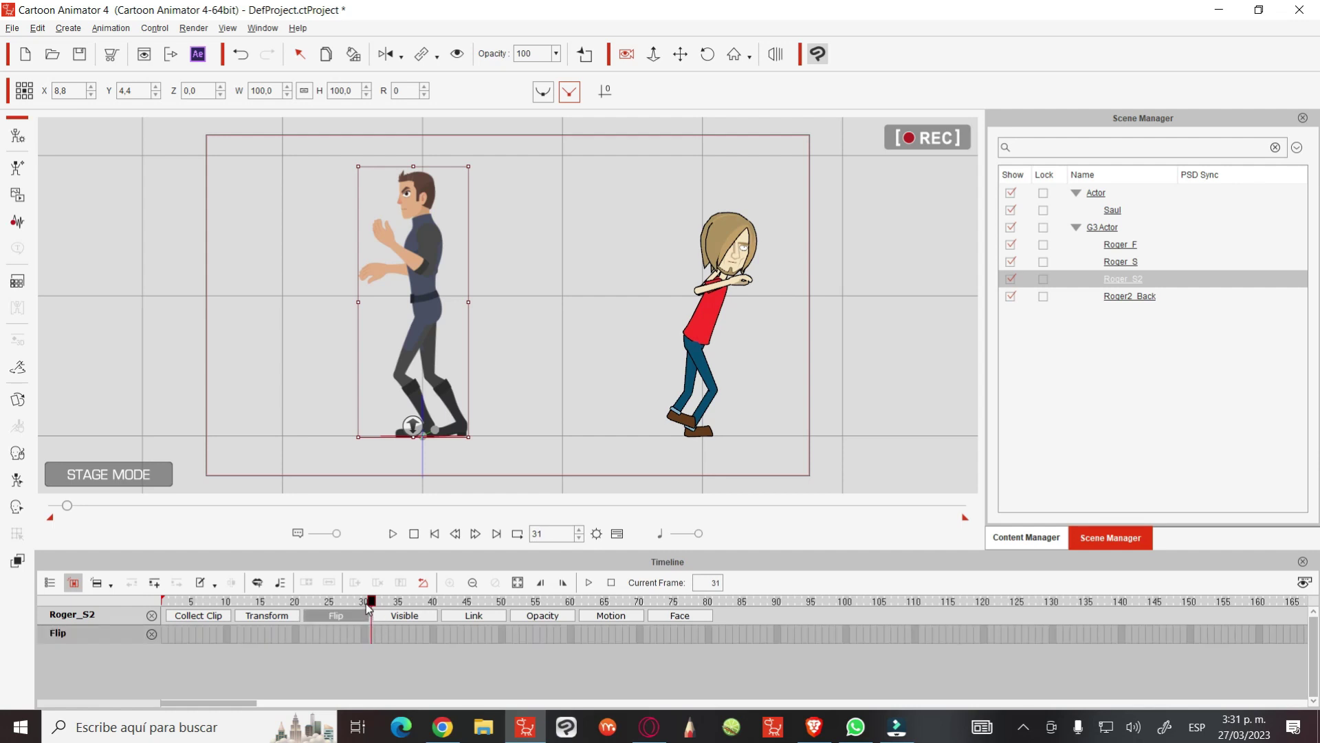
click(366, 604)
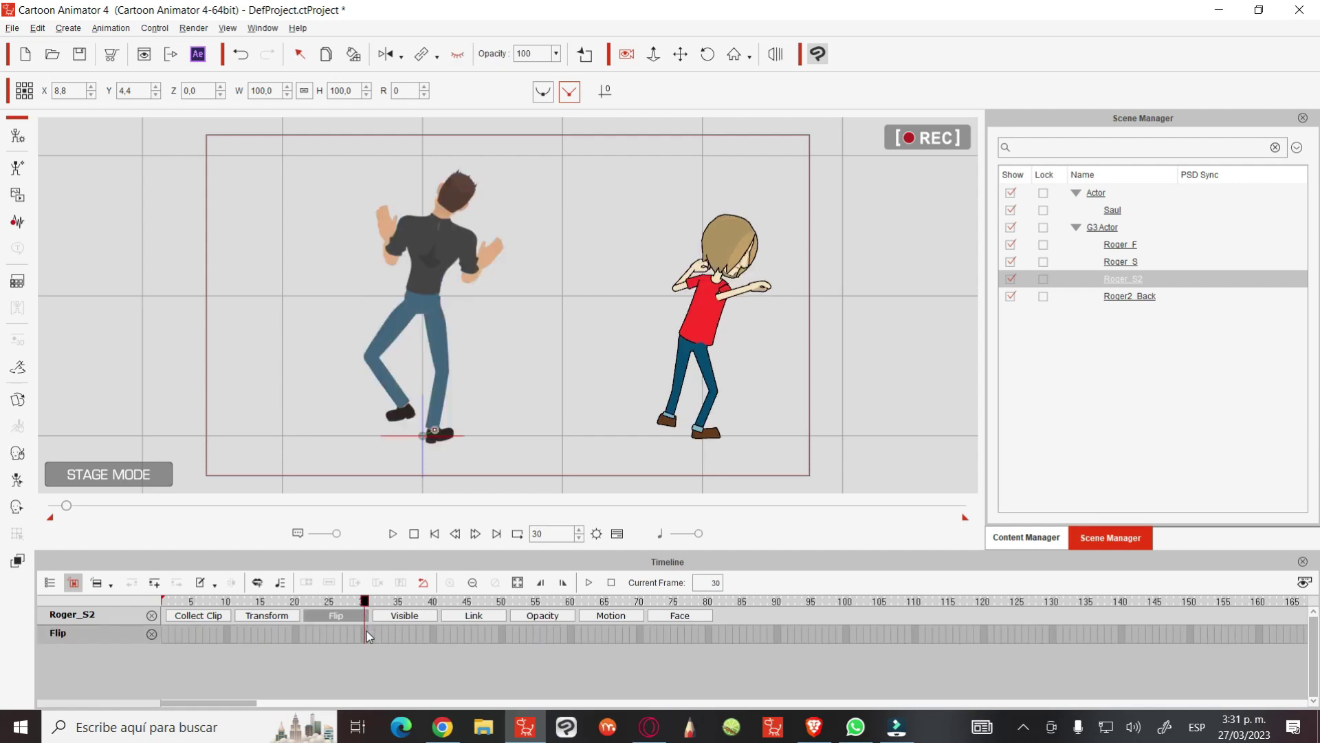
click(364, 633)
click(370, 604)
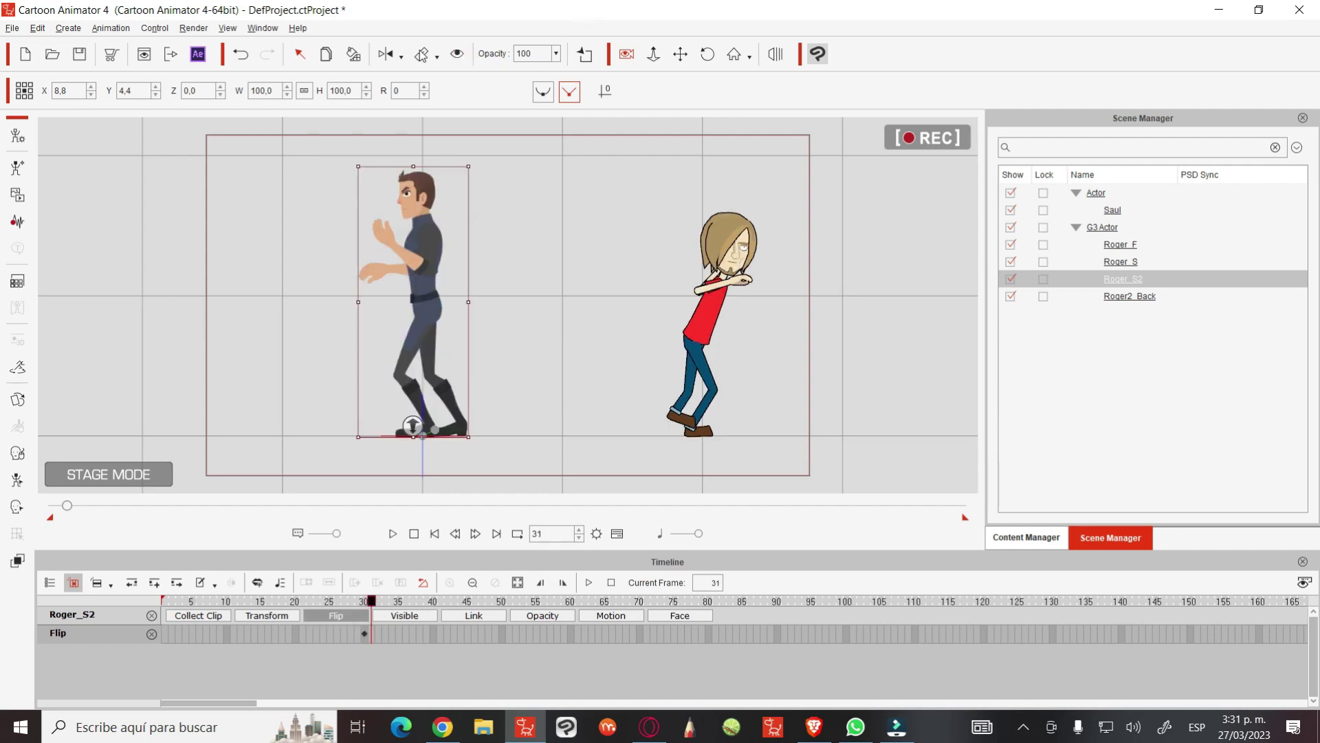
click(387, 54)
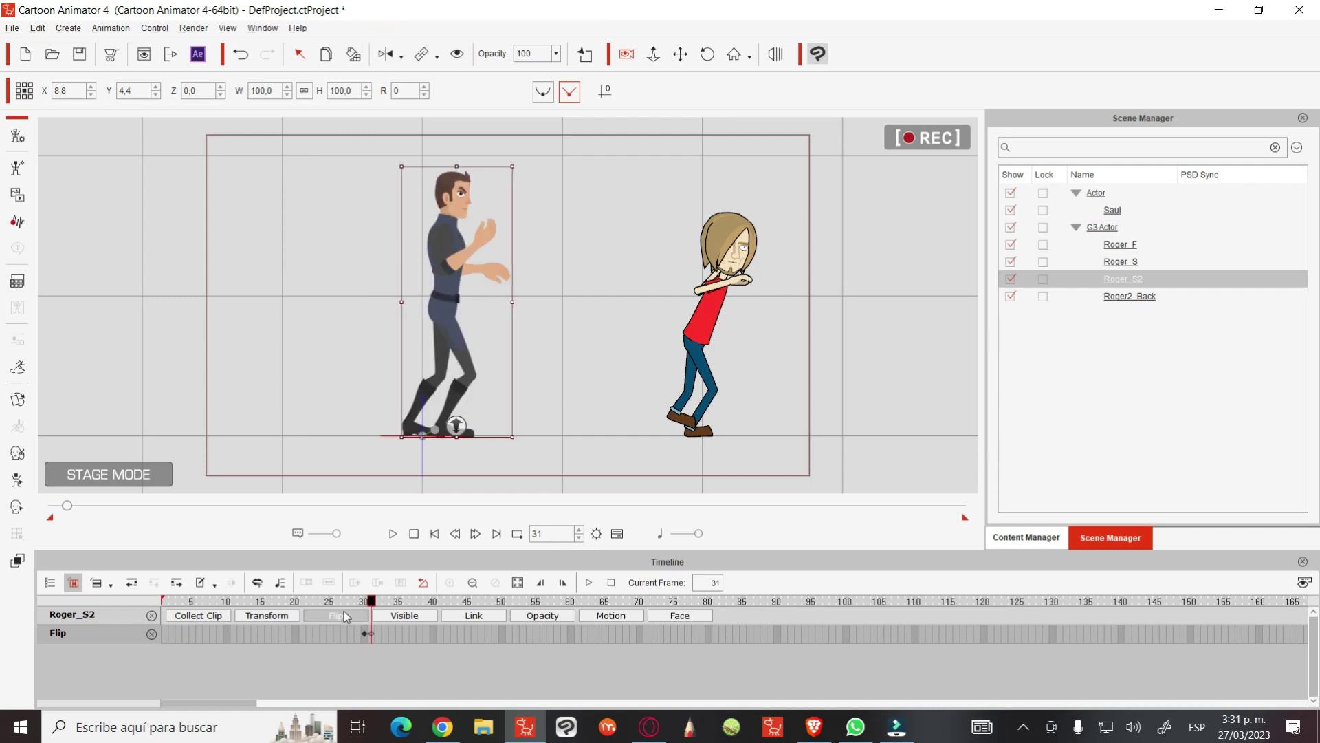
click(365, 600)
mouse_move(365, 601)
mouse_down()
mouse_move(357, 578)
mouse_move(378, 575)
mouse_move(365, 560)
mouse_move(388, 567)
mouse_up()
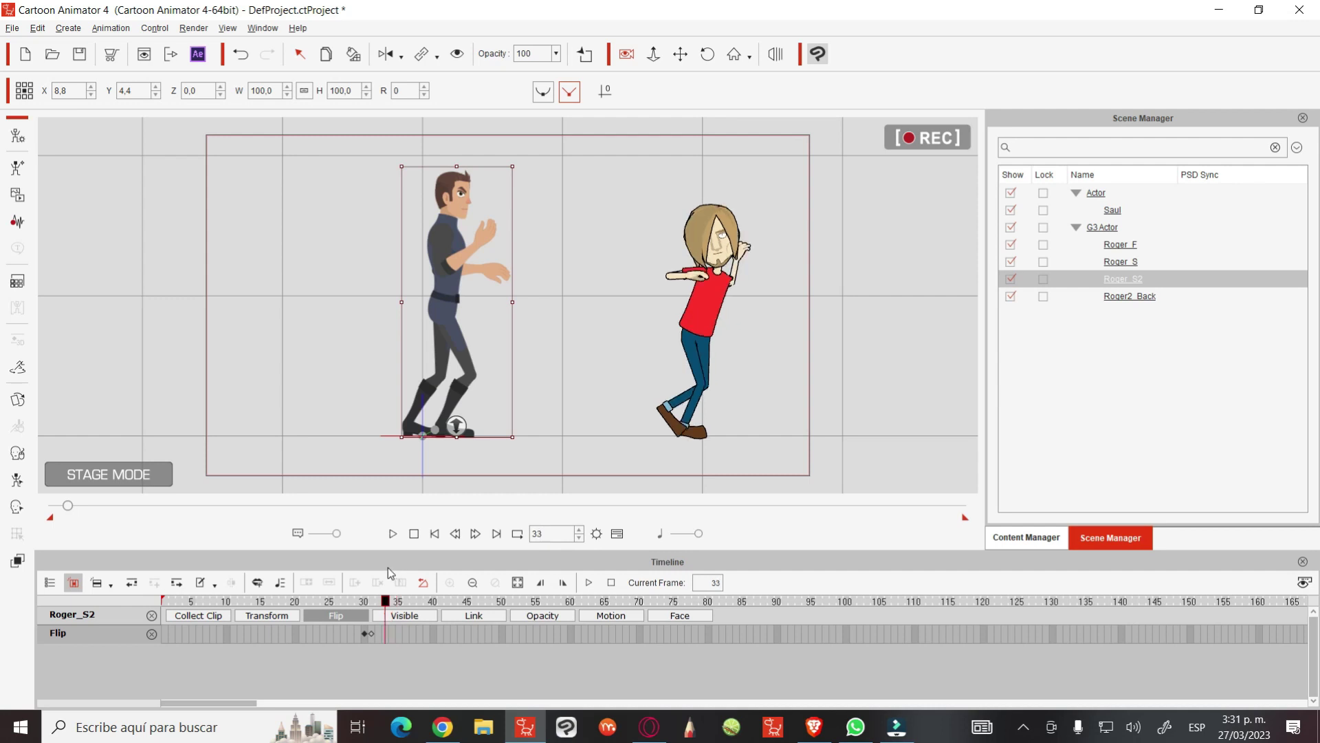
double_click(478, 274)
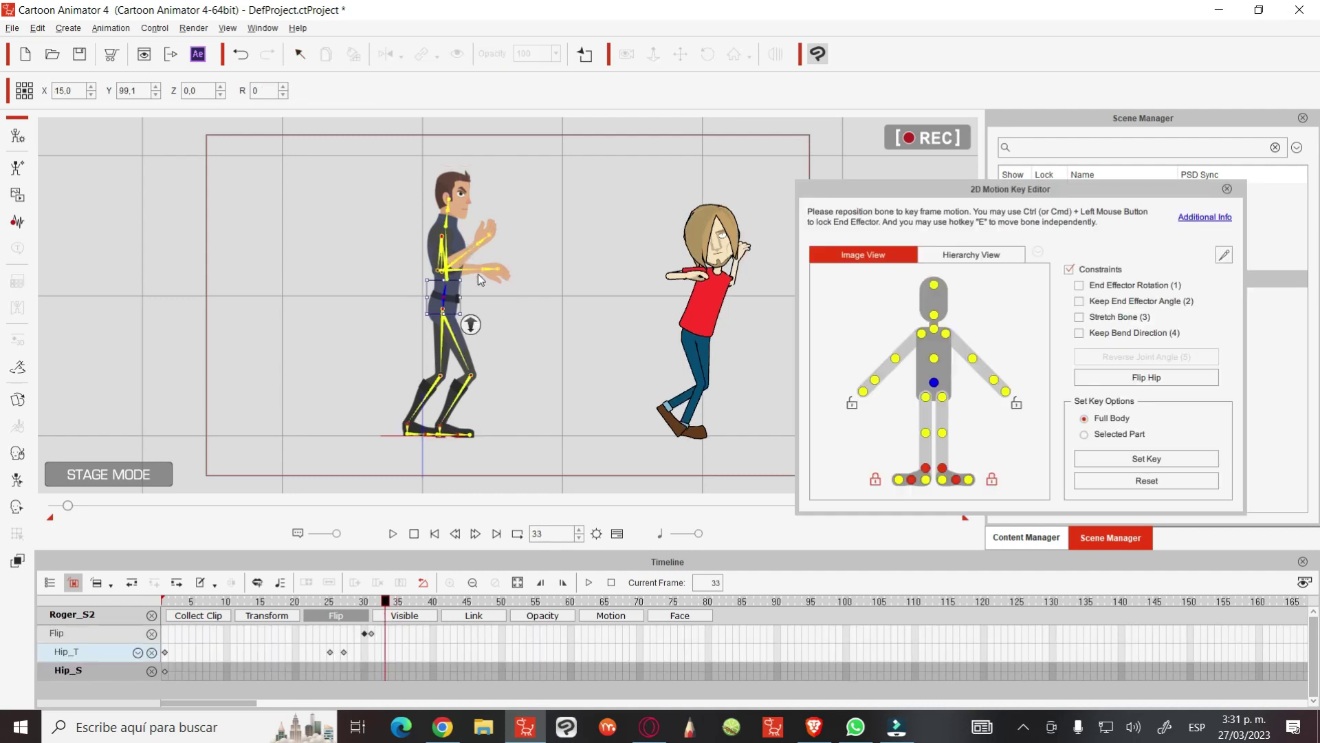
At frame 33, lean Roger_S2's torso forward and pull one hand down to his hip
click(942, 364)
click(1070, 269)
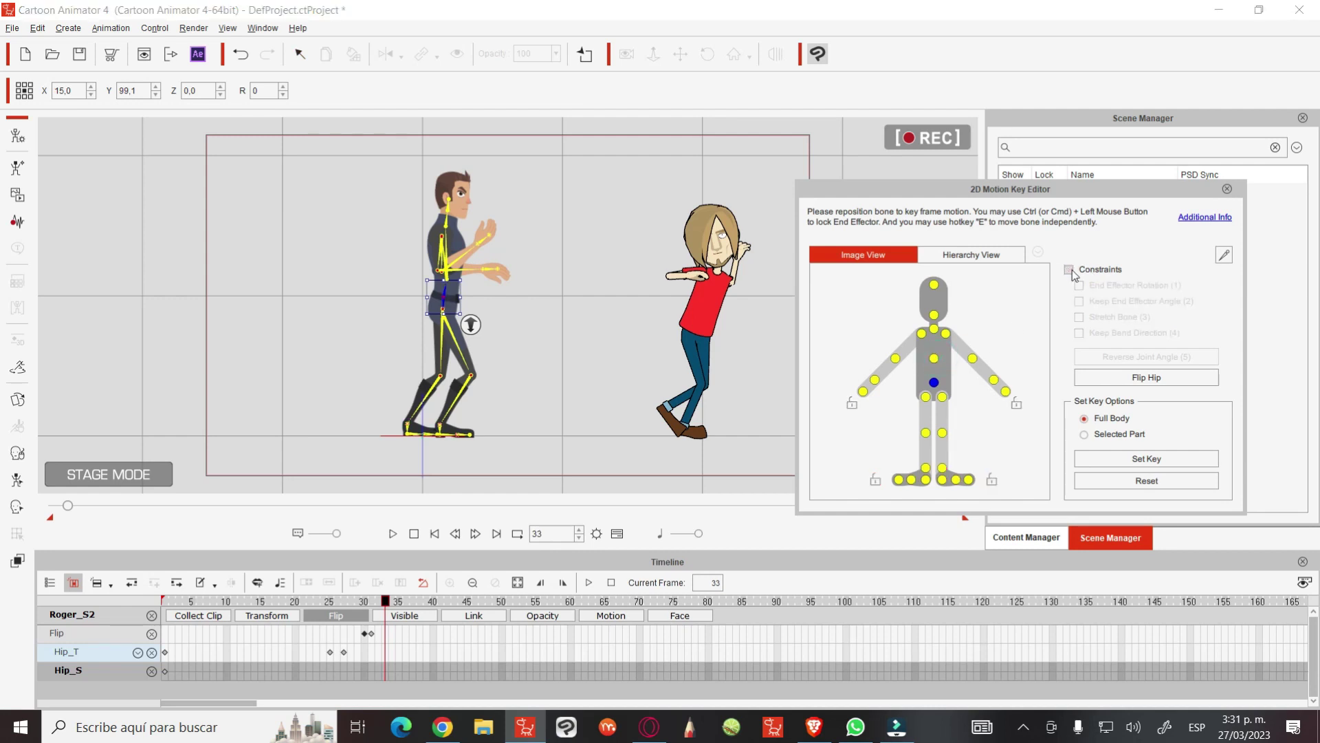
click(1070, 270)
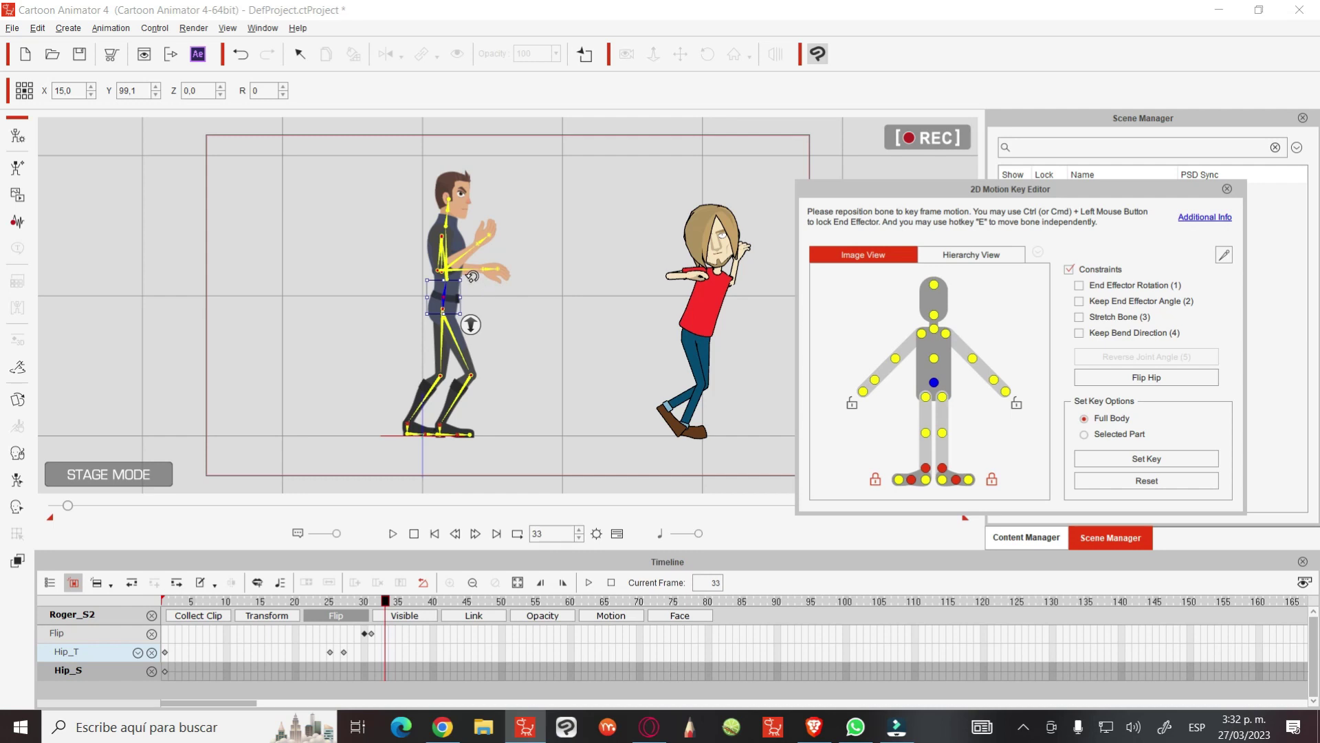
click(934, 358)
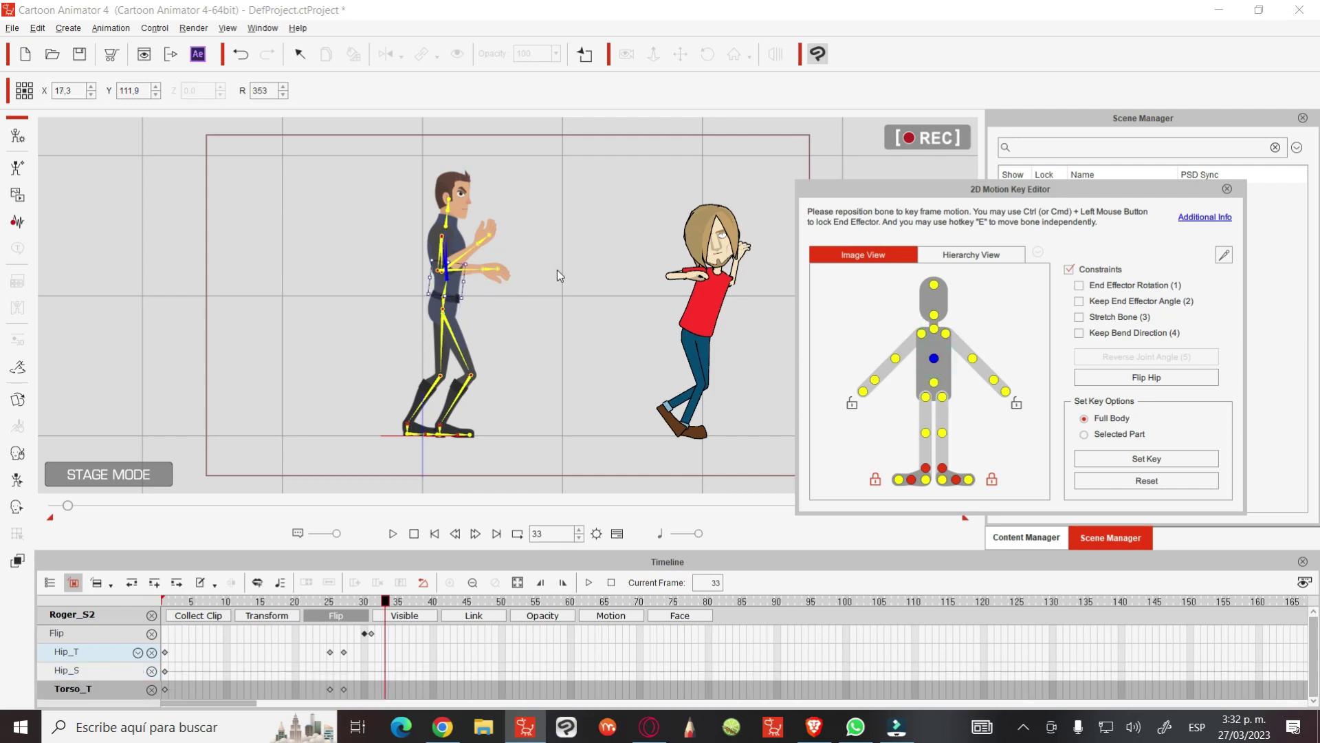
drag(479, 258, 486, 265)
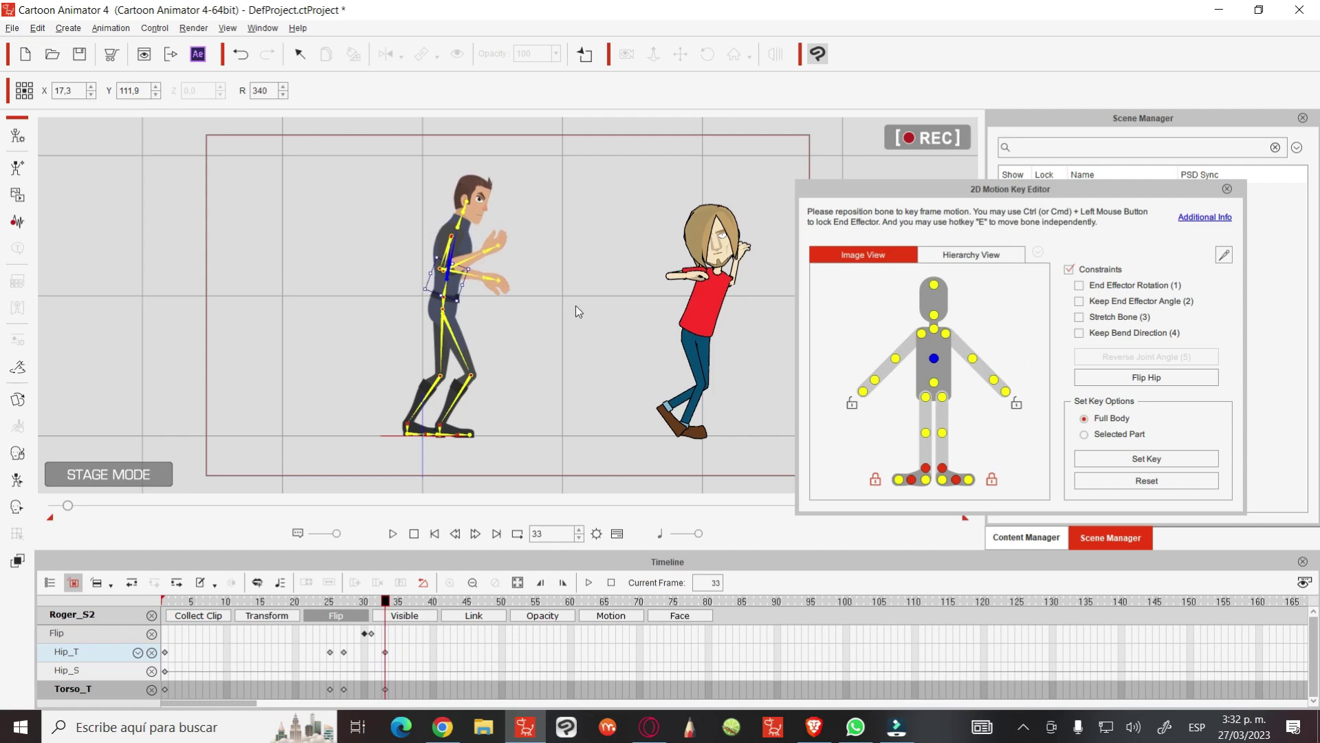
click(994, 380)
mouse_move(500, 251)
mouse_down()
mouse_move(449, 278)
mouse_move(450, 262)
mouse_up()
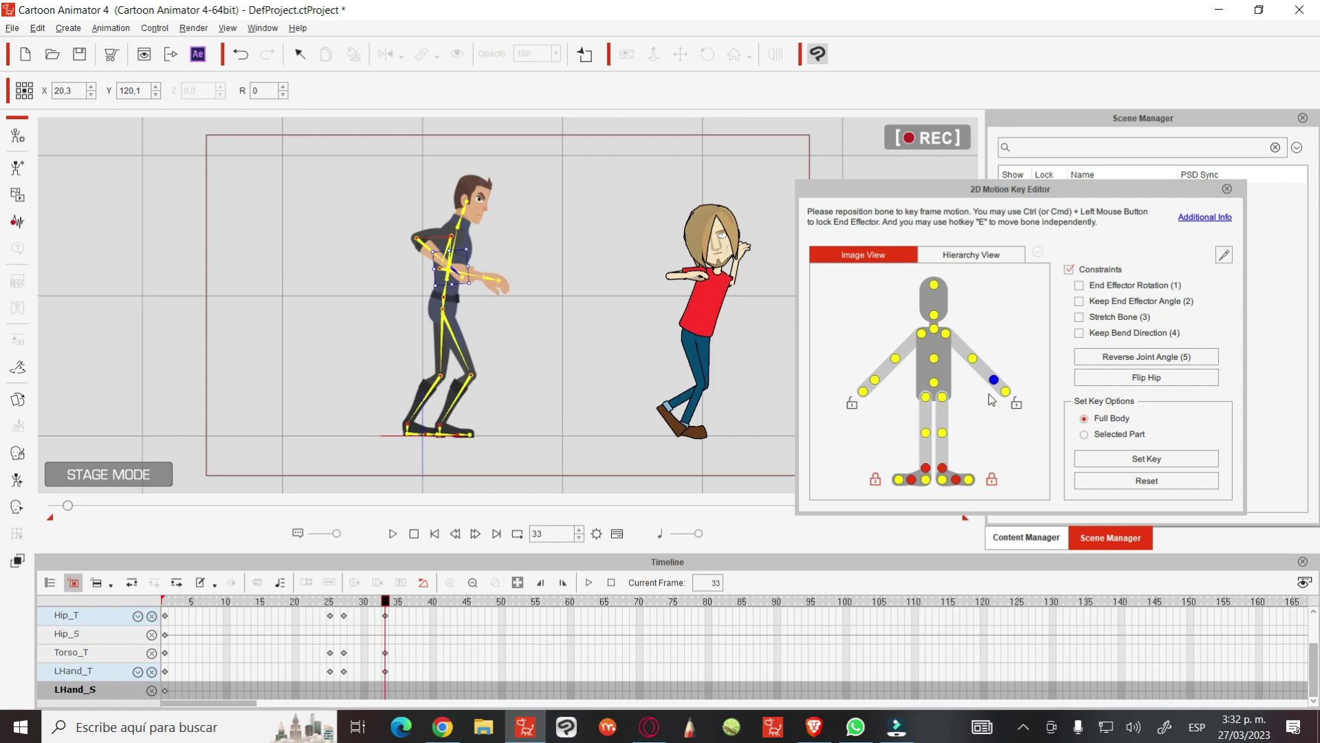
Raise the other hand to face height and lift the left foot back with knee bent
click(874, 379)
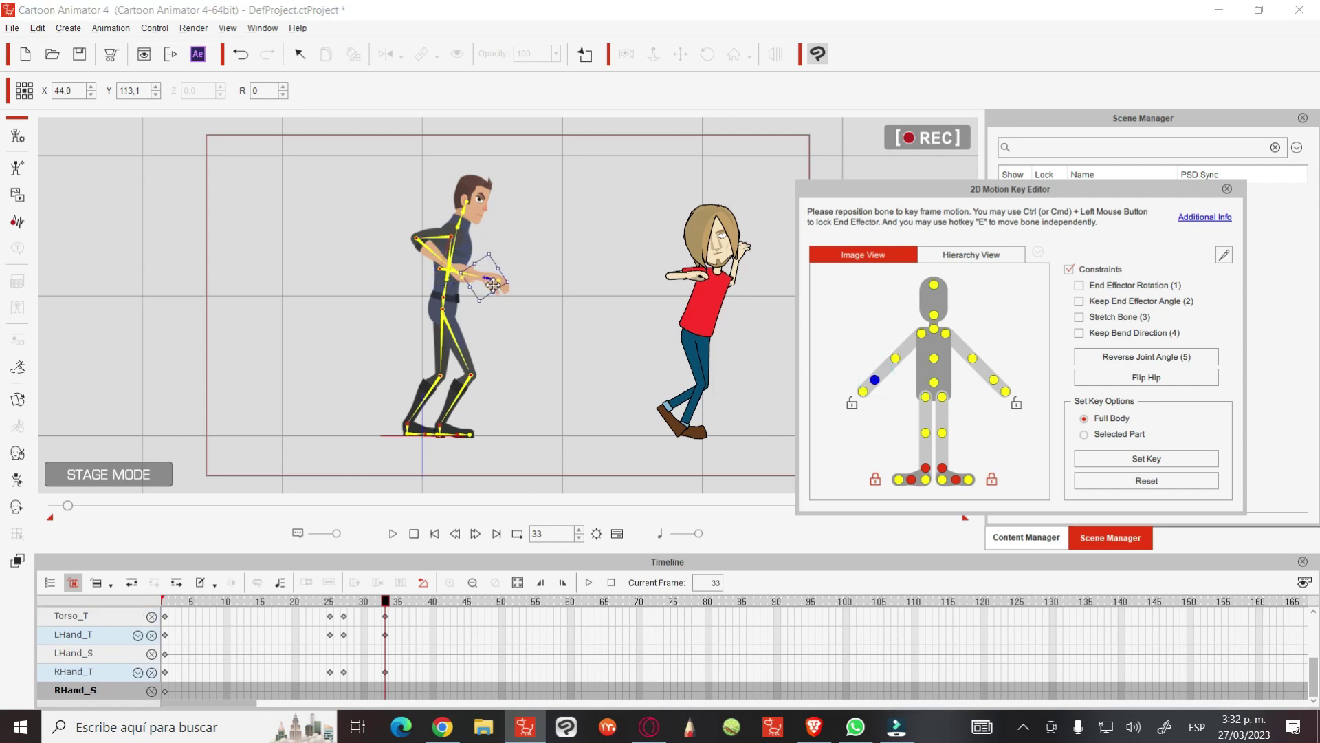
mouse_move(493, 283)
mouse_down()
mouse_move(495, 222)
mouse_move(557, 224)
mouse_up()
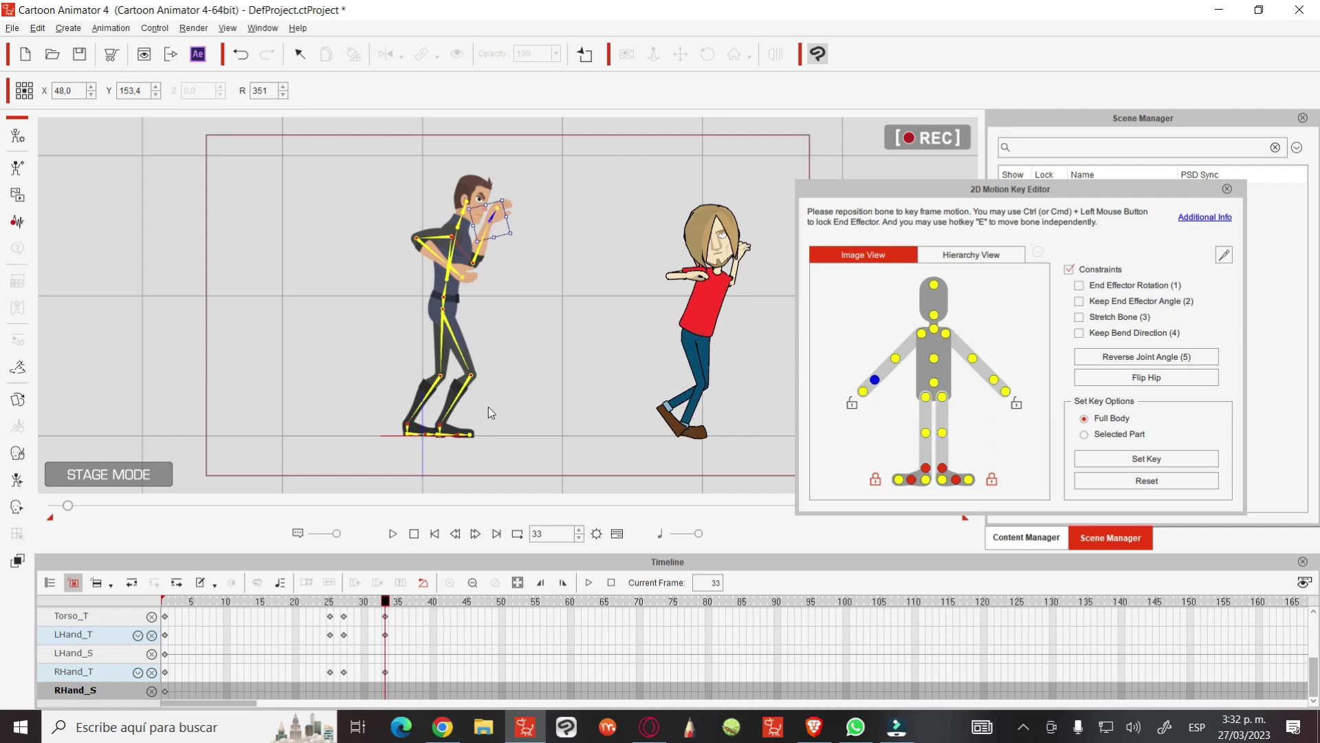
click(942, 467)
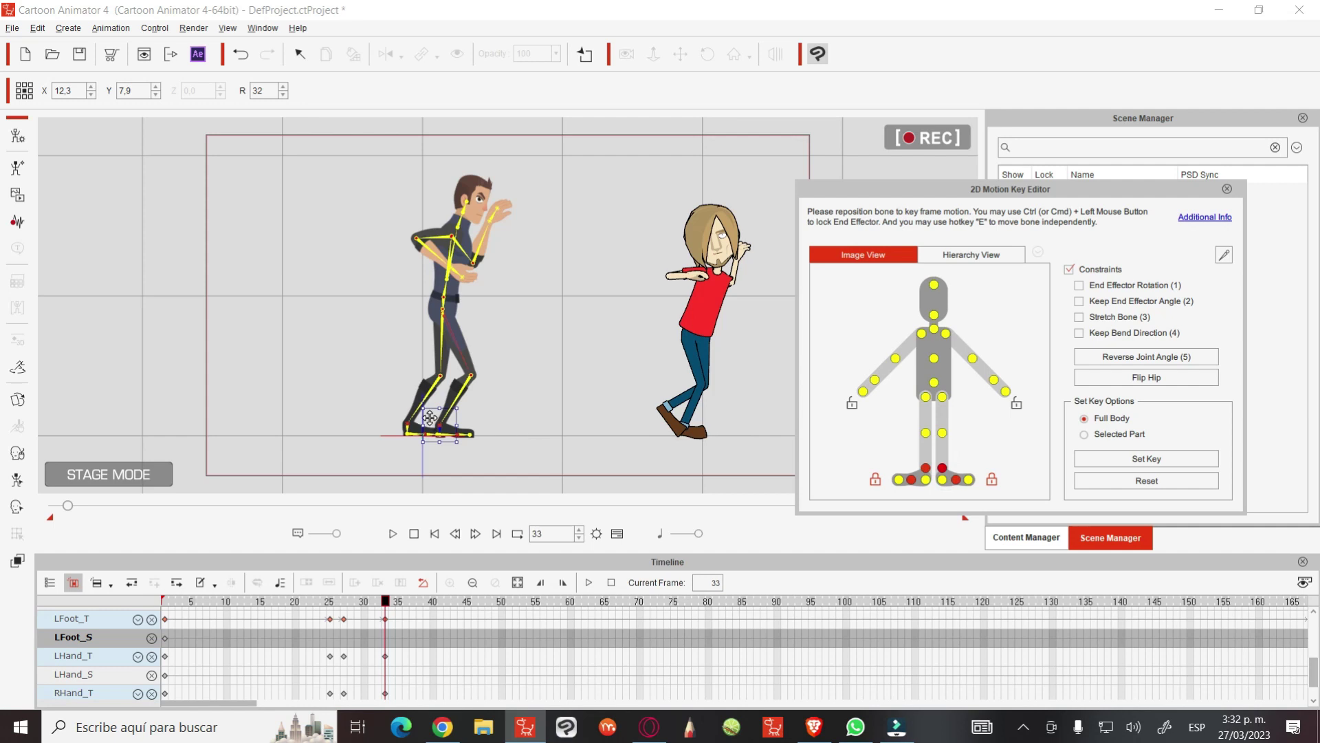
mouse_move(429, 417)
mouse_down()
mouse_move(408, 350)
mouse_move(393, 372)
mouse_up()
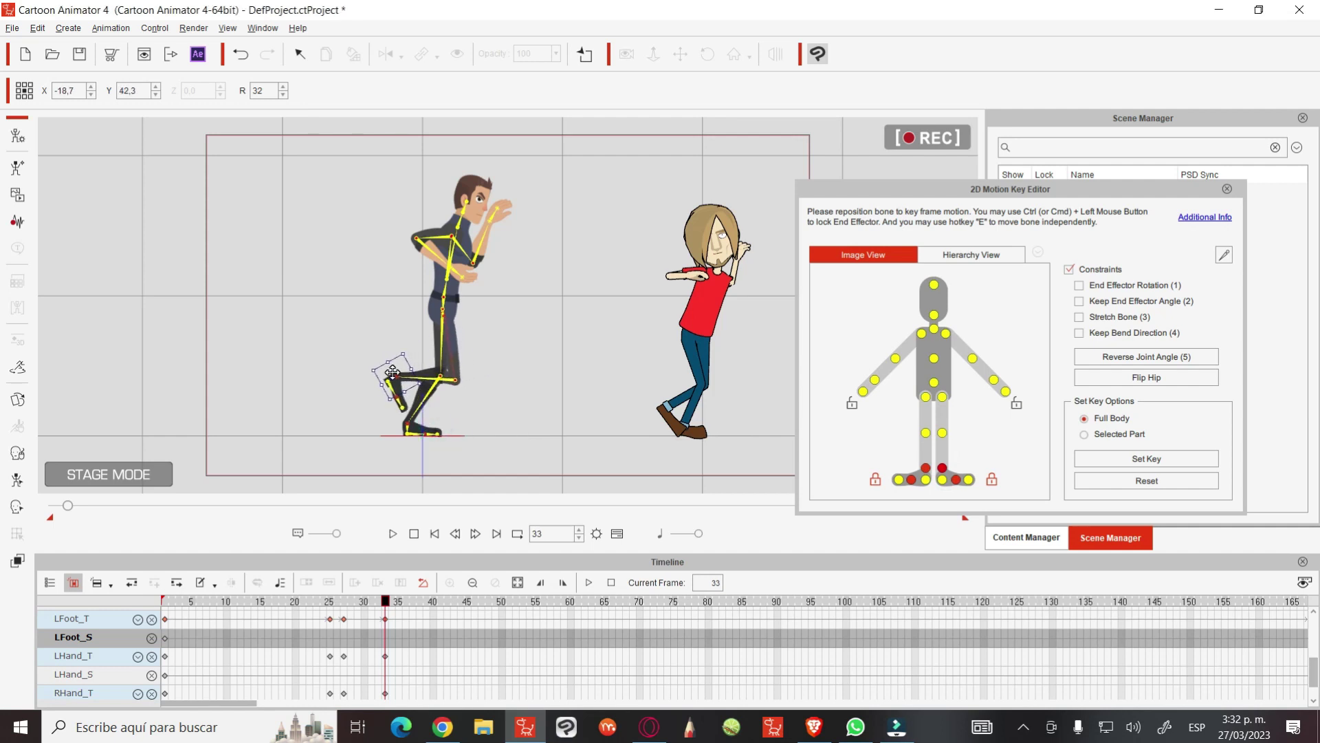
mouse_move(365, 605)
mouse_down()
mouse_move(406, 601)
mouse_move(381, 577)
mouse_move(398, 578)
mouse_up()
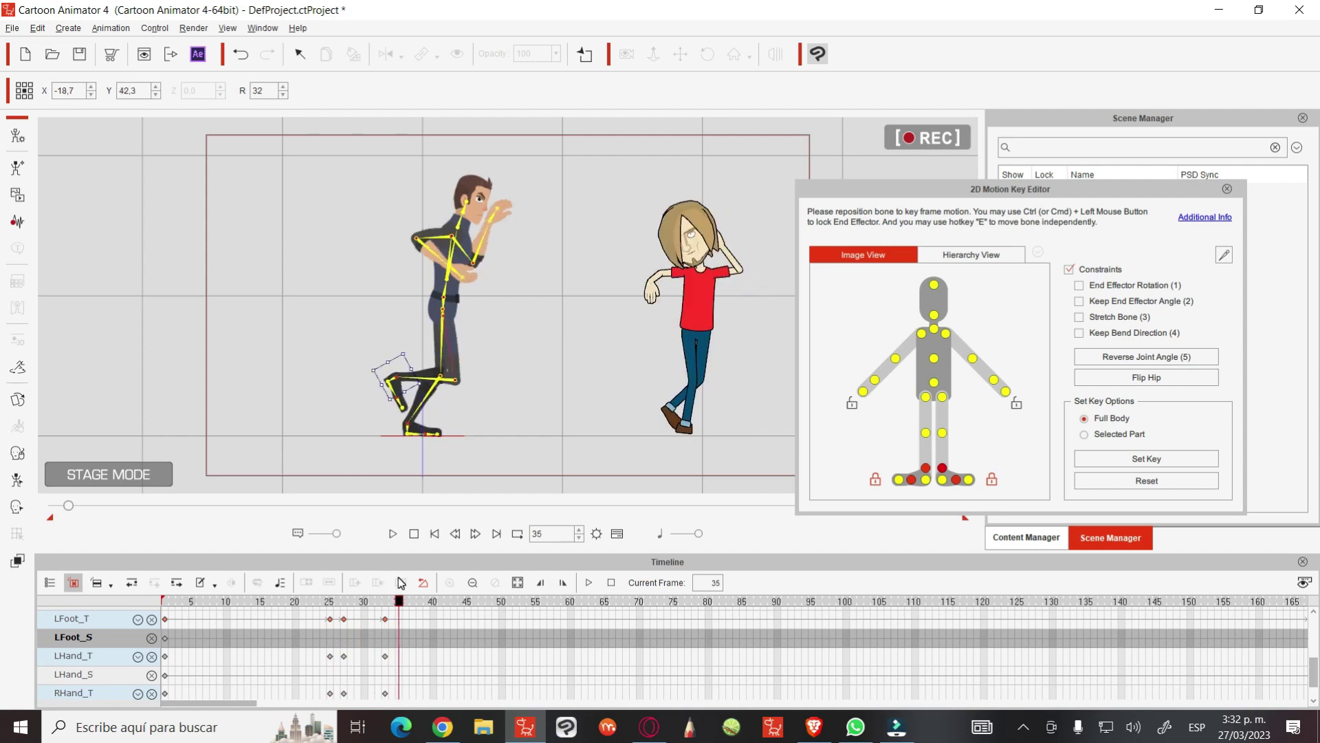
drag(400, 583, 395, 585)
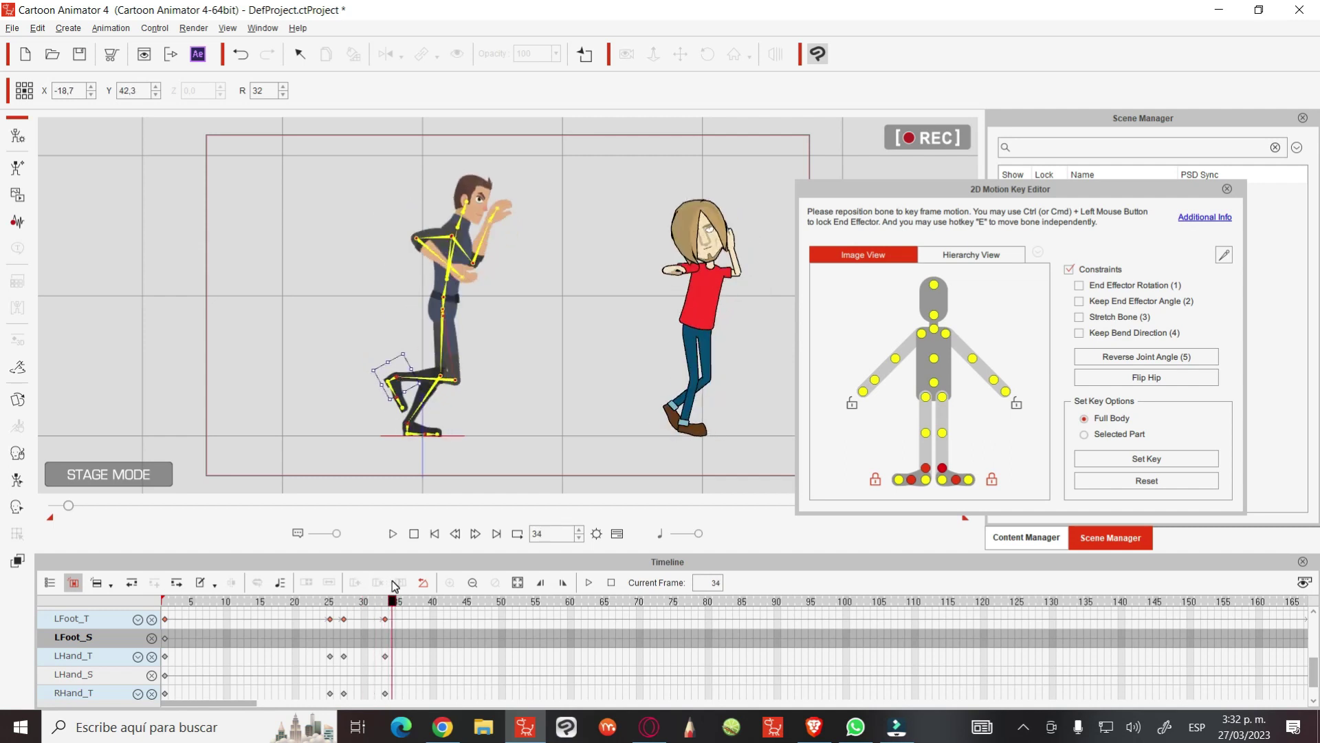
Close the bone editor, hide Roger_S2, and make Roger_S visible on stage
click(1227, 190)
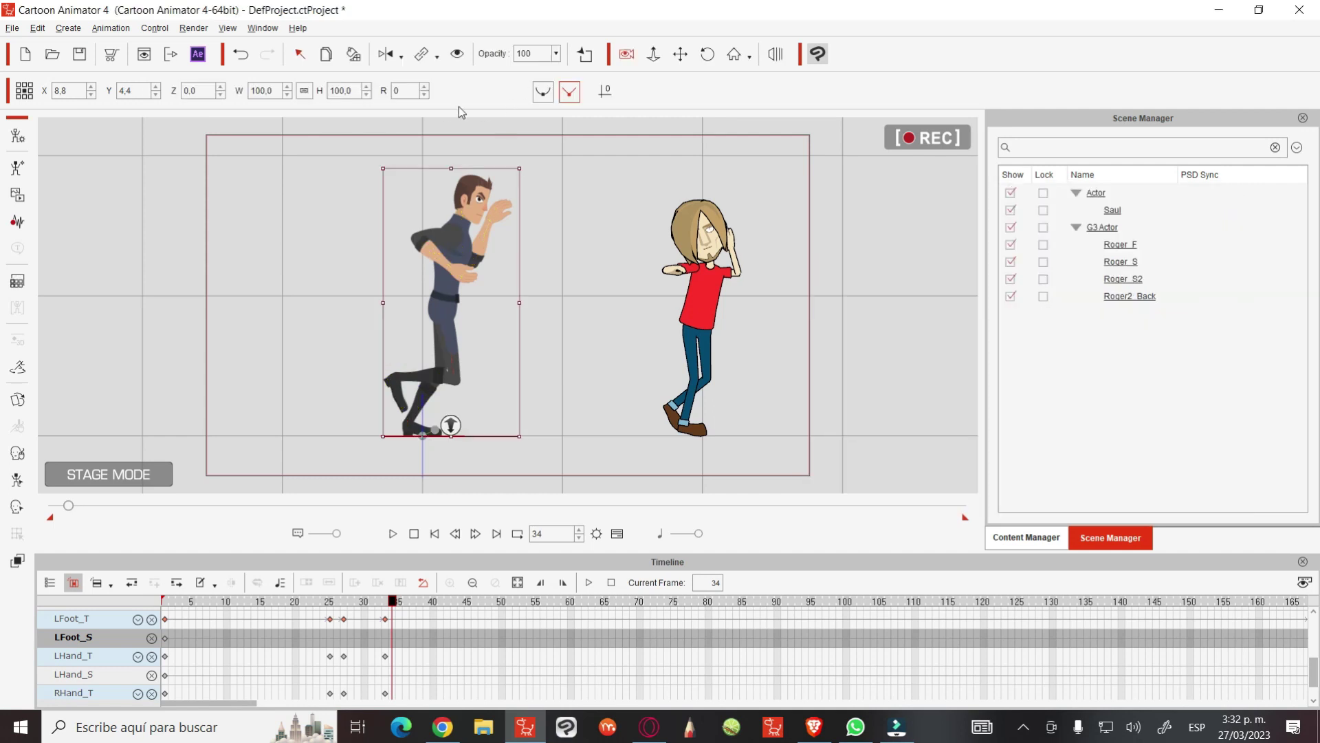
click(457, 53)
click(1123, 263)
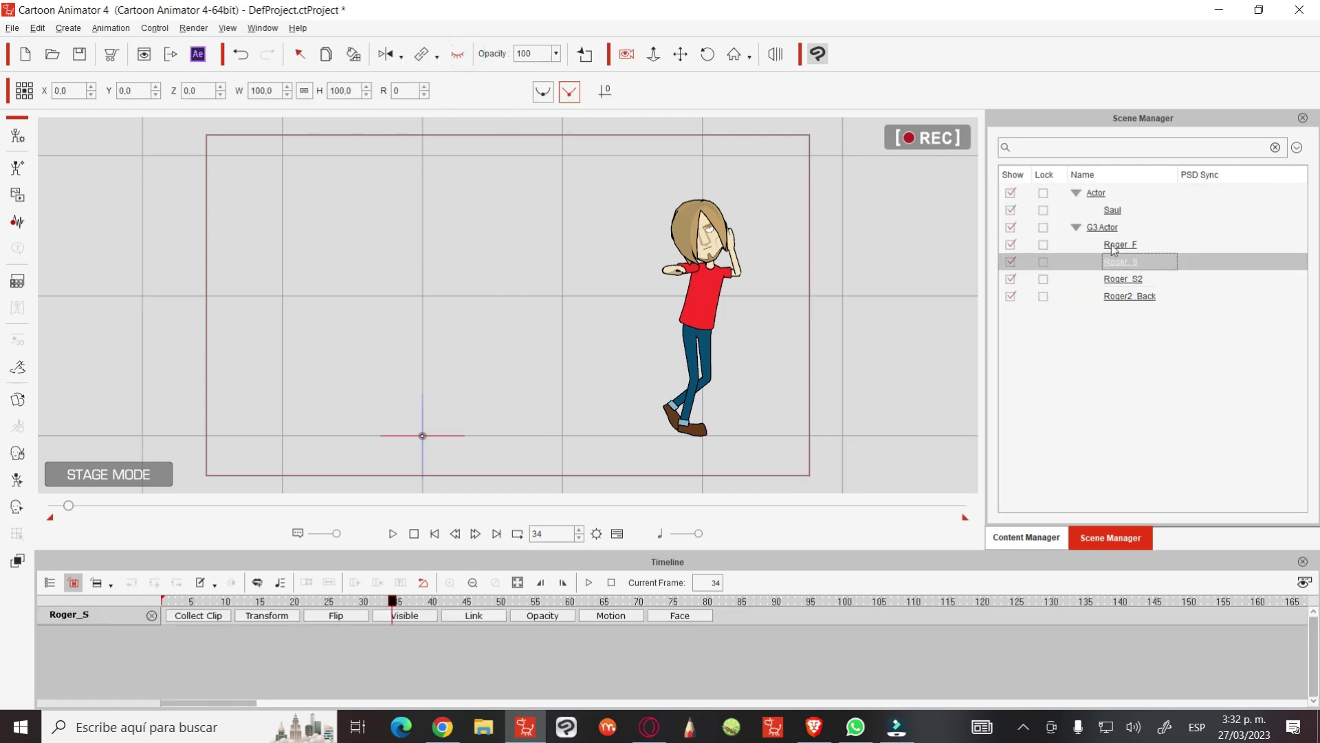
click(459, 53)
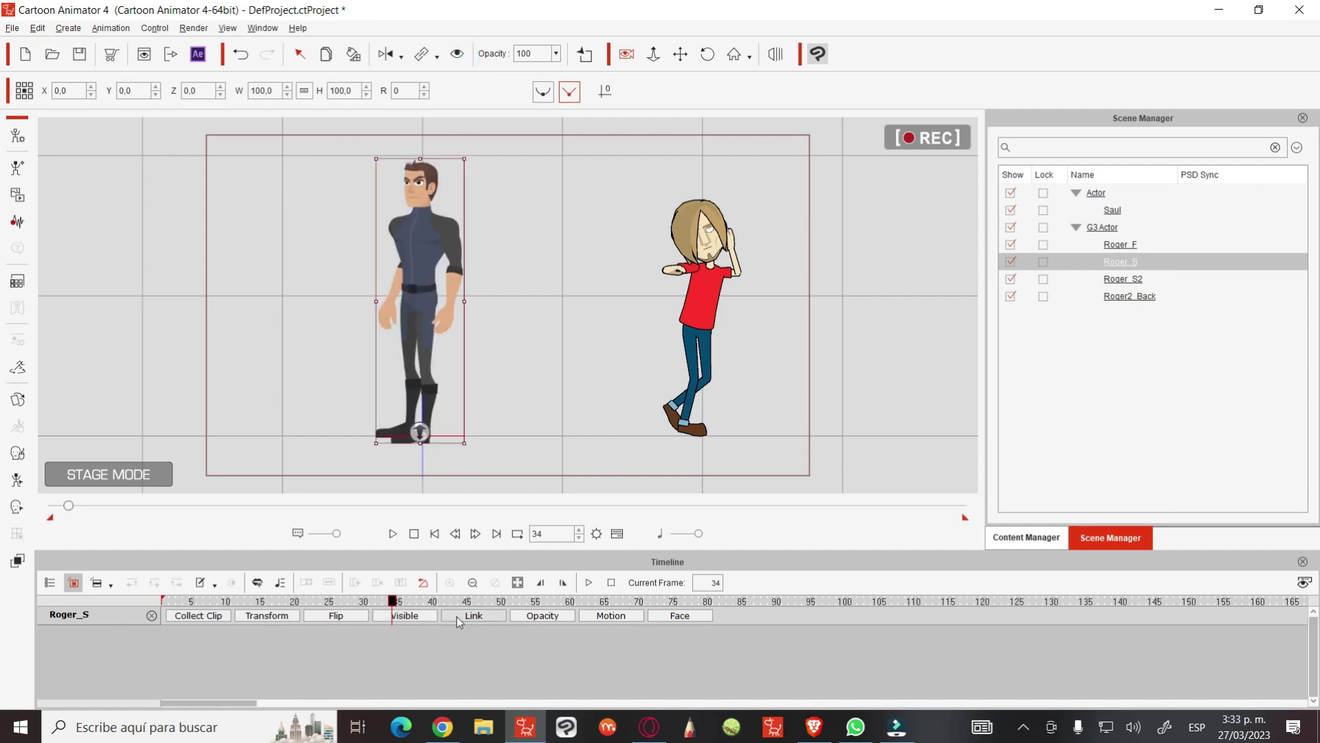
Key Flip at frame 33 and flip Roger_S horizontally at frame 34
click(347, 616)
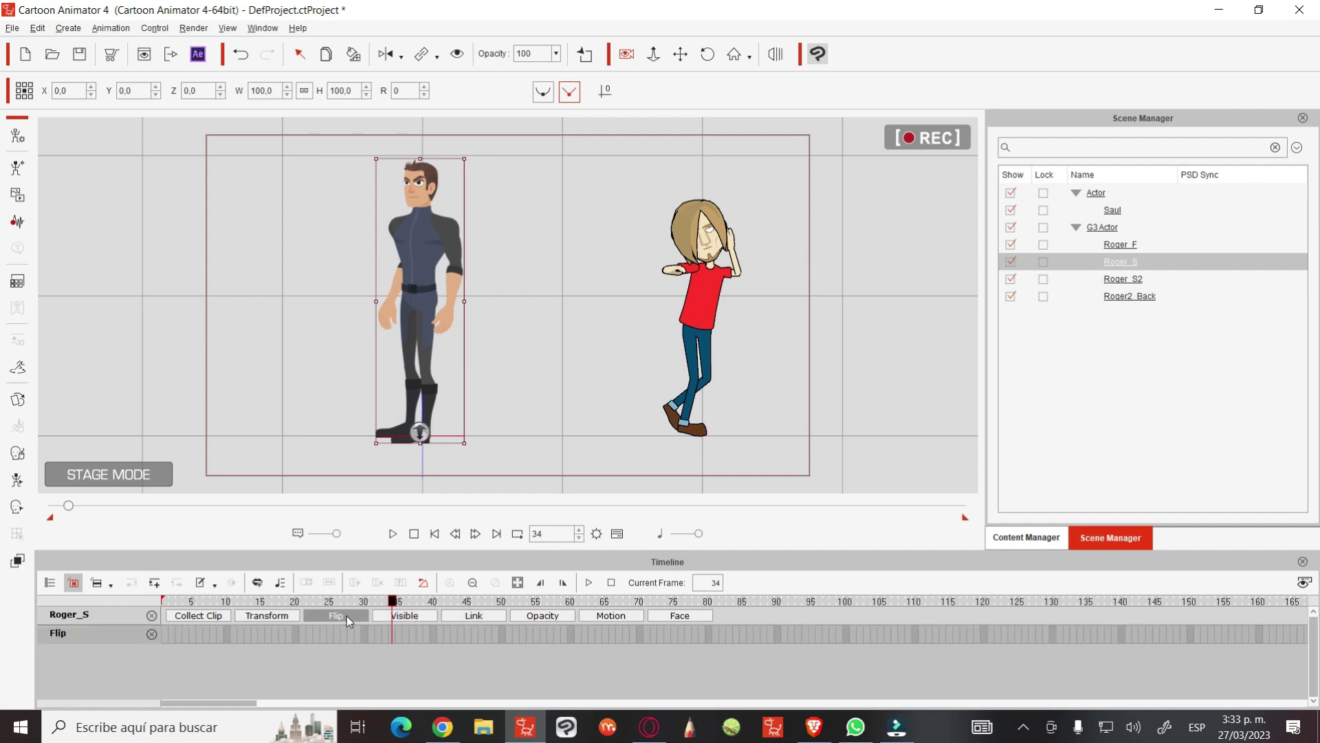
click(387, 635)
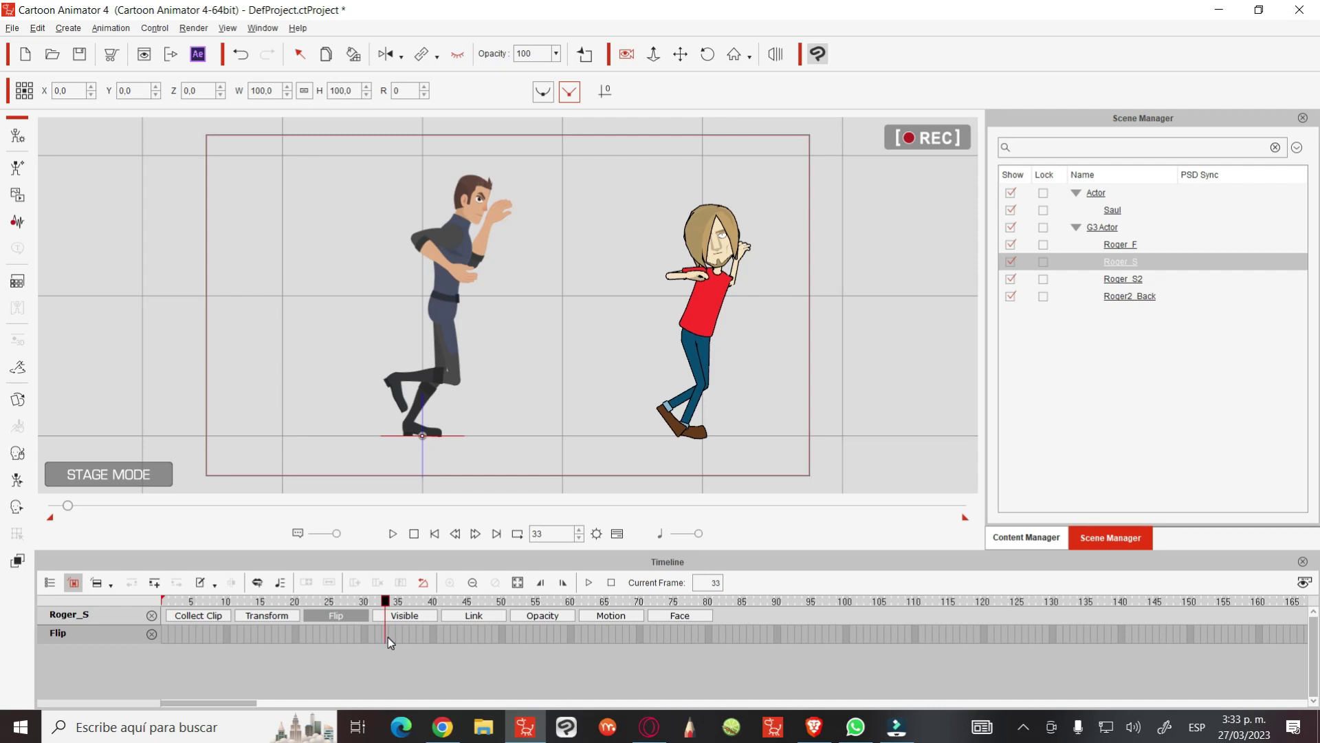
click(386, 636)
click(392, 599)
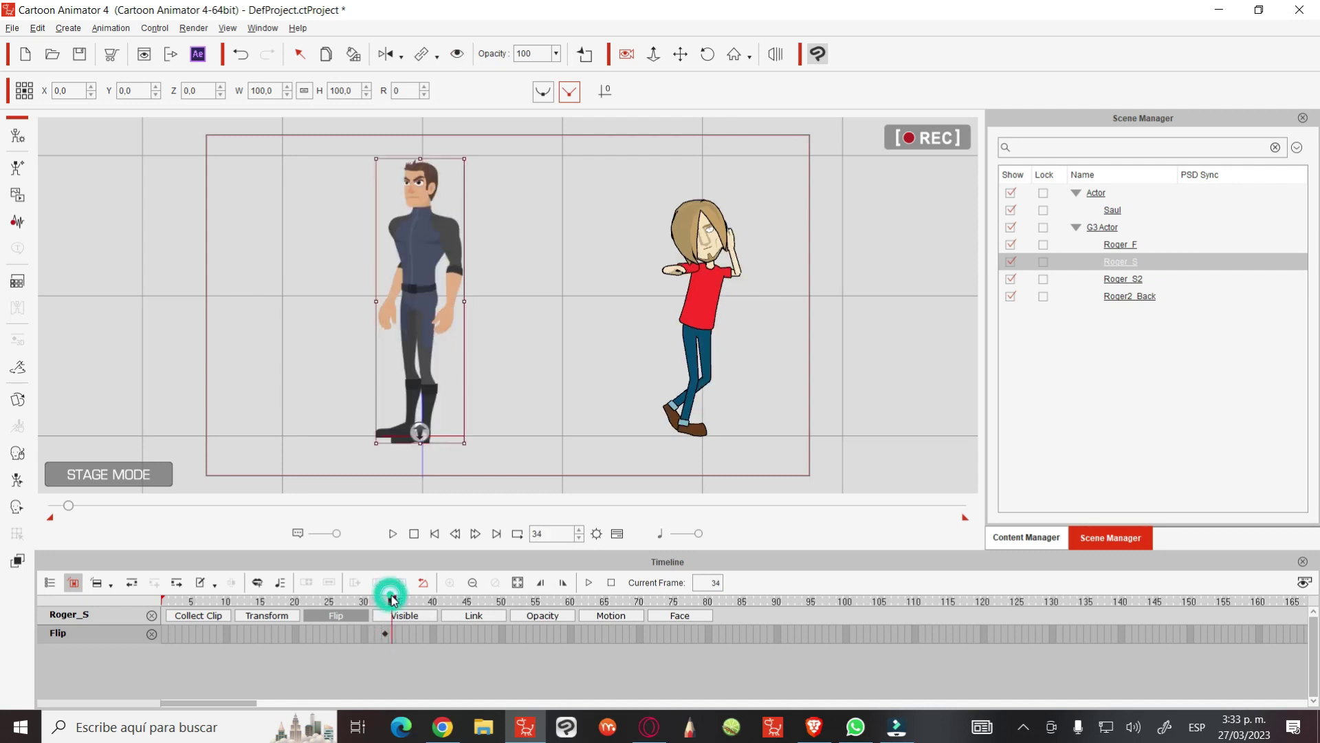
click(385, 54)
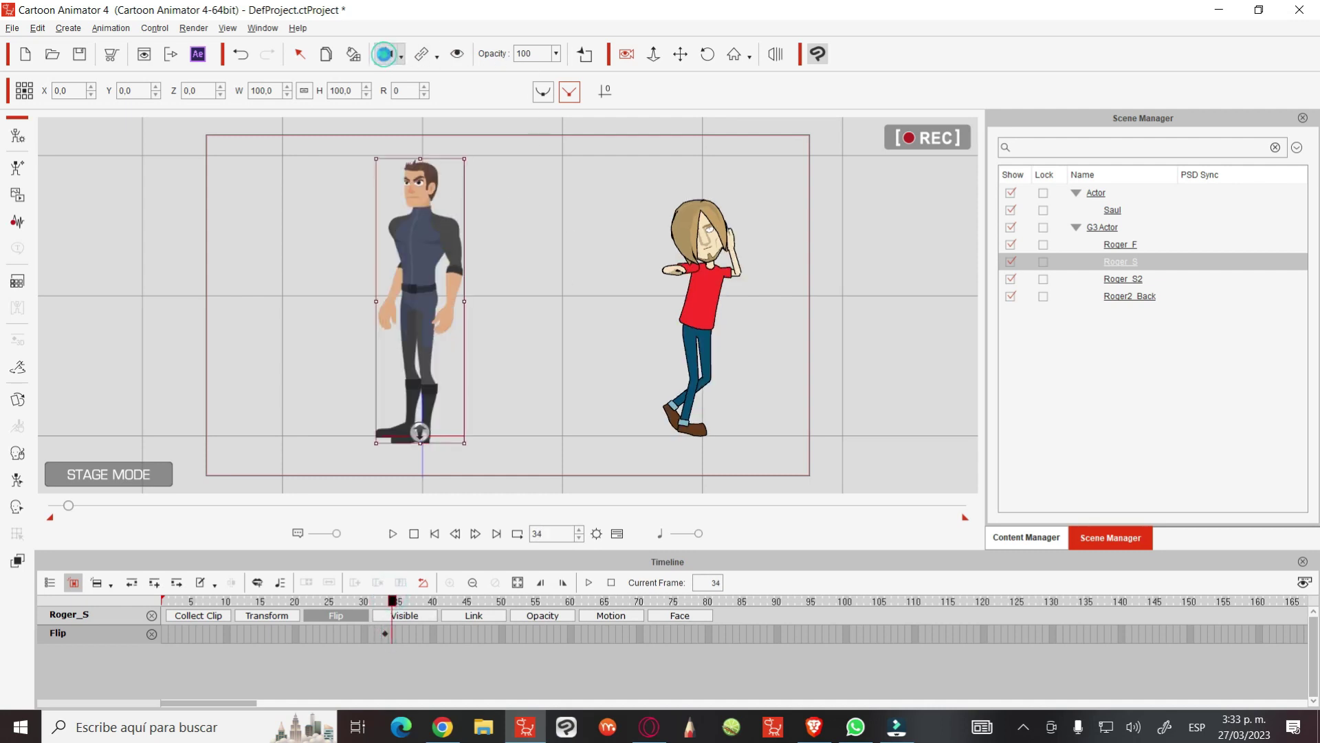
click(592, 319)
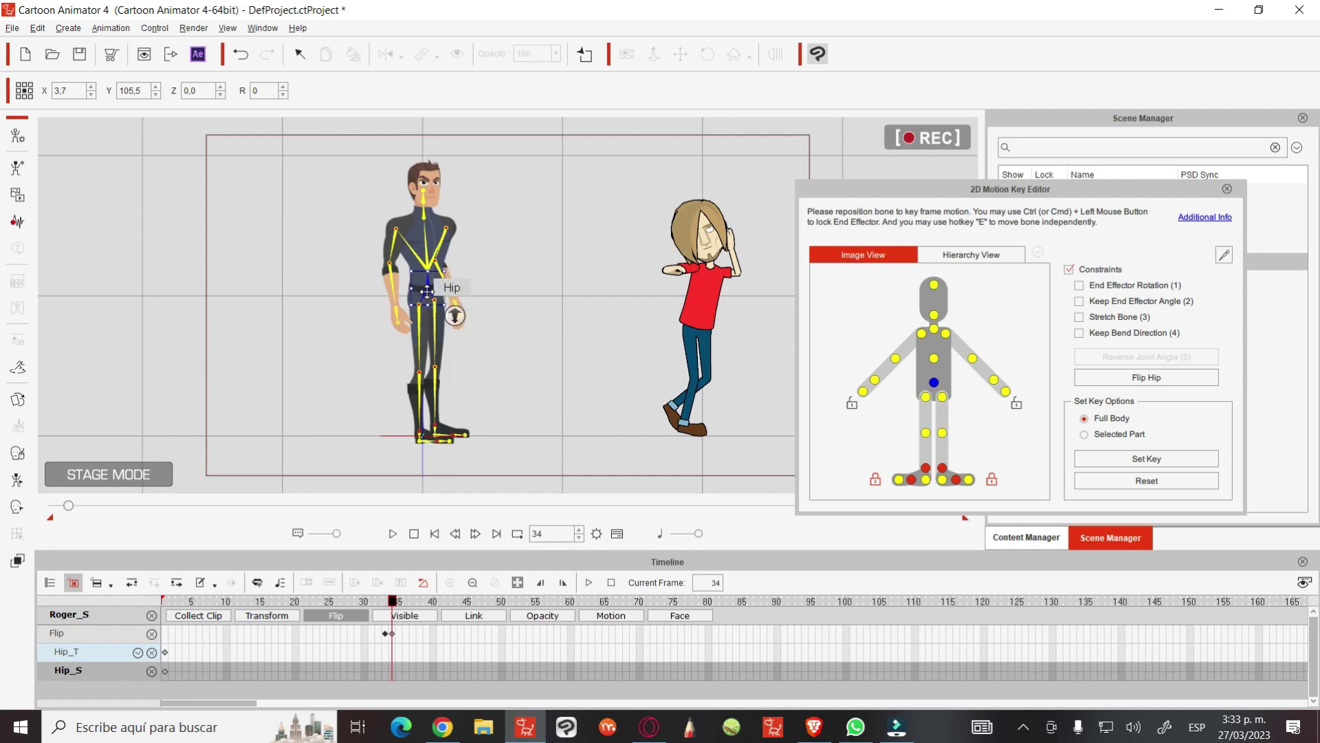
Lower Roger_S's hip into a crouch and lift his right foot, pointing it down
drag(427, 292, 427, 299)
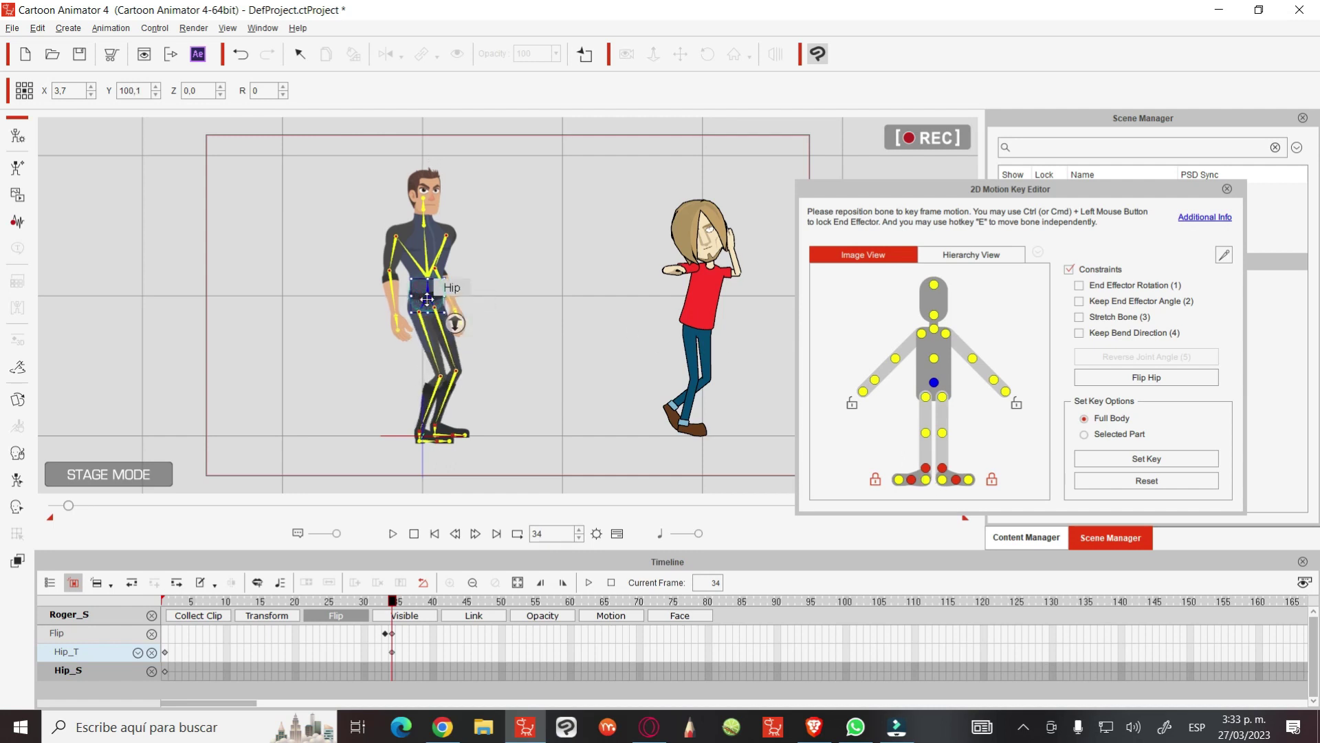
click(925, 469)
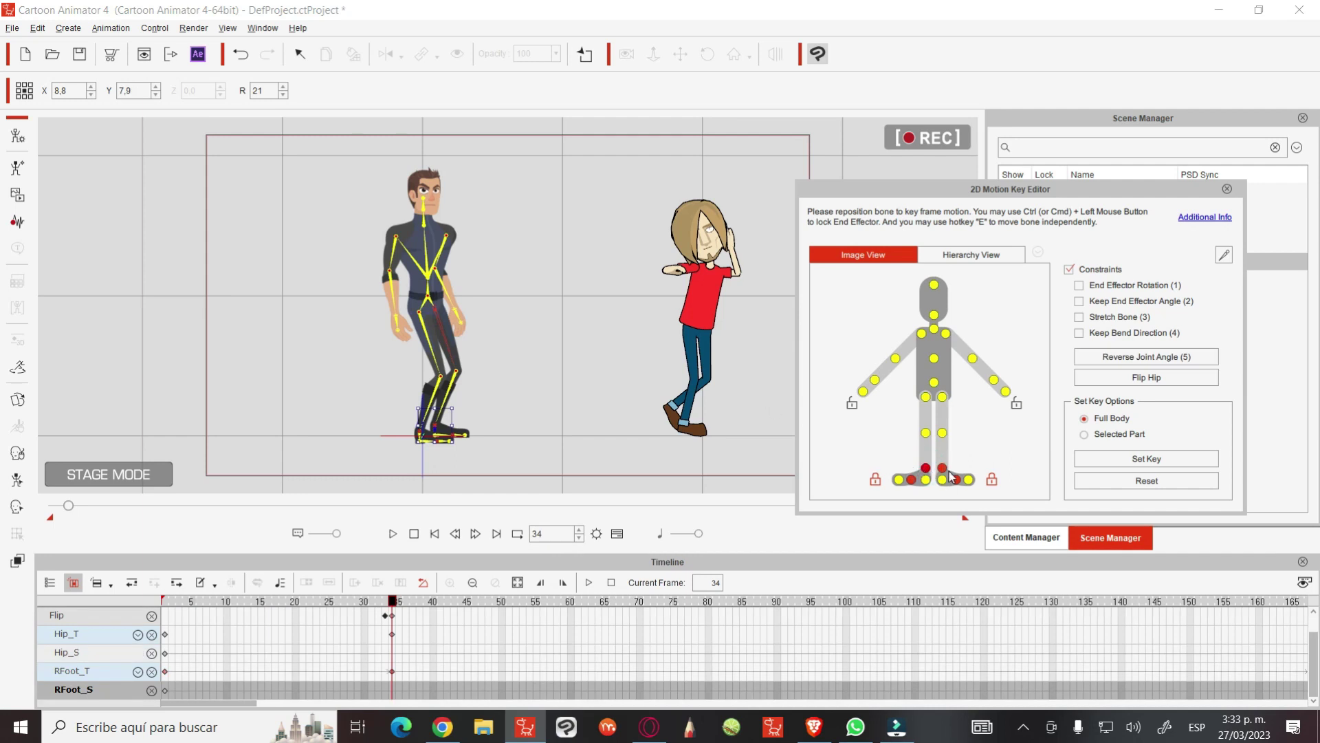
click(942, 467)
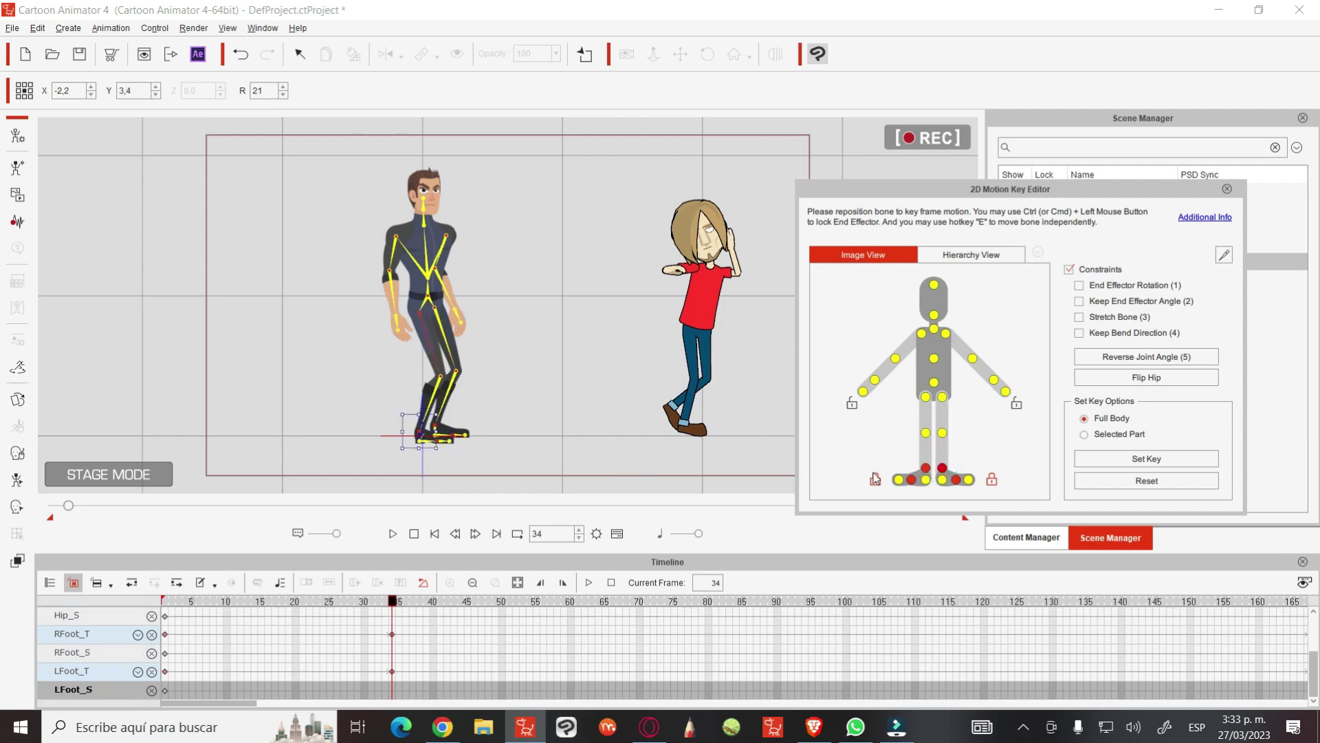
click(925, 469)
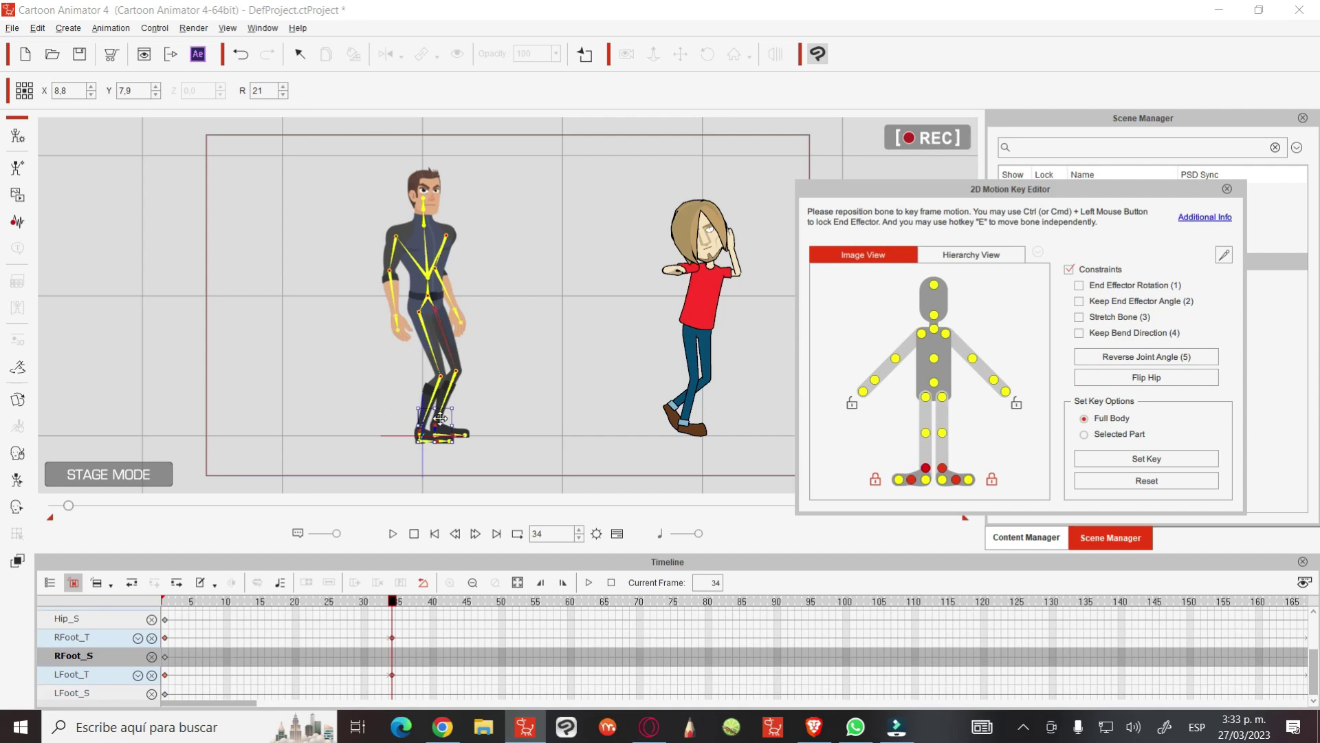
drag(440, 417, 399, 374)
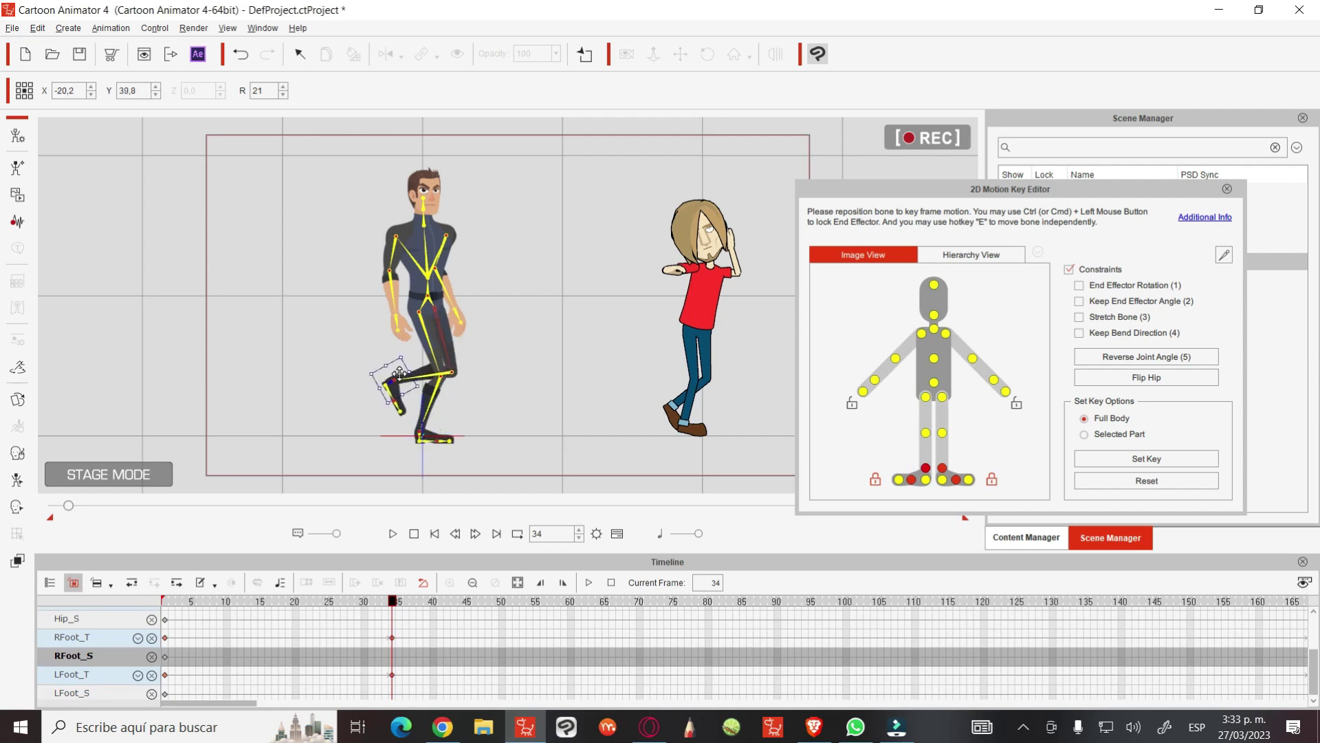
mouse_move(420, 399)
mouse_down()
mouse_move(401, 398)
mouse_move(410, 389)
mouse_up()
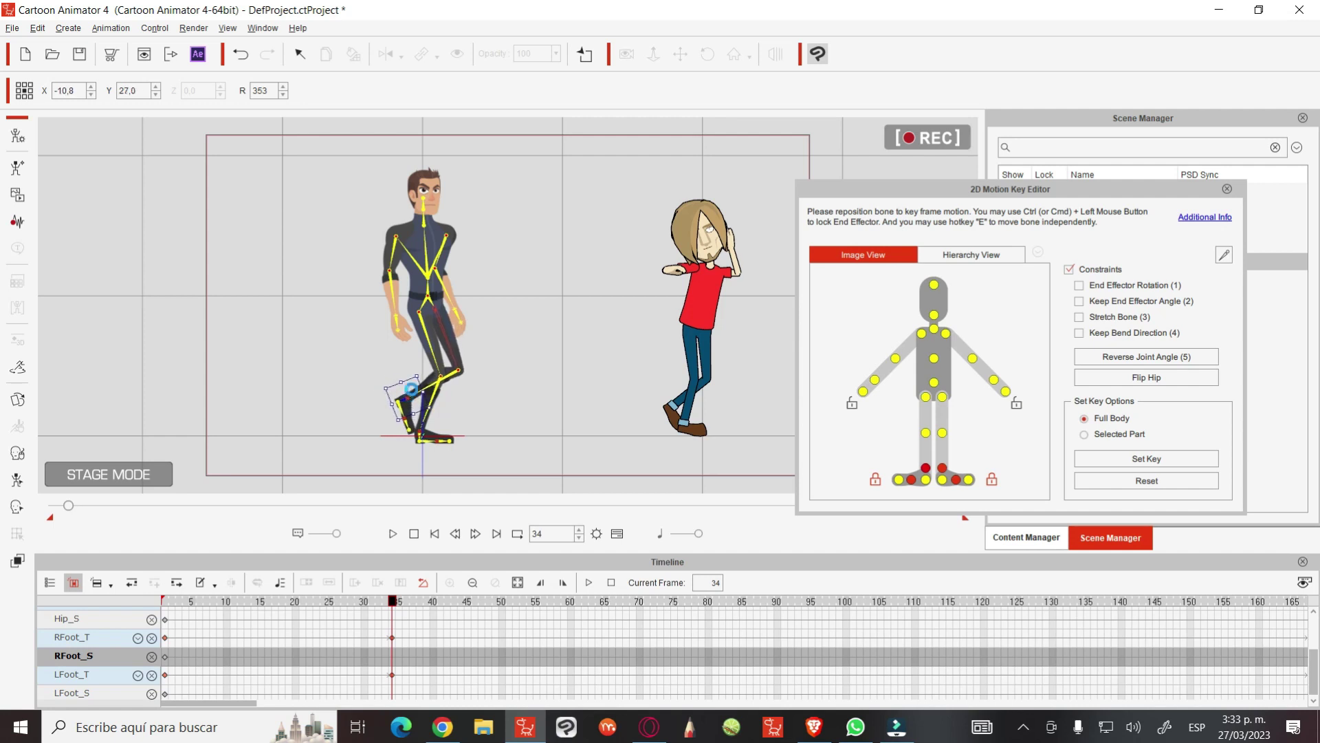
Bend the arms: left hand up by the hip then outward, right hand to shoulder height
drag(399, 317, 410, 269)
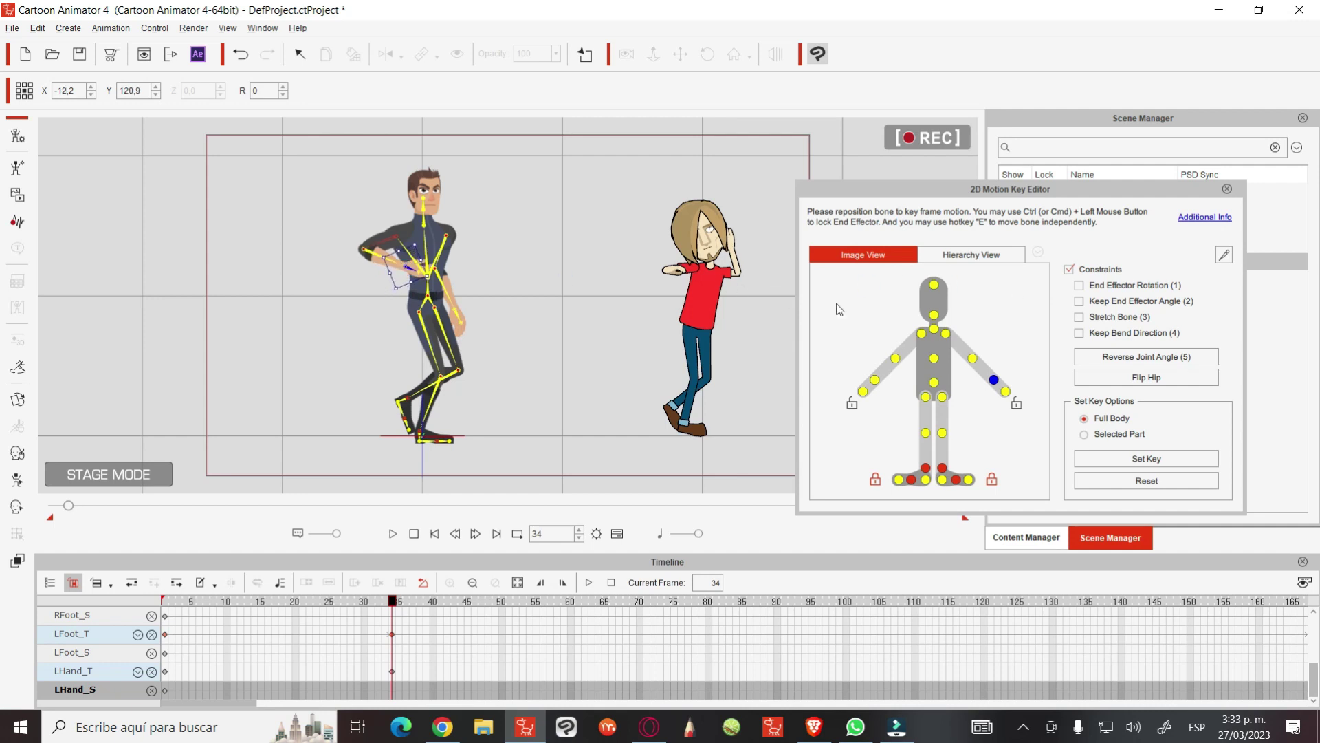
click(875, 379)
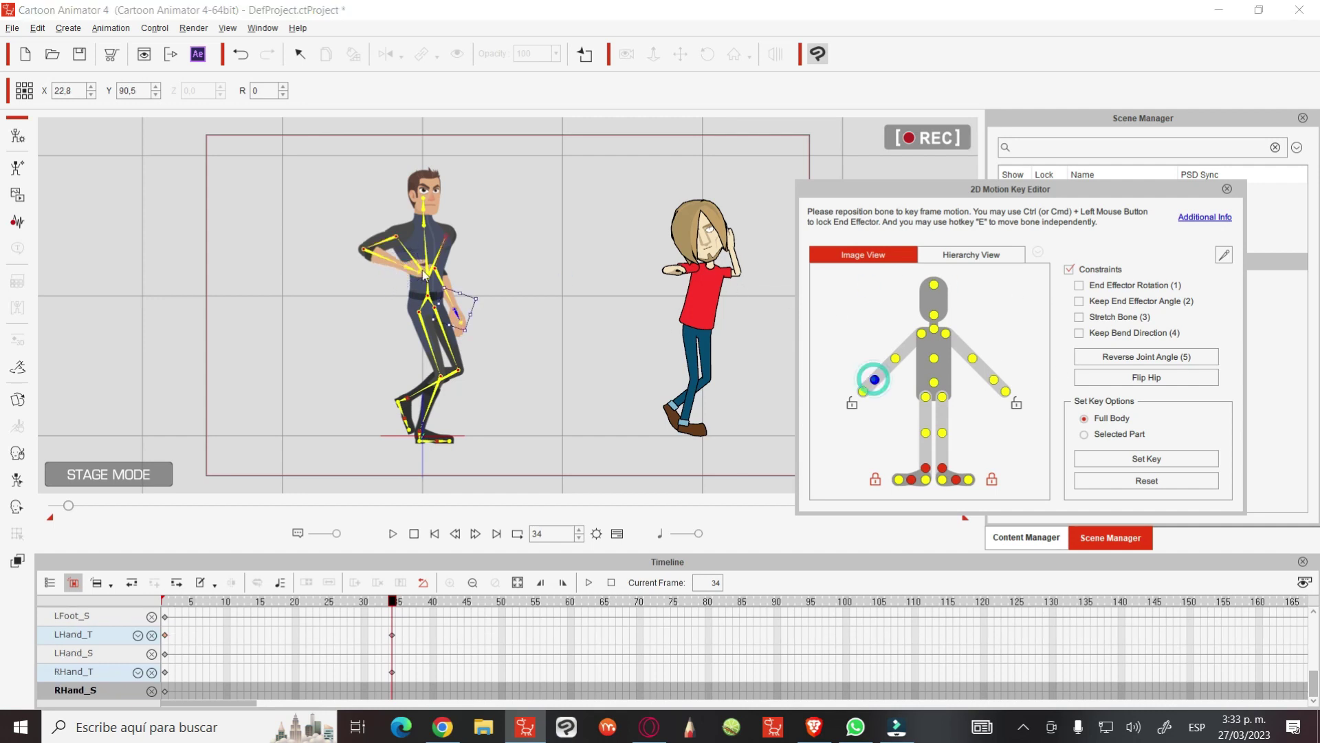
drag(451, 294, 467, 212)
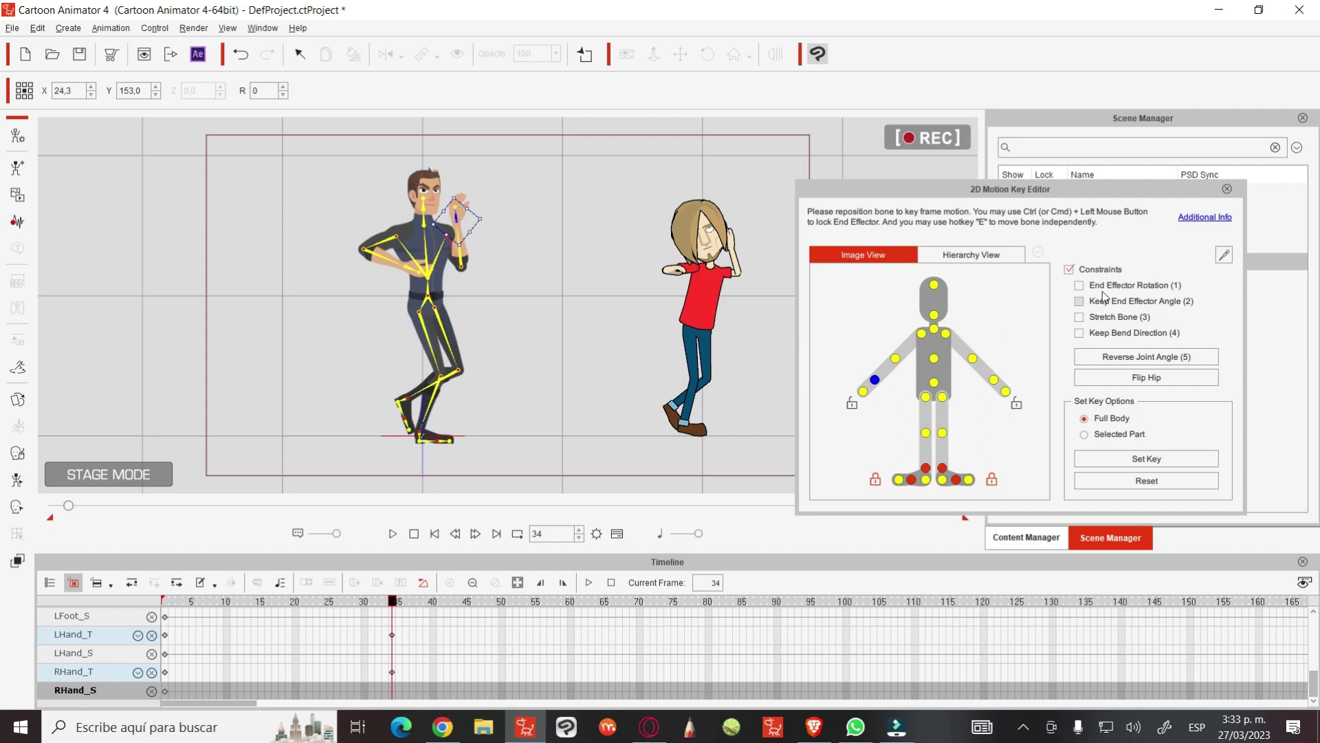
click(1068, 269)
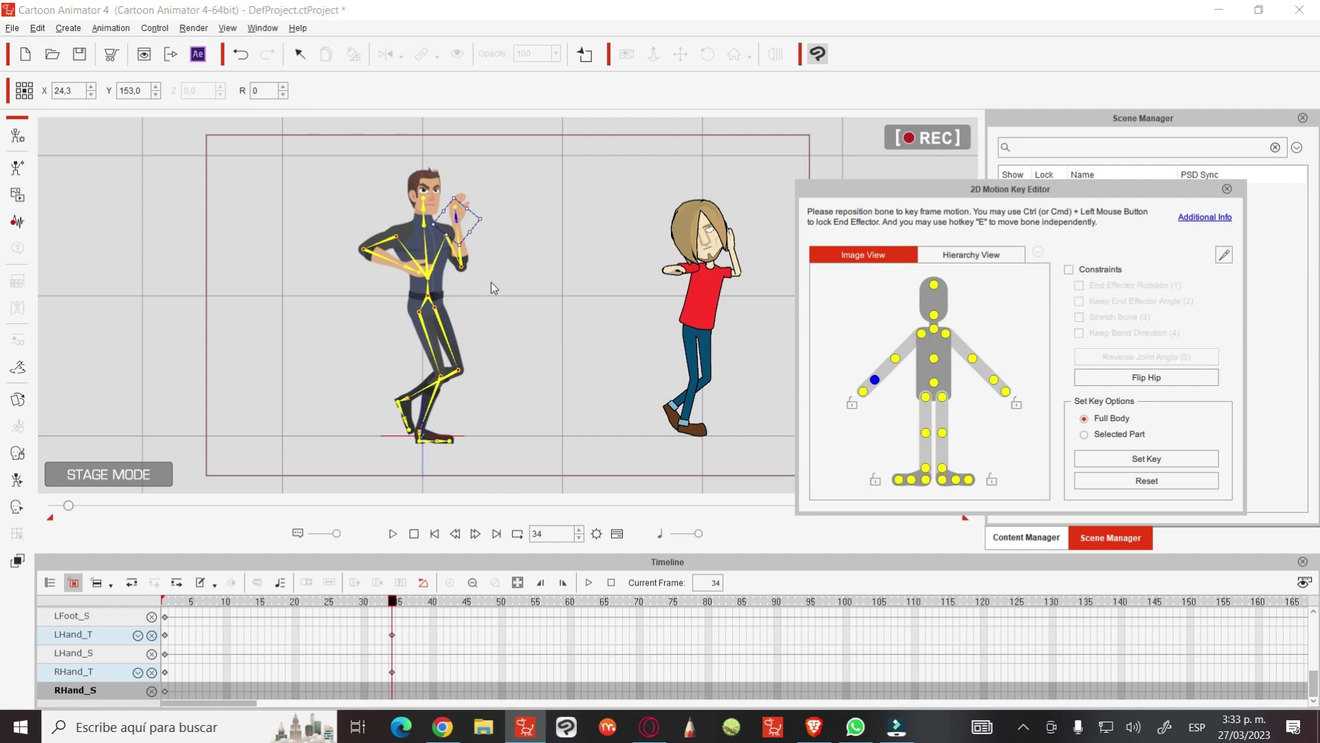
click(411, 265)
drag(412, 265, 381, 250)
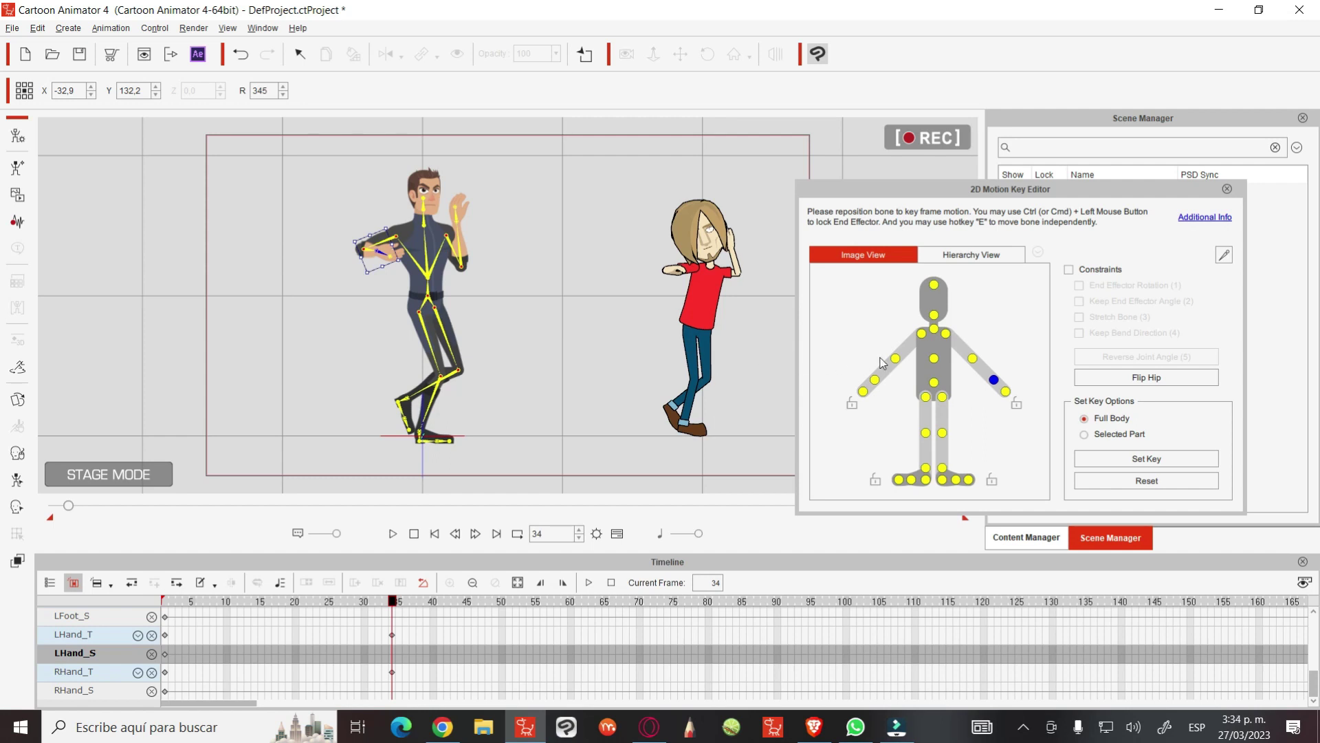
Rotate the torso clockwise and tilt the head to one side, then close the editor
click(934, 357)
click(1069, 270)
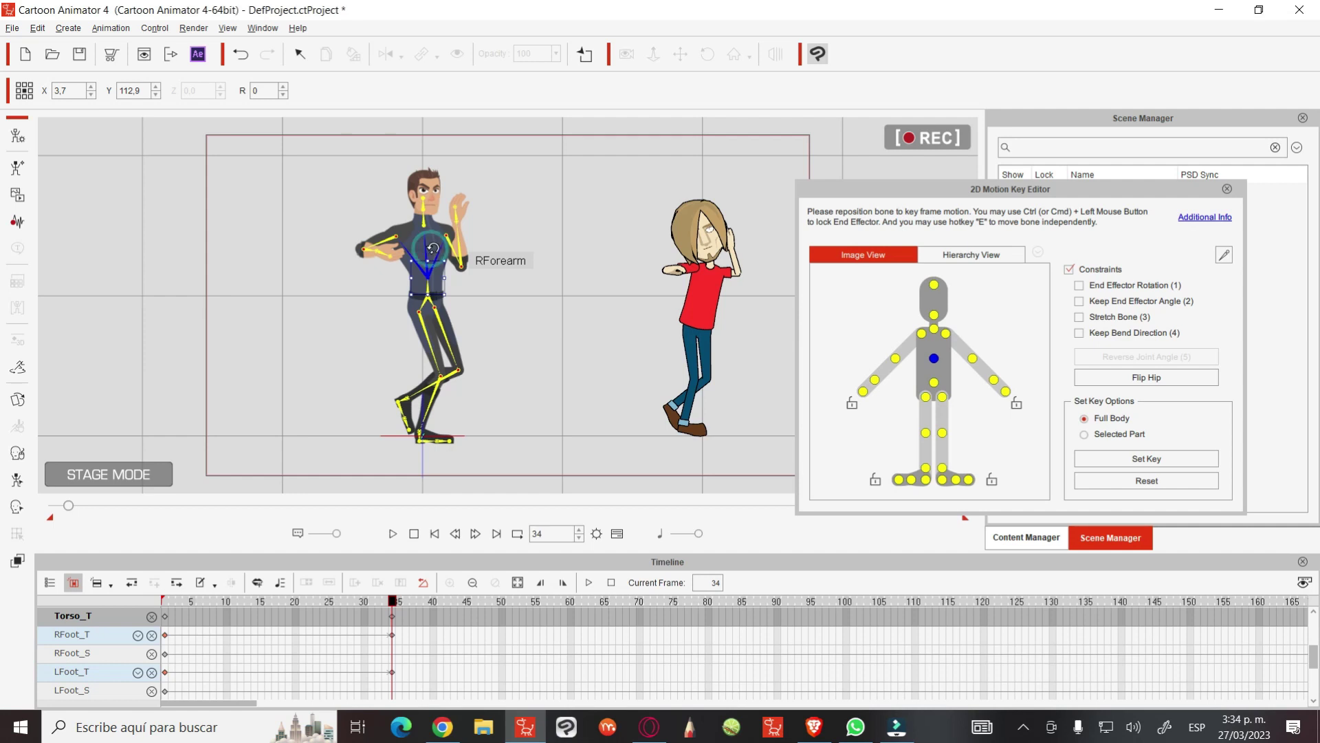
drag(430, 249, 503, 261)
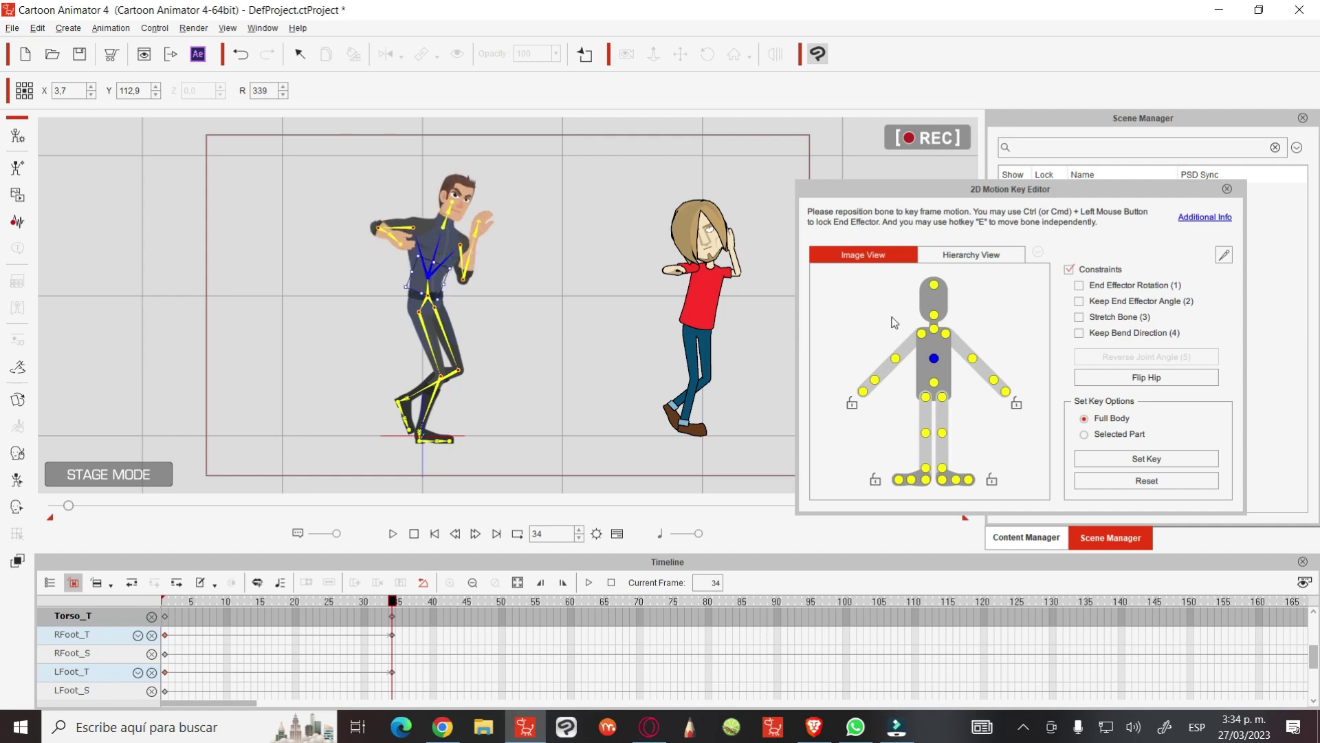
click(933, 315)
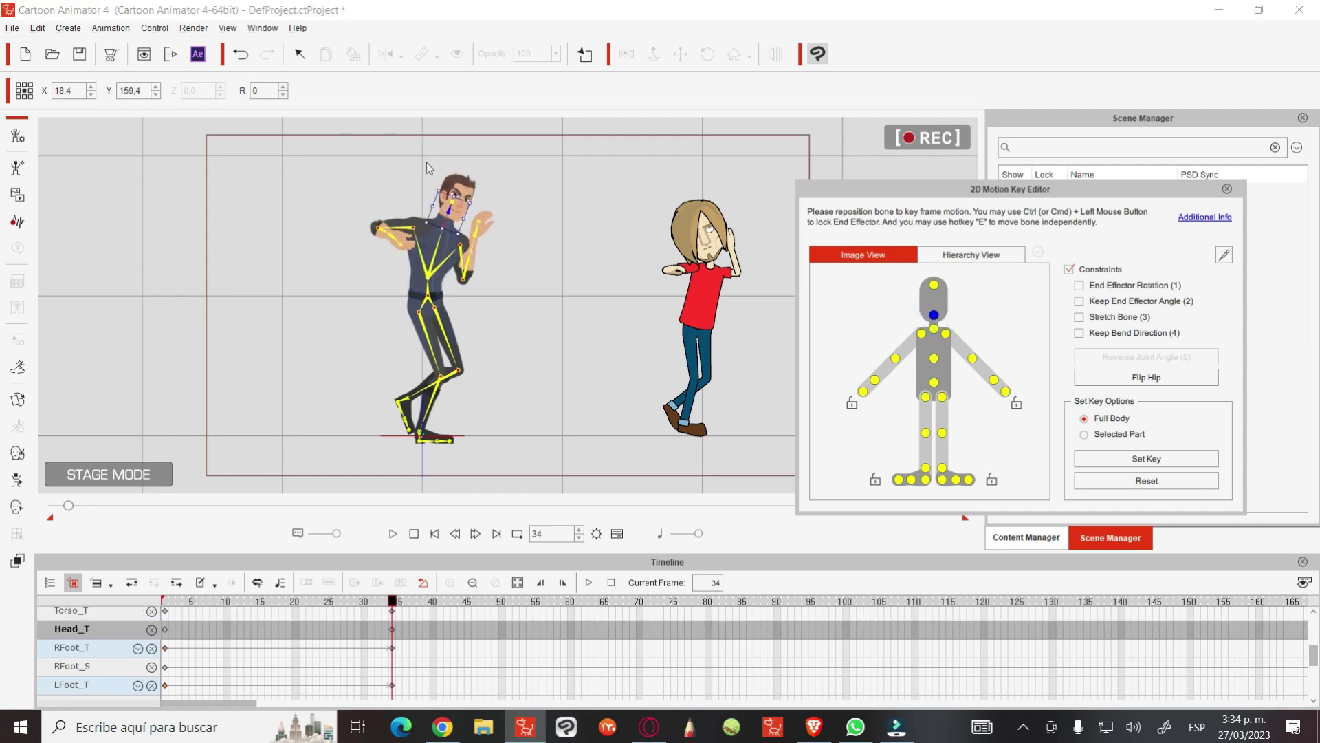
drag(448, 191, 446, 239)
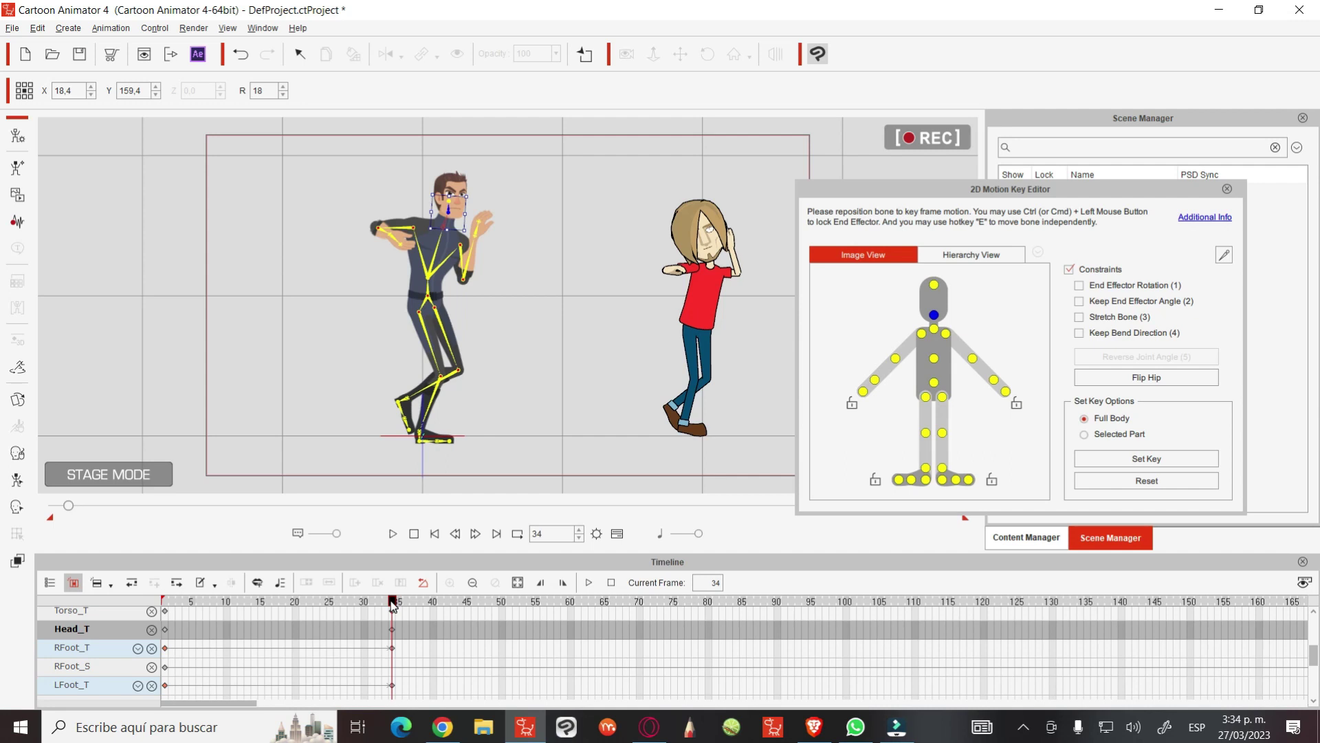
click(1226, 190)
Open Roger_S's Face Key Editor and expand the Facial Clip tracks
click(16, 507)
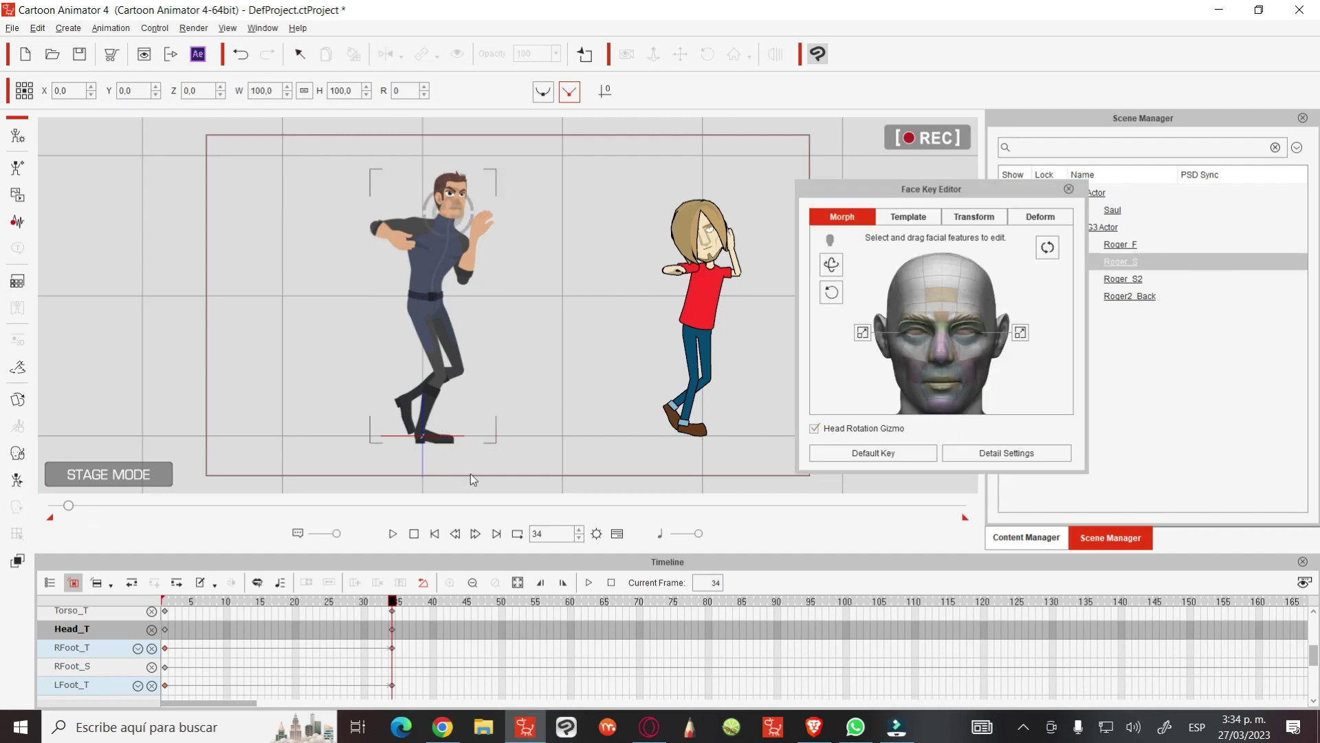
scroll(329, 634, down, 2)
scroll(328, 634, down, 3)
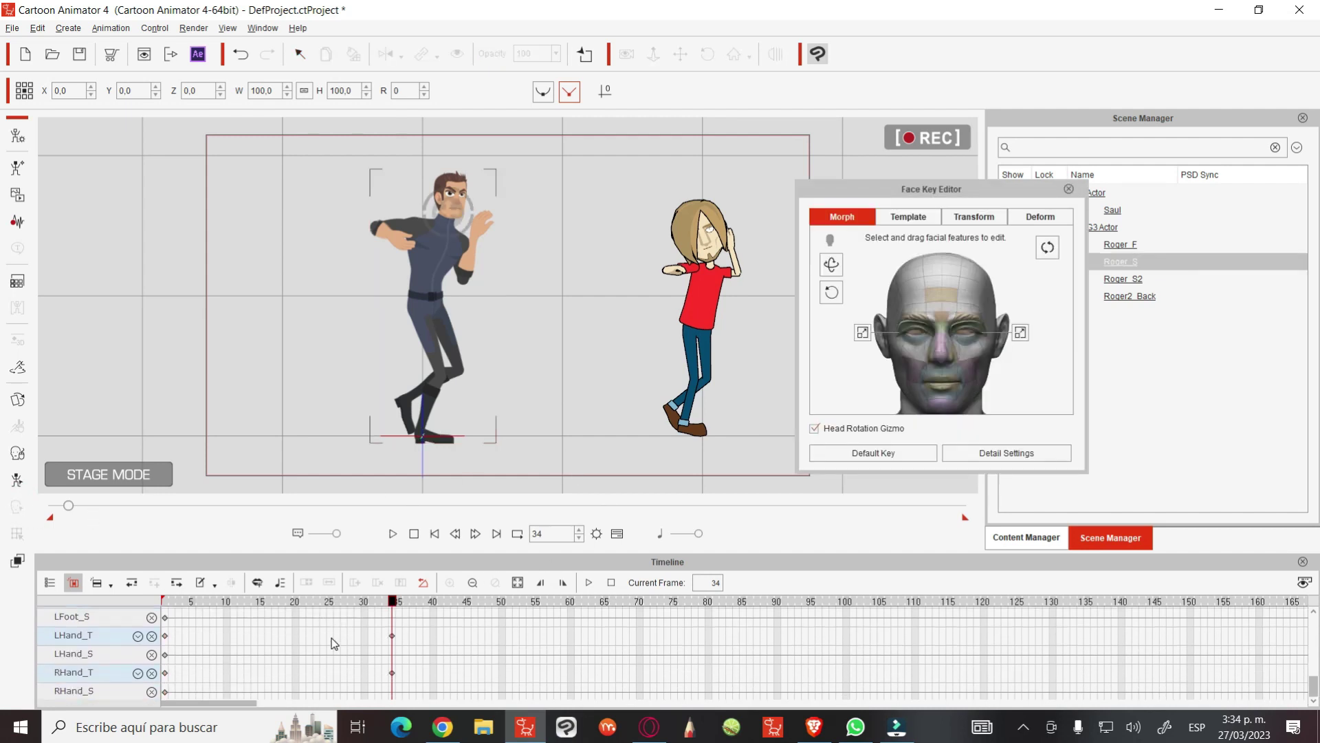
scroll(327, 664, up, 3)
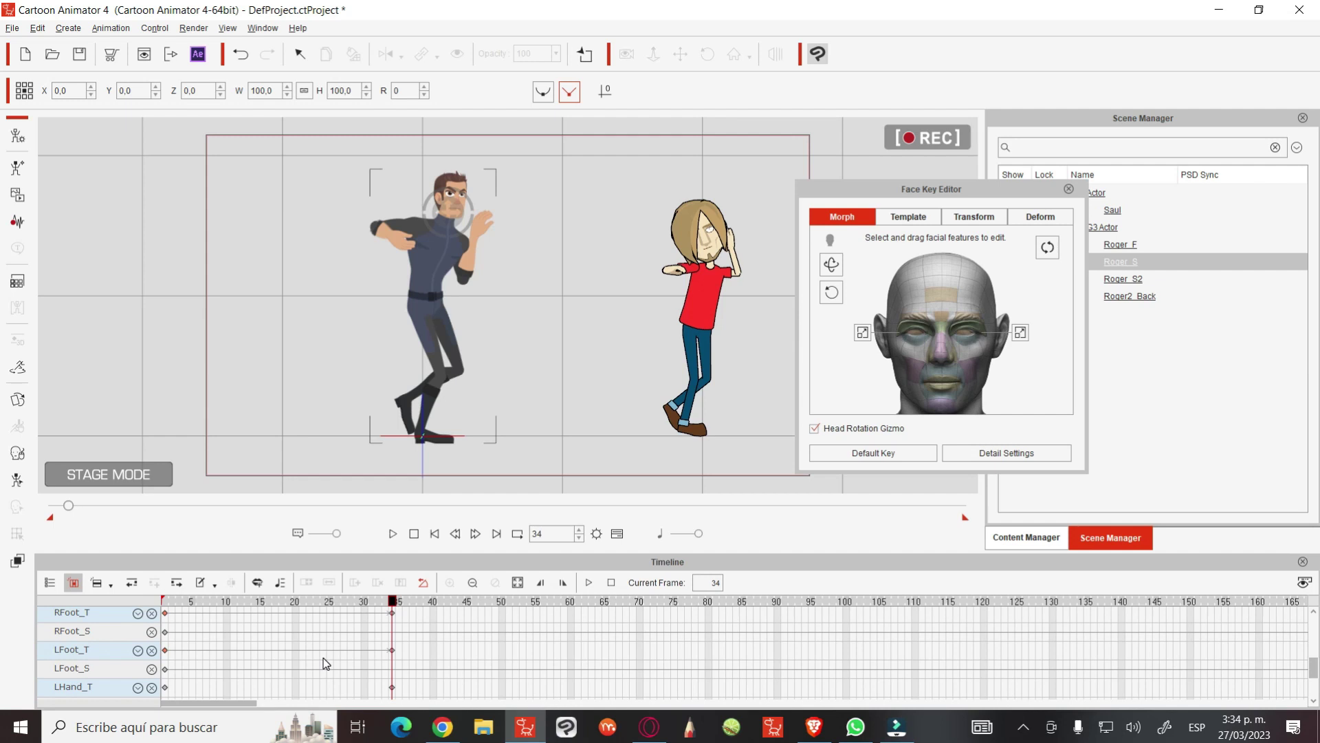
scroll(362, 657, up, 3)
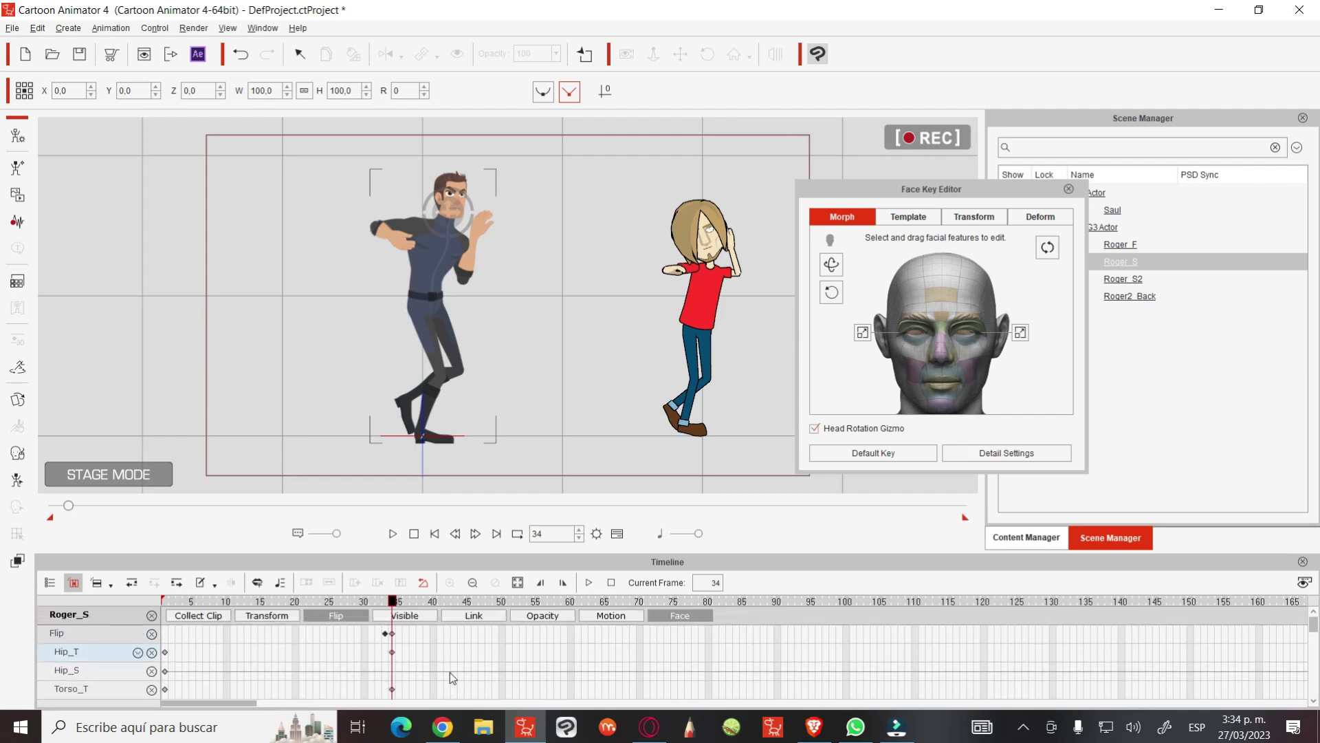
scroll(433, 662, down, 2)
scroll(423, 658, down, 2)
scroll(420, 654, down, 2)
scroll(418, 654, down, 2)
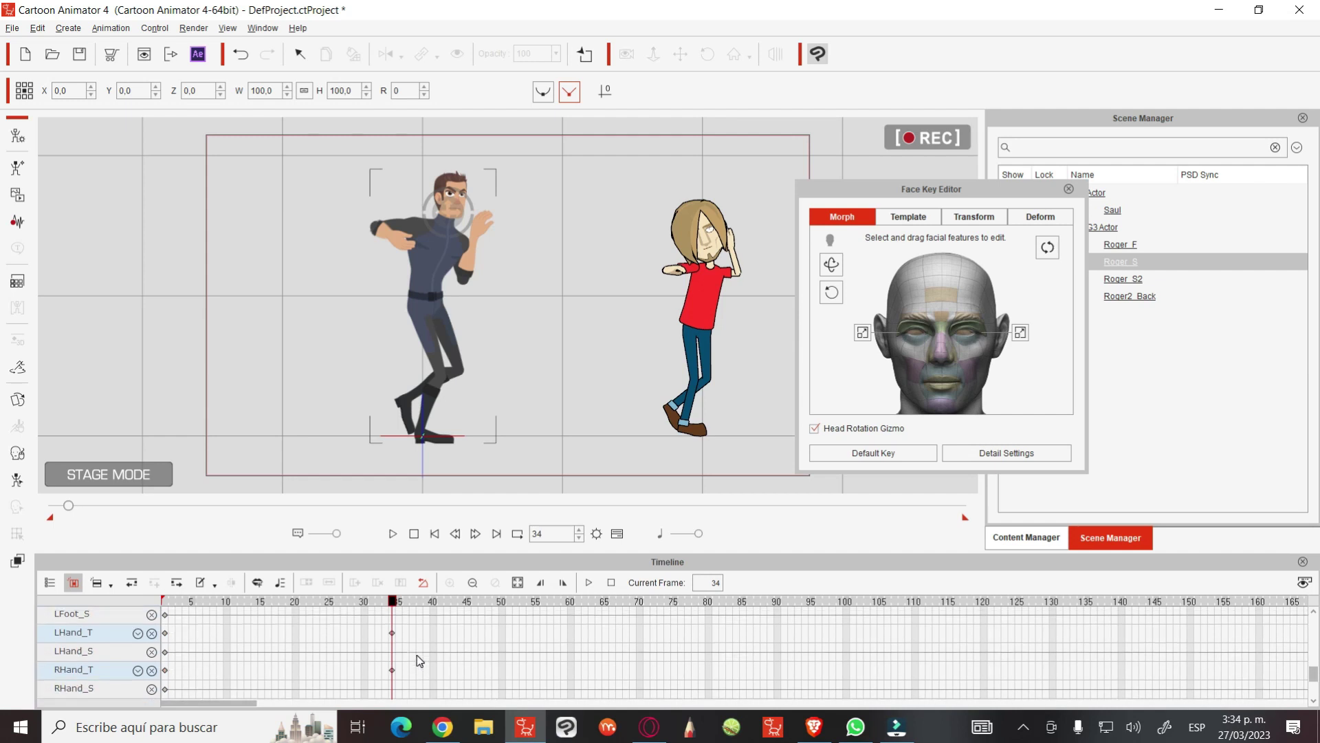
scroll(417, 654, down, 2)
scroll(417, 654, down, 2)
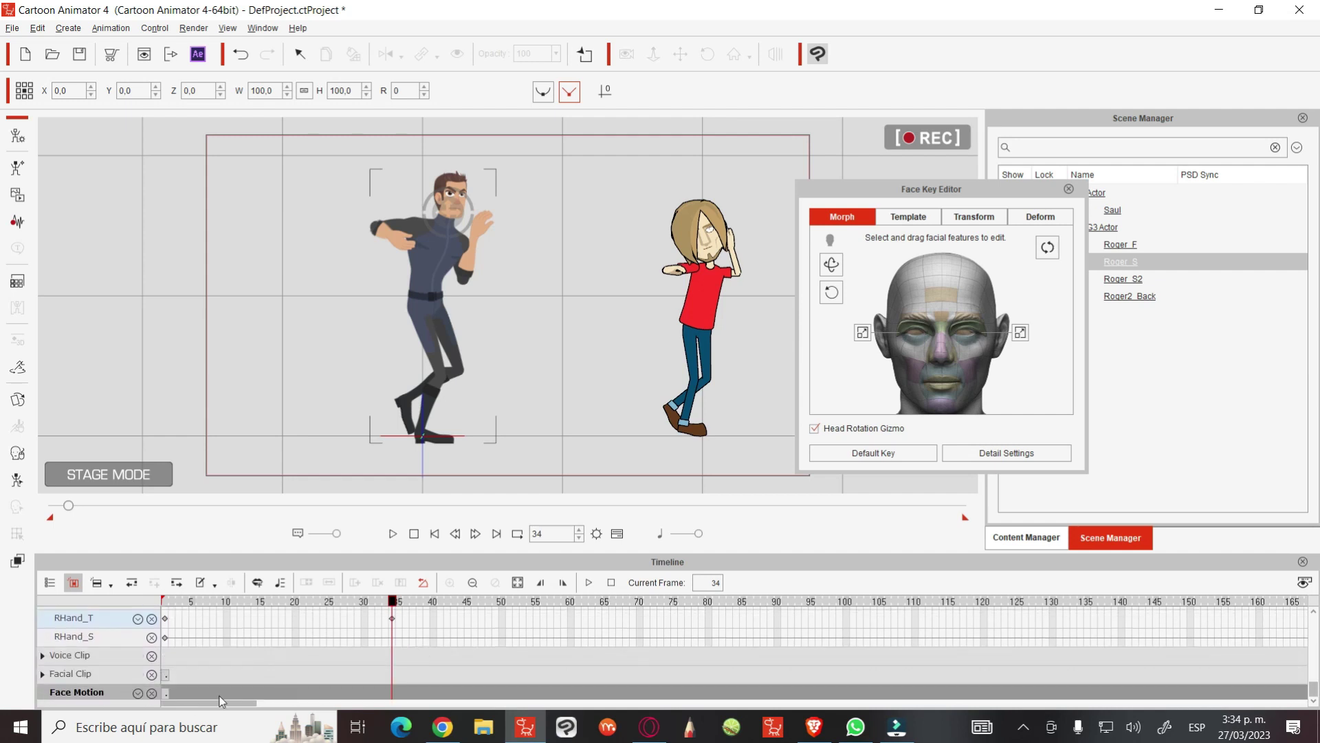
click(41, 674)
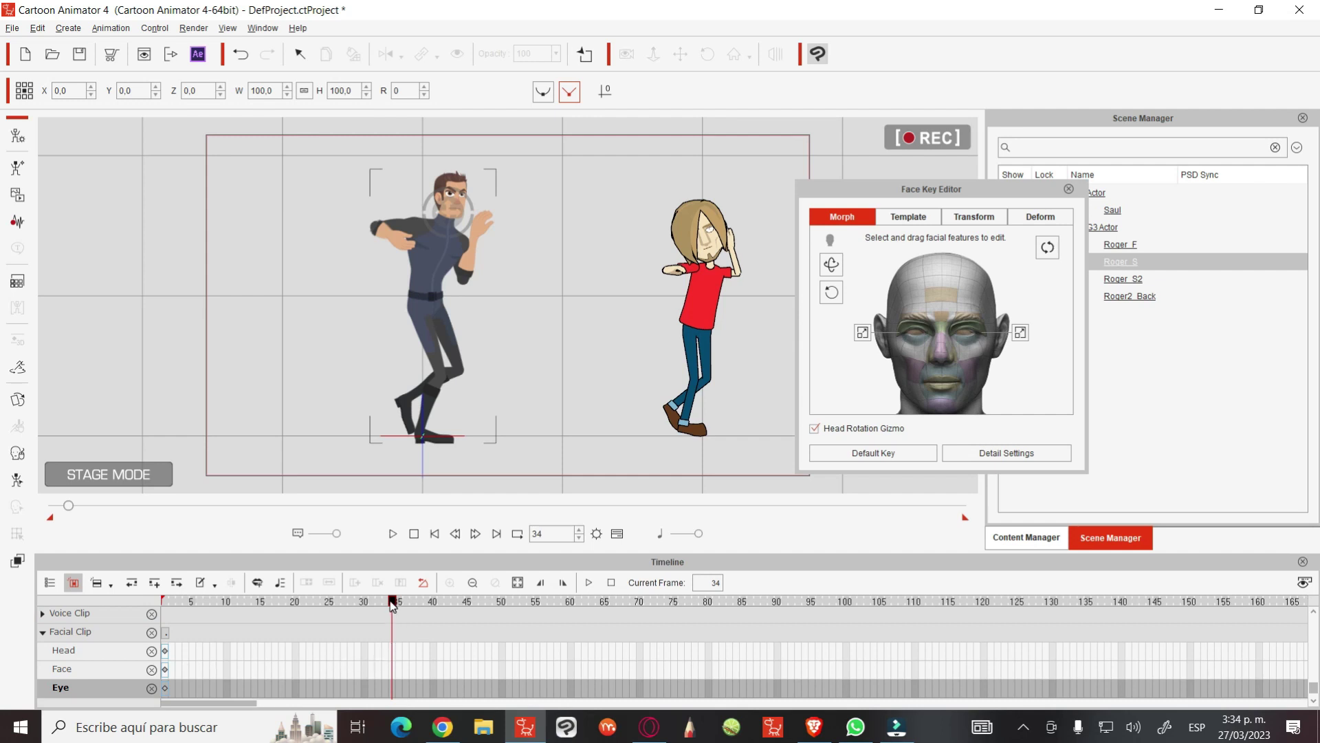
Add a head key at frame 33, then turn Roger's head to face front at frame 34
drag(392, 606, 386, 605)
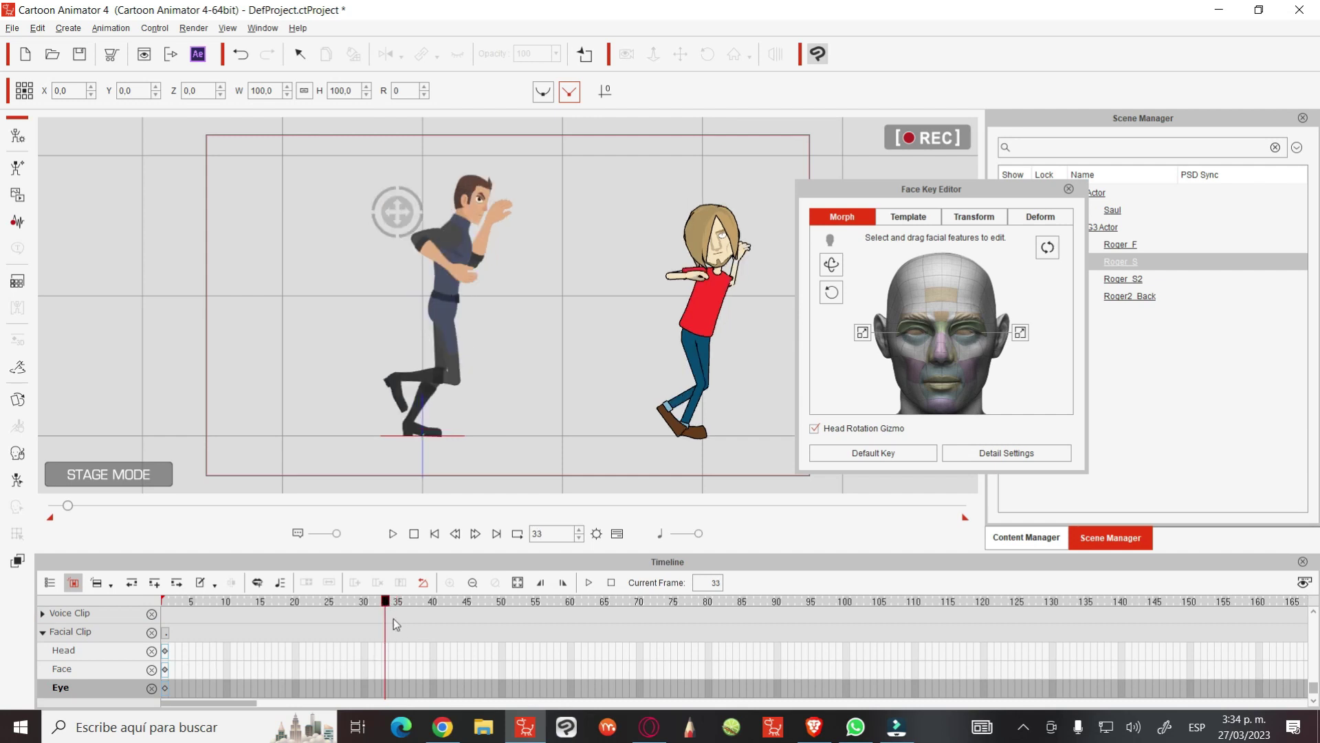
click(385, 649)
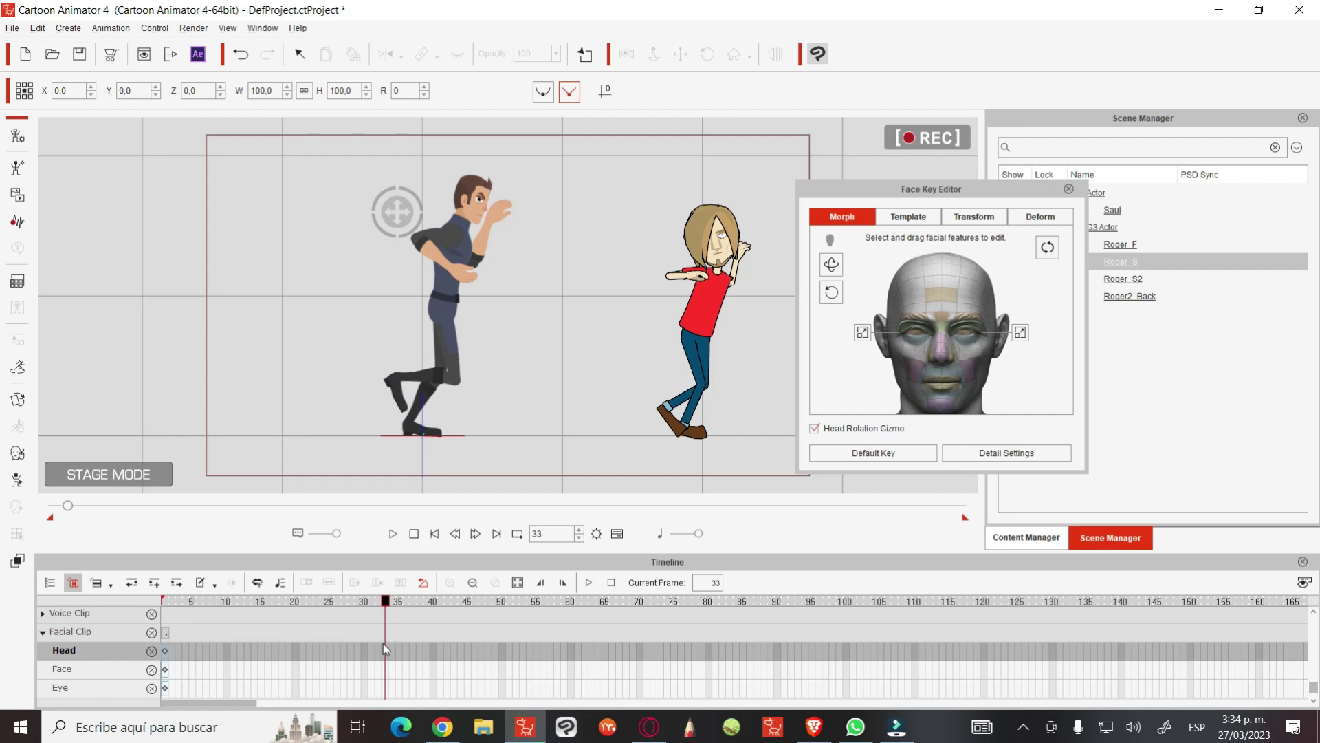
drag(389, 605, 393, 605)
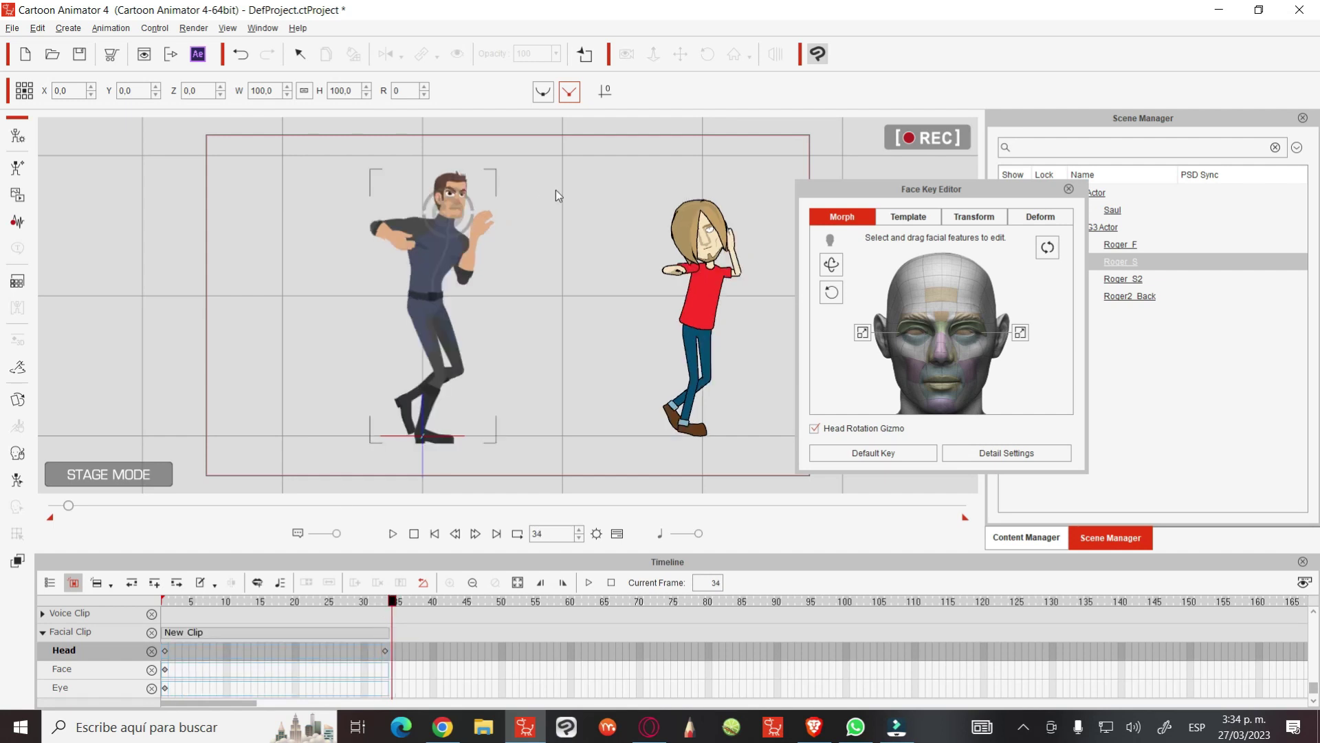
mouse_move(450, 209)
mouse_down()
mouse_move(329, 214)
mouse_move(373, 227)
mouse_move(389, 207)
mouse_up()
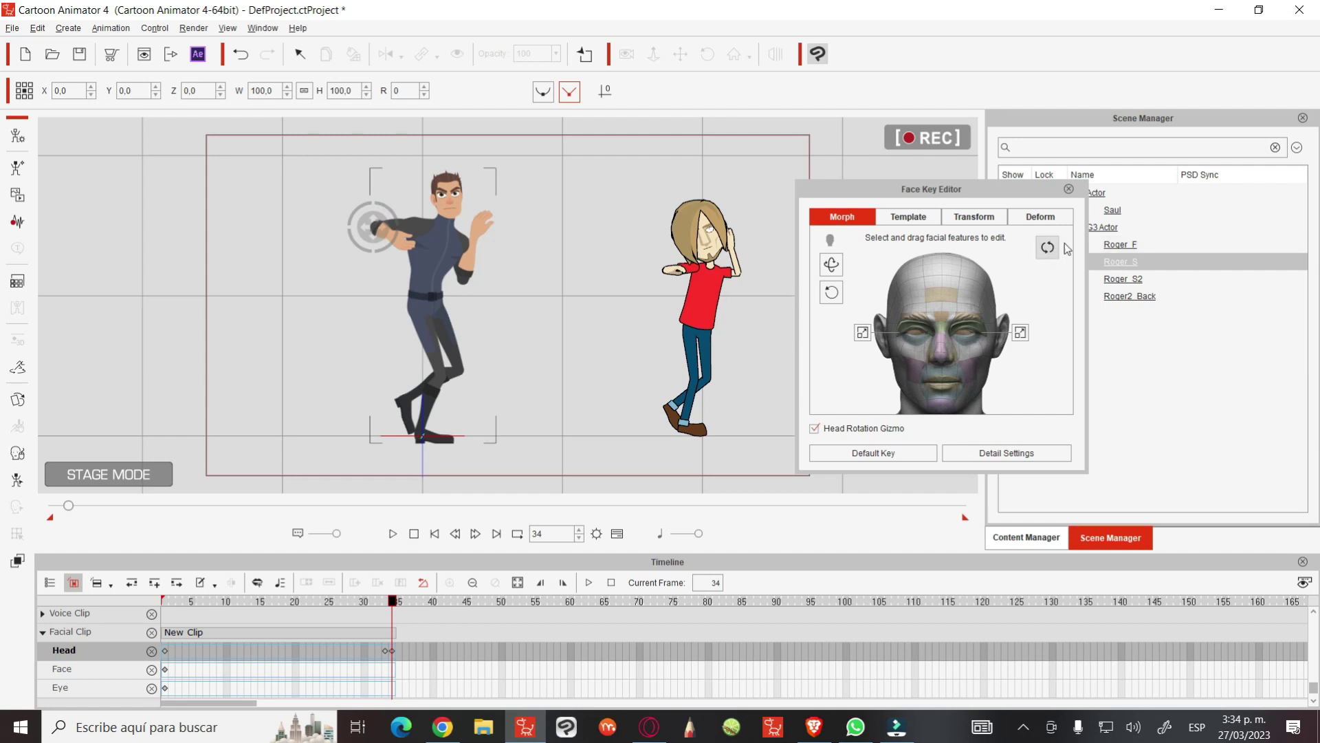
Close the Face Key Editor and scrub through frames 33–40, ending at frame 37
click(1069, 189)
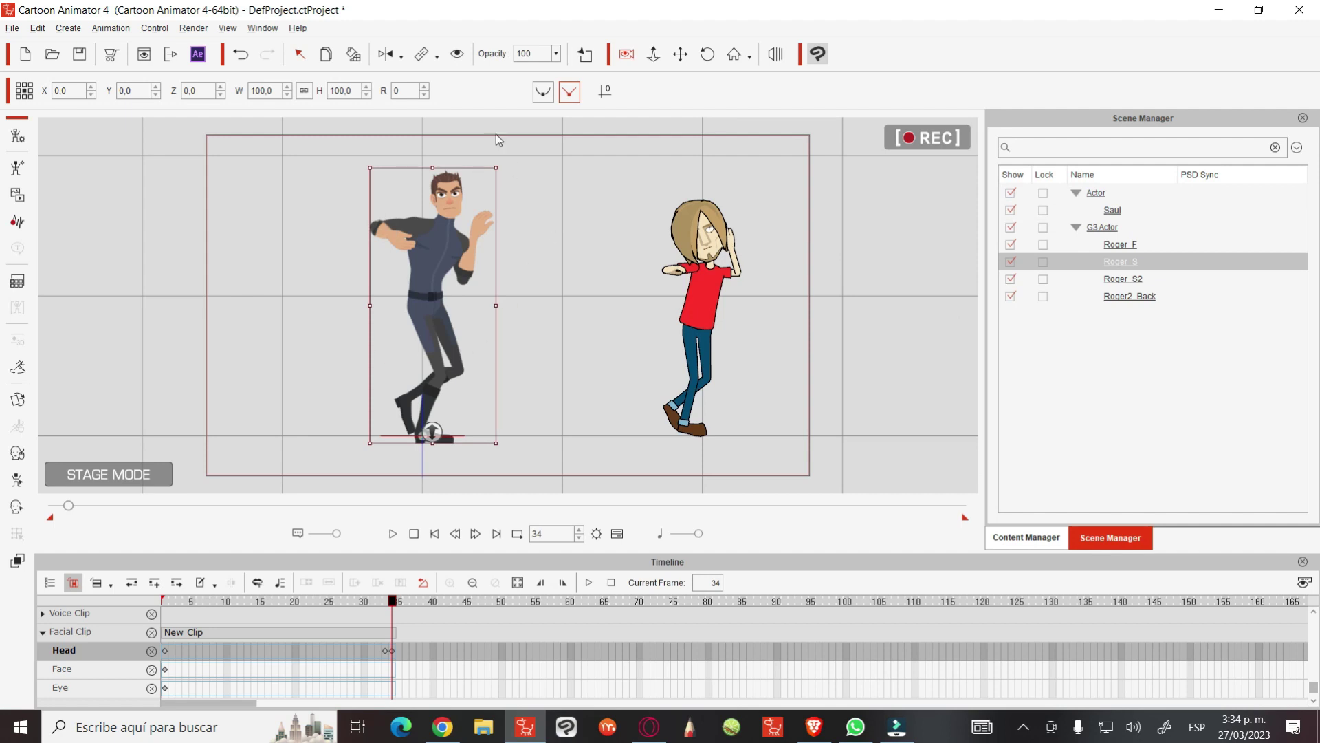
drag(338, 601, 435, 597)
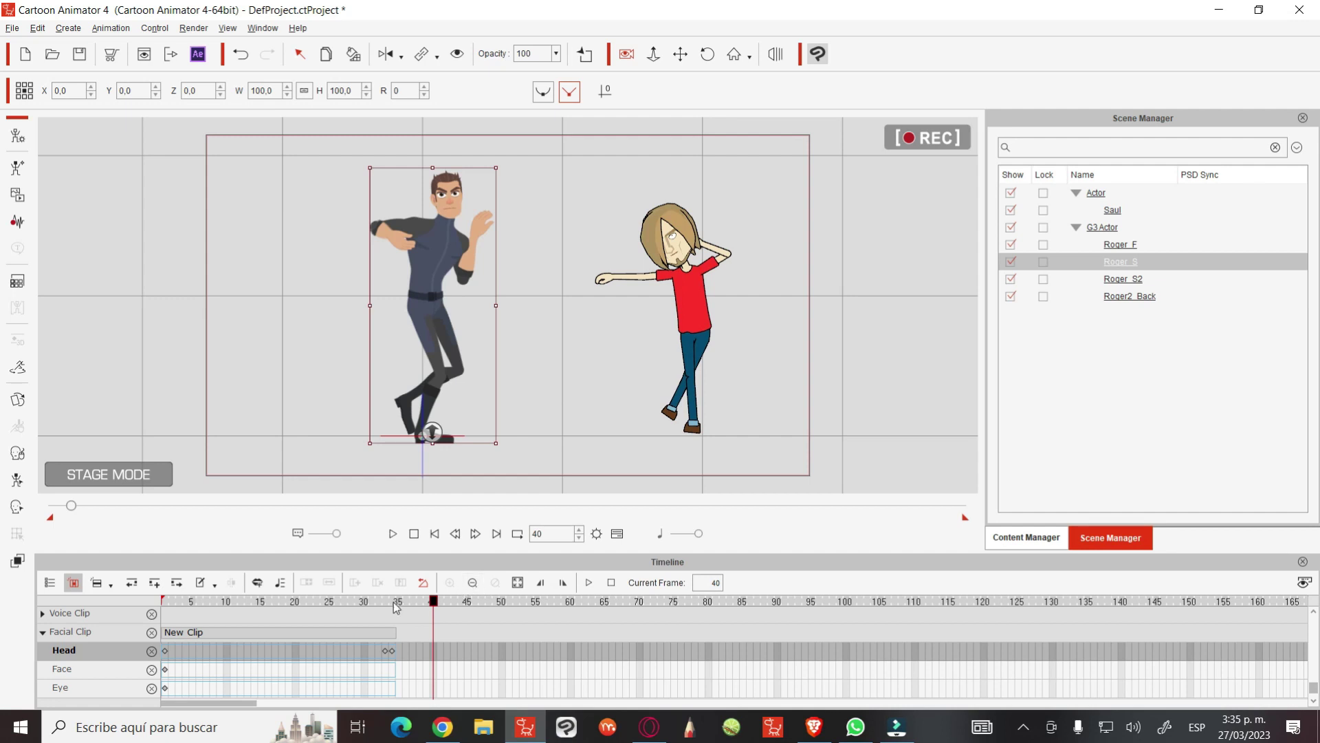
drag(374, 604, 415, 602)
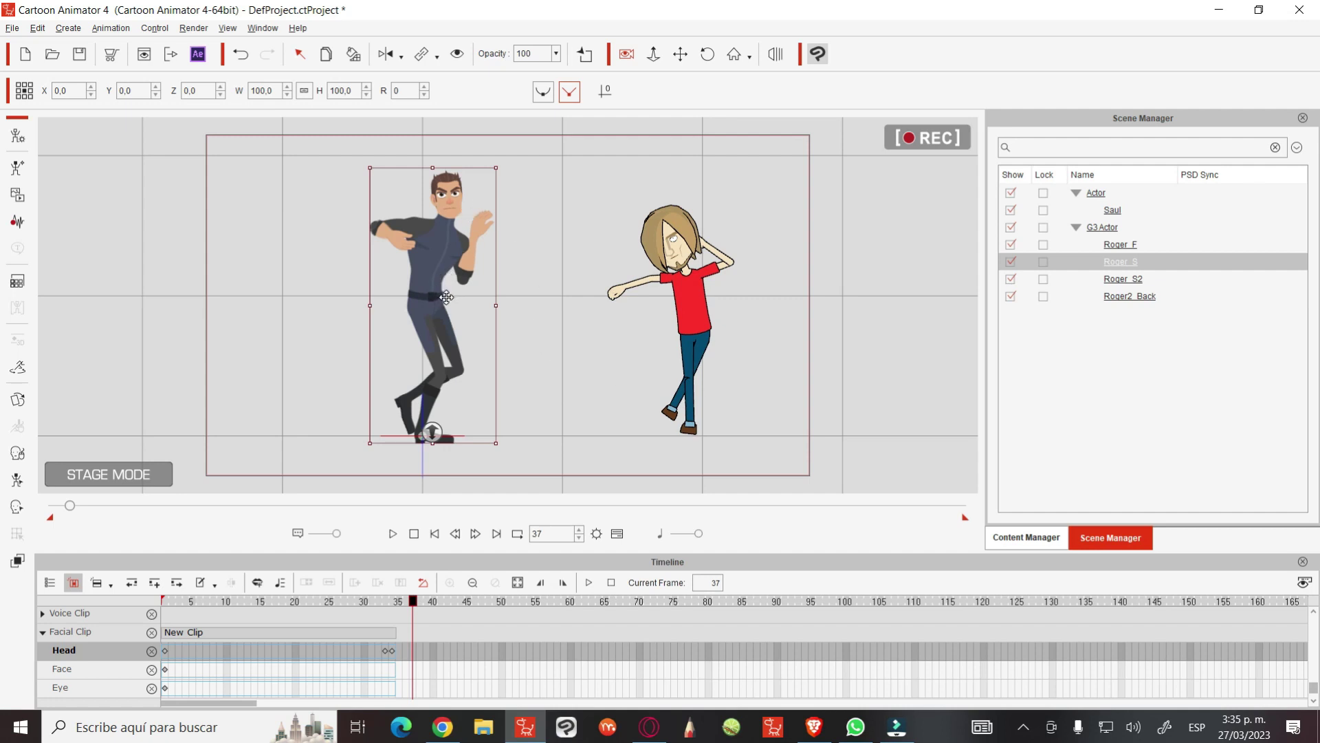
In bone editing at frame 37, tilt Roger's torso and raise his right hand to his face
double_click(458, 298)
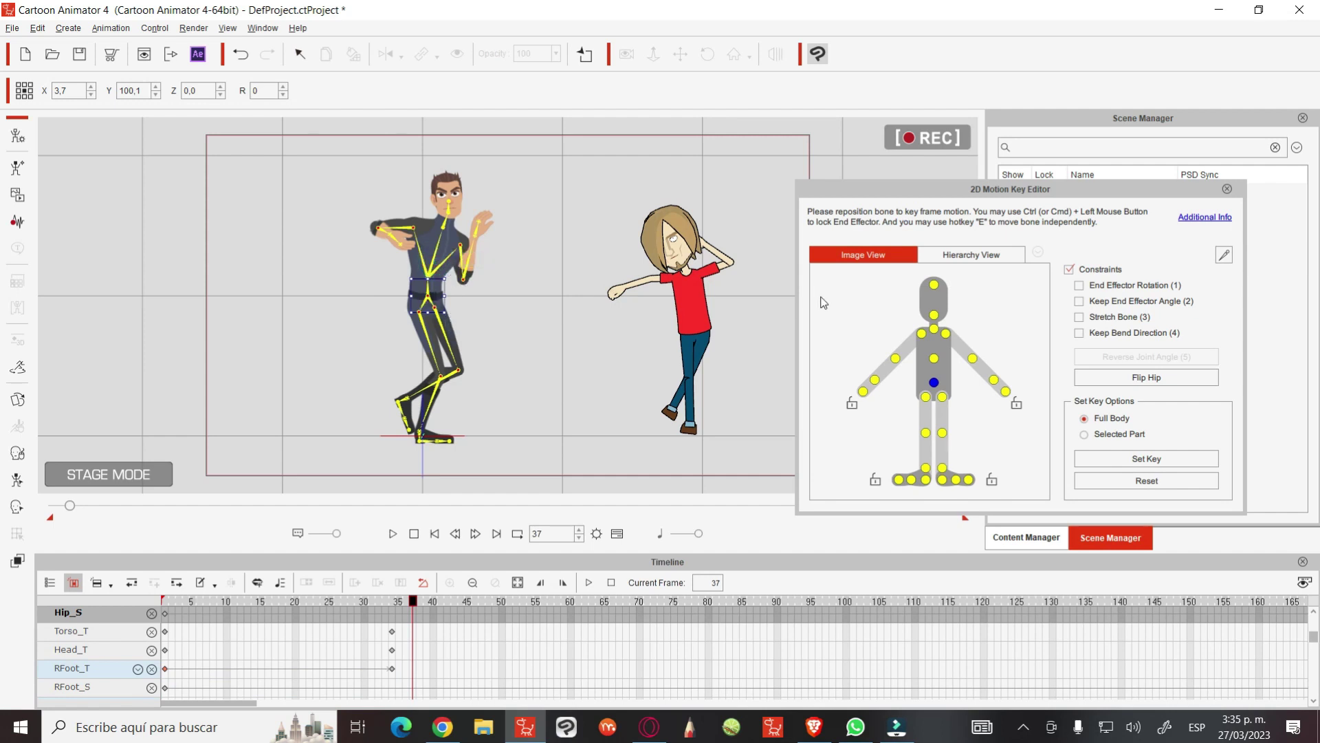
click(932, 359)
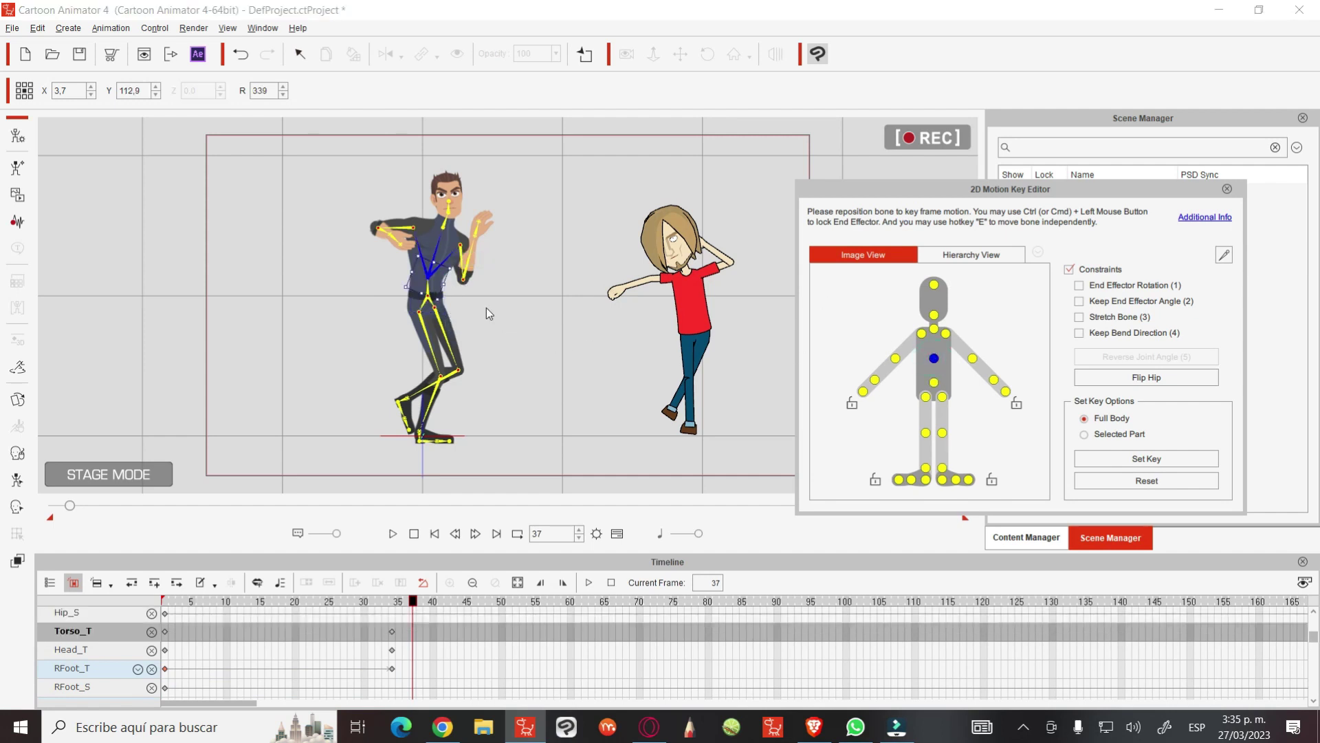
drag(456, 288, 452, 278)
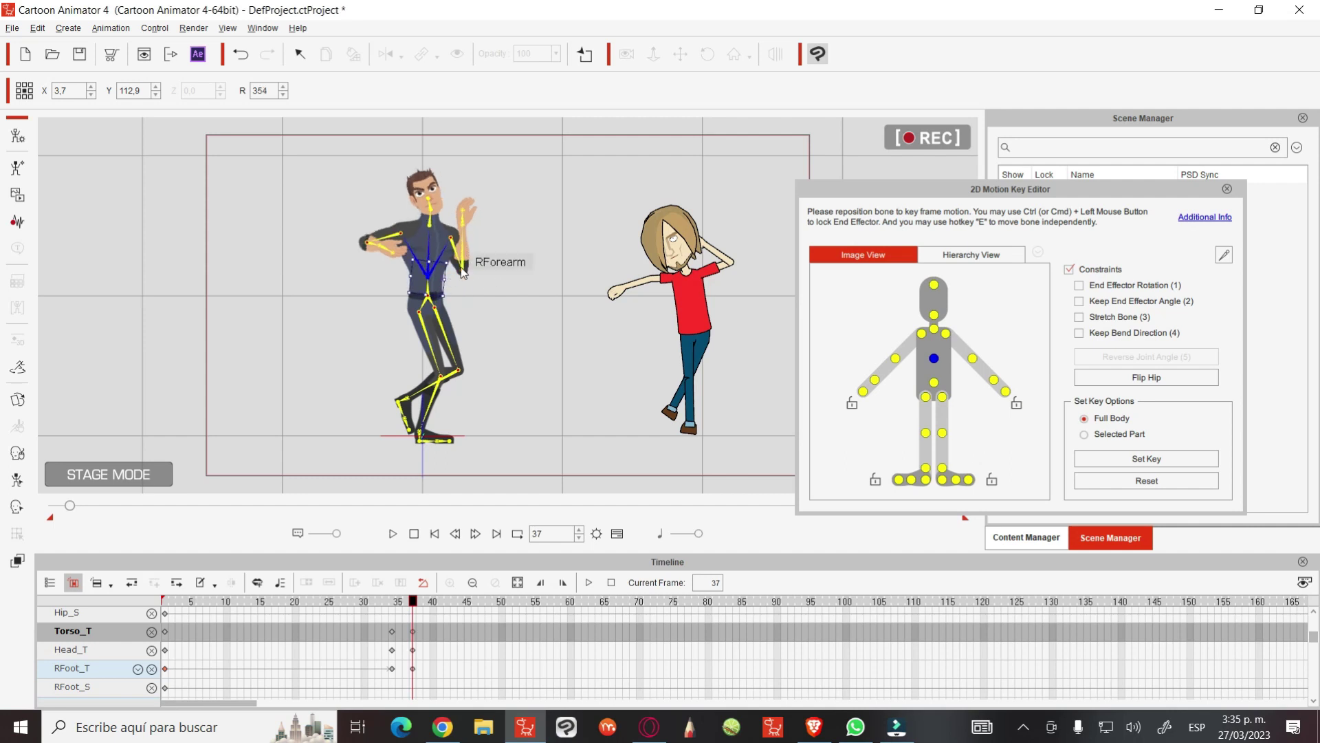
mouse_move(465, 222)
mouse_down()
mouse_move(456, 192)
mouse_move(440, 209)
mouse_move(438, 199)
mouse_up()
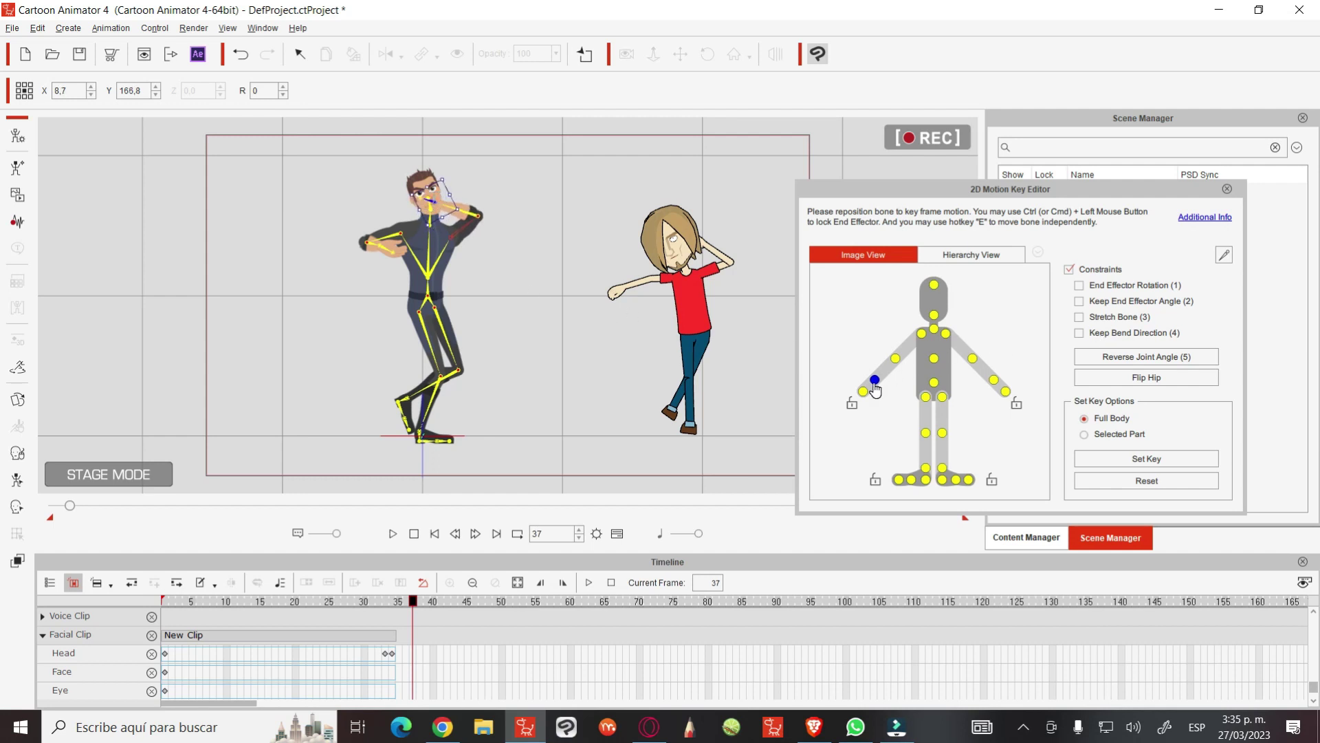
Pull Roger's left hand out to the left, tilt the torso further, then close the editor
click(387, 249)
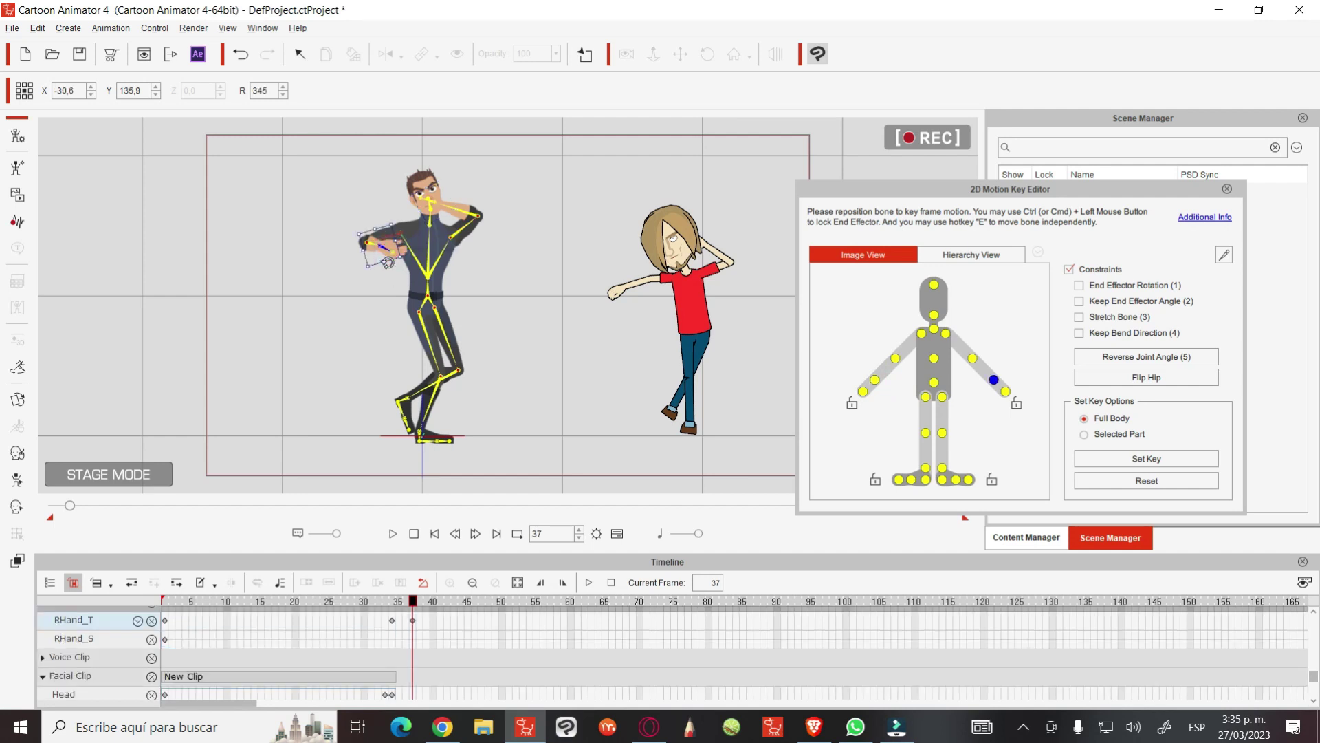
mouse_move(392, 256)
mouse_down()
mouse_move(360, 282)
mouse_move(372, 255)
mouse_up()
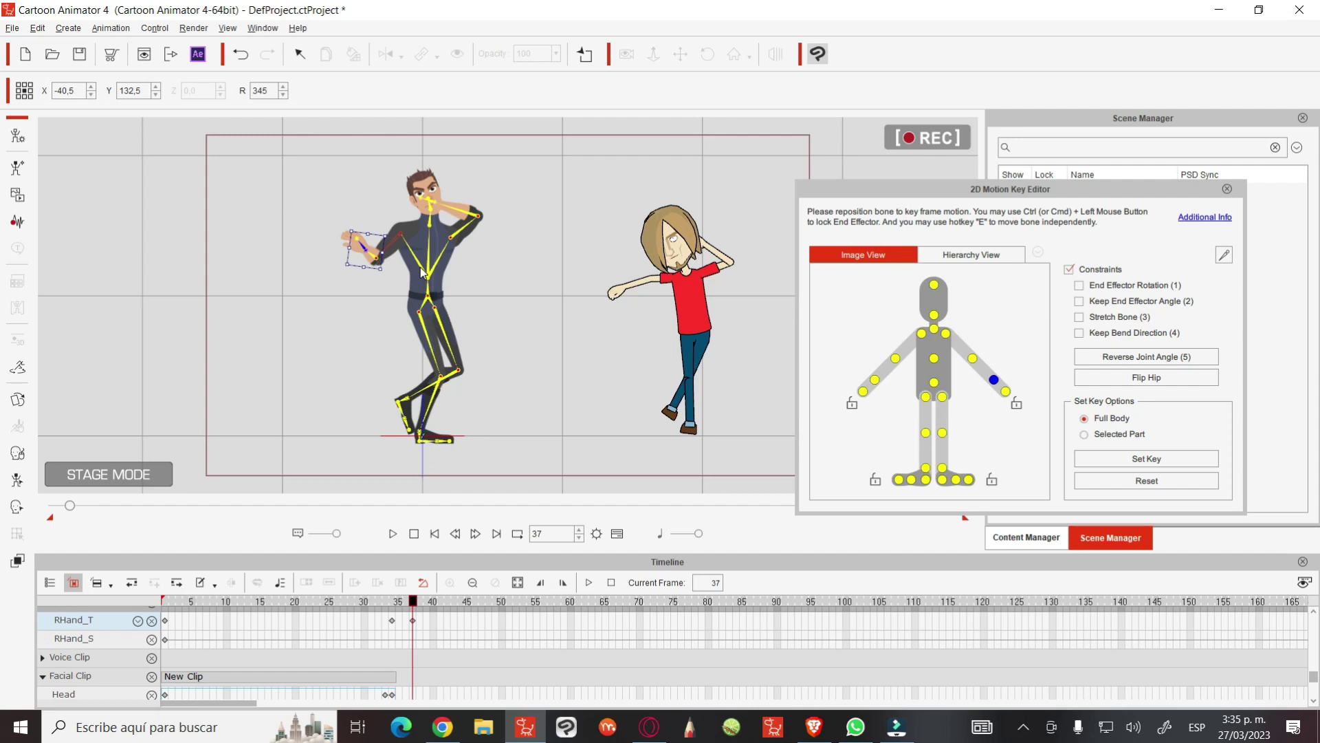
click(444, 270)
drag(452, 275, 457, 271)
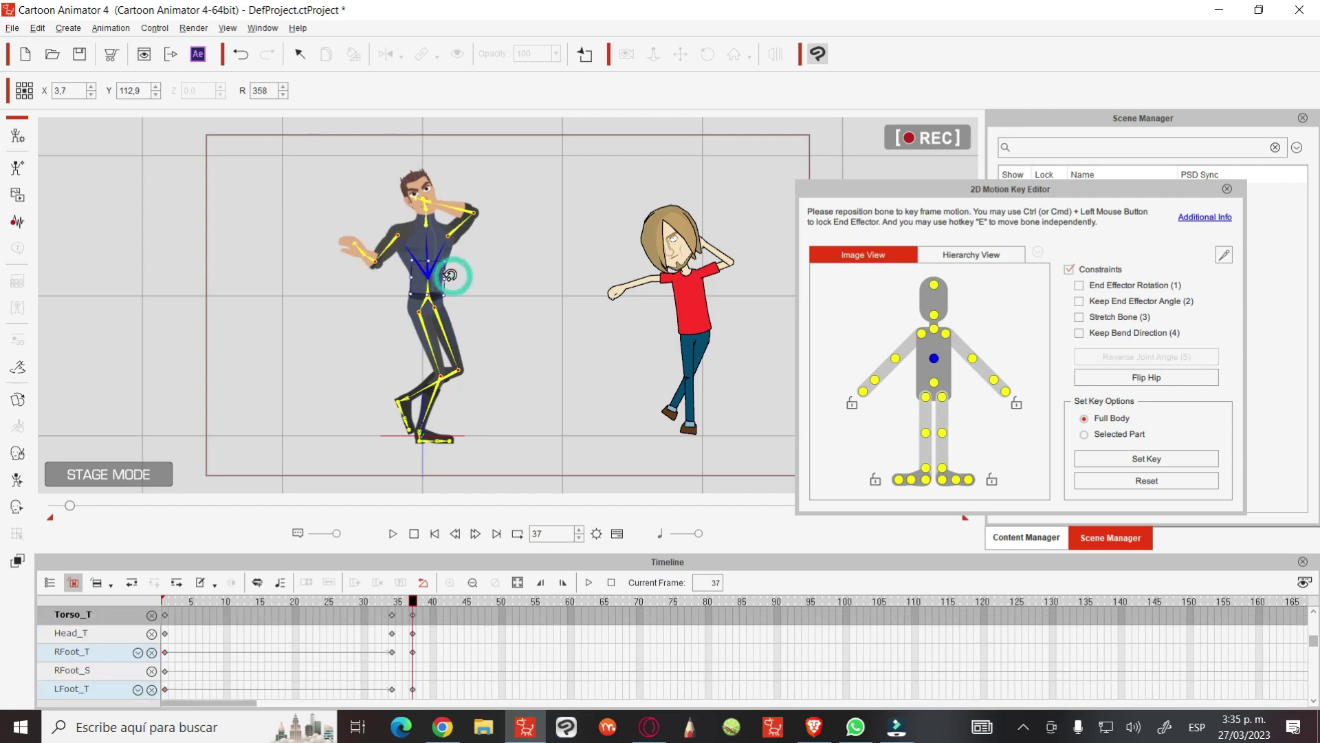
click(1227, 189)
drag(399, 603, 404, 598)
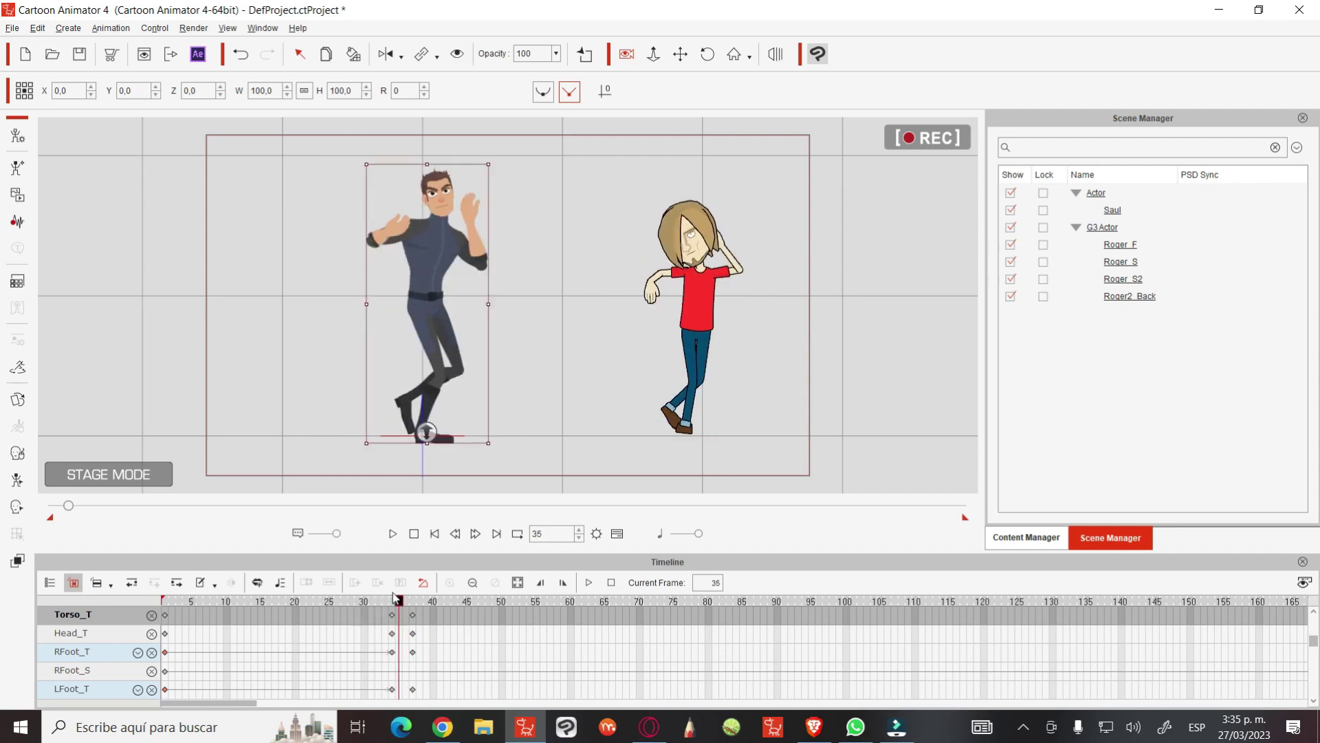
Return to frame 37 and toggle Roger's visibility off and back on
drag(404, 598, 413, 596)
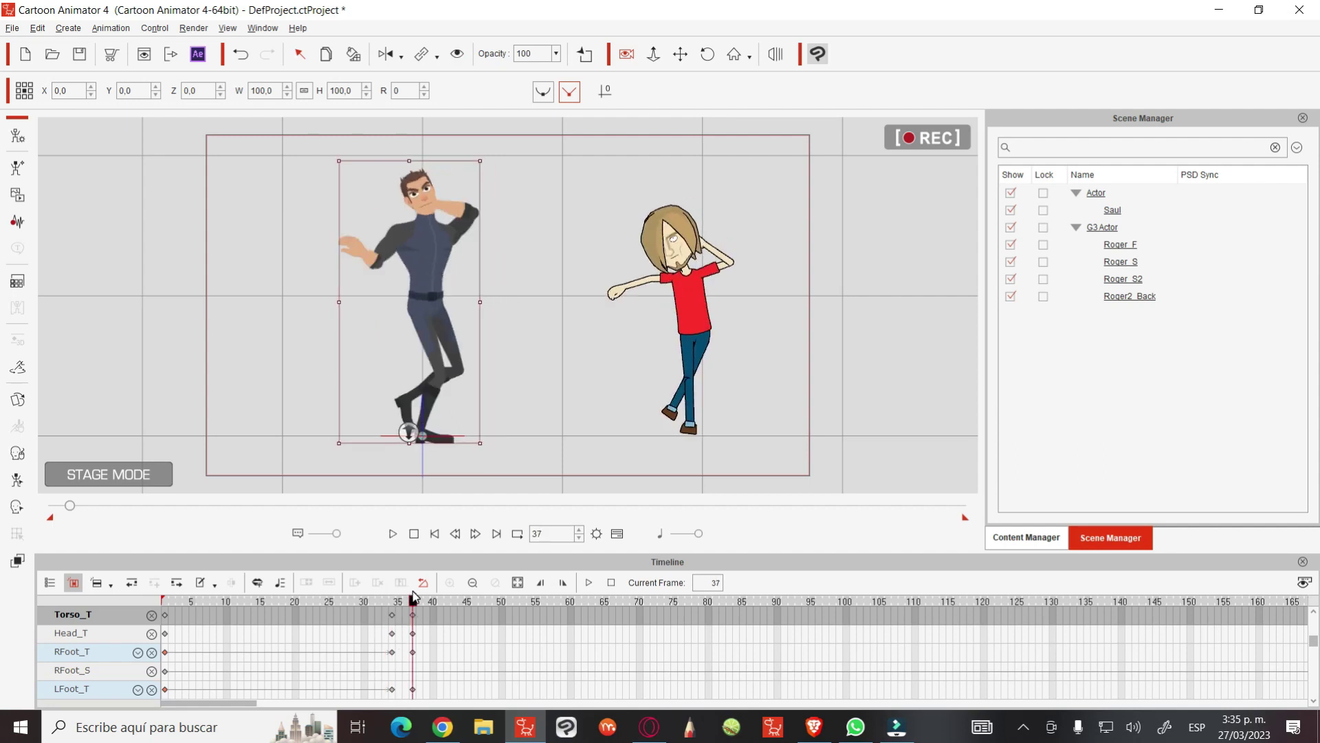
click(457, 54)
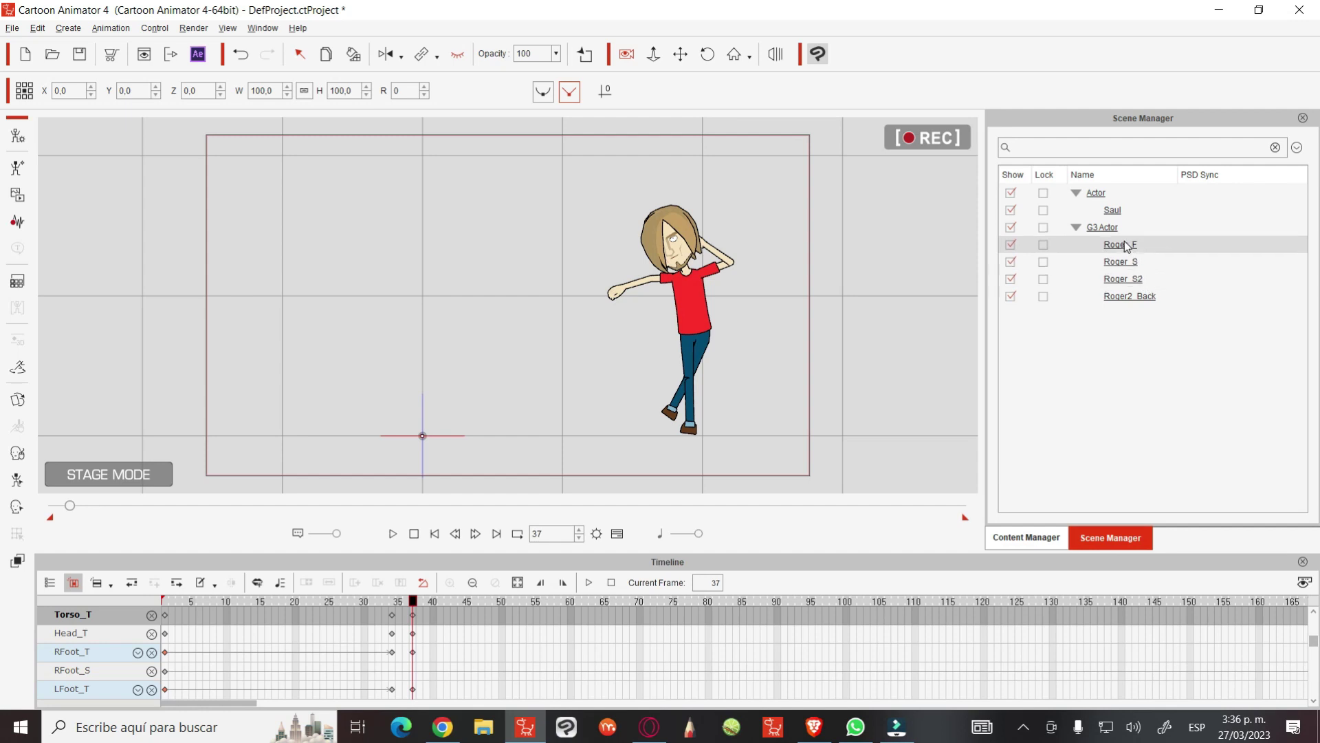
click(456, 55)
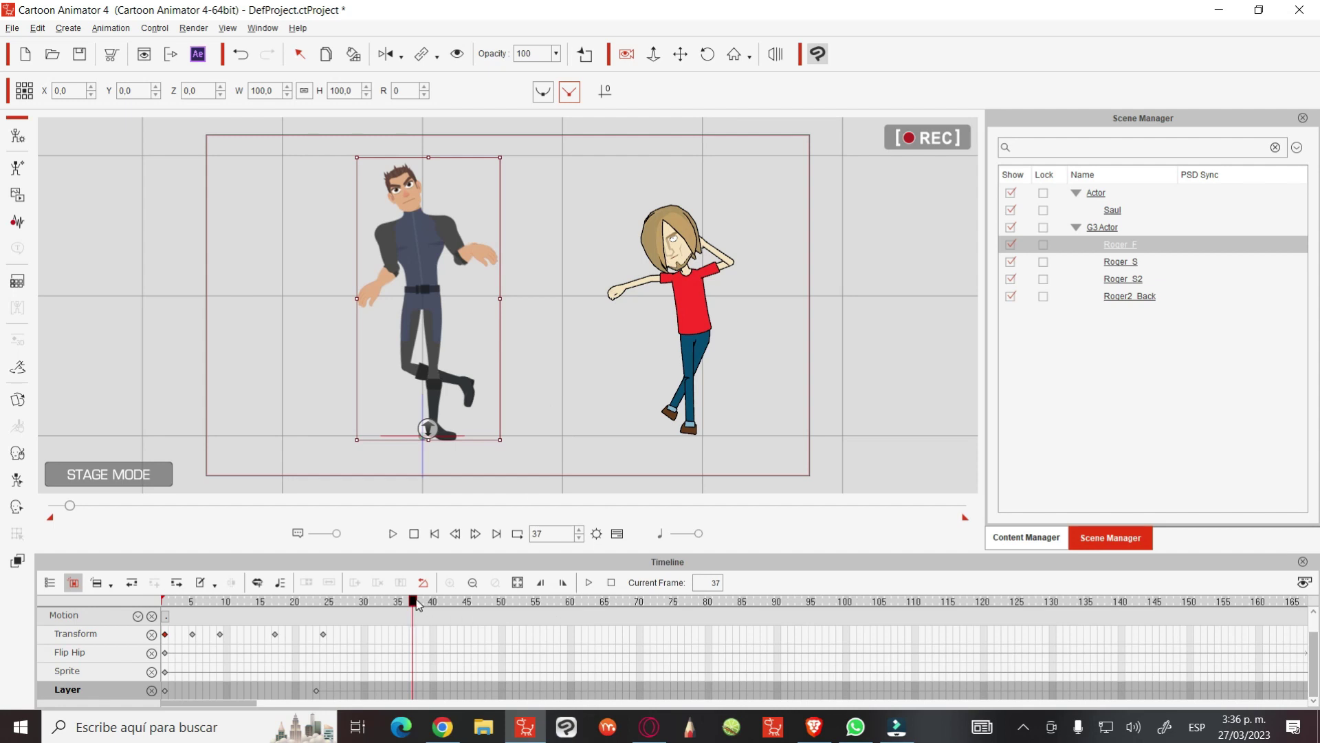
Go to frame 39 and reset Roger to his default front pose
double_click(406, 261)
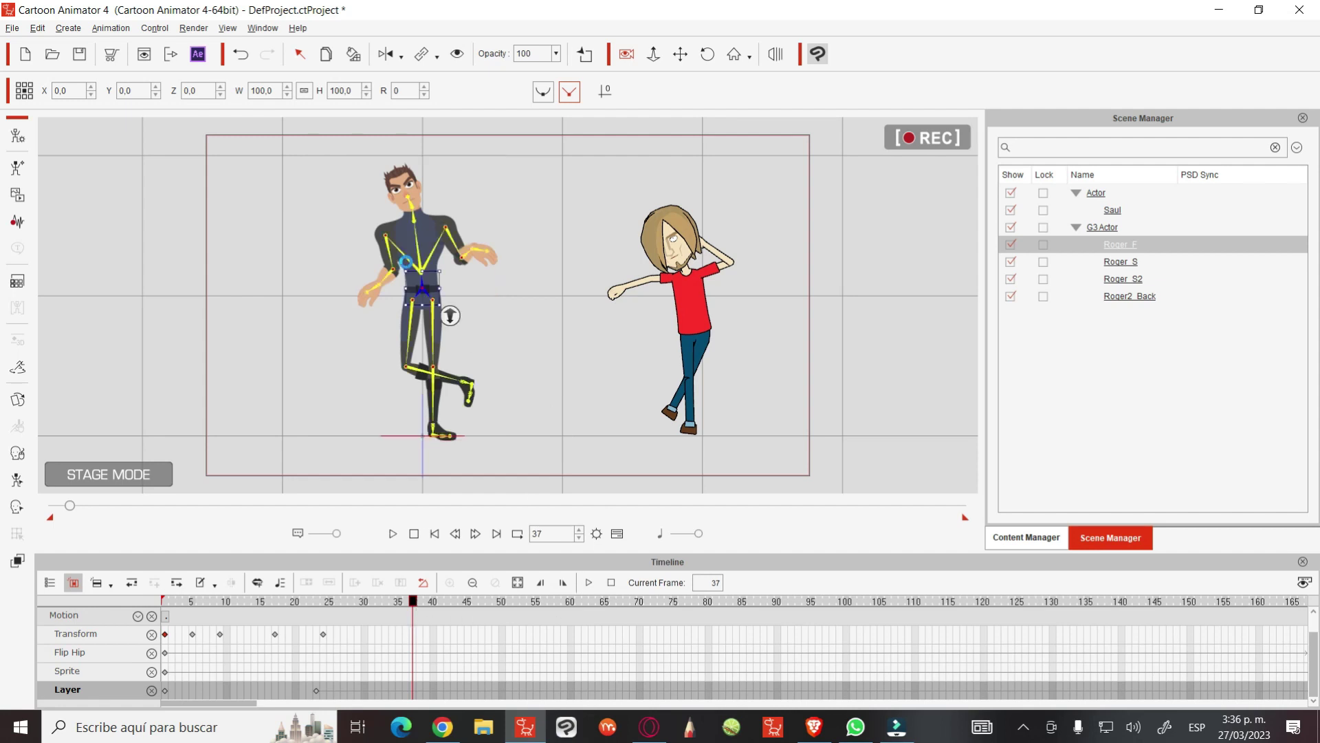
scroll(418, 614, up, 1)
scroll(417, 614, up, 3)
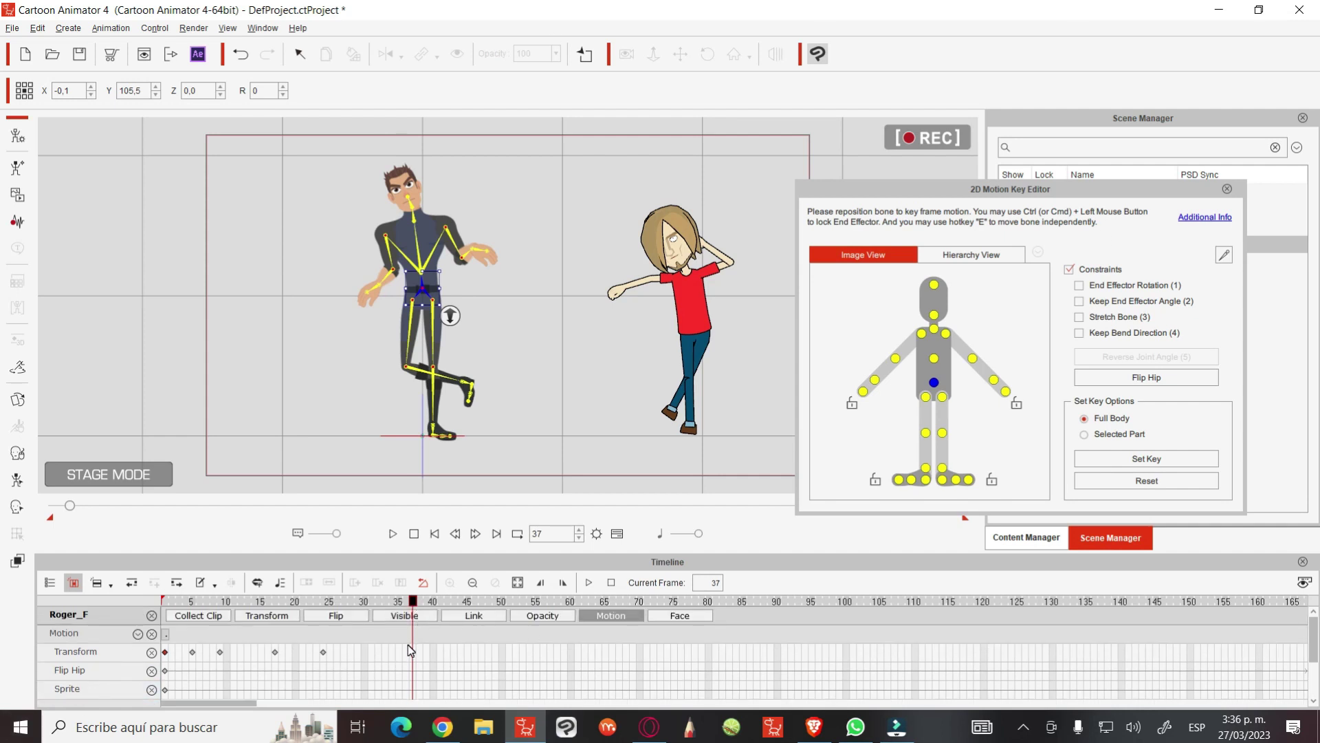
key(Left)
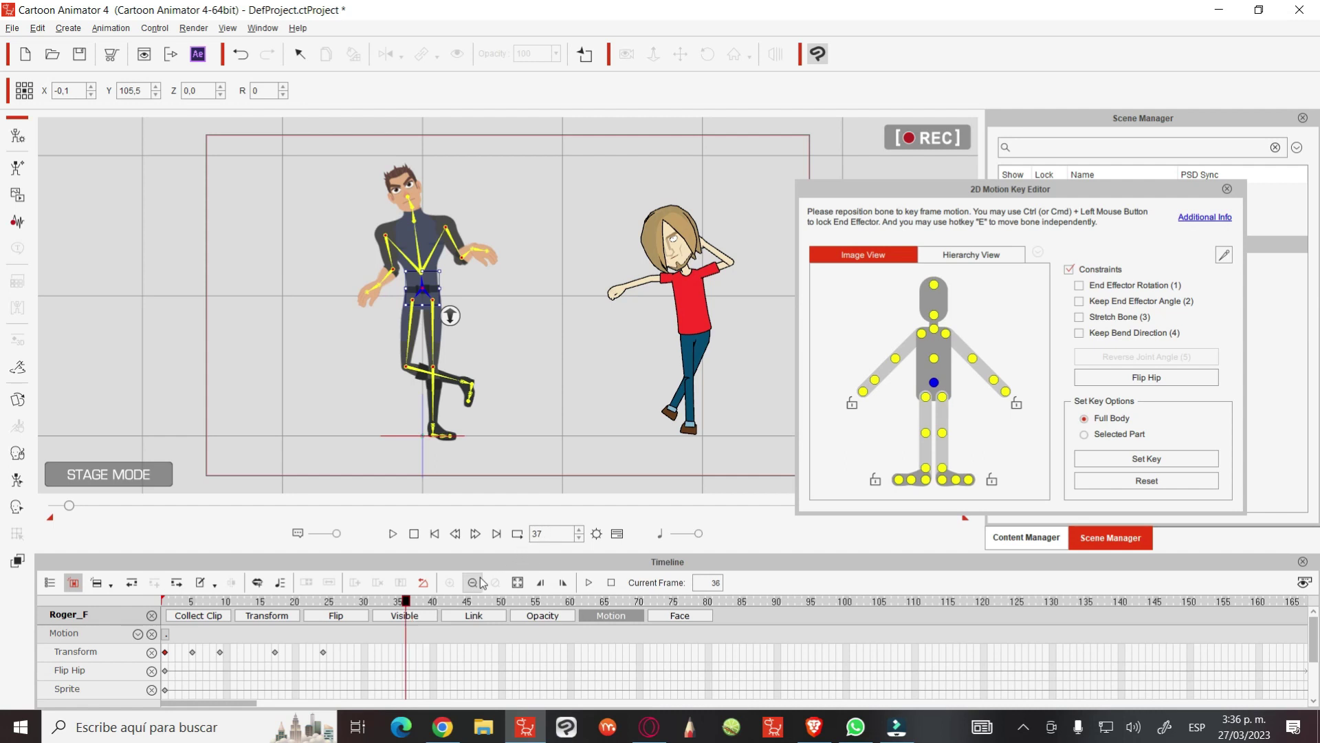
click(402, 652)
click(413, 603)
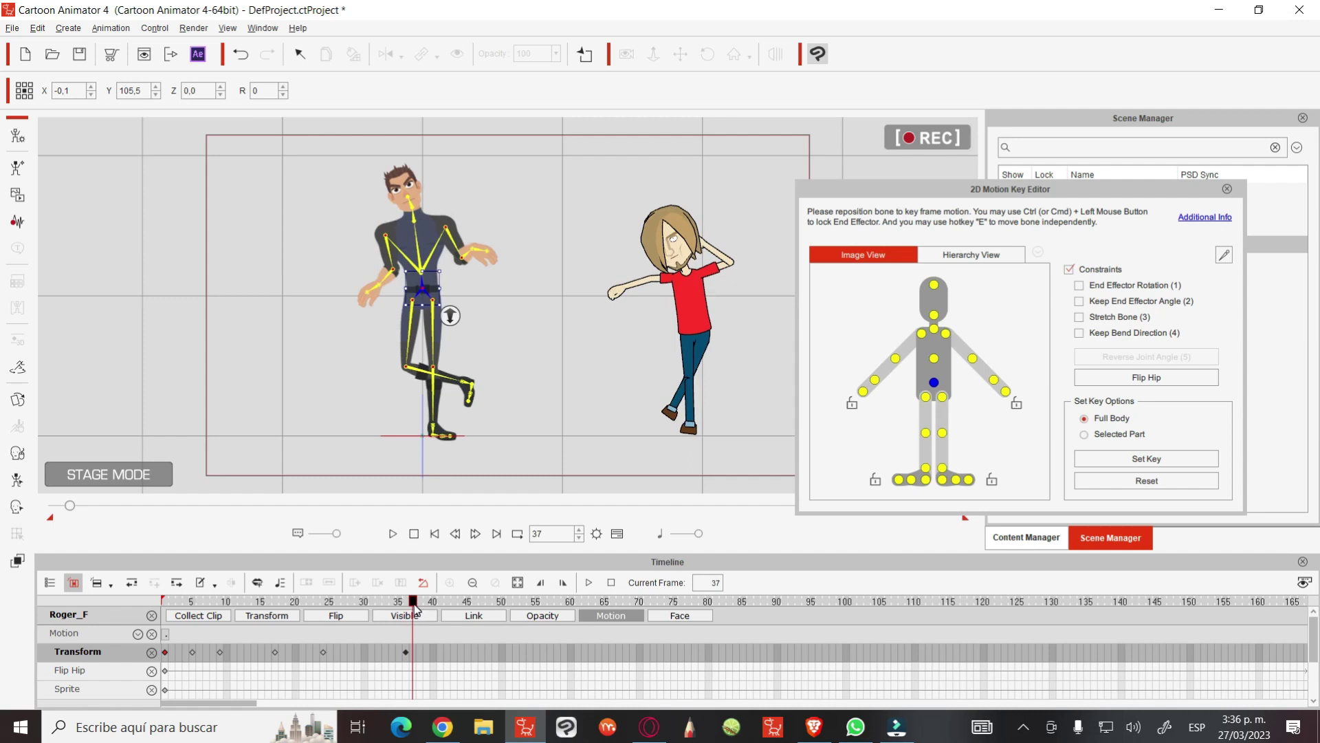
drag(415, 608, 427, 604)
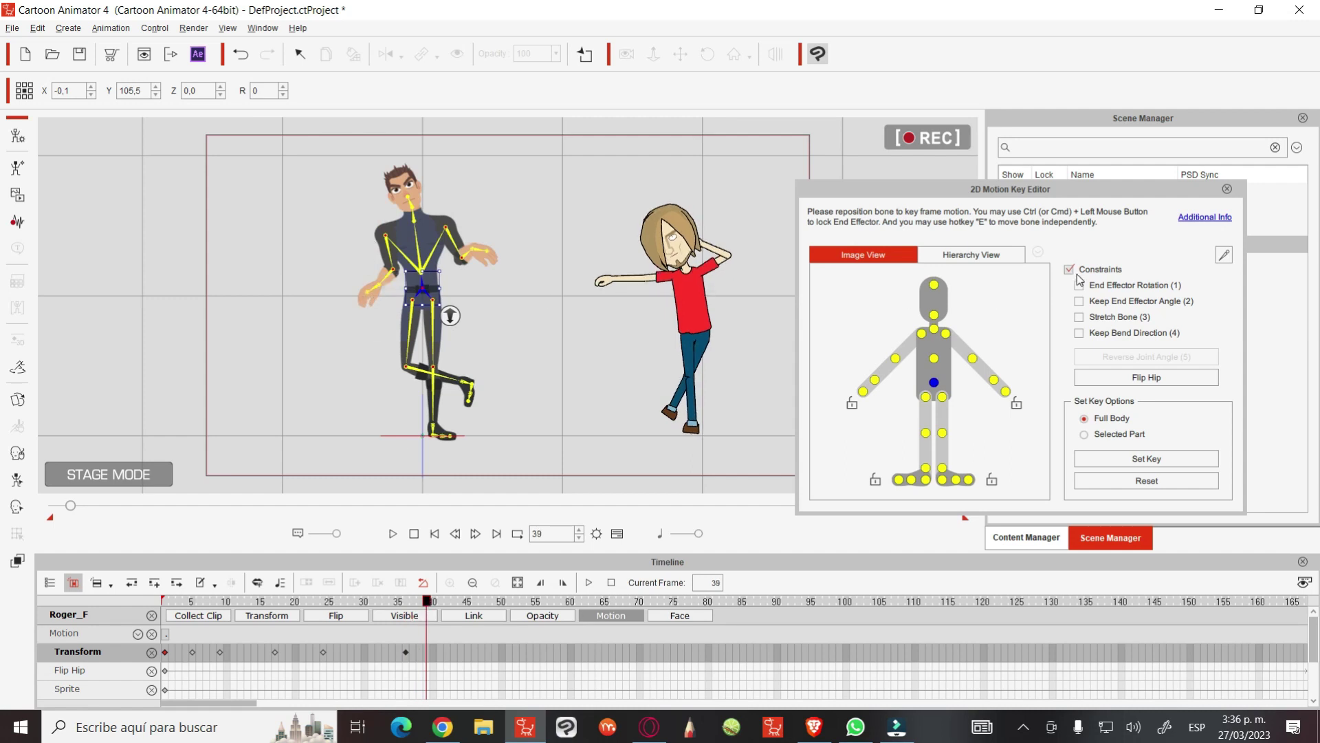
click(1147, 480)
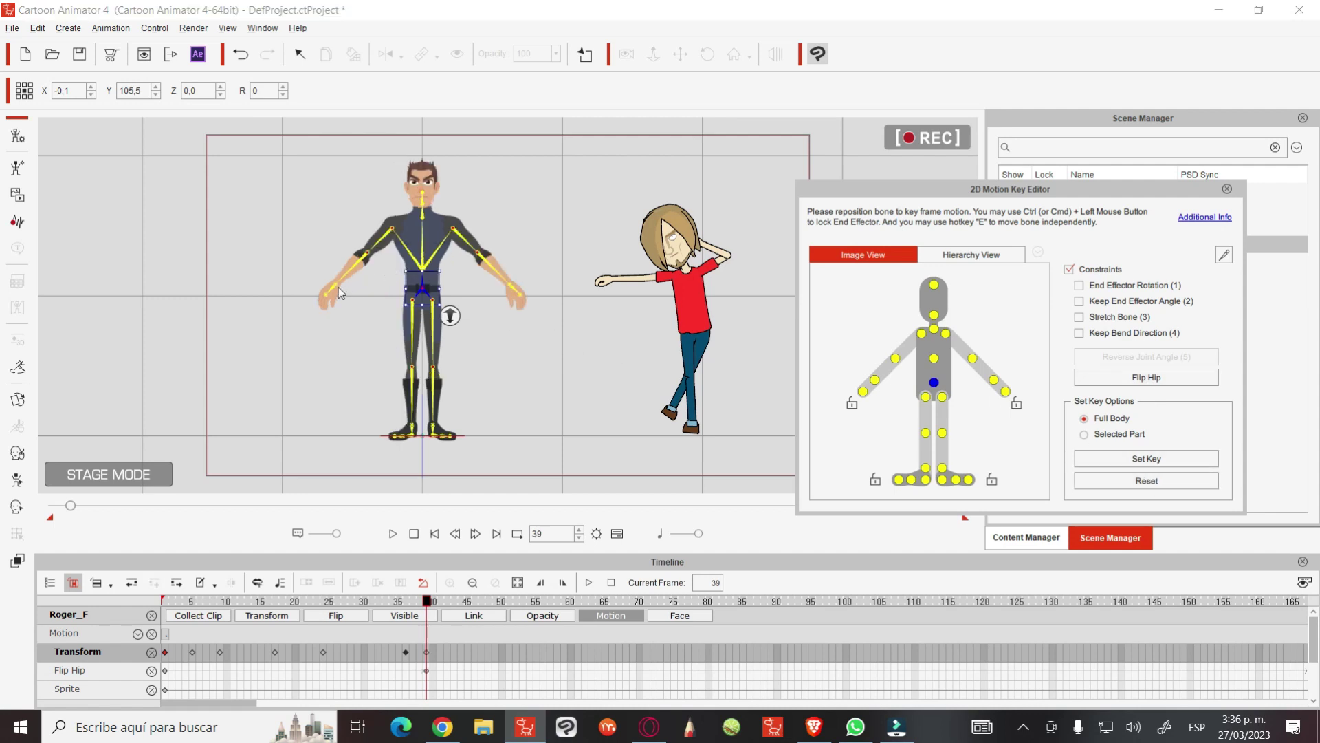
Stretch Roger's right arm out, put his left hand on his head, and lock both feet
drag(333, 293, 303, 238)
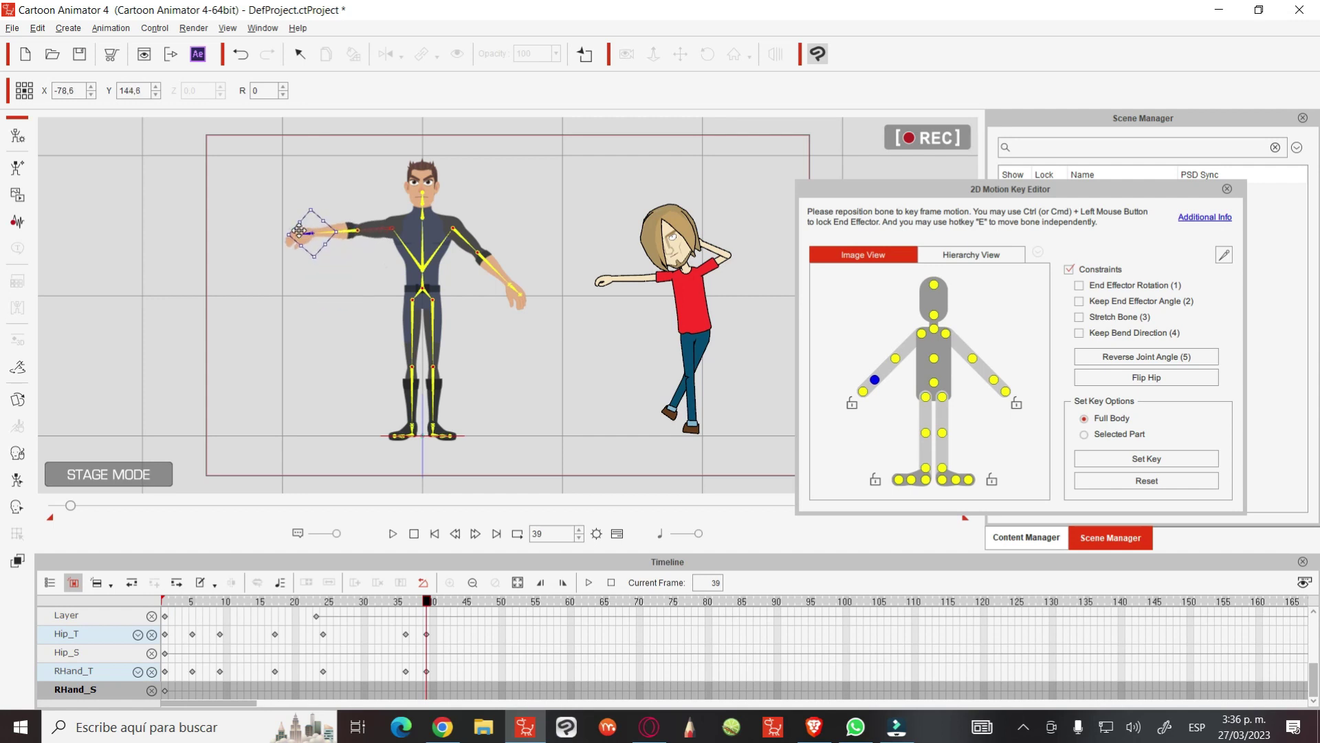
drag(303, 238, 303, 239)
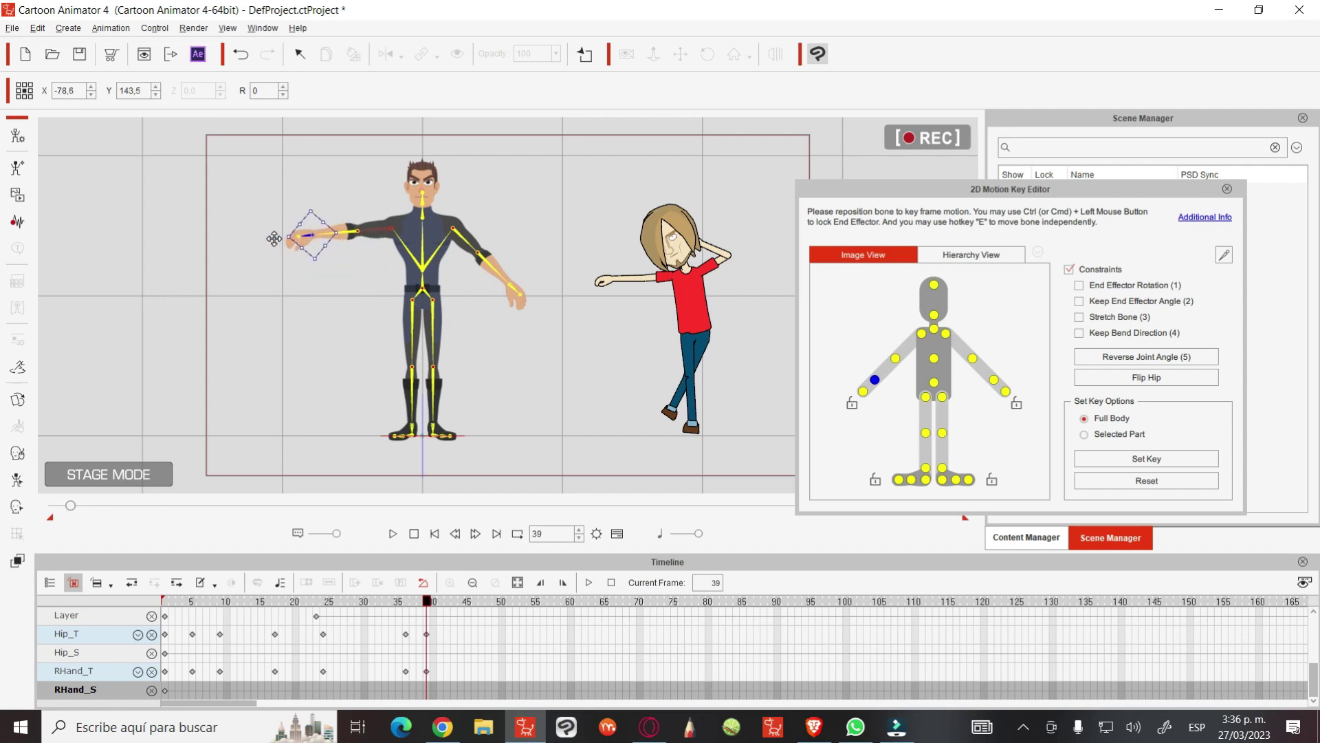
click(513, 294)
mouse_move(512, 293)
mouse_down()
mouse_move(430, 167)
mouse_move(433, 187)
mouse_up()
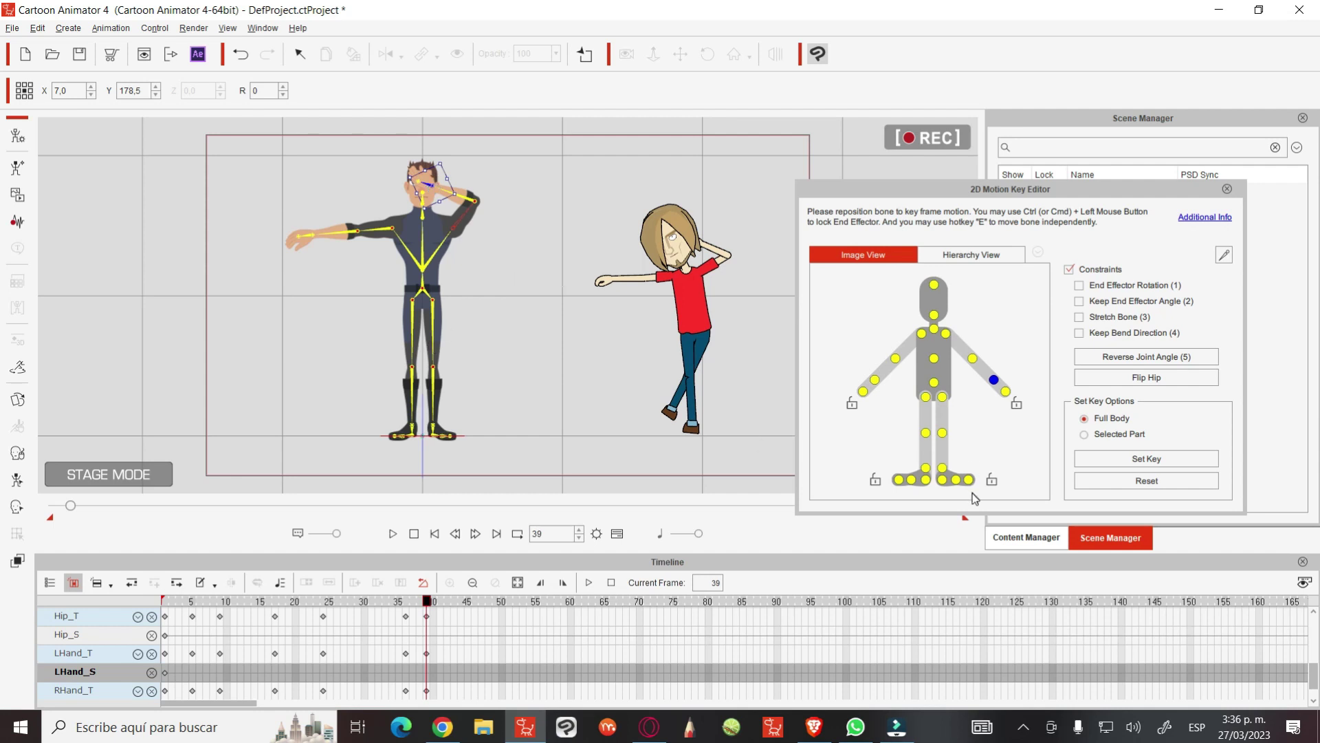
click(991, 479)
click(874, 482)
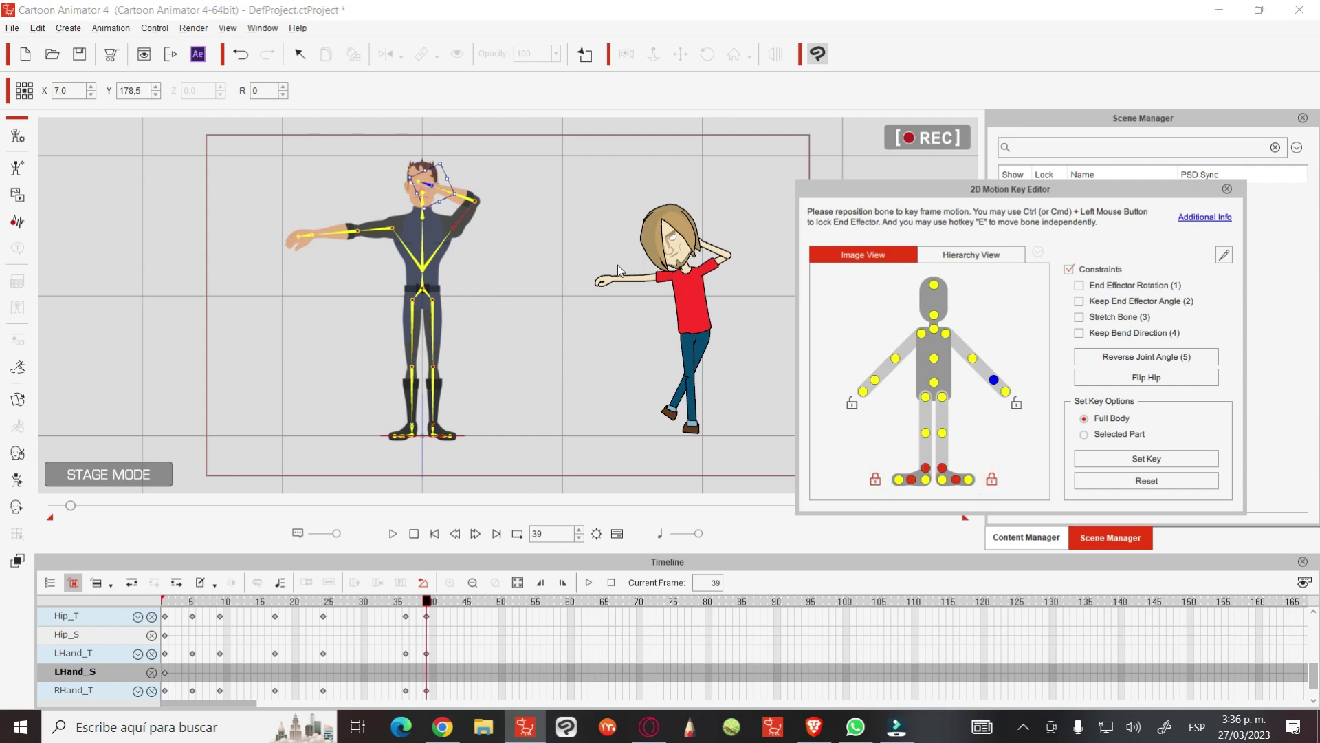
click(421, 289)
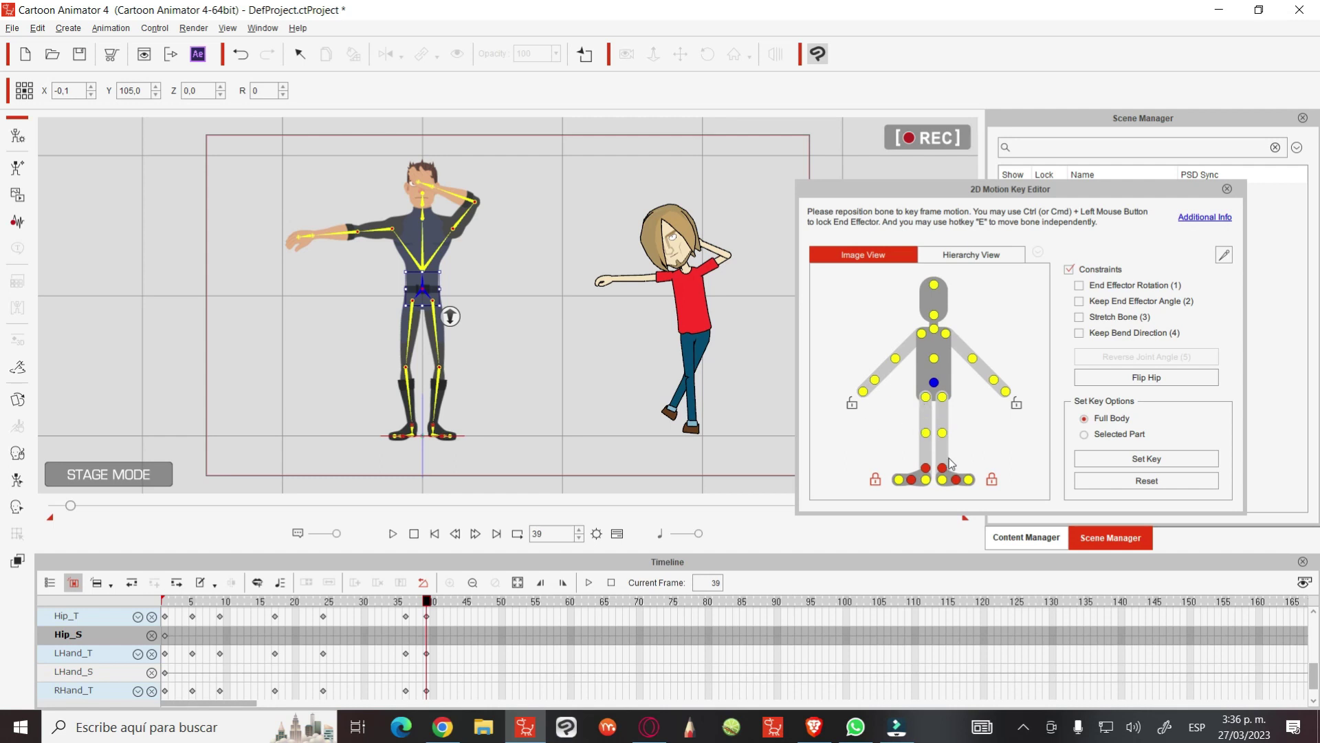
Cross Roger's left leg over, tilt his torso sideways, and straighten his outstretched arm
click(440, 418)
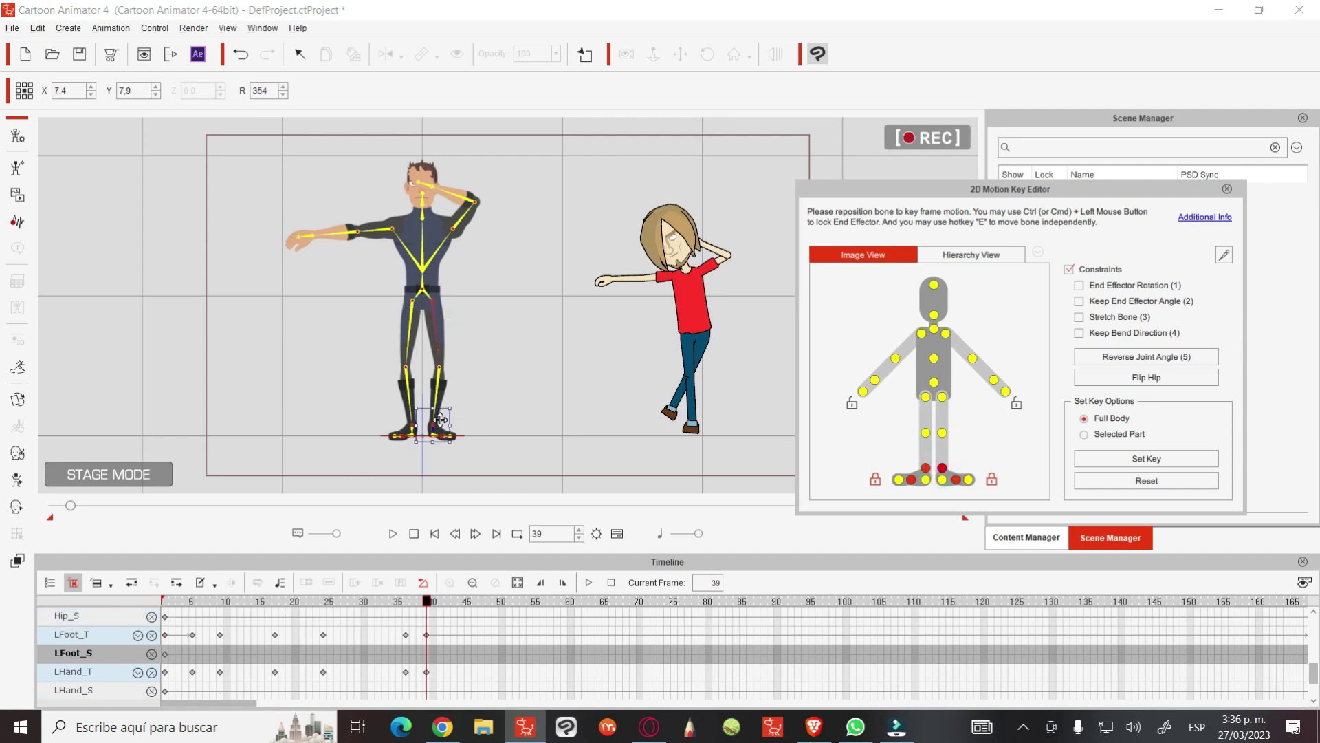
drag(440, 418, 392, 404)
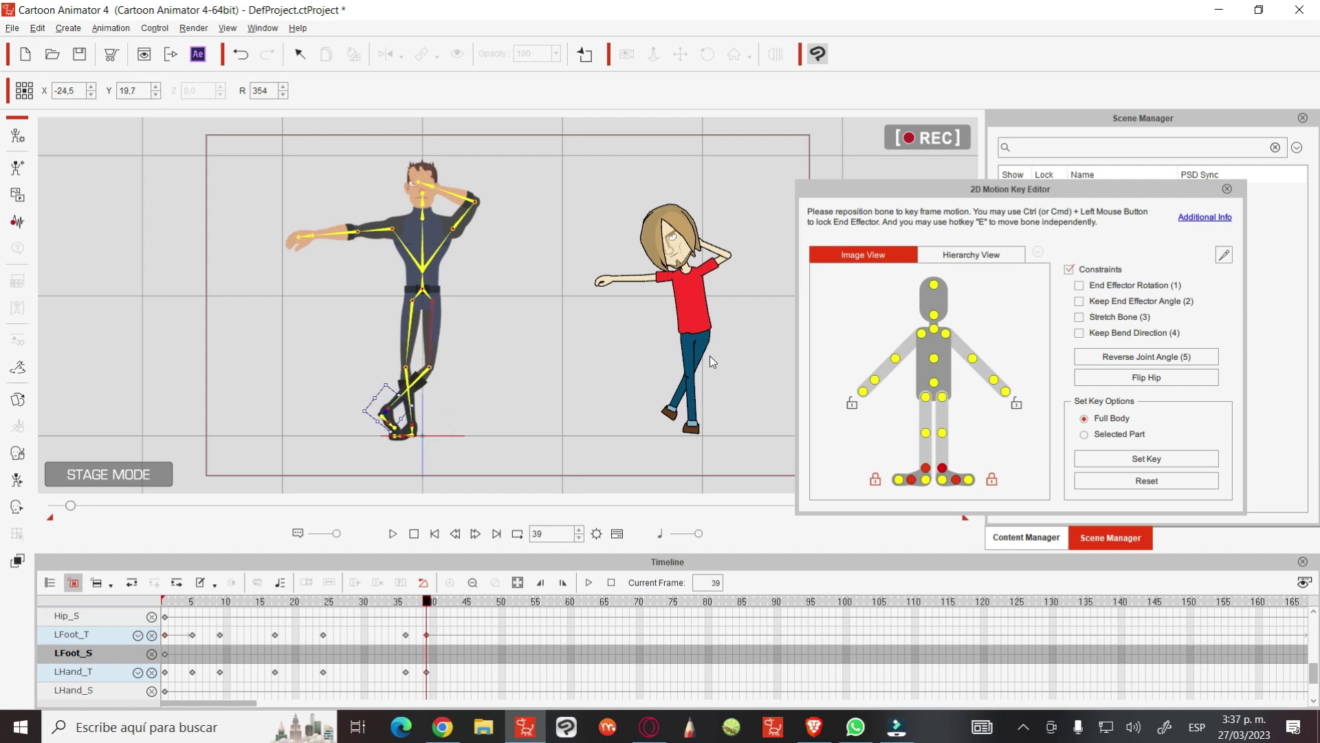
click(937, 358)
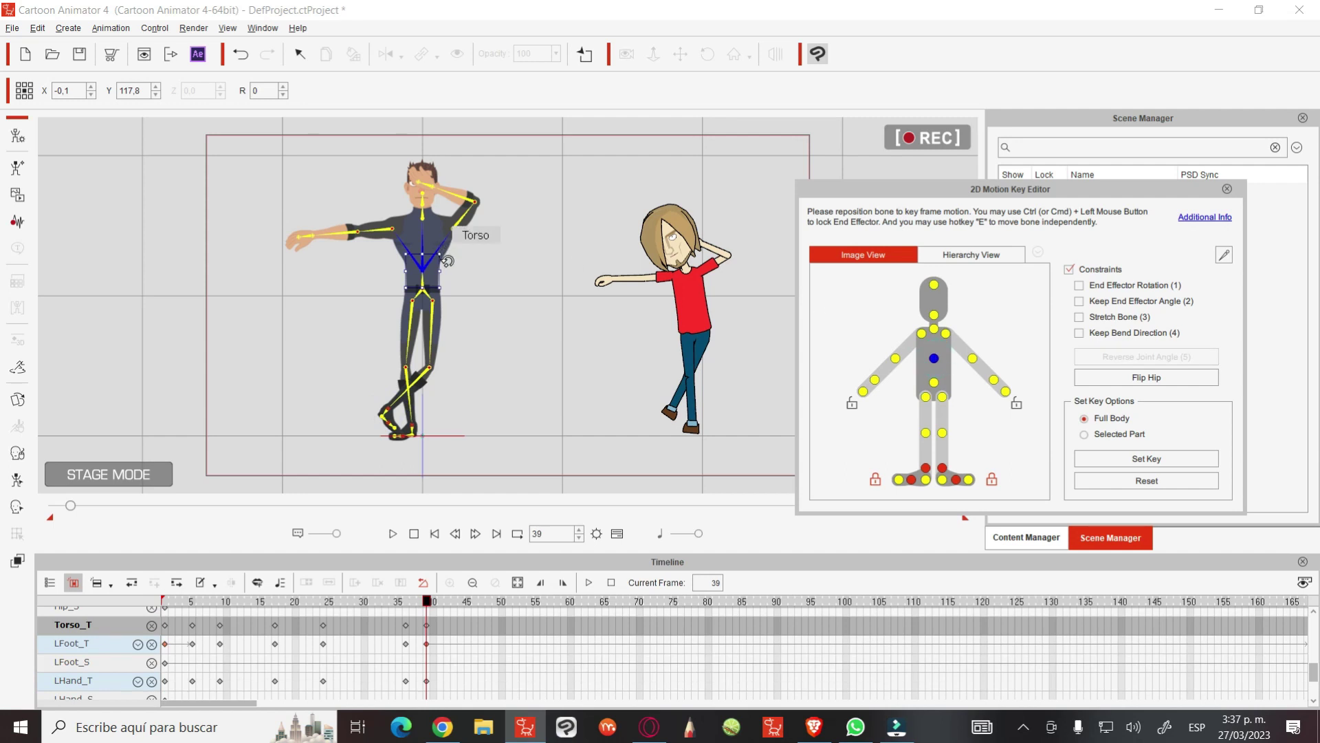
drag(448, 261, 442, 252)
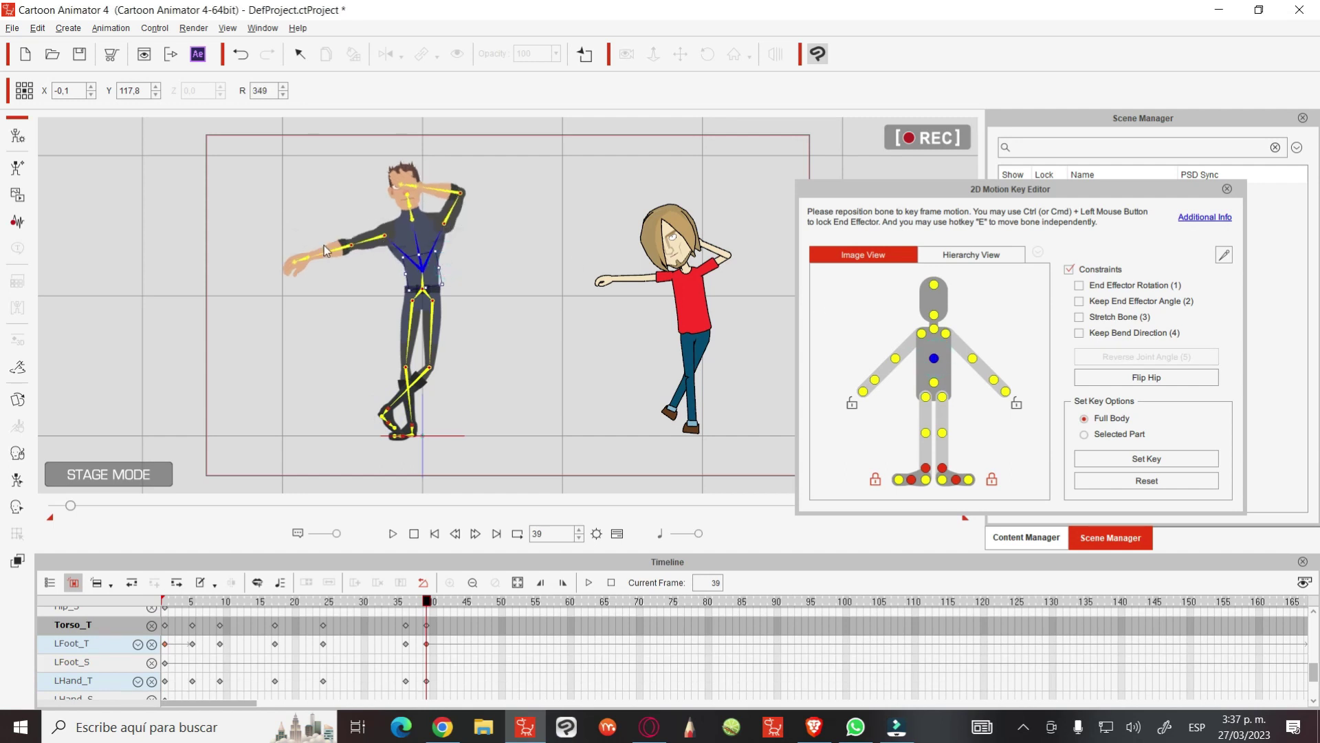
drag(308, 257, 289, 242)
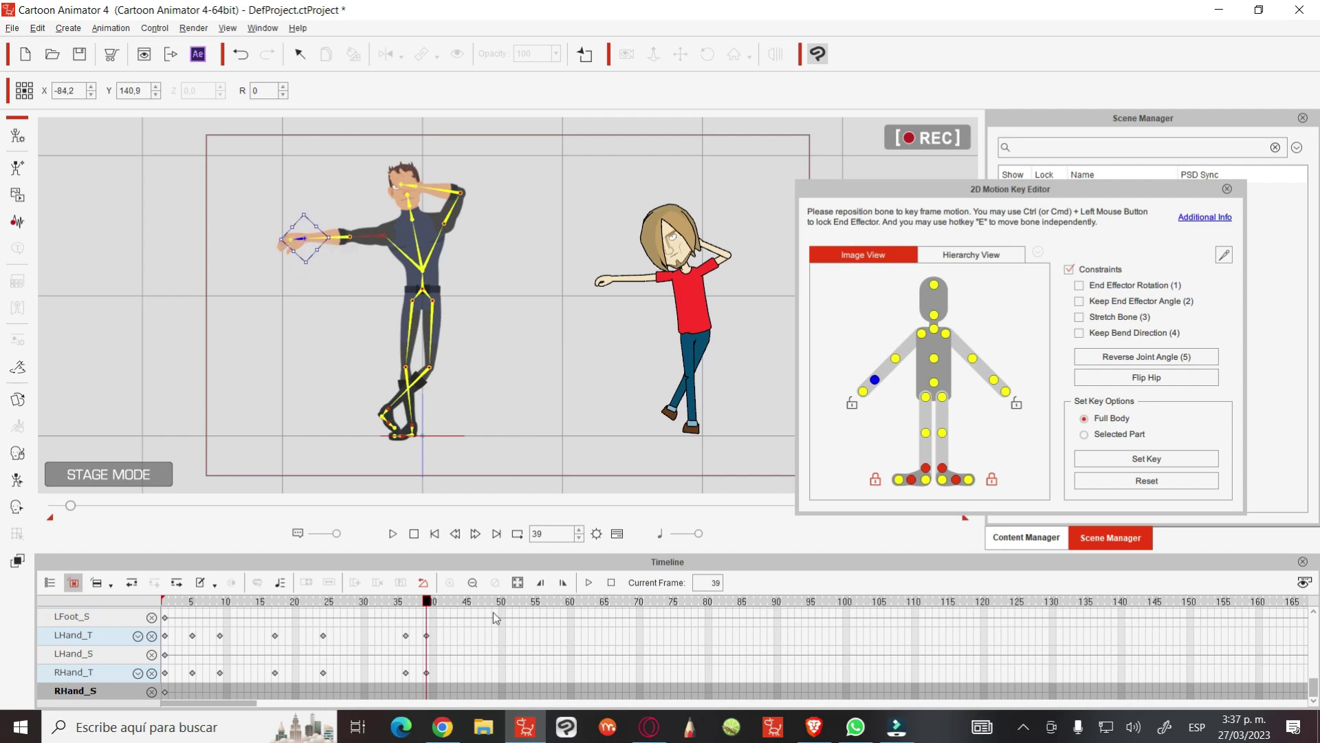
After reviewing frames 37–42, shift the dancer's right foot slightly right and return to frame 34
drag(415, 604, 447, 598)
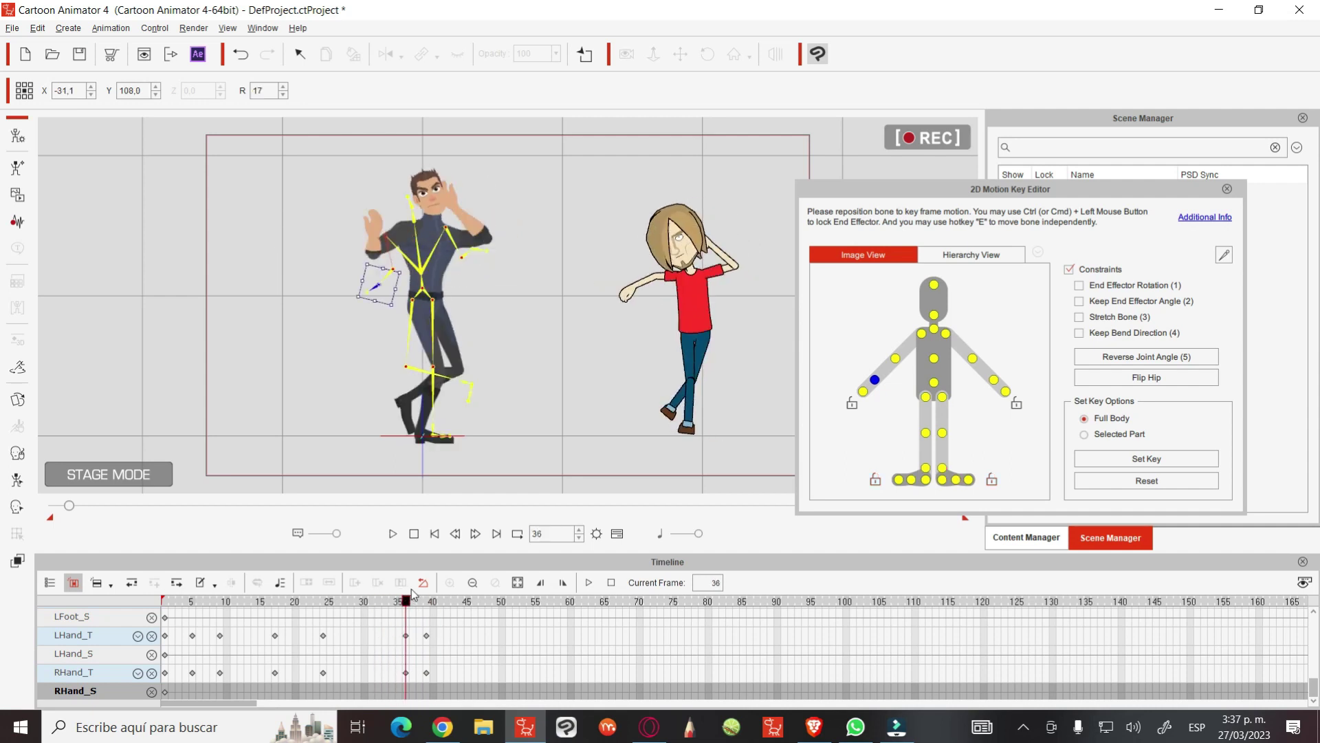
drag(446, 594, 422, 583)
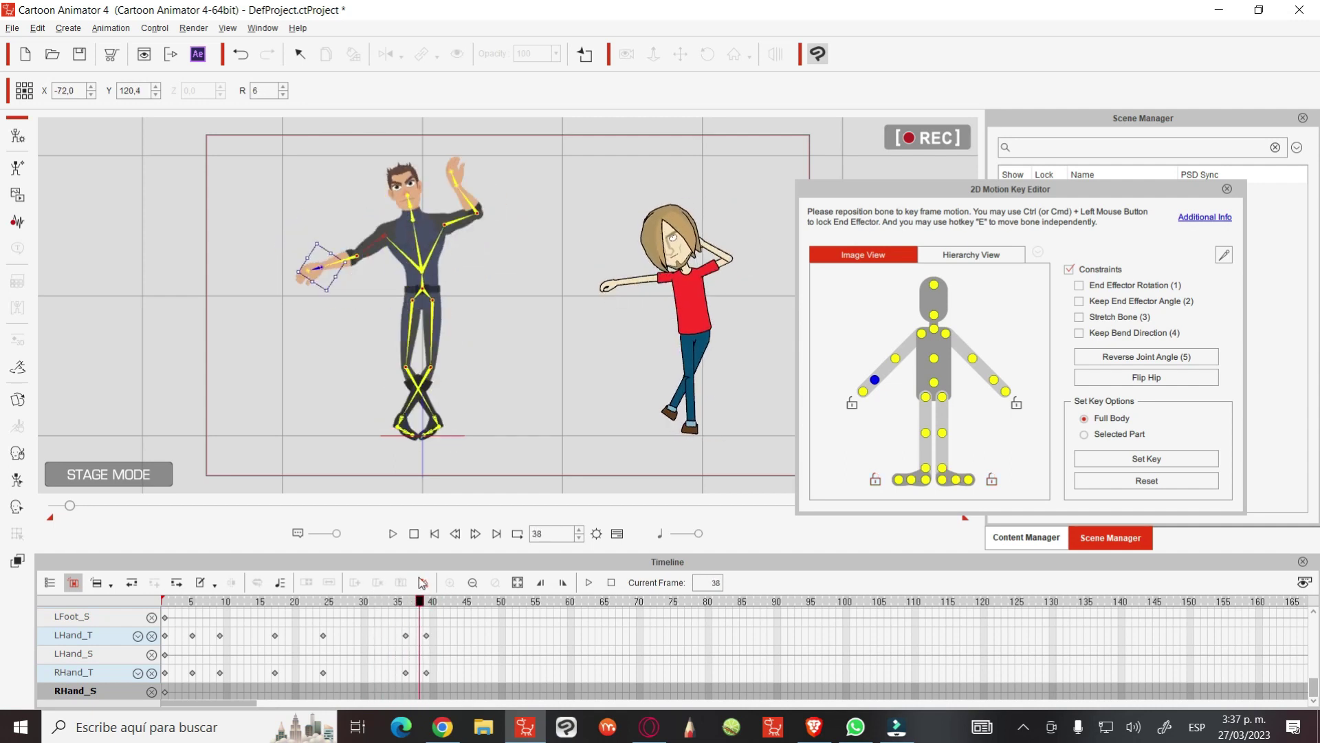
mouse_move(422, 583)
mouse_down()
mouse_move(440, 576)
mouse_move(428, 577)
mouse_up()
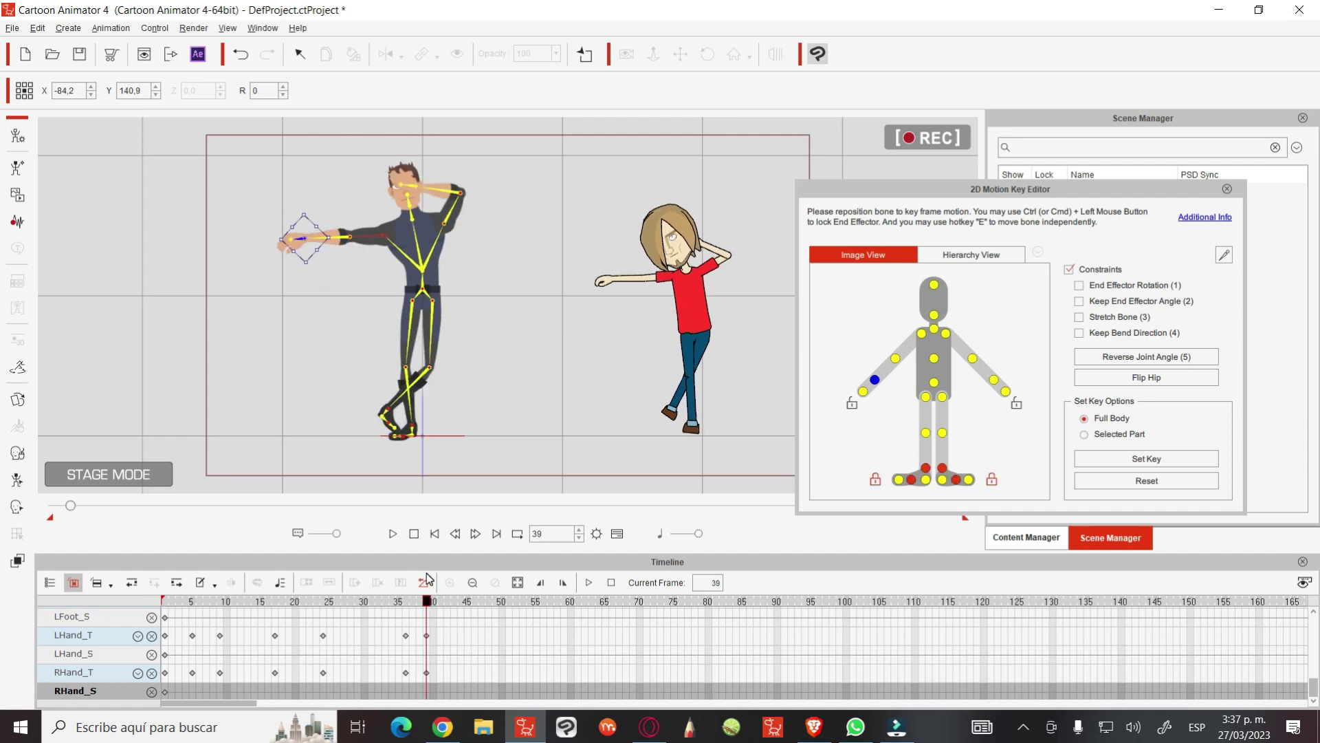
click(414, 426)
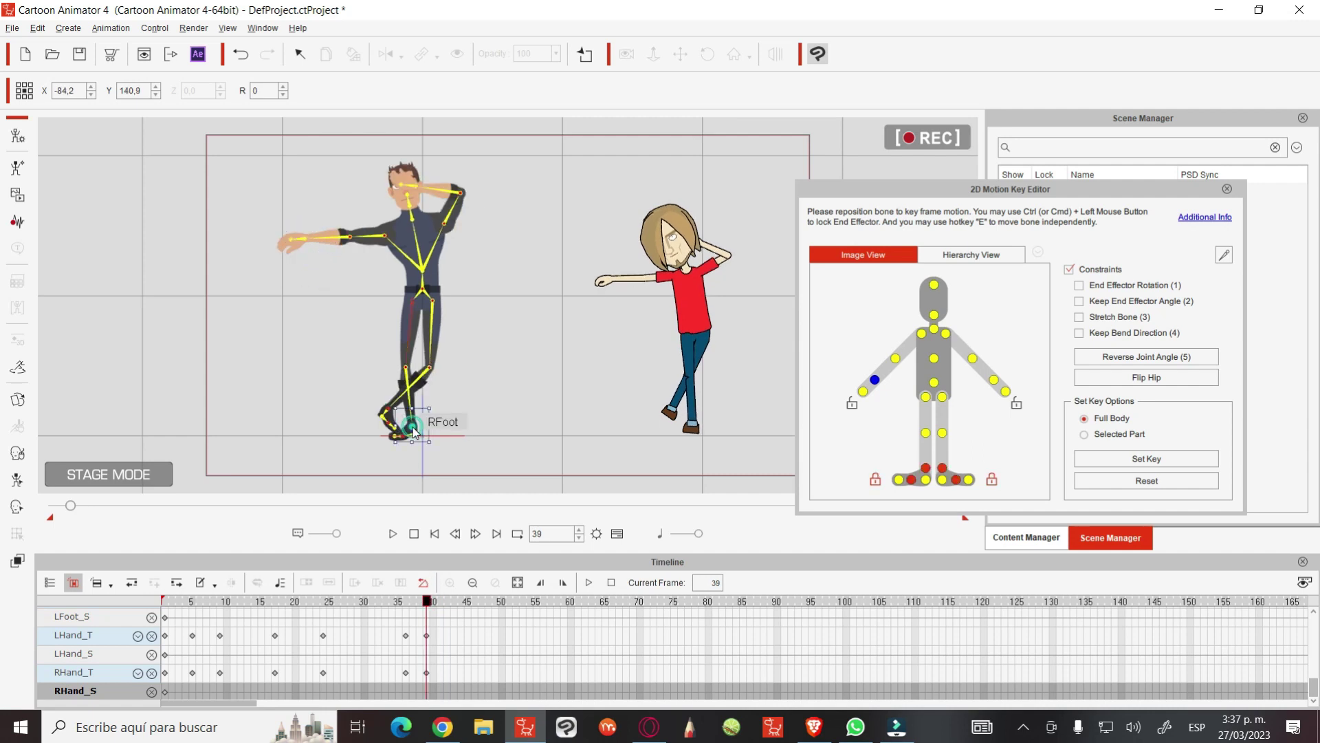
drag(417, 425, 431, 425)
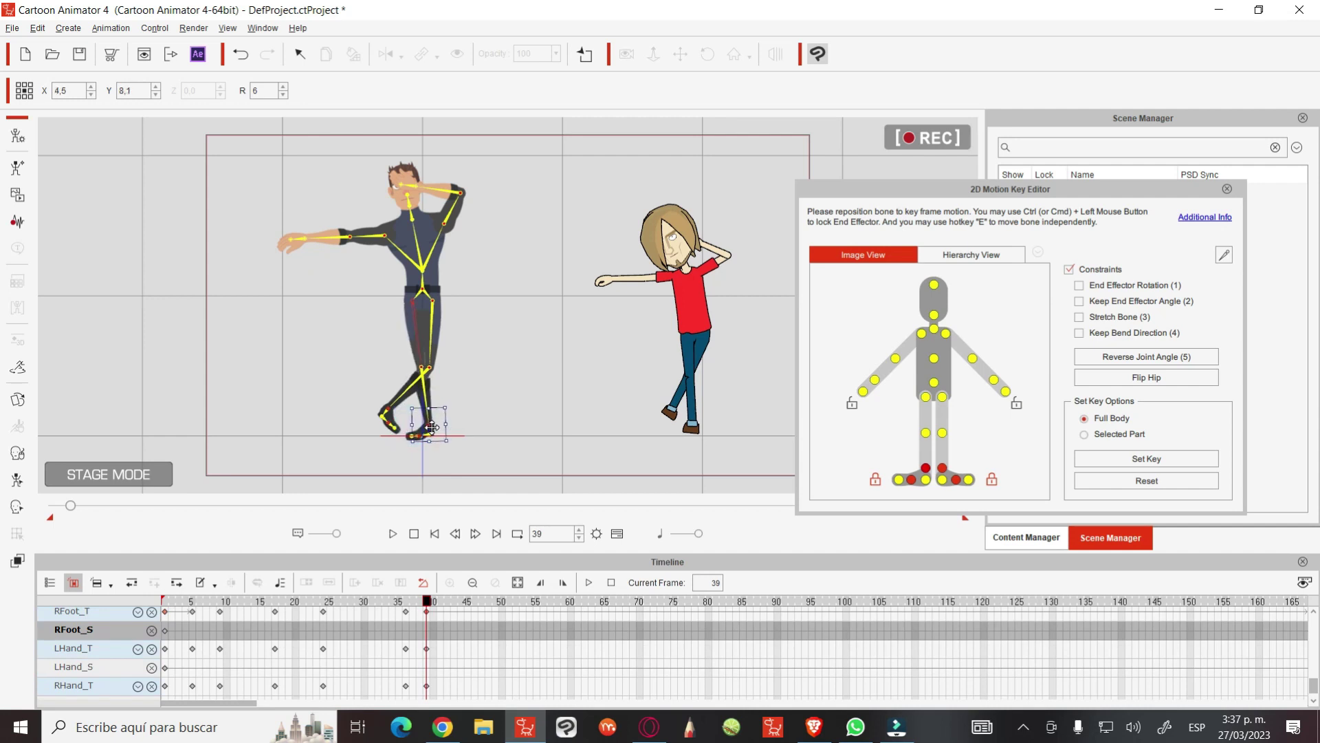
click(396, 601)
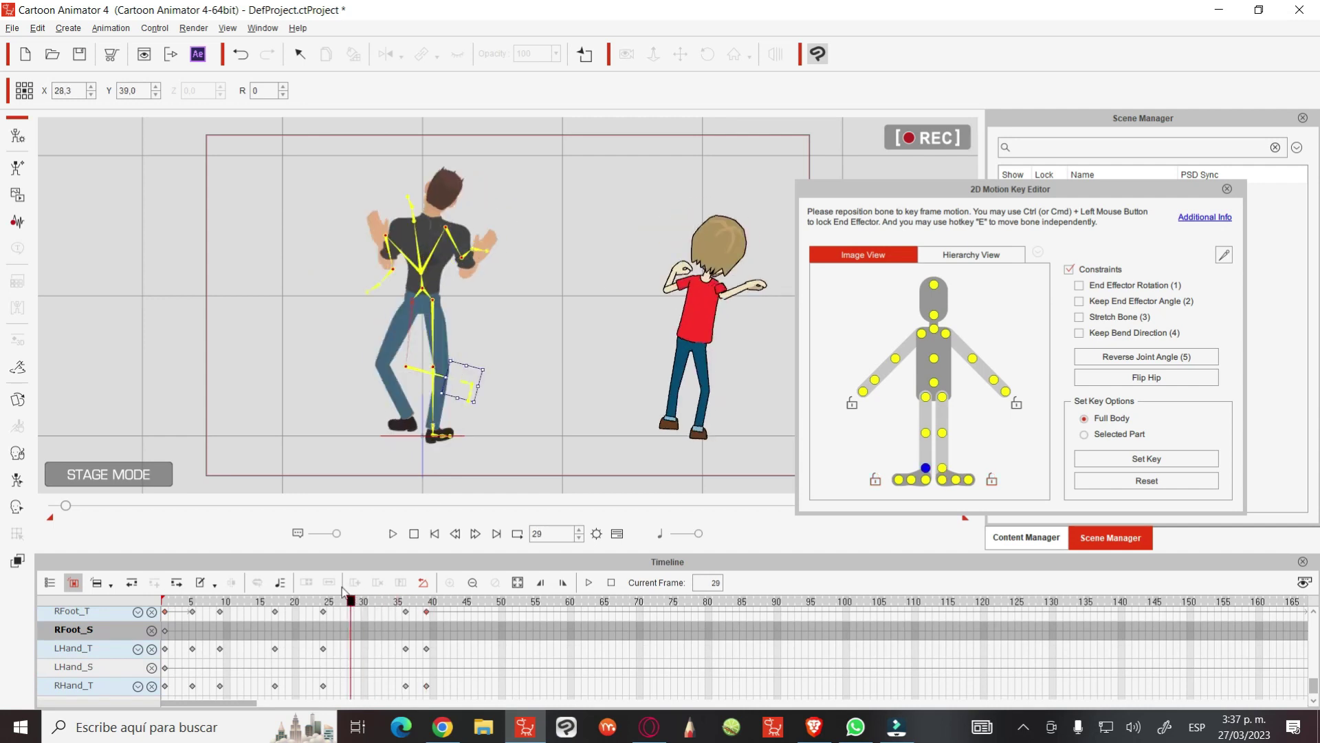
At frame 43, lean the dancer's torso left and raise his outstretched hand slightly
mouse_move(397, 601)
mouse_down()
mouse_move(478, 605)
mouse_move(437, 604)
mouse_move(454, 604)
mouse_up()
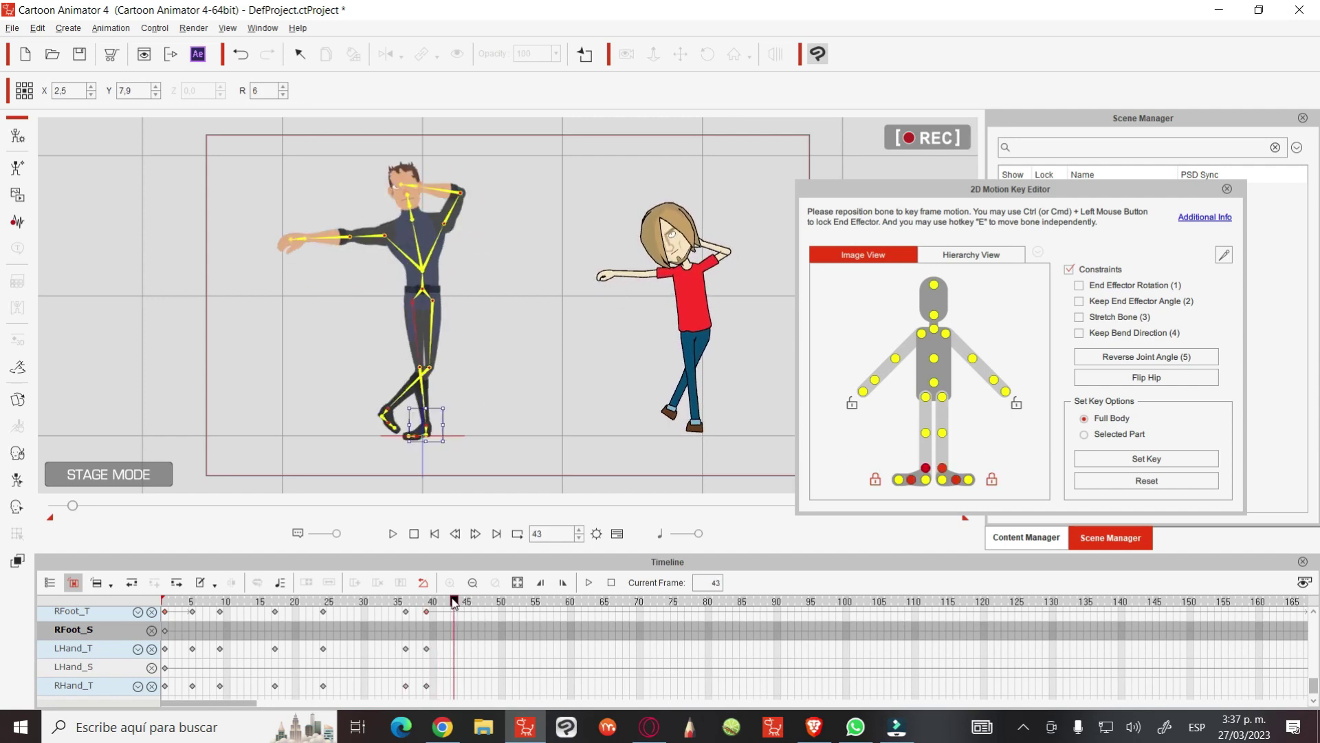
click(432, 267)
drag(427, 269, 442, 264)
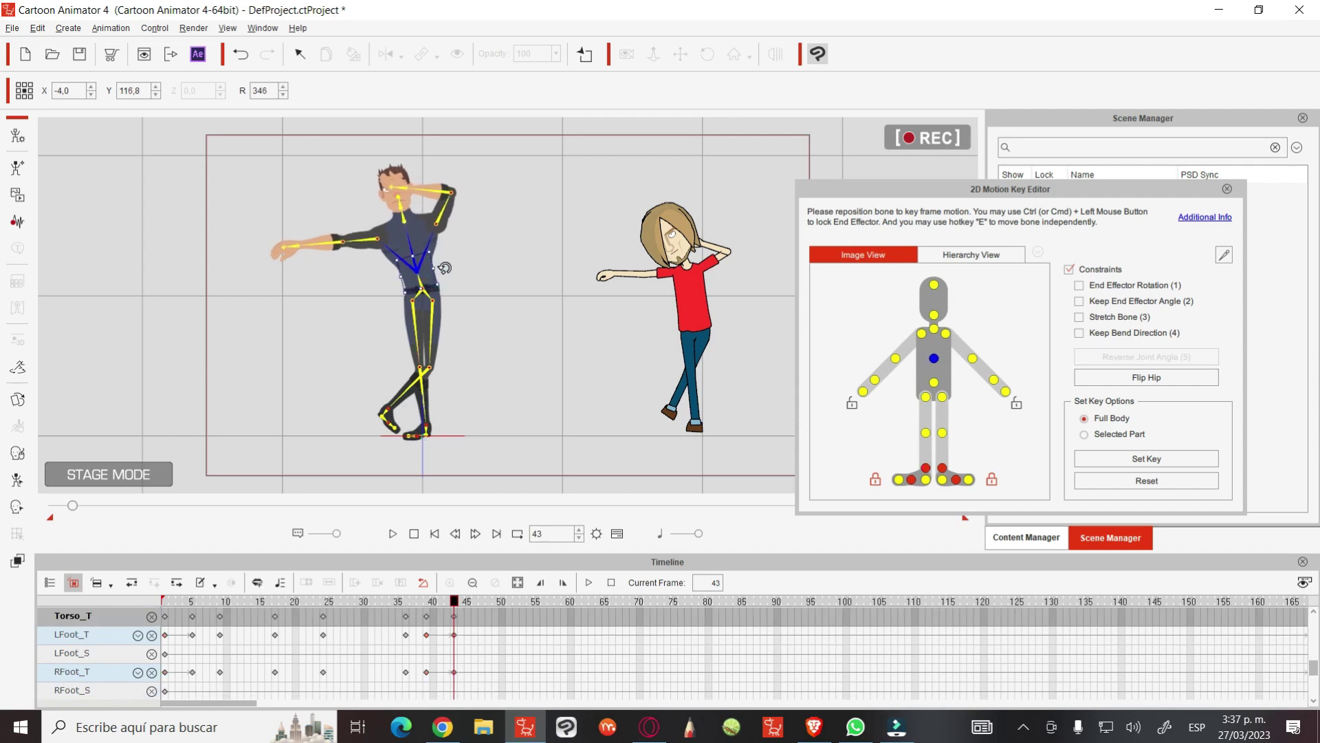
click(297, 253)
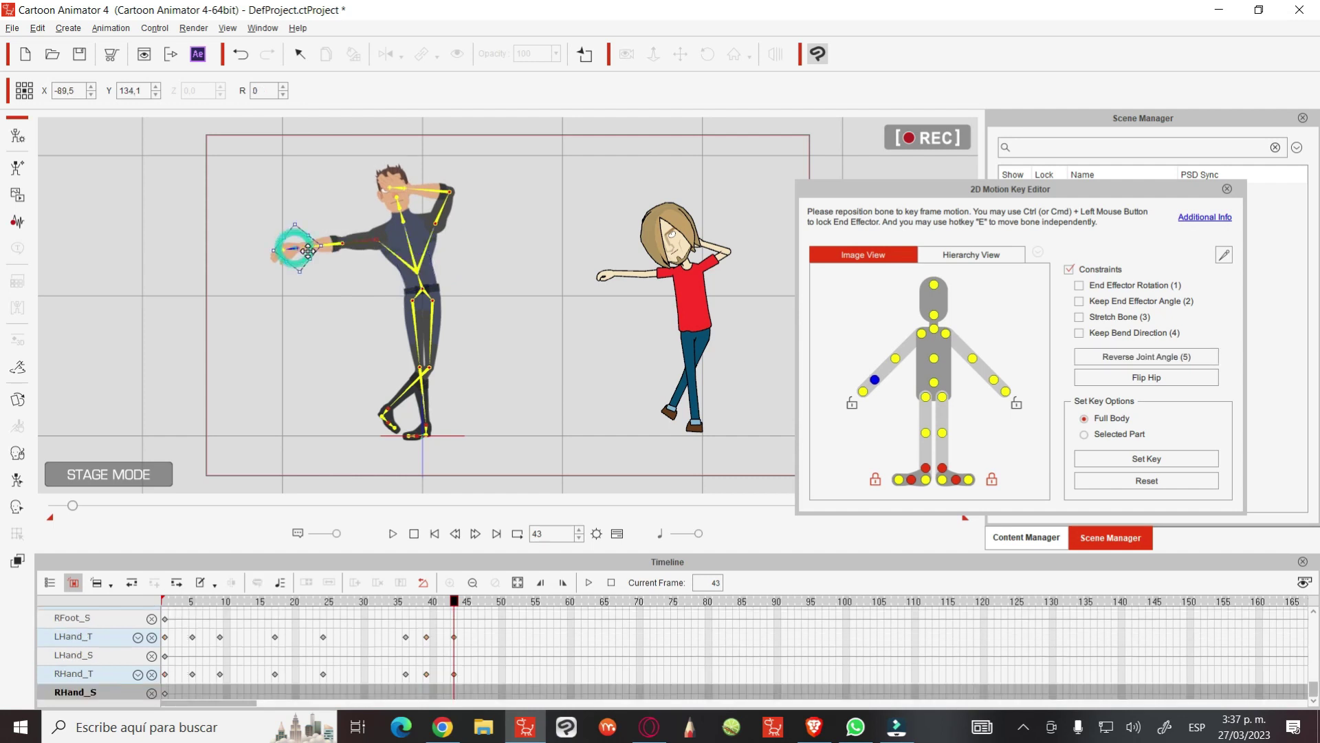
drag(294, 248, 284, 238)
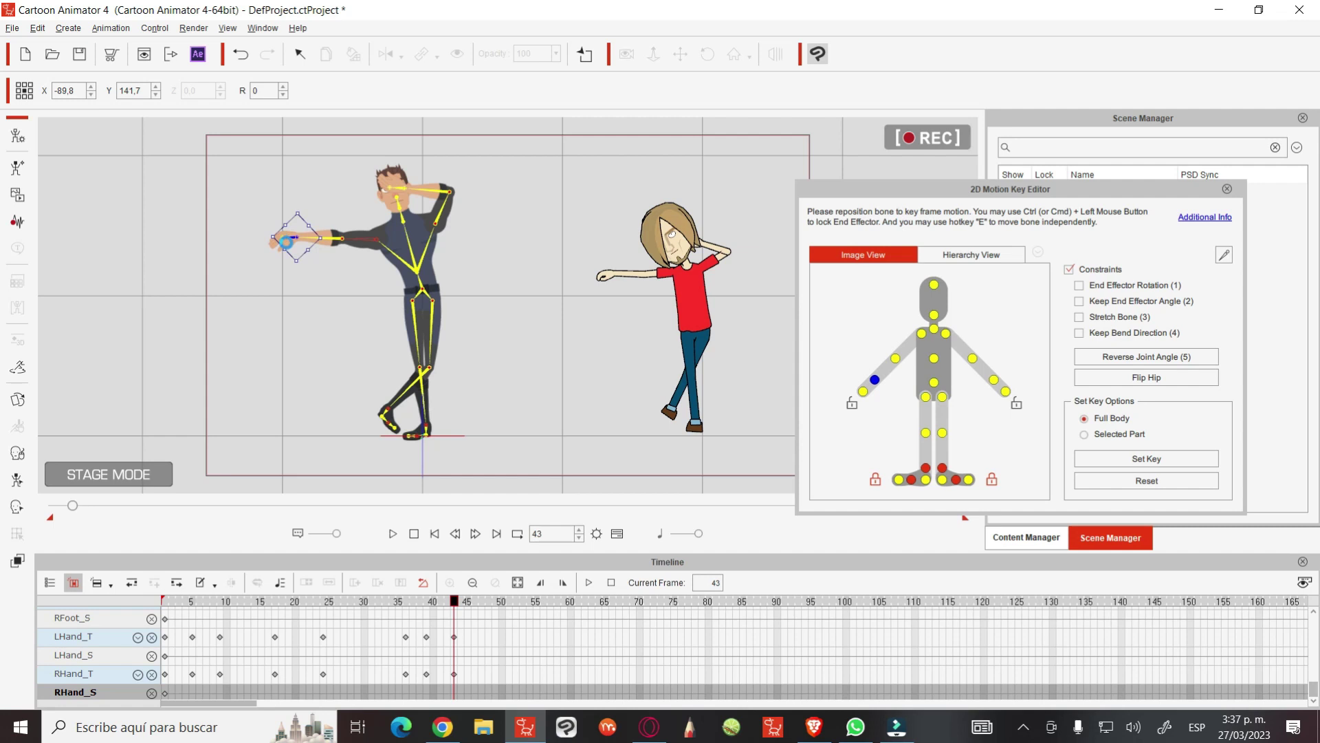
mouse_move(318, 590)
mouse_down()
mouse_move(611, 596)
mouse_move(434, 598)
mouse_move(461, 603)
mouse_up()
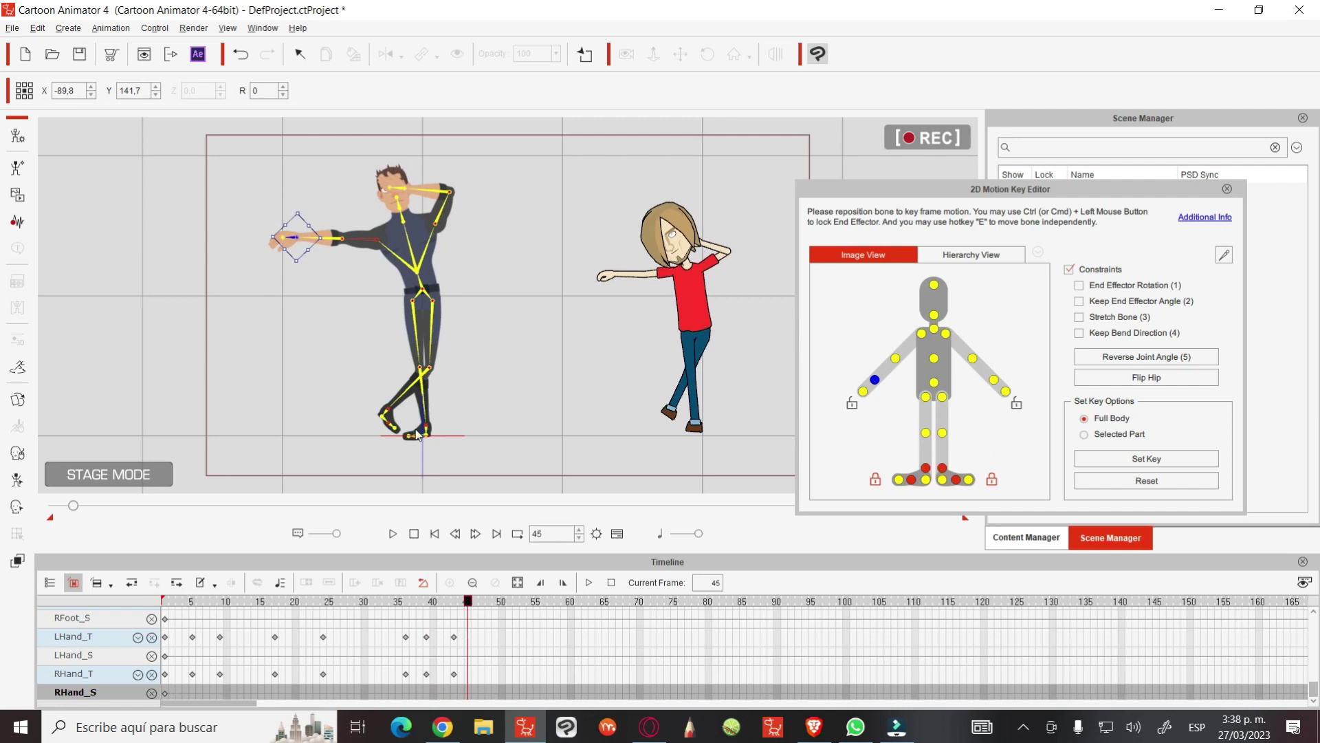
Nudge the dancer's torso to set body keys at frames 45 and 49
click(414, 268)
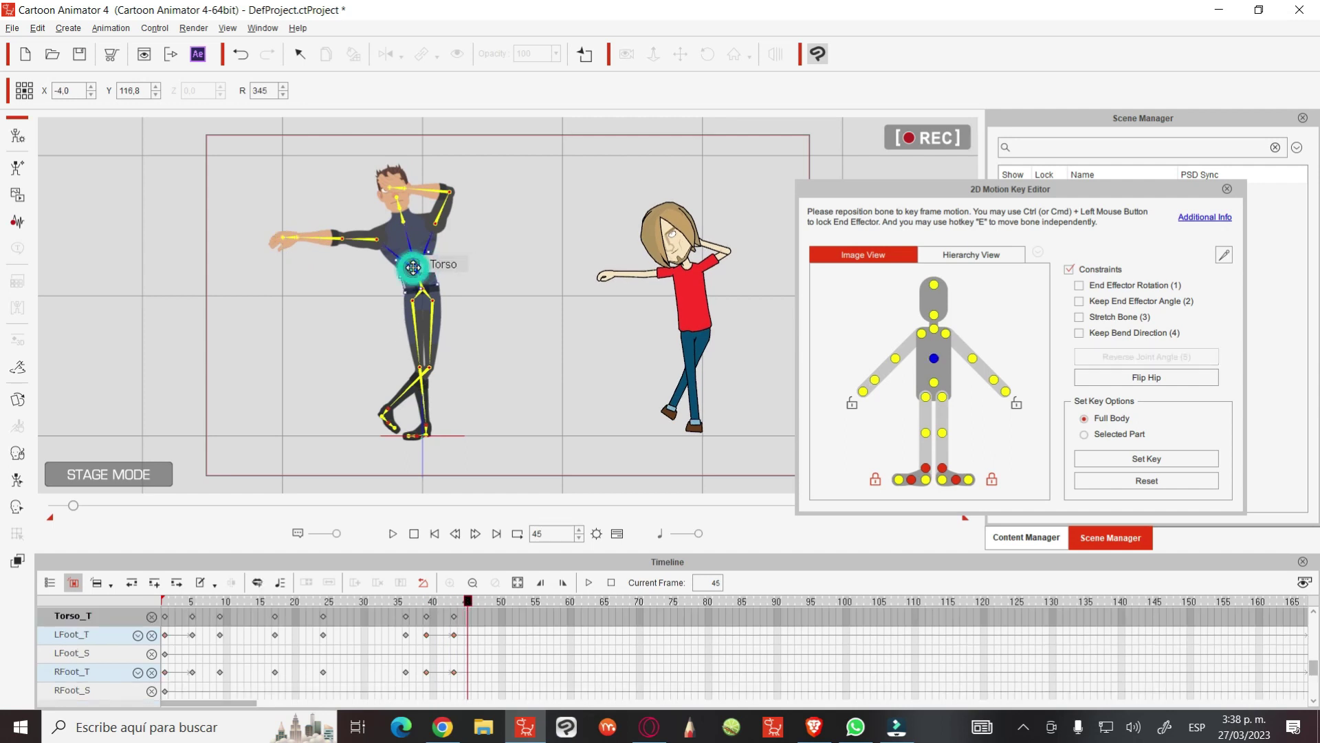
drag(413, 268, 415, 266)
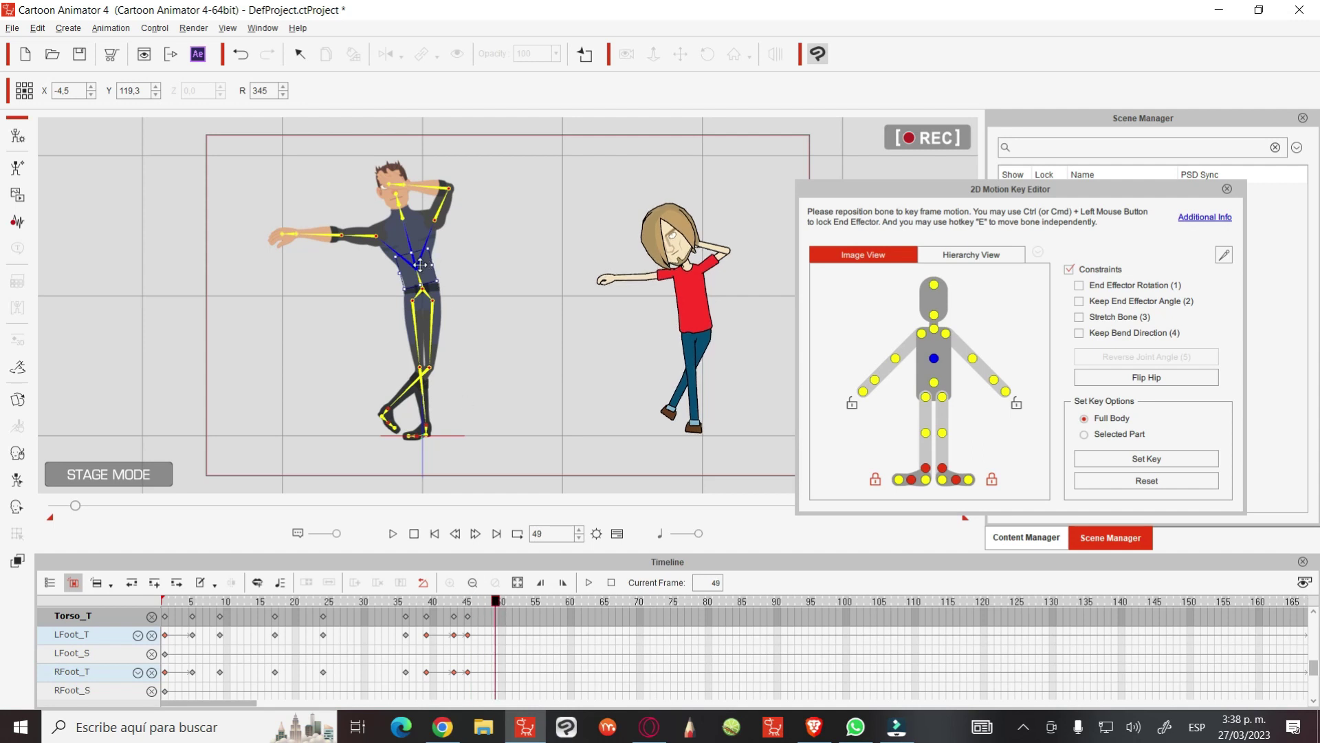
drag(420, 264, 419, 266)
mouse_move(469, 603)
mouse_down()
mouse_move(427, 602)
mouse_move(510, 600)
mouse_move(524, 585)
mouse_up()
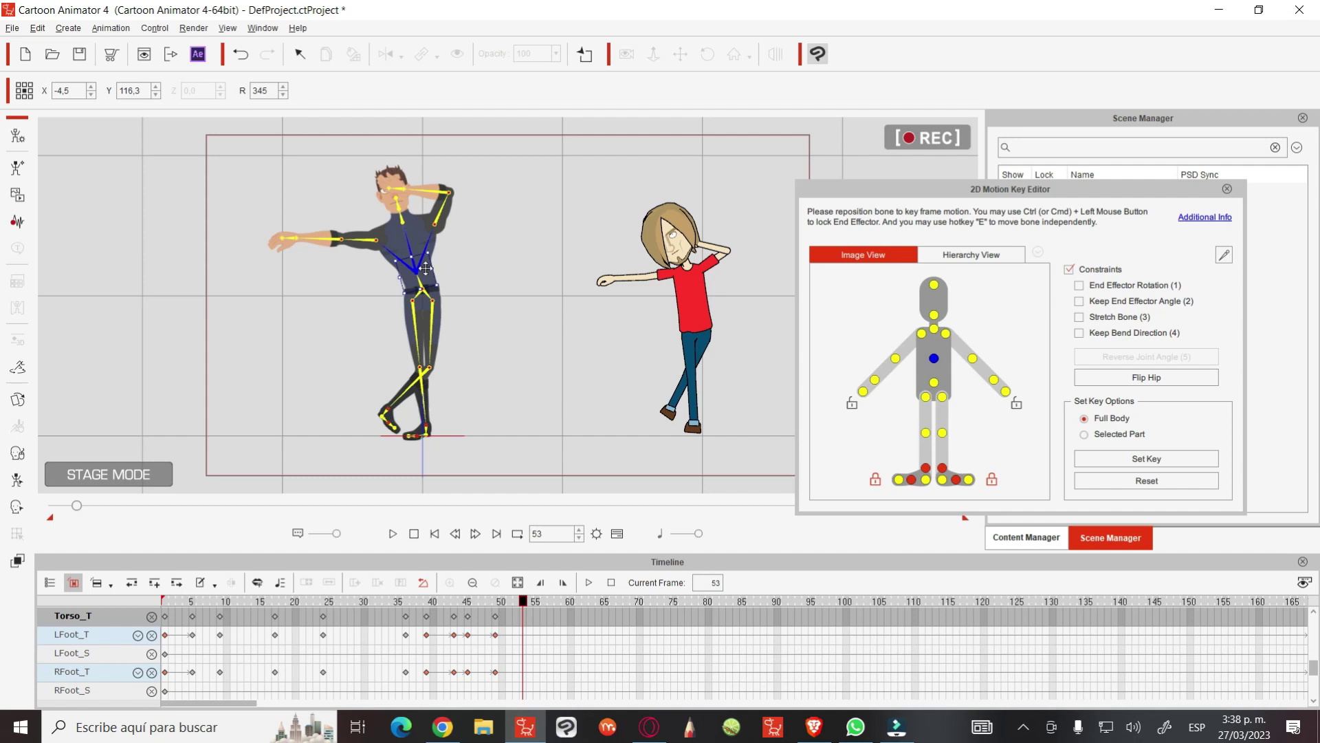
Nudge the torso again to key frames 53 and 59, then preview up to frame 75
drag(420, 269, 417, 265)
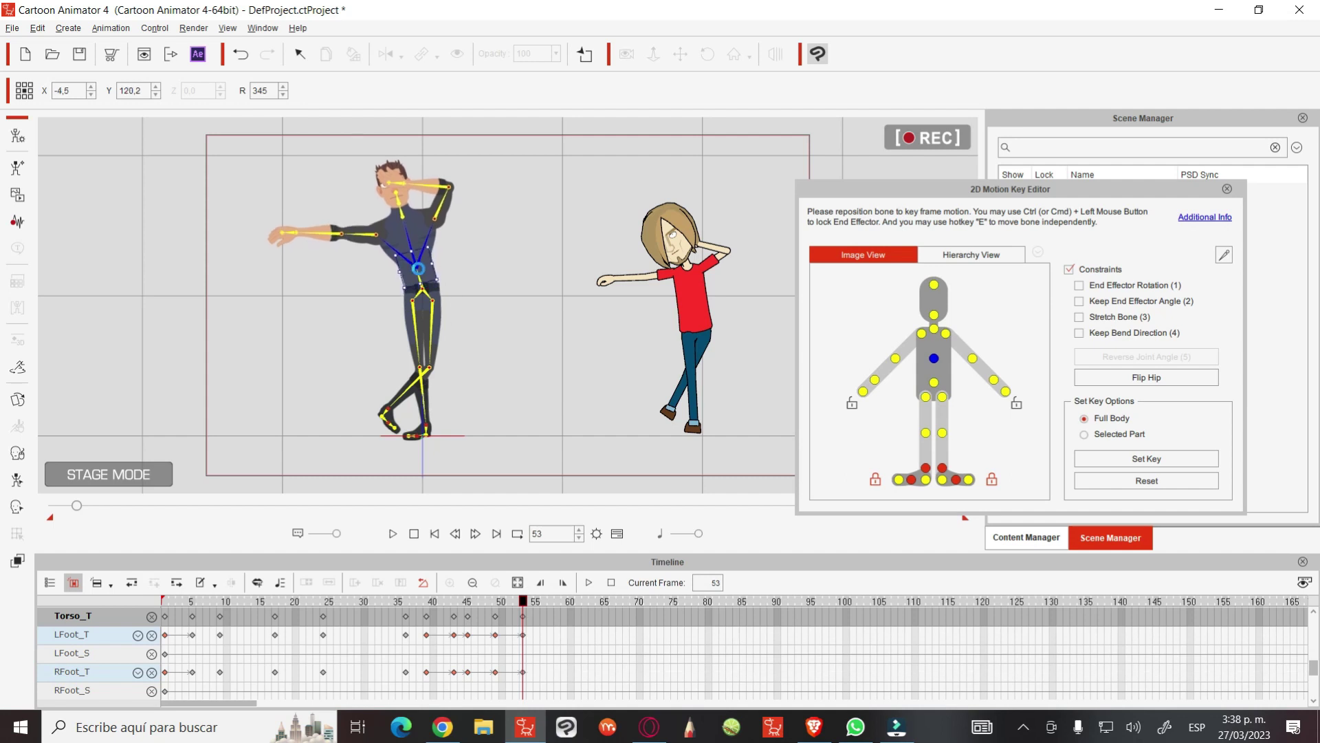
click(559, 602)
mouse_move(550, 602)
mouse_down()
mouse_move(585, 600)
mouse_move(563, 597)
mouse_up()
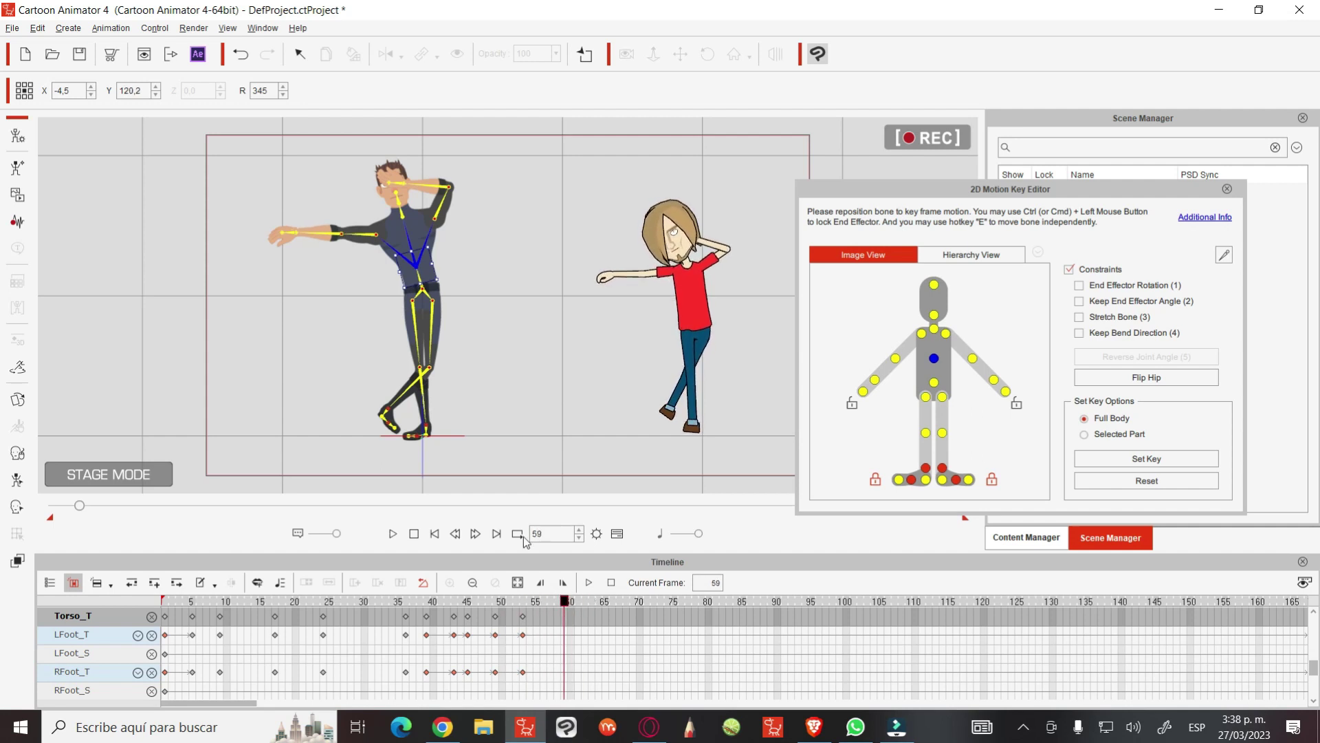
drag(420, 264, 421, 264)
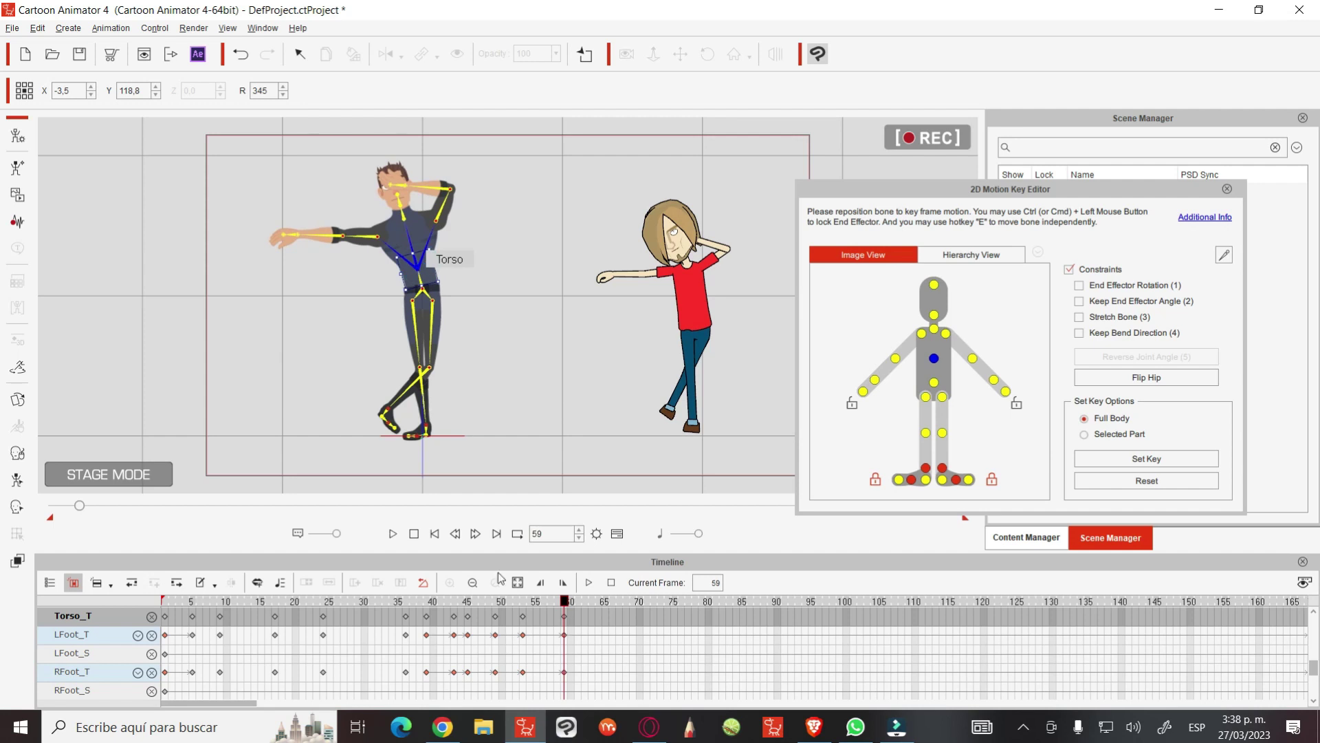
drag(519, 606, 540, 599)
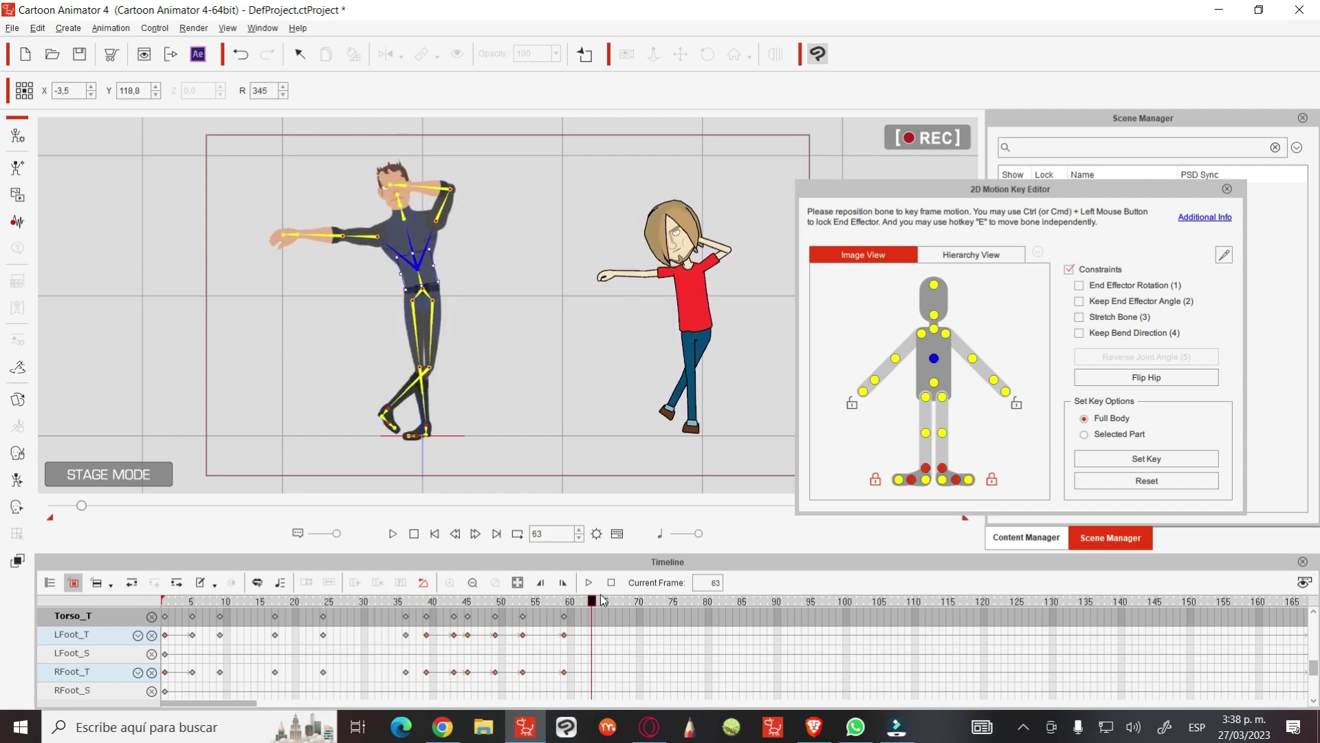
mouse_move(539, 598)
mouse_down()
mouse_move(698, 601)
mouse_move(605, 599)
mouse_up()
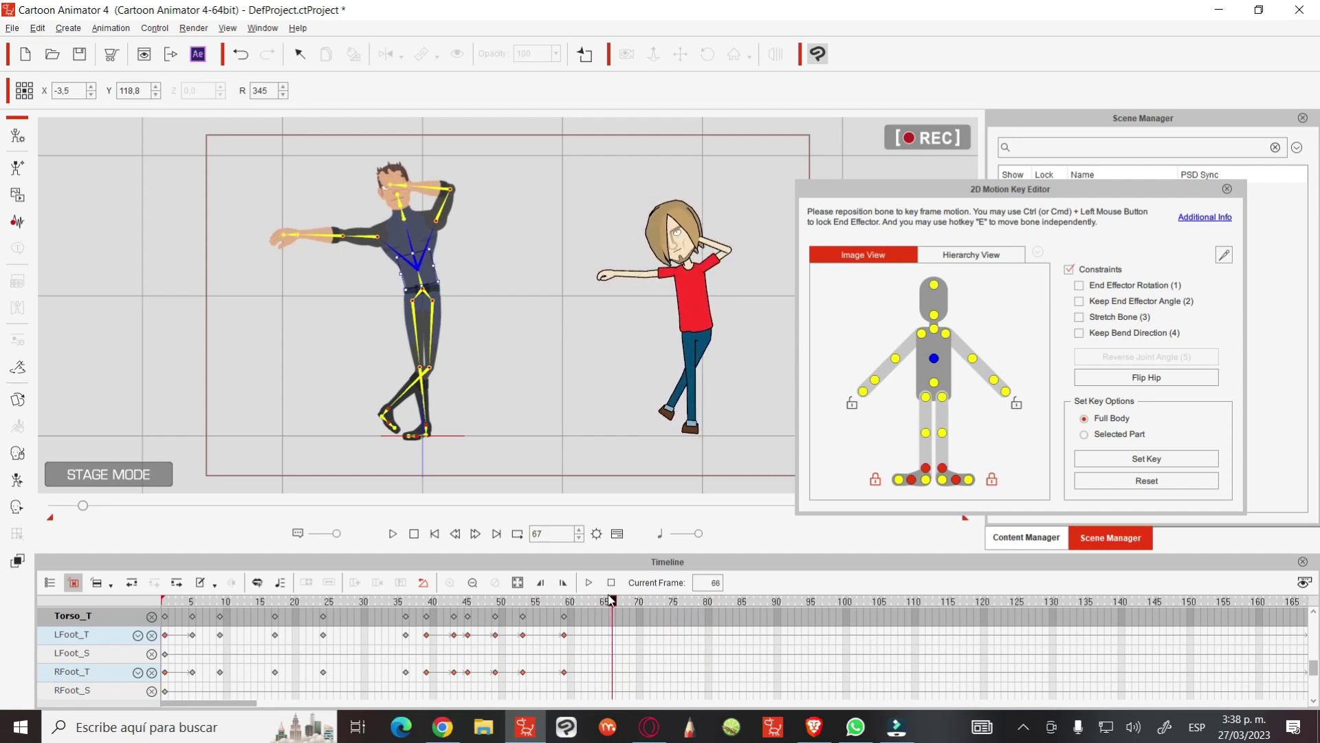
scroll(526, 647, up, 2)
scroll(525, 645, up, 3)
Select Roger's Transform keys from frames 49 to 65 and paste them at frame 65
scroll(525, 632, up, 2)
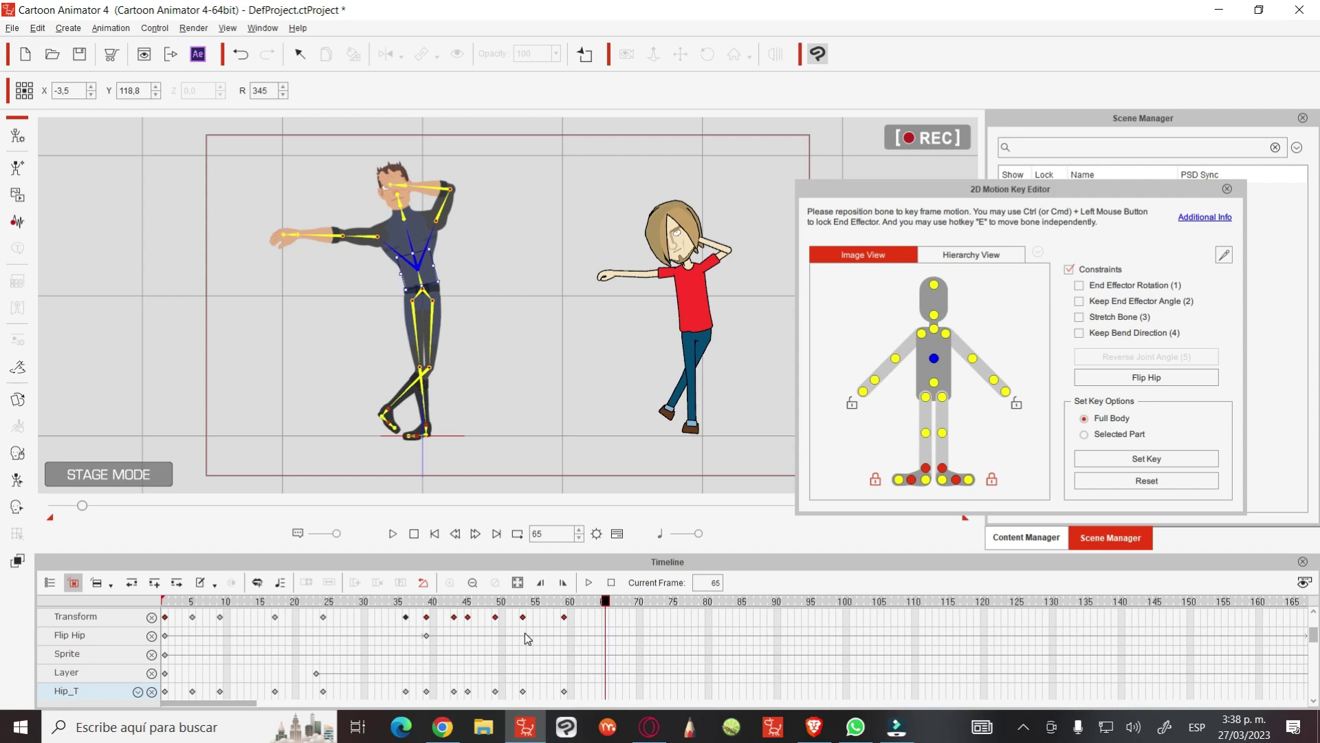
scroll(529, 633, up, 2)
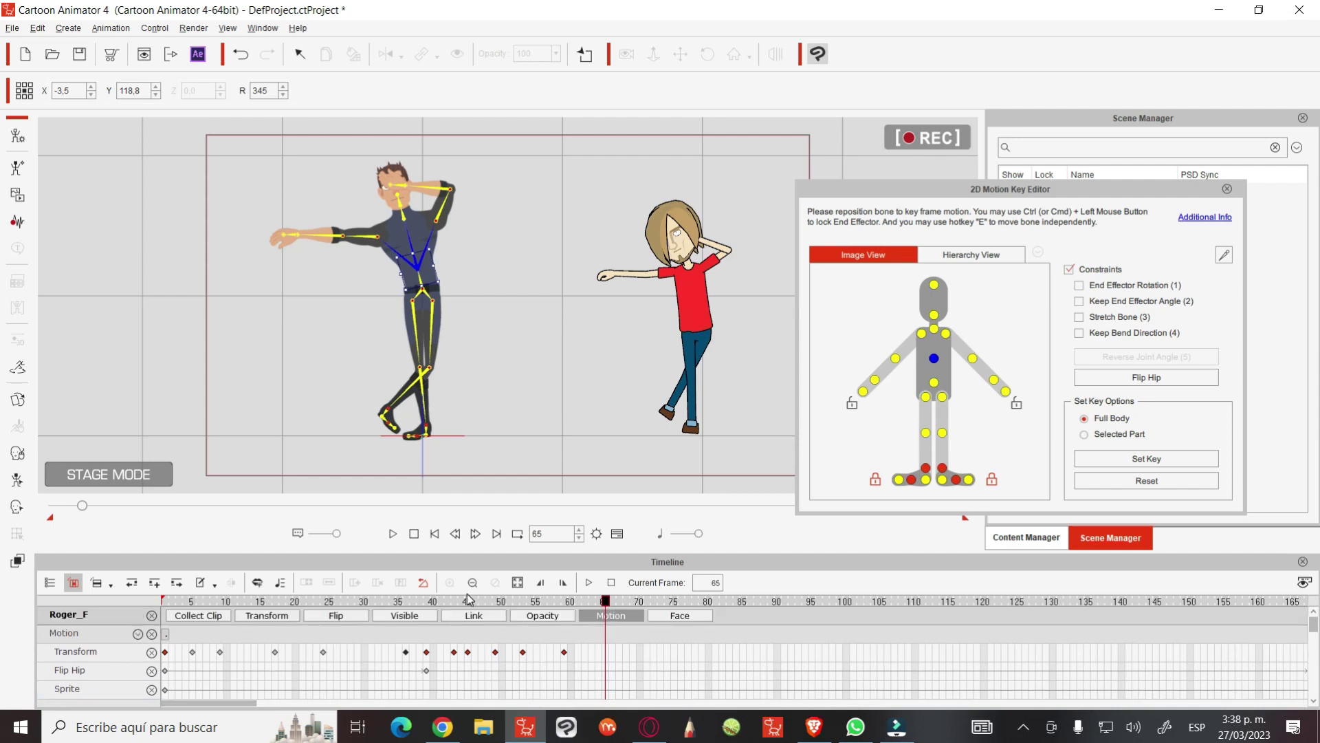
drag(459, 605, 470, 611)
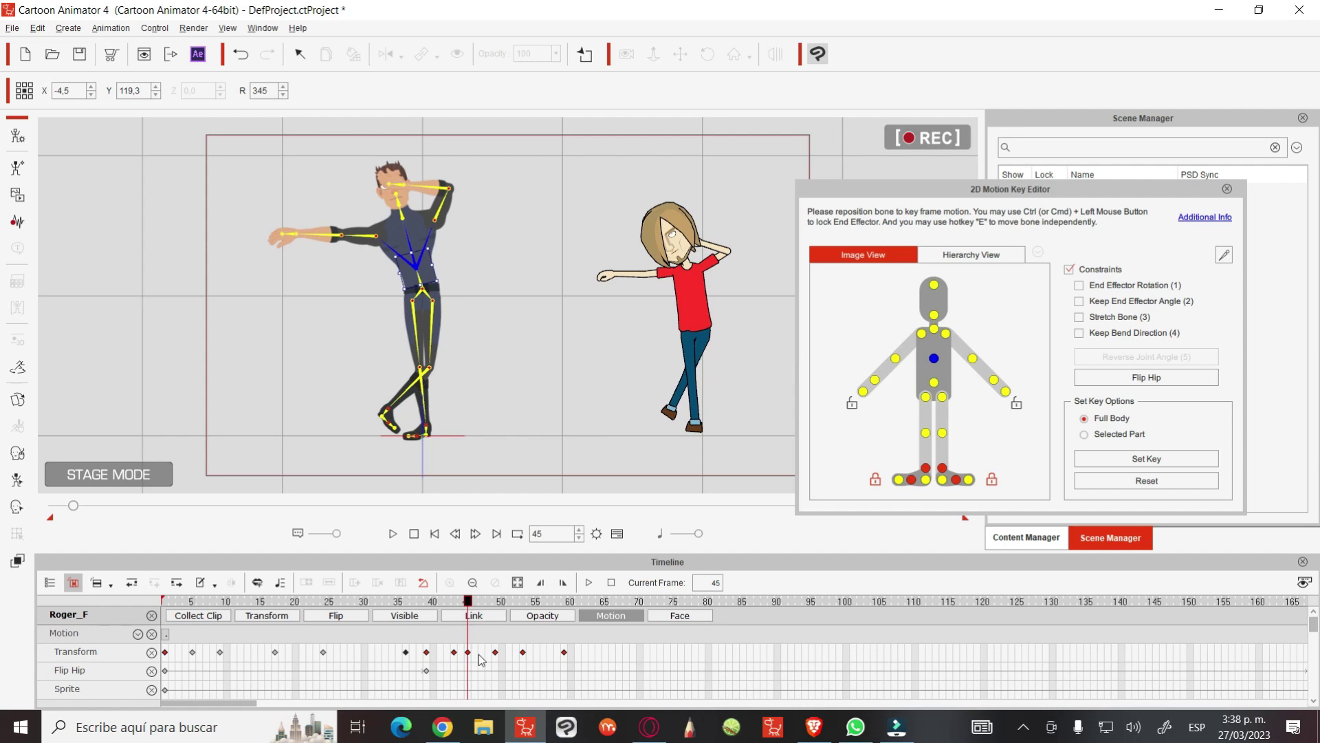
click(580, 662)
click(461, 657)
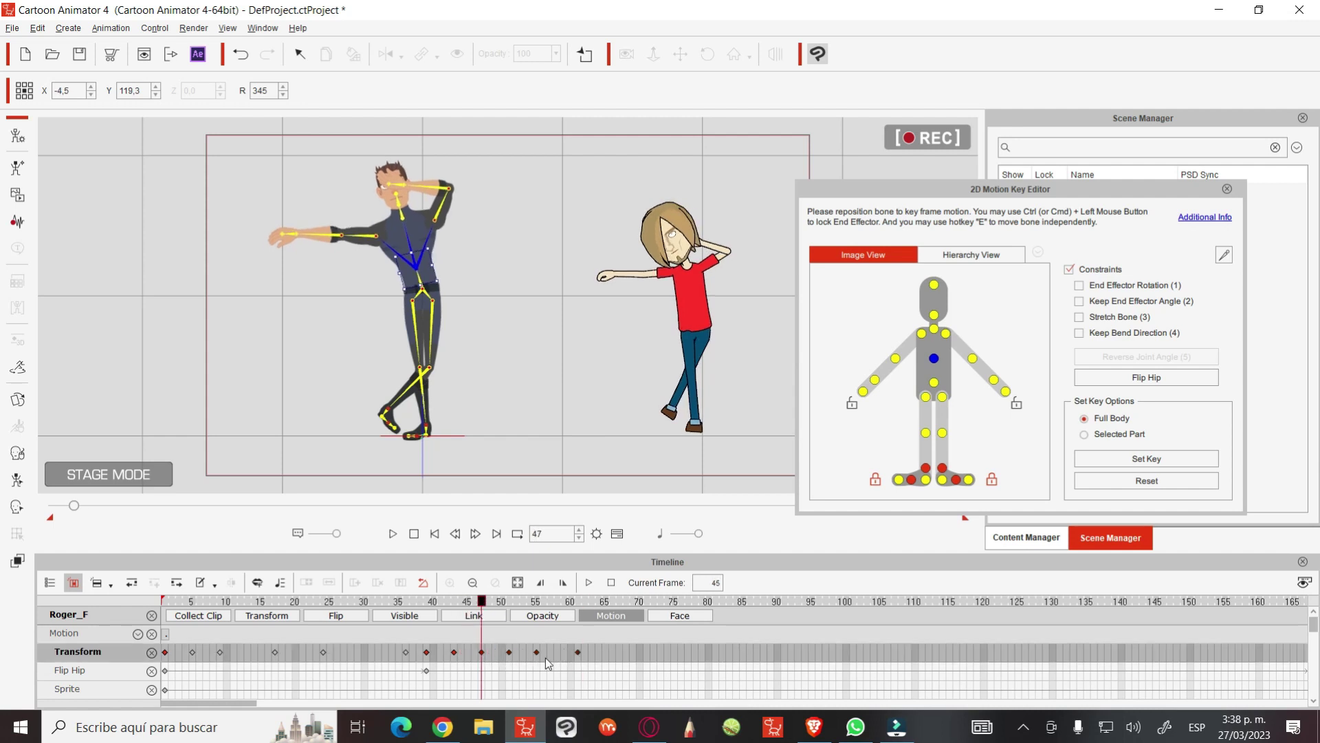
click(600, 658)
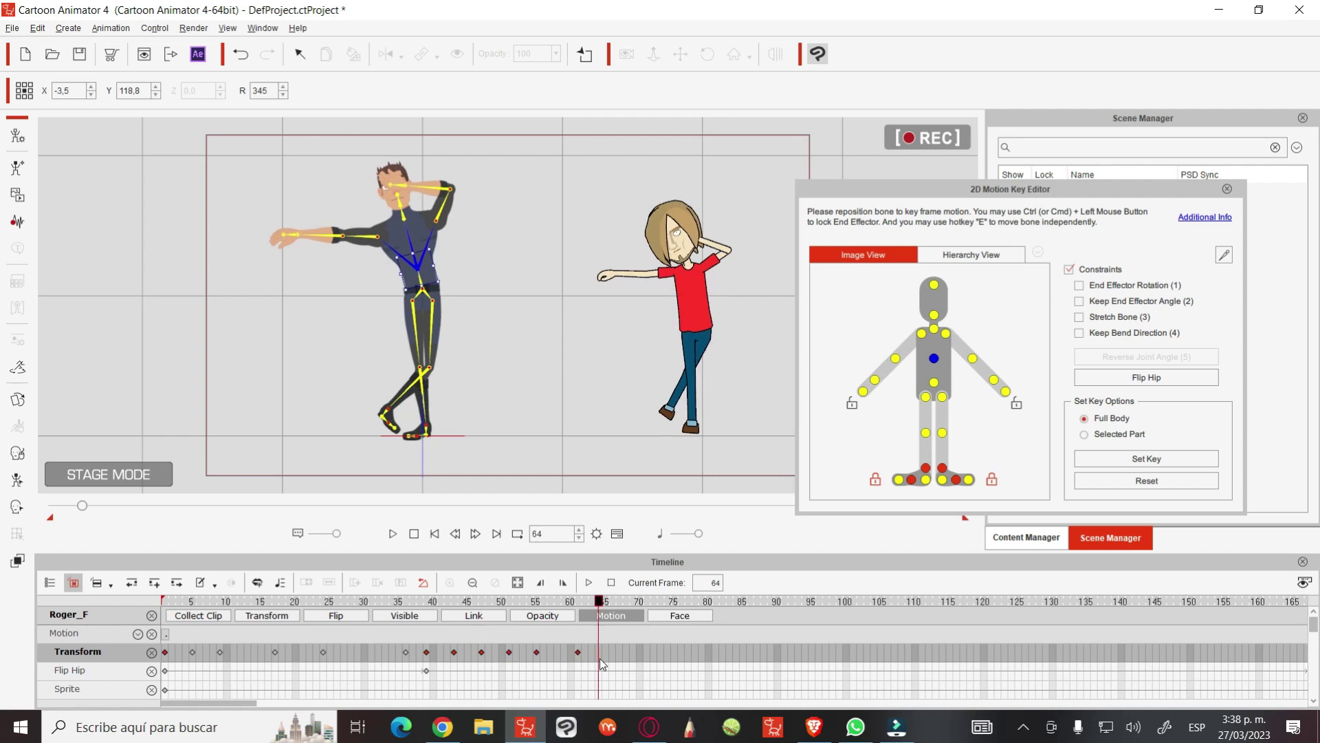
click(536, 653)
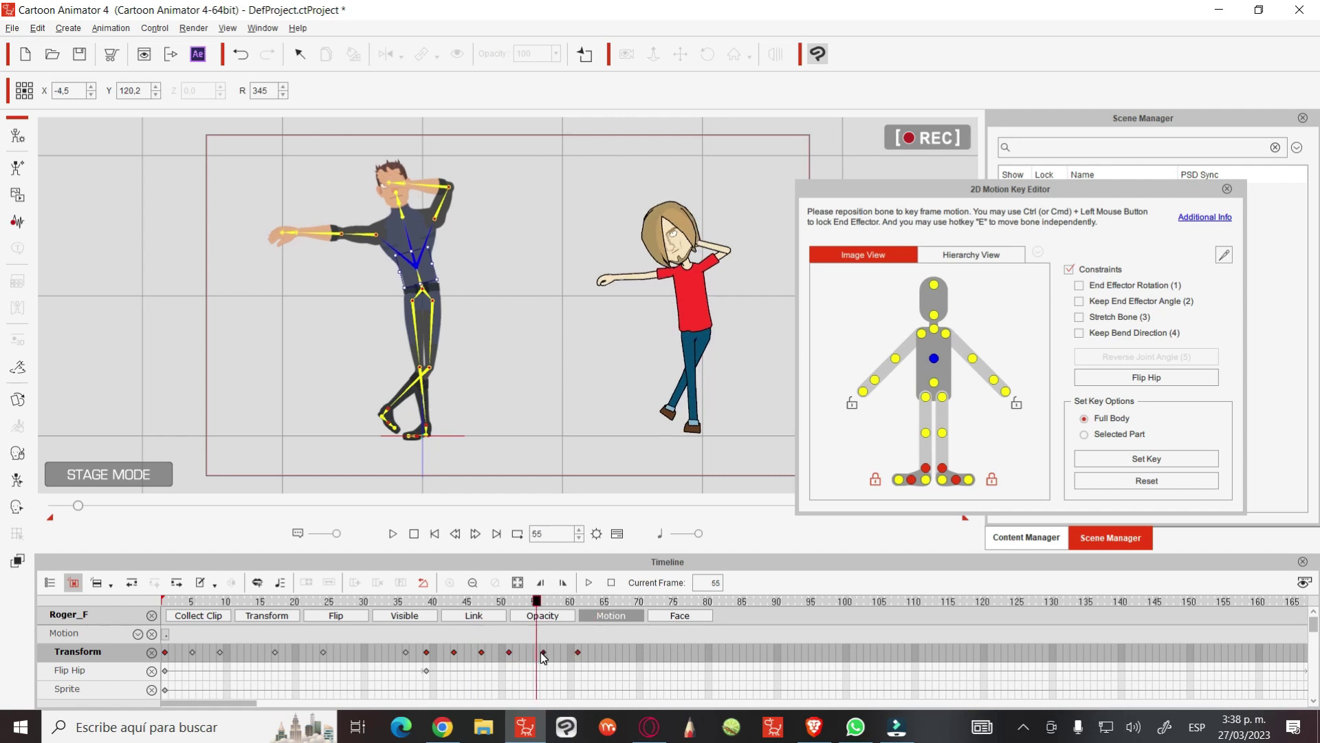
drag(603, 654, 463, 646)
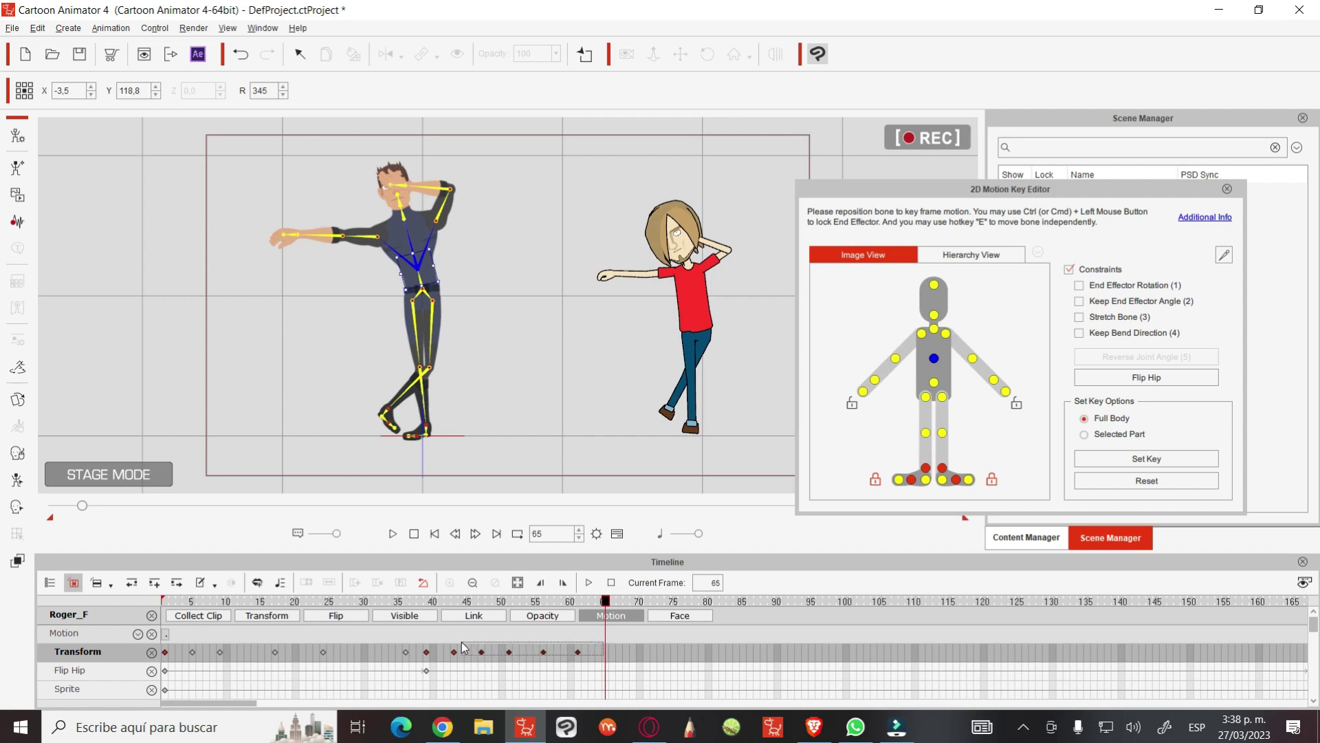
click(453, 652)
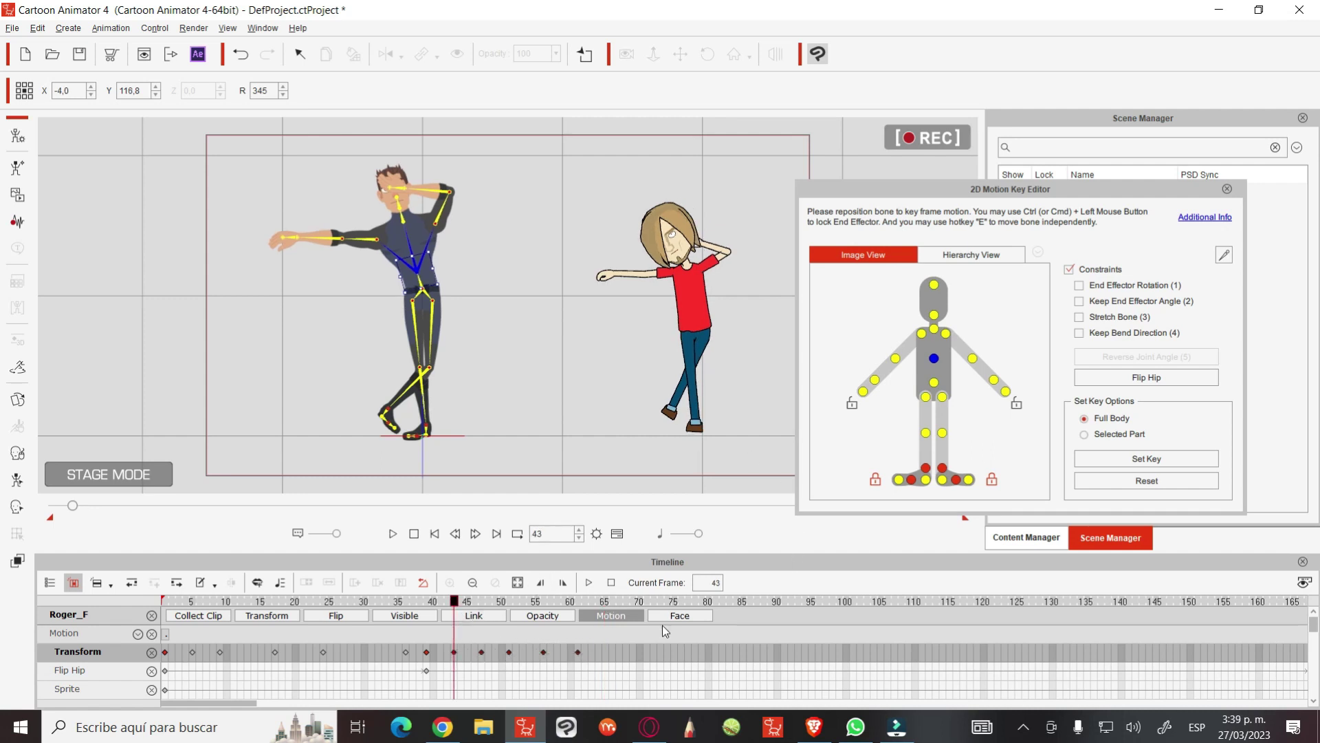
click(612, 650)
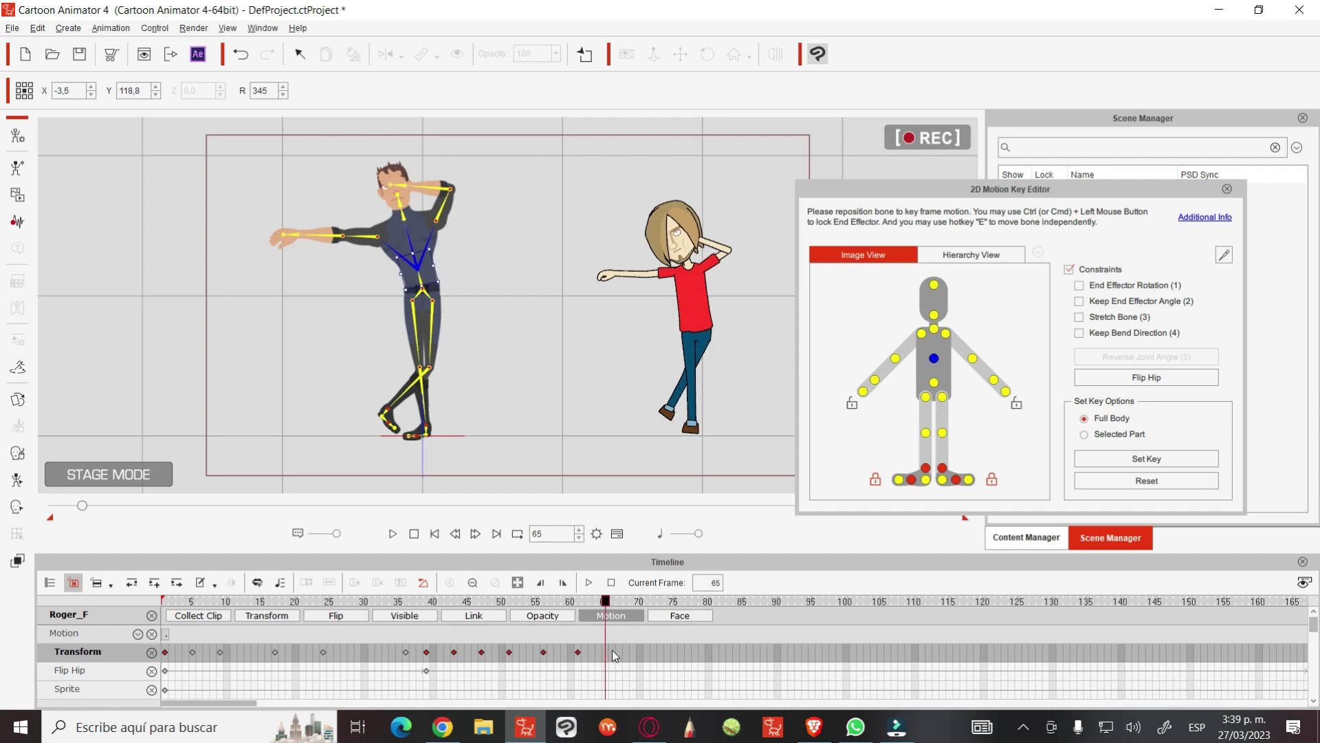
key(ctrl+v)
Preview the repeated motion, then reset Roger to his default pose at frame 81
mouse_move(590, 605)
mouse_down()
mouse_move(730, 600)
mouse_move(687, 592)
mouse_up()
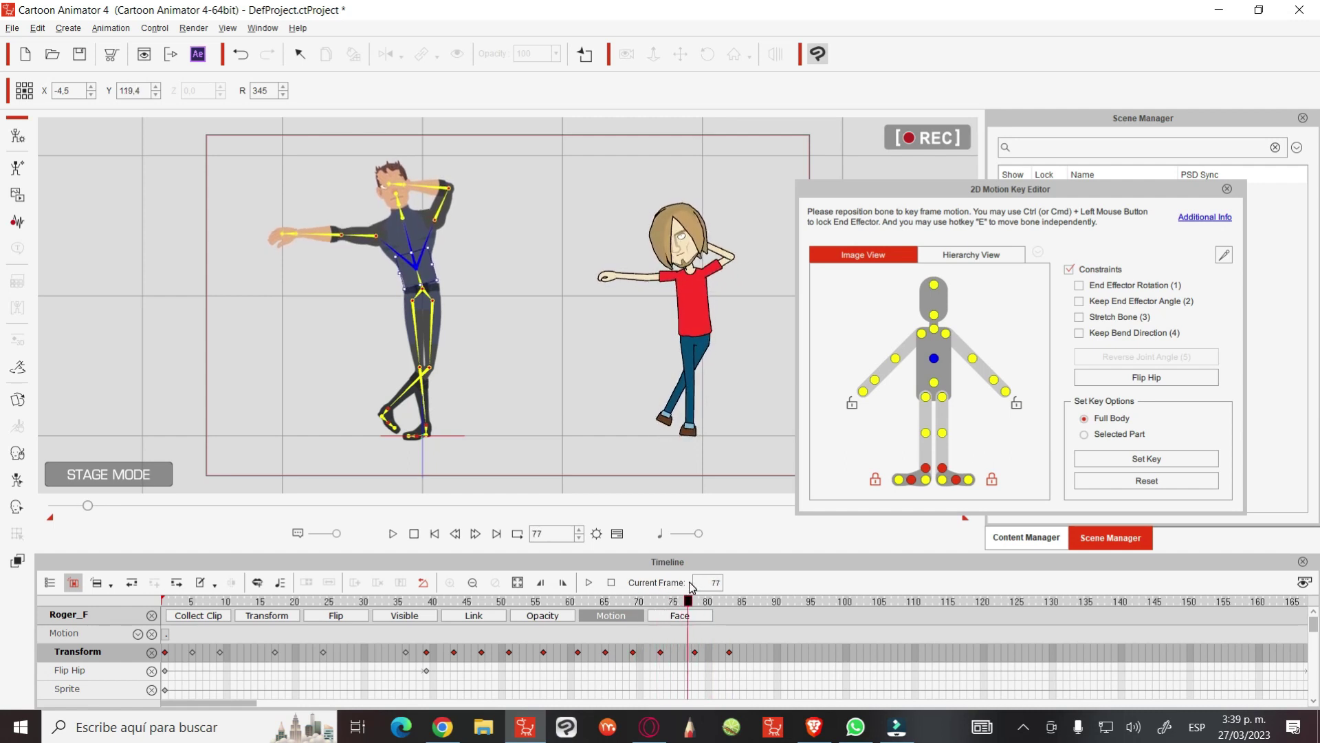
key(space)
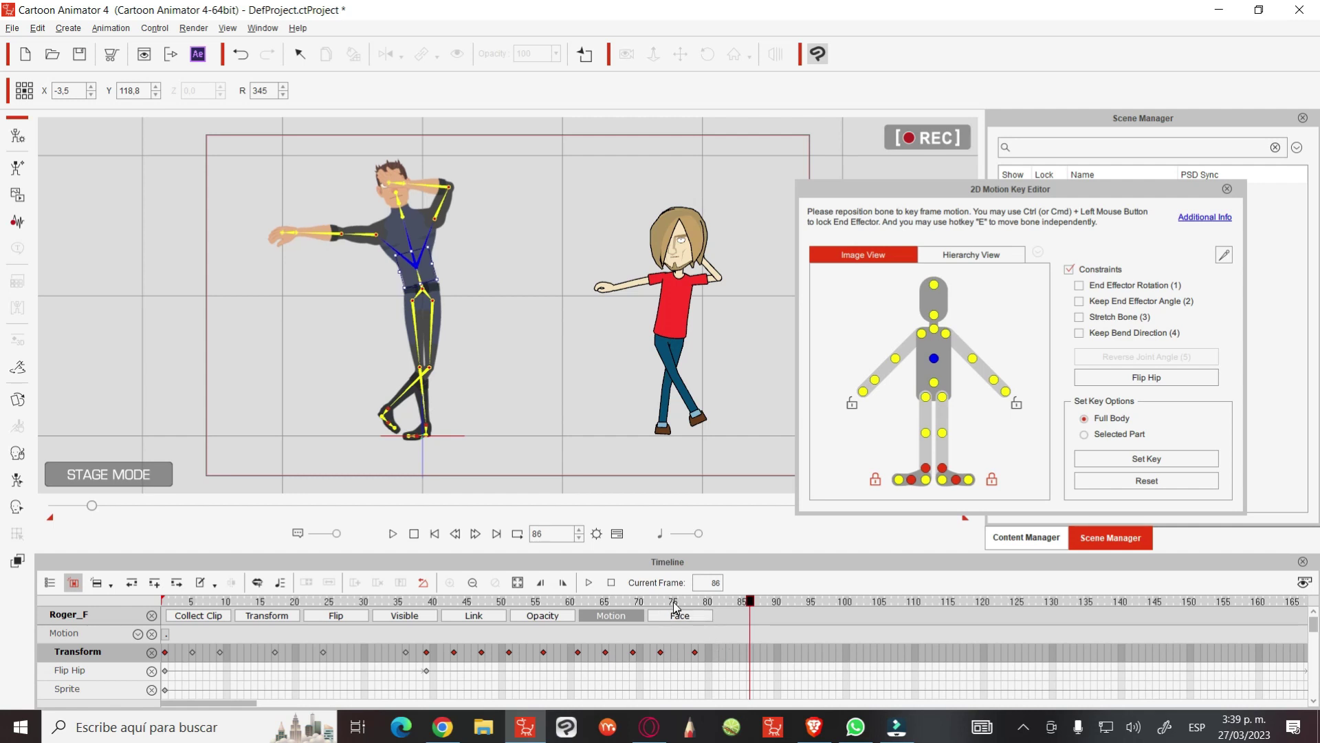
drag(673, 603, 717, 602)
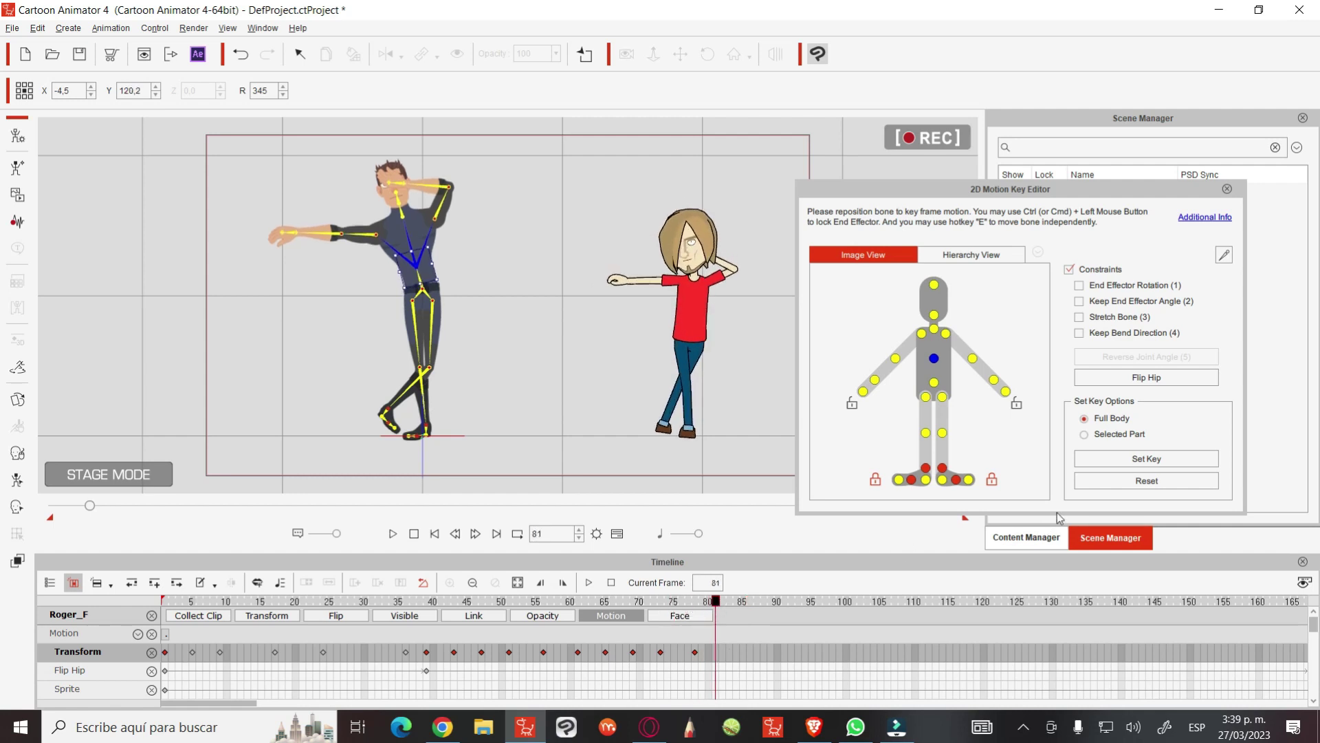
click(1129, 481)
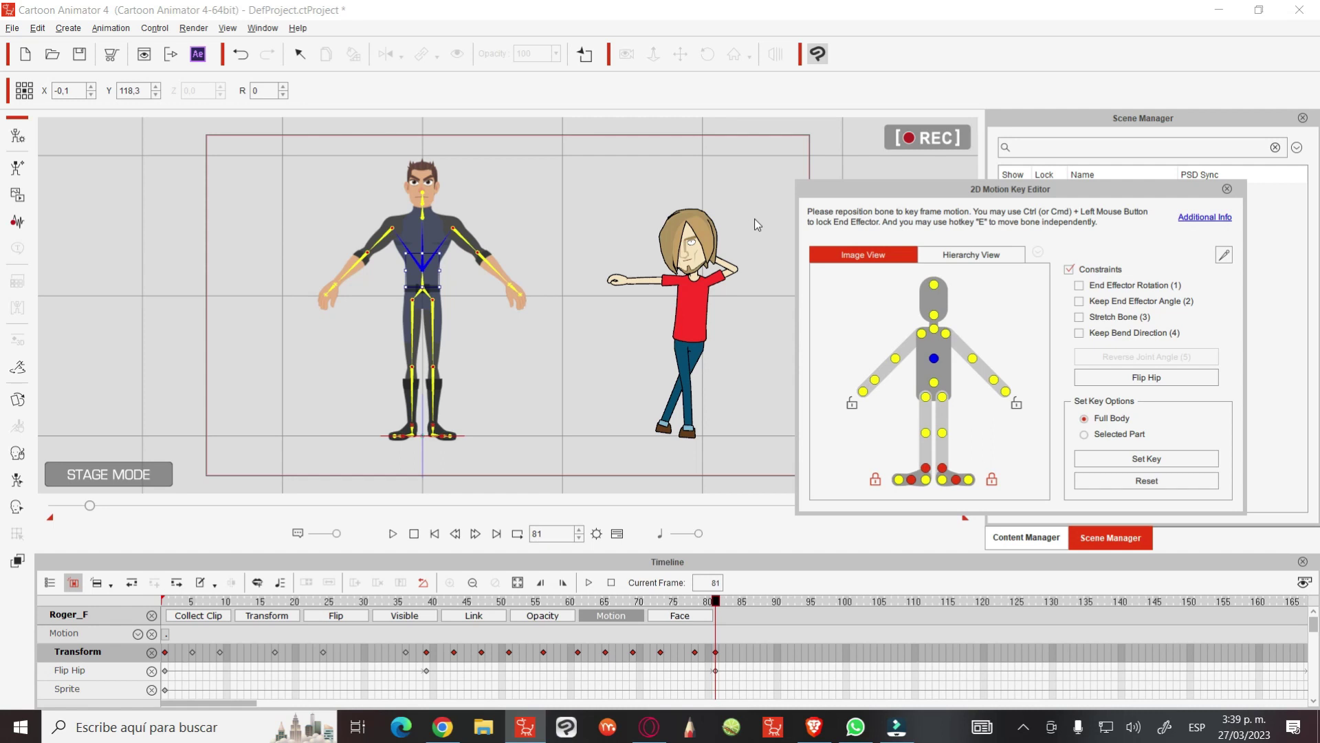
Raise Roger's left hand beside his head and stretch his right arm to shoulder height
click(517, 292)
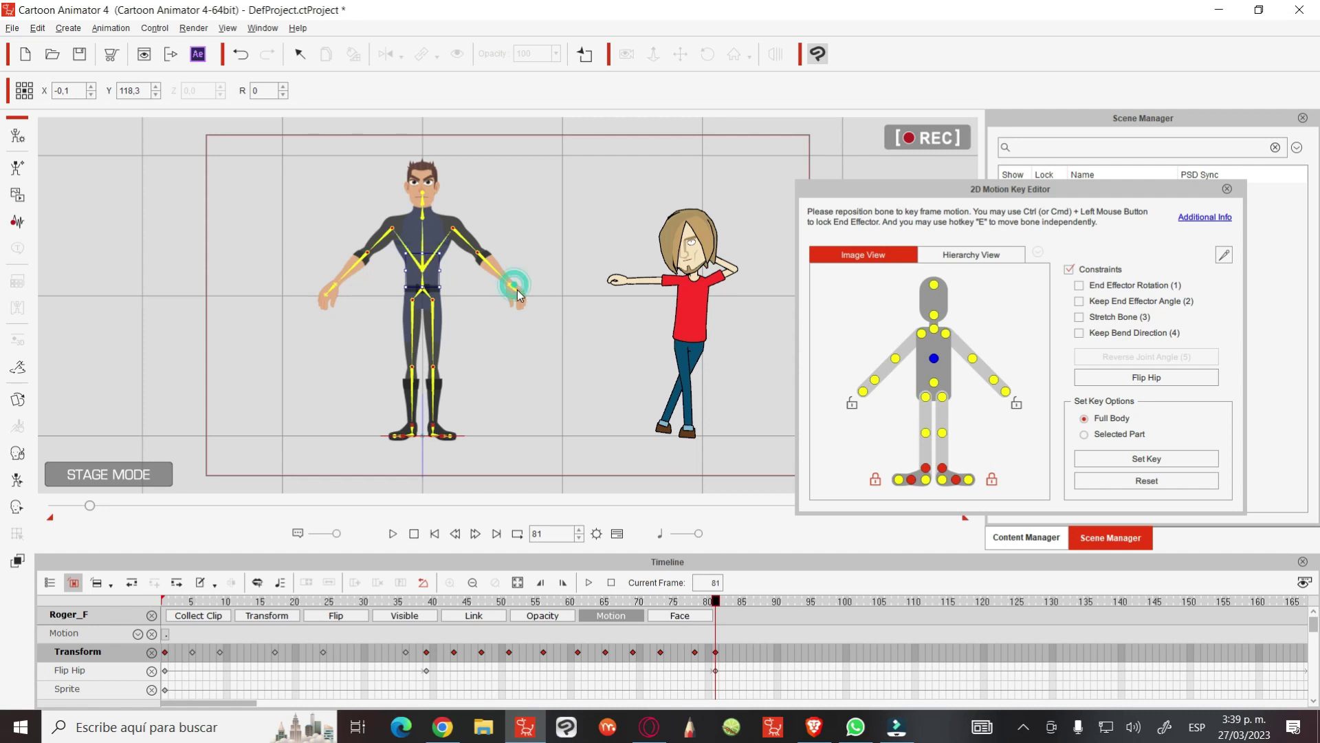
mouse_move(517, 292)
mouse_down()
mouse_move(475, 204)
mouse_move(460, 208)
mouse_up()
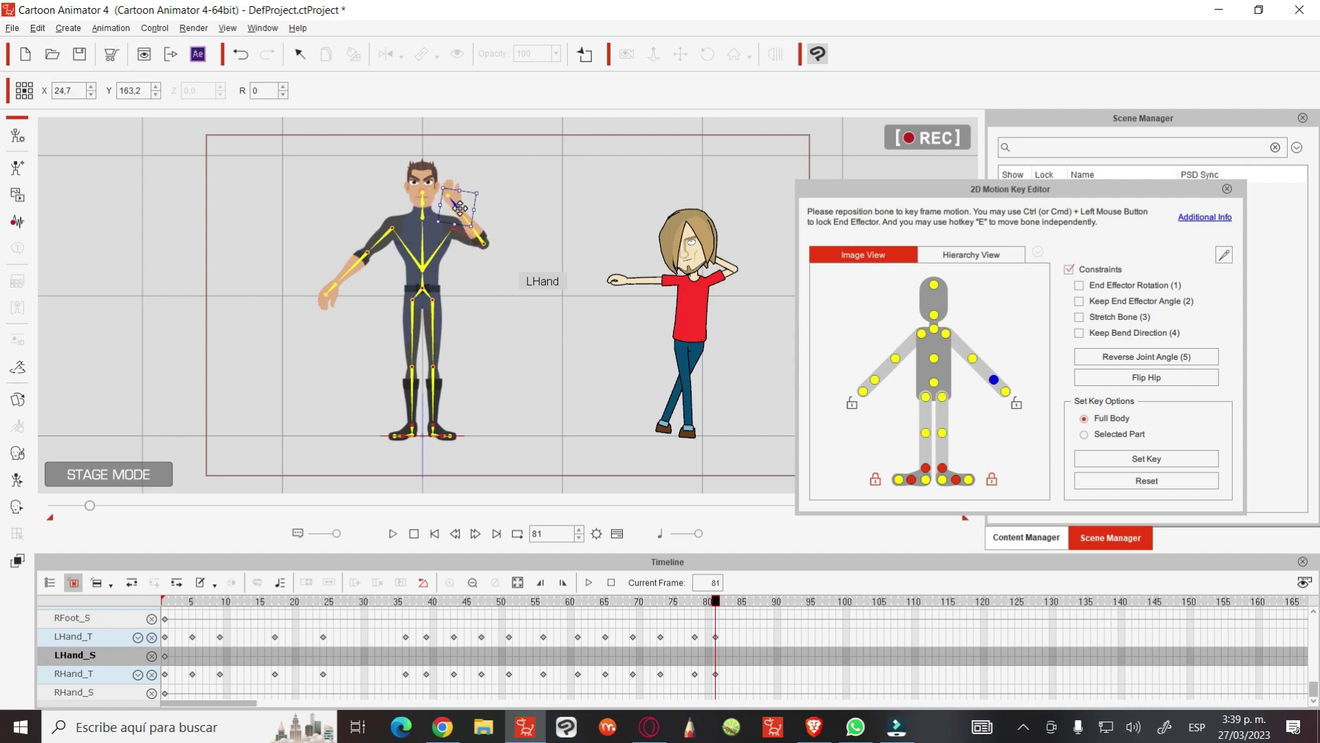
click(333, 286)
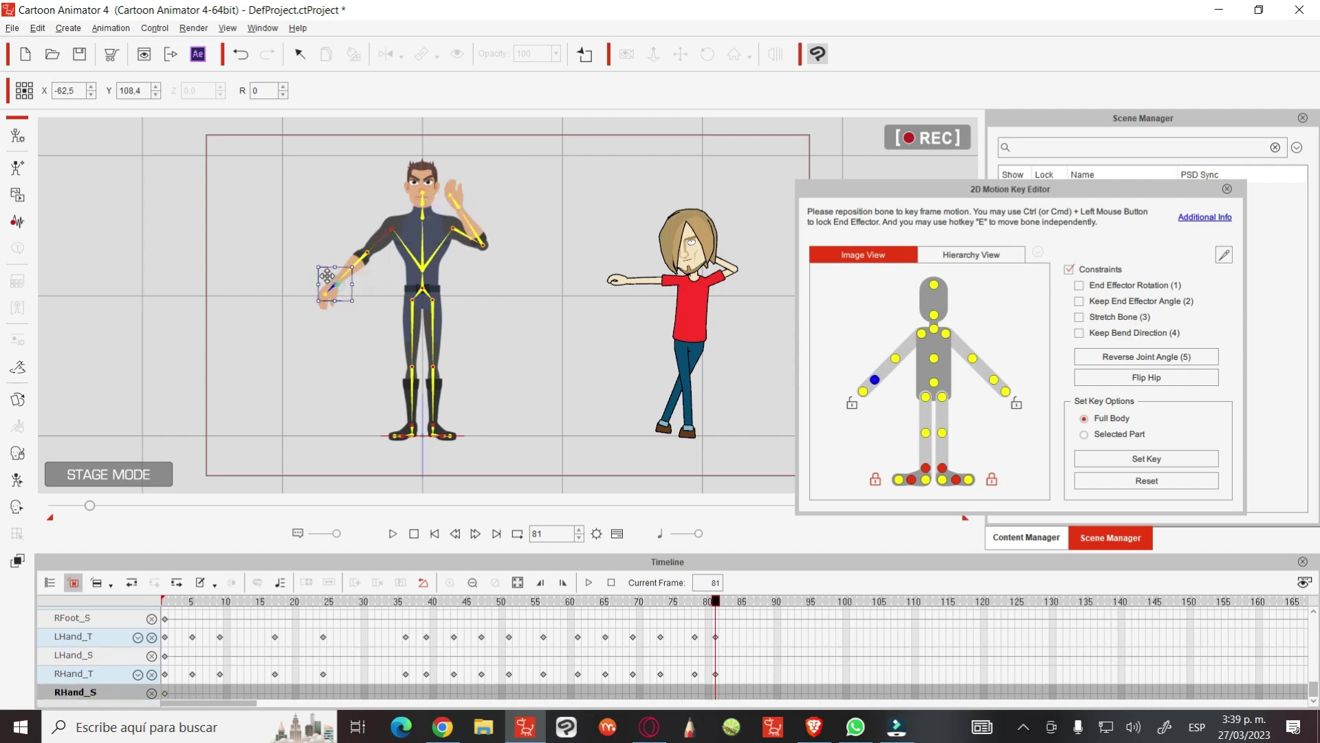
drag(333, 286, 298, 224)
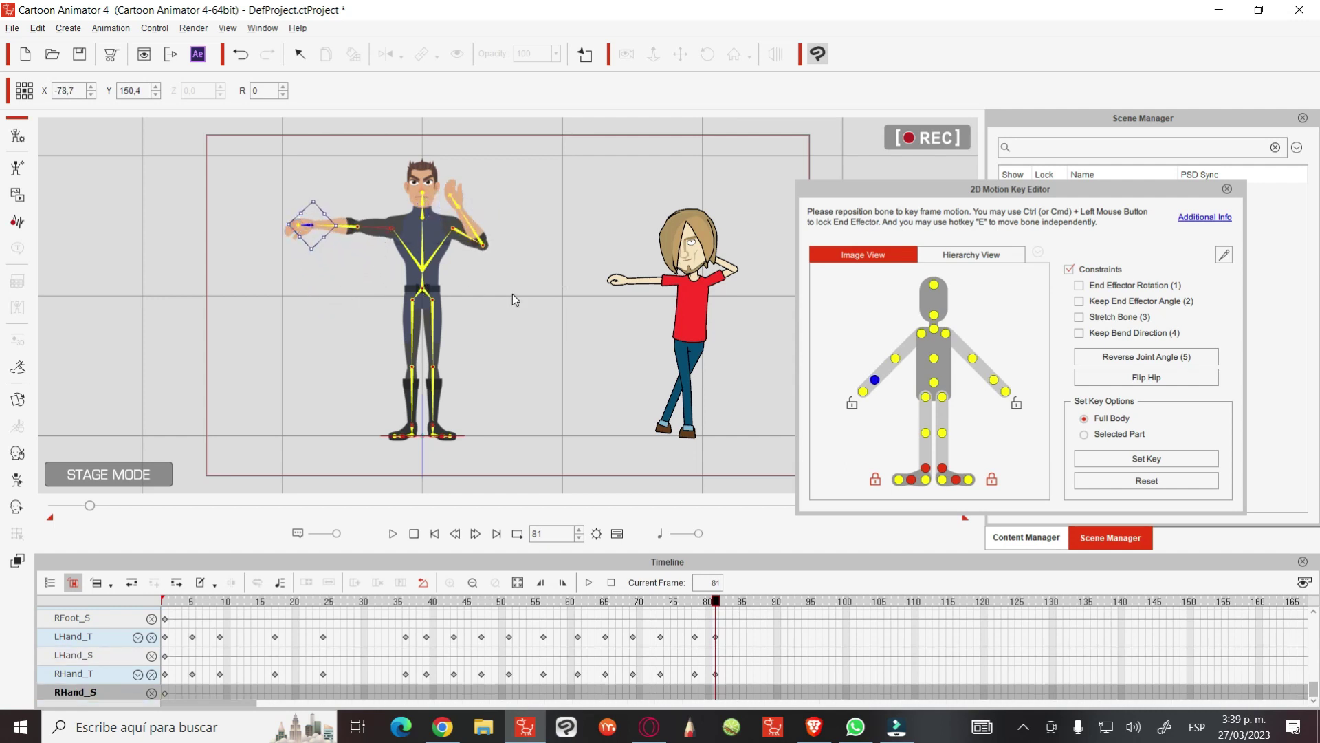
Play the motion from frame 73 into the new pose and move to frame 90
click(661, 601)
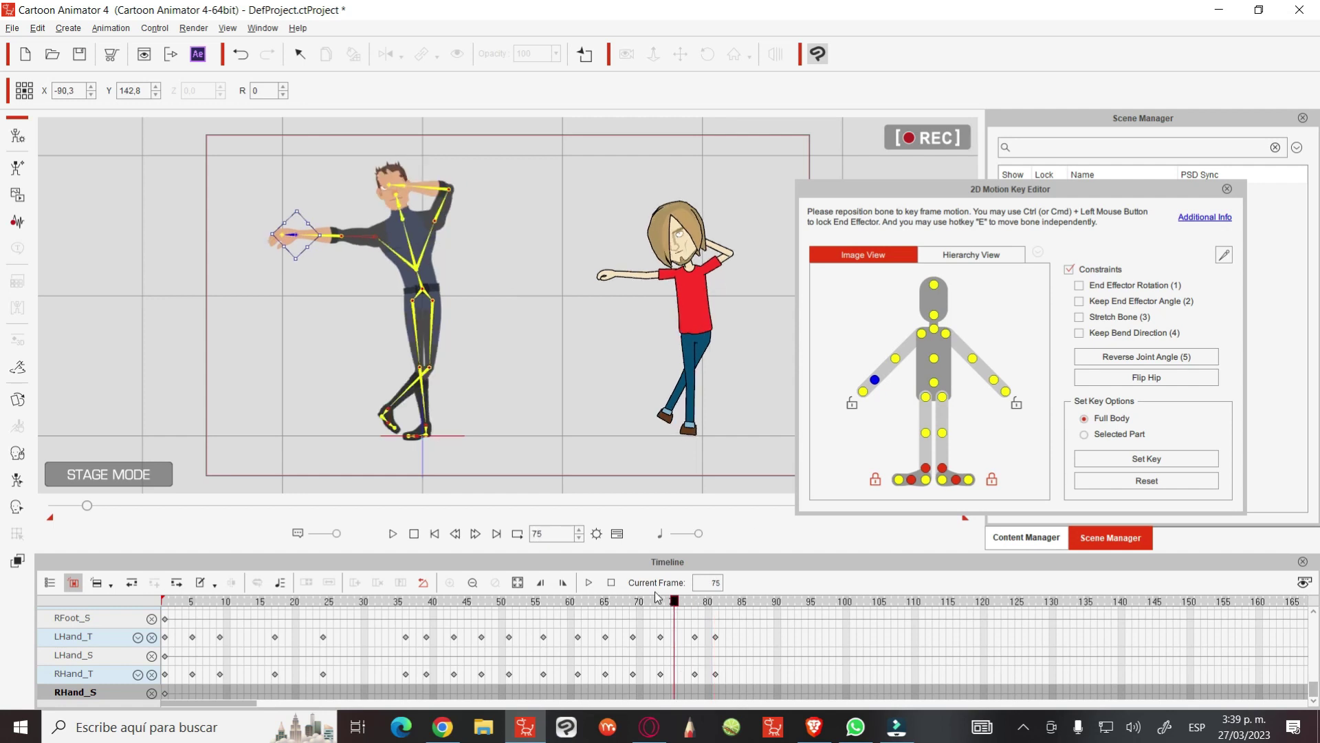
key(space)
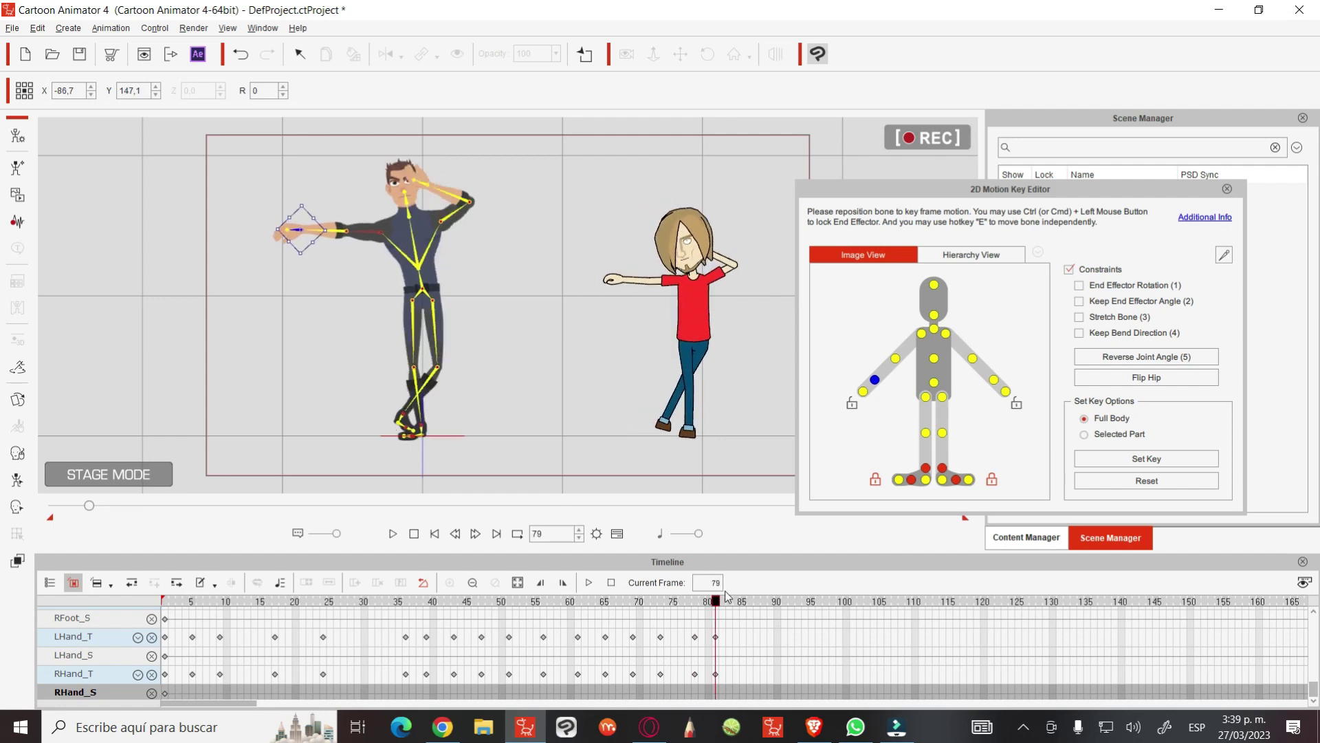
drag(832, 604, 777, 609)
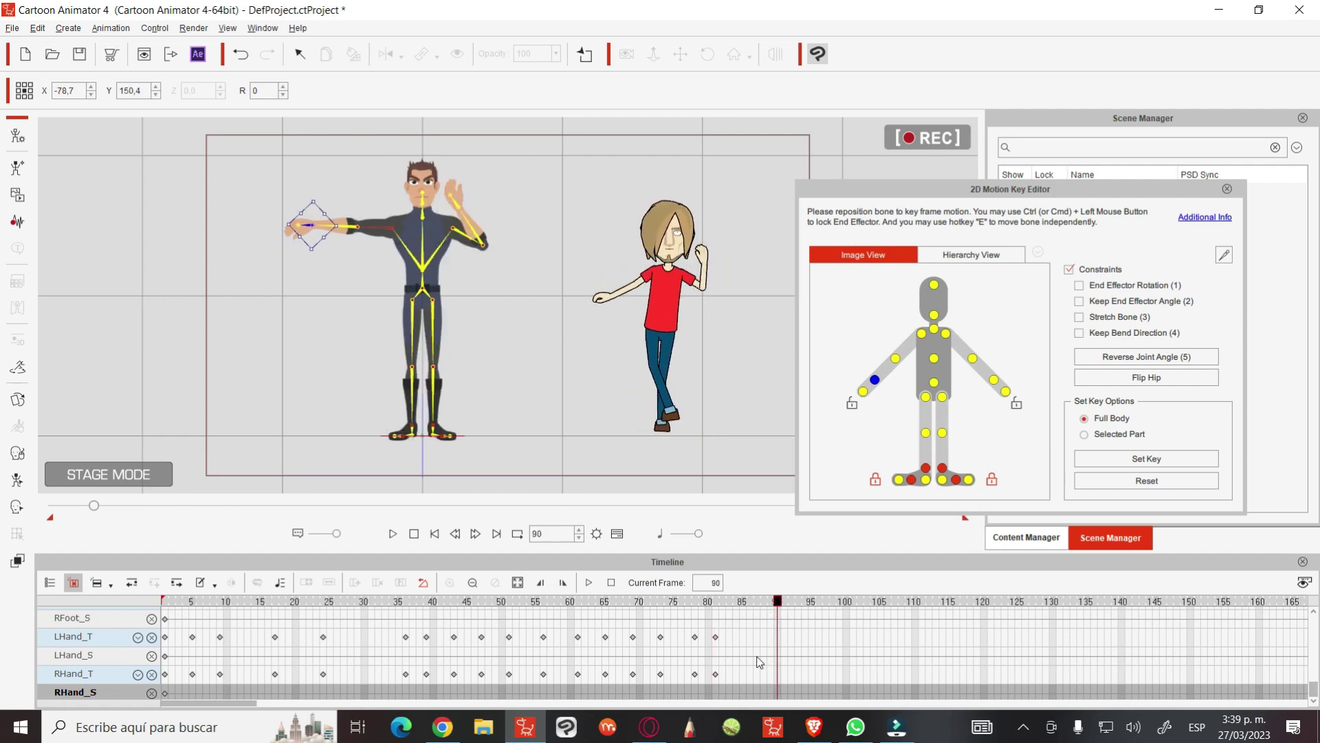
scroll(759, 662, up, 2)
scroll(747, 655, up, 2)
scroll(746, 651, up, 1)
scroll(740, 645, up, 2)
scroll(740, 644, up, 1)
scroll(742, 647, up, 2)
scroll(747, 649, up, 1)
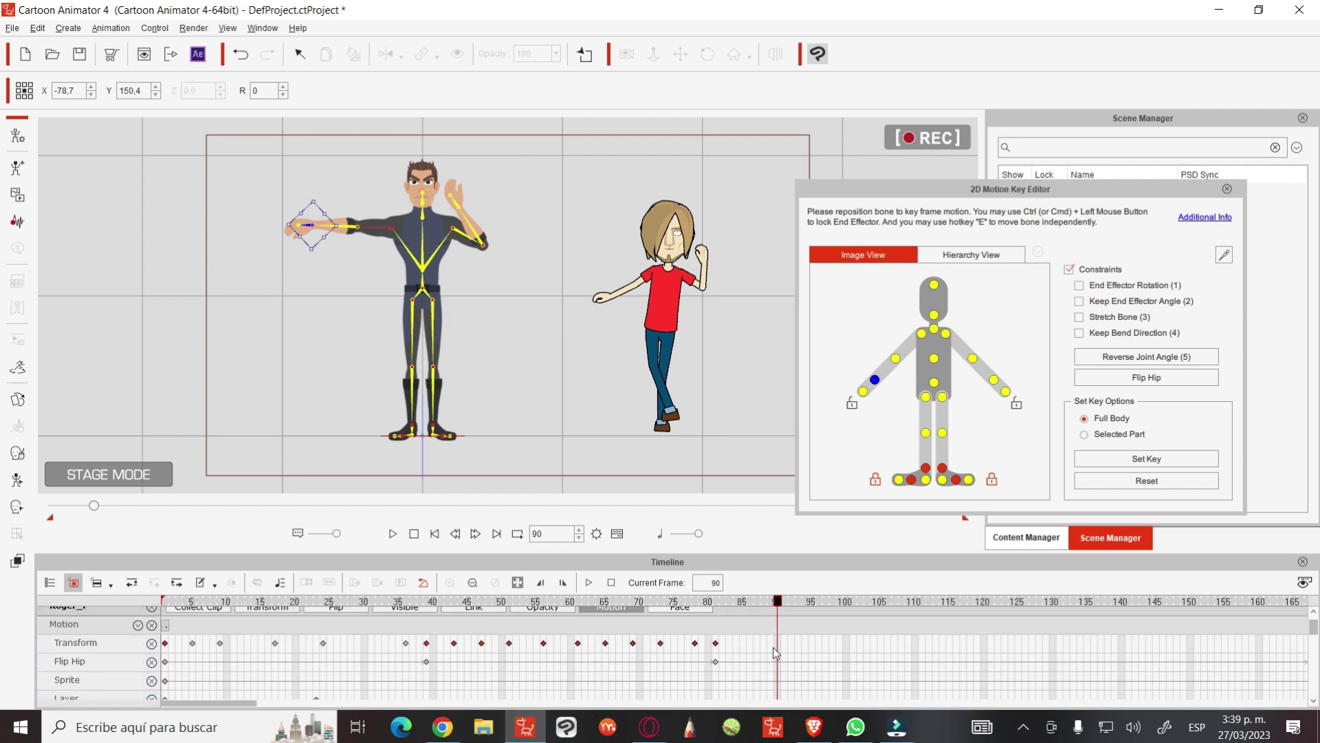
At frame 93, reset Roger and lower both hands beside his body, then scrub back to review
click(775, 648)
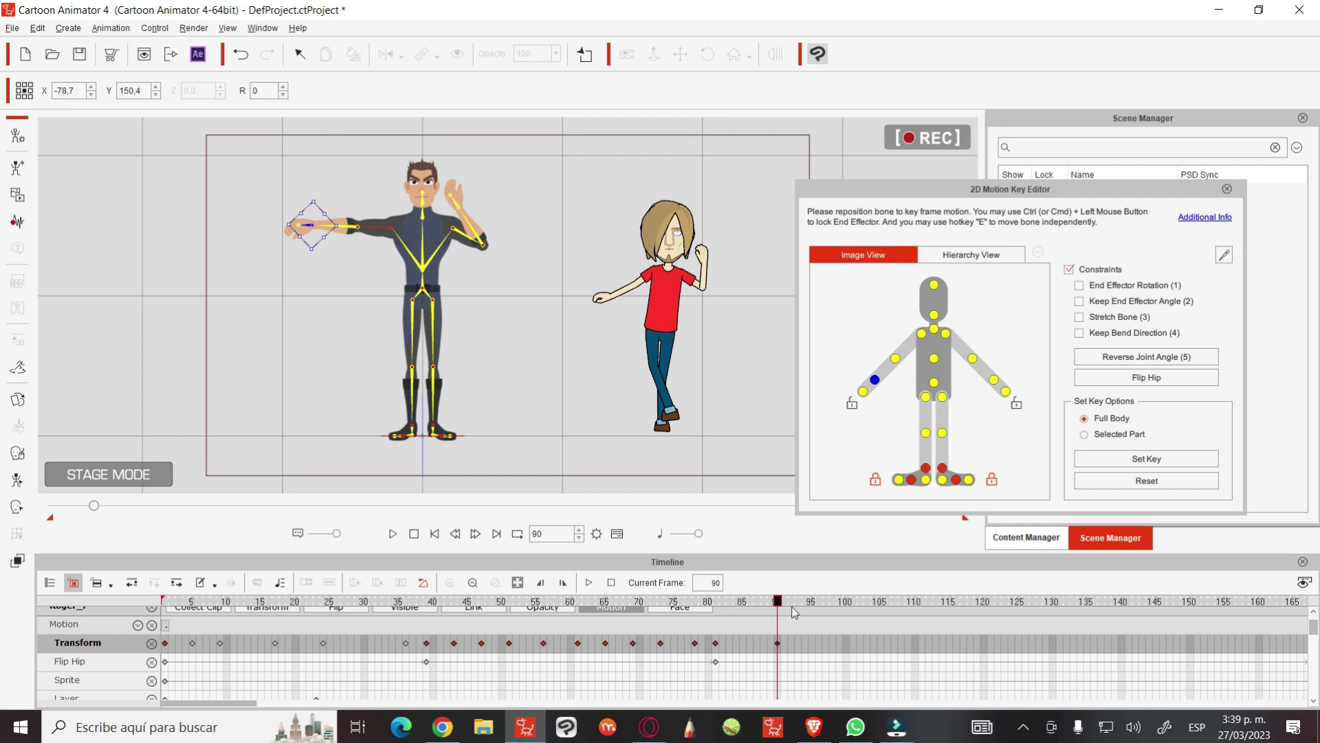
drag(795, 612, 799, 609)
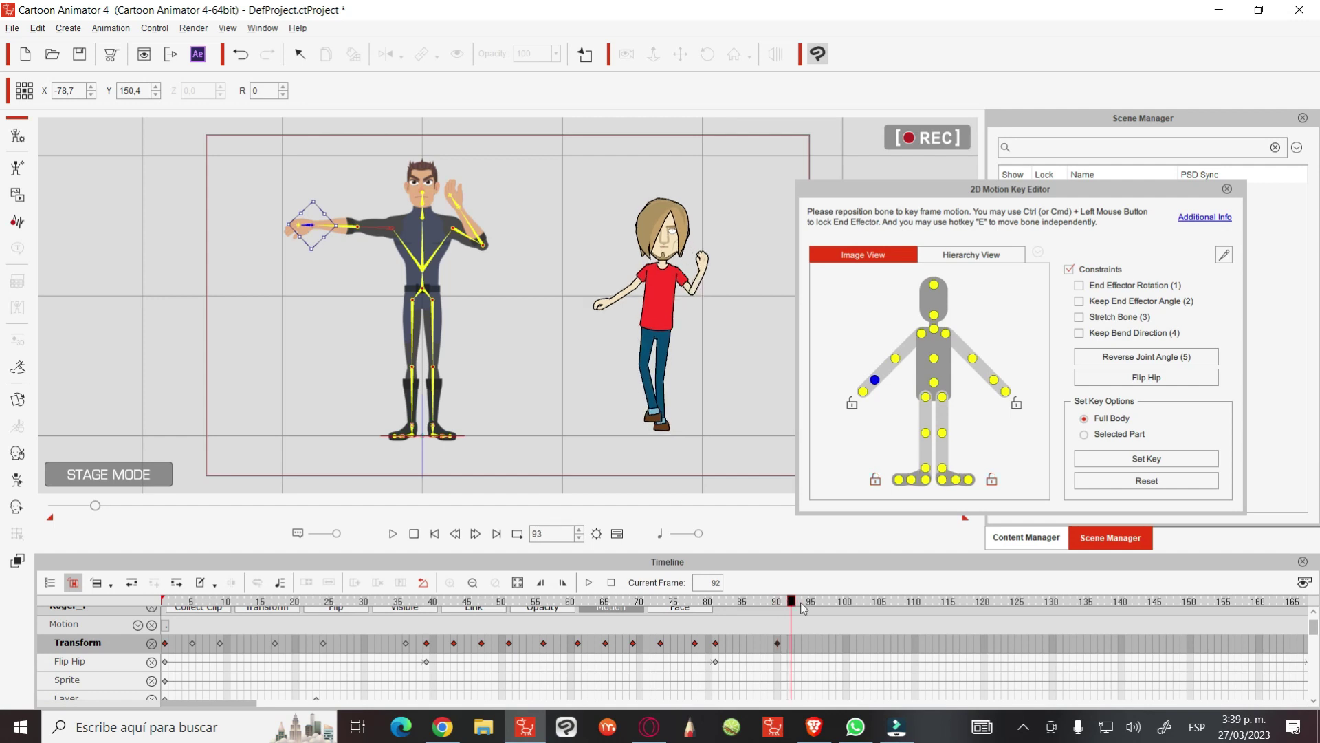
click(1147, 461)
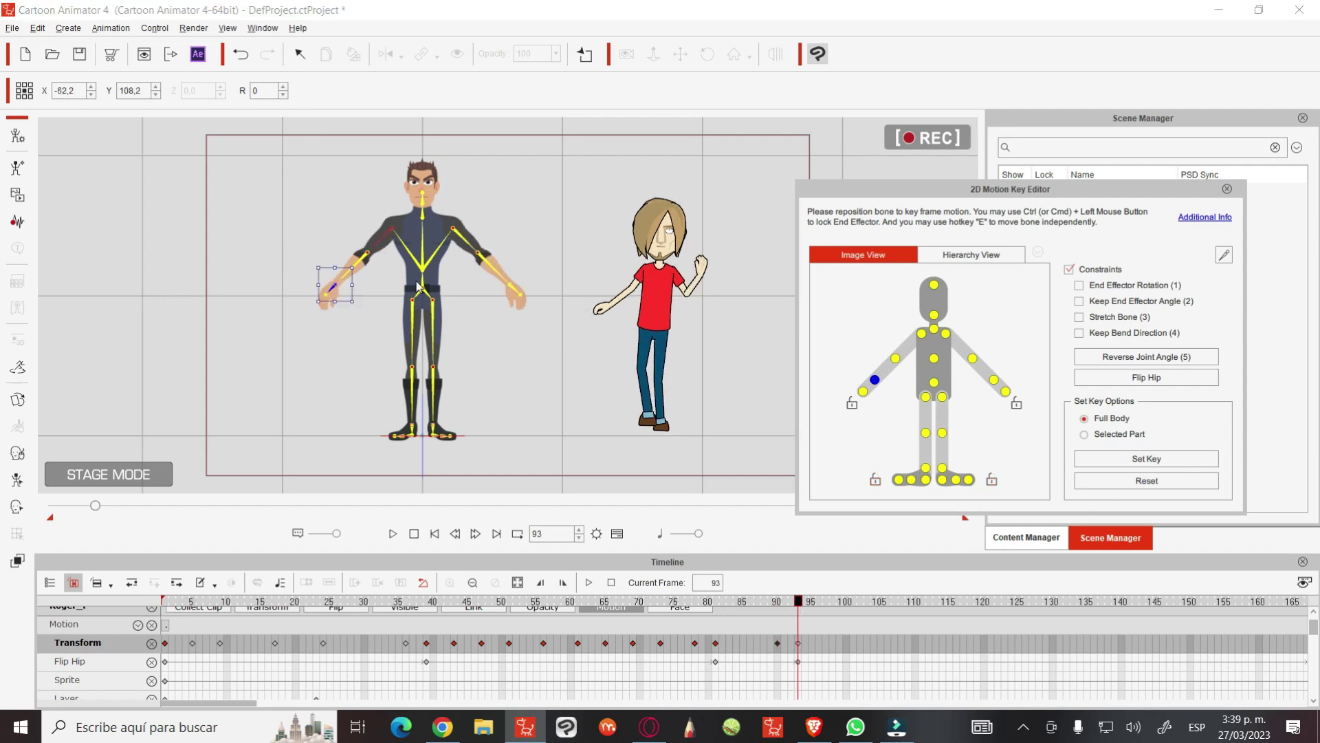
click(512, 292)
drag(512, 291, 475, 316)
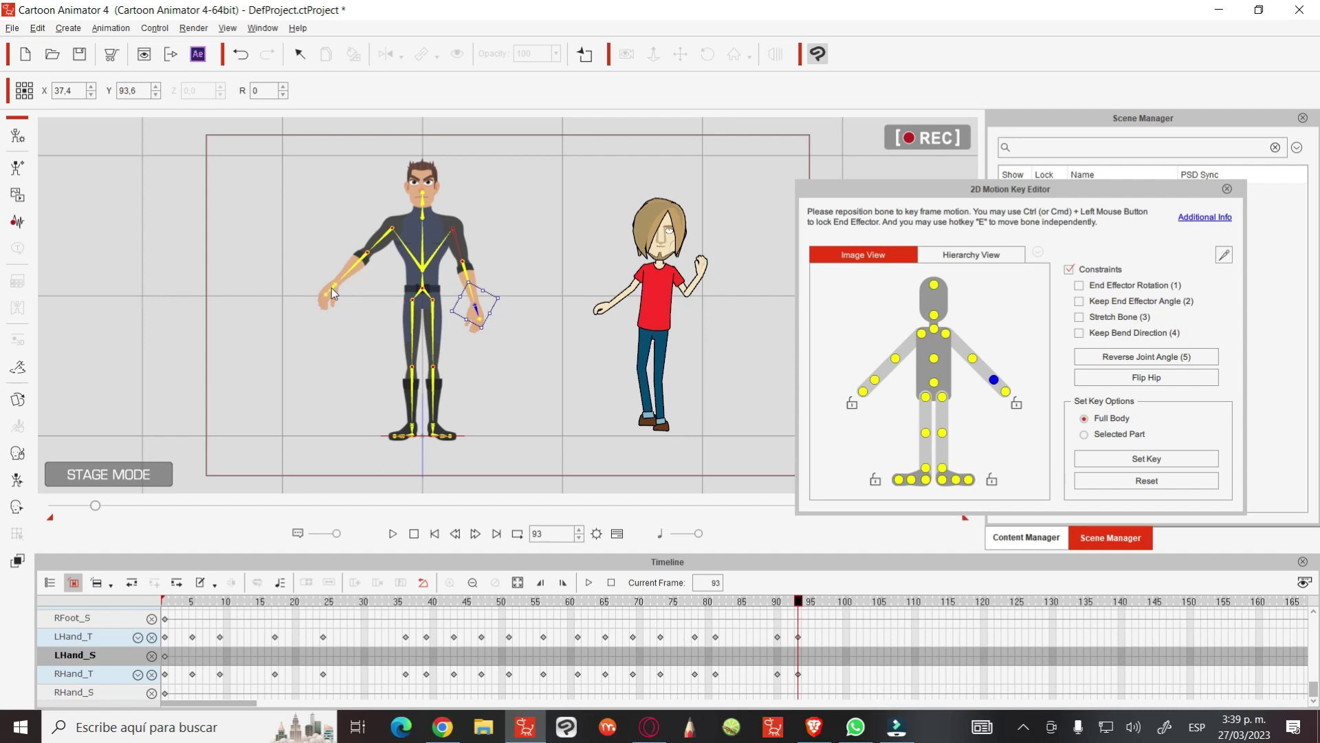
click(332, 289)
drag(331, 289, 372, 312)
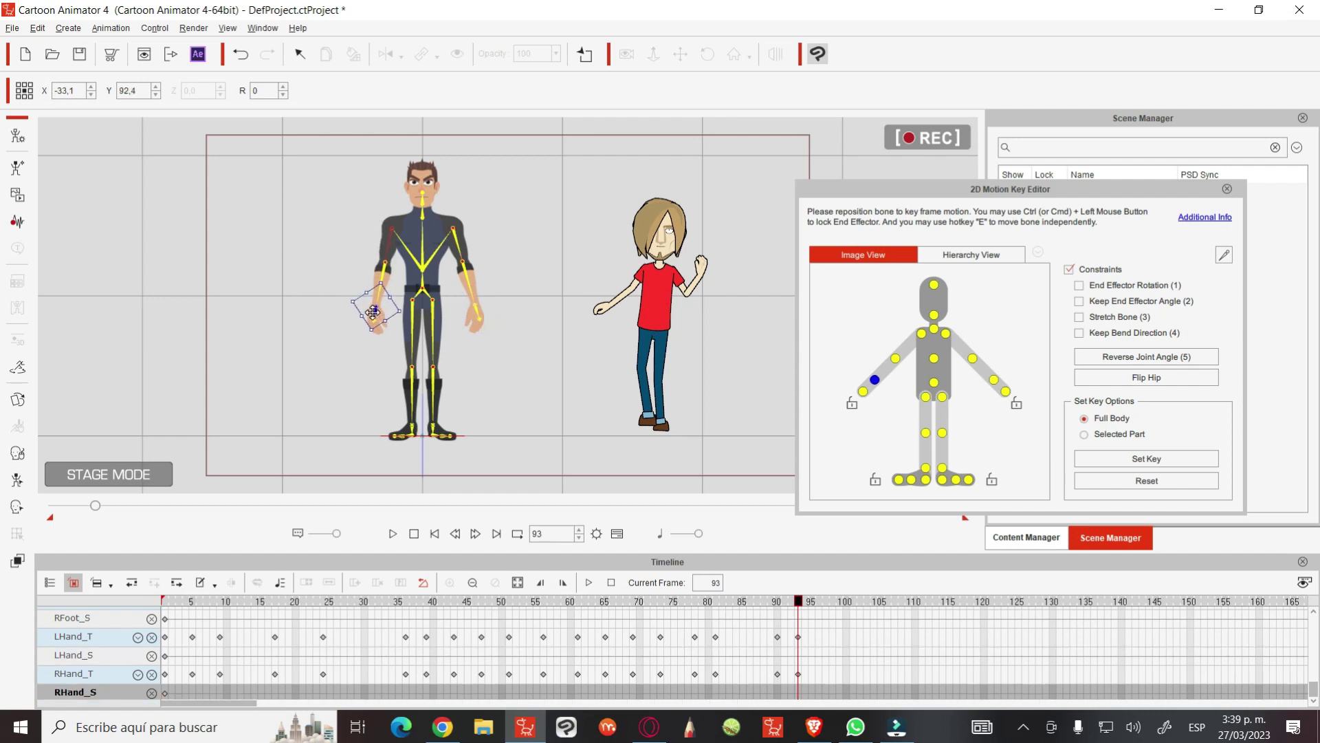
drag(757, 602, 753, 581)
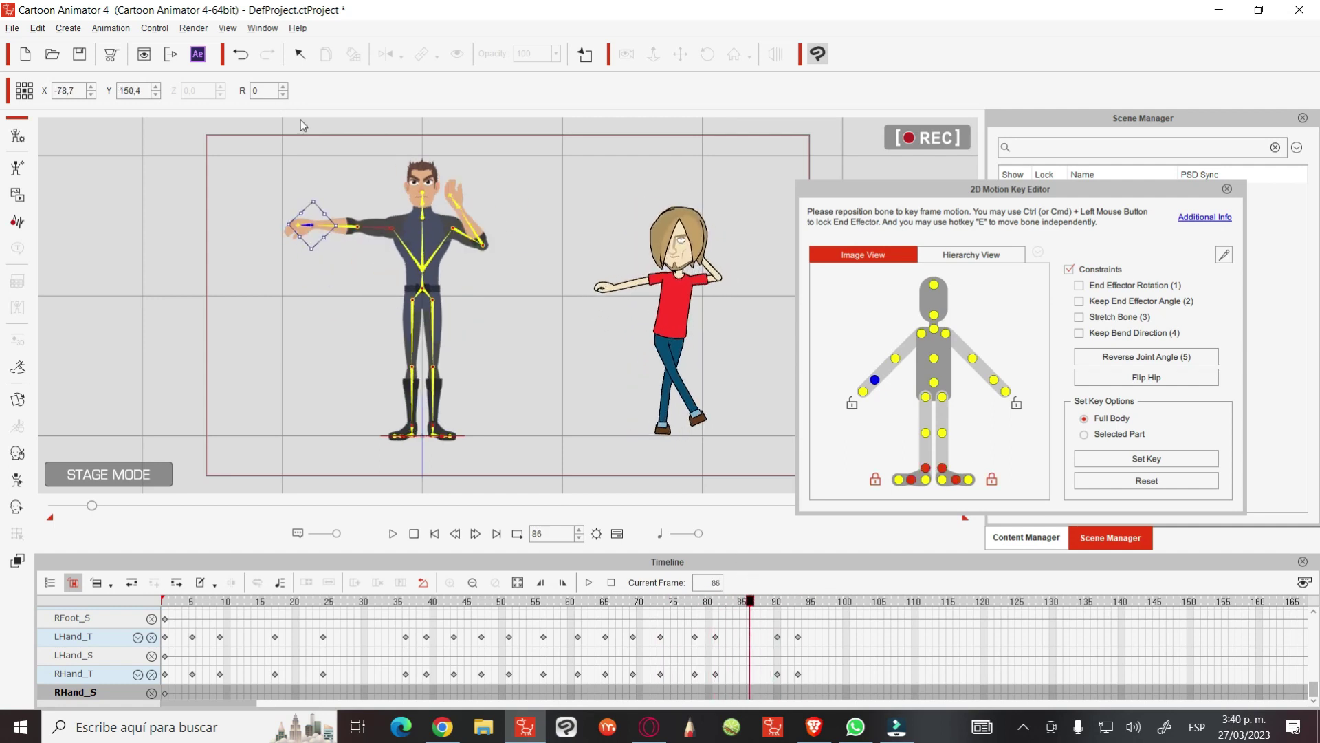
At frame 86, tilt Roger's torso to 350 and lift his right hand higher, then play back
click(421, 264)
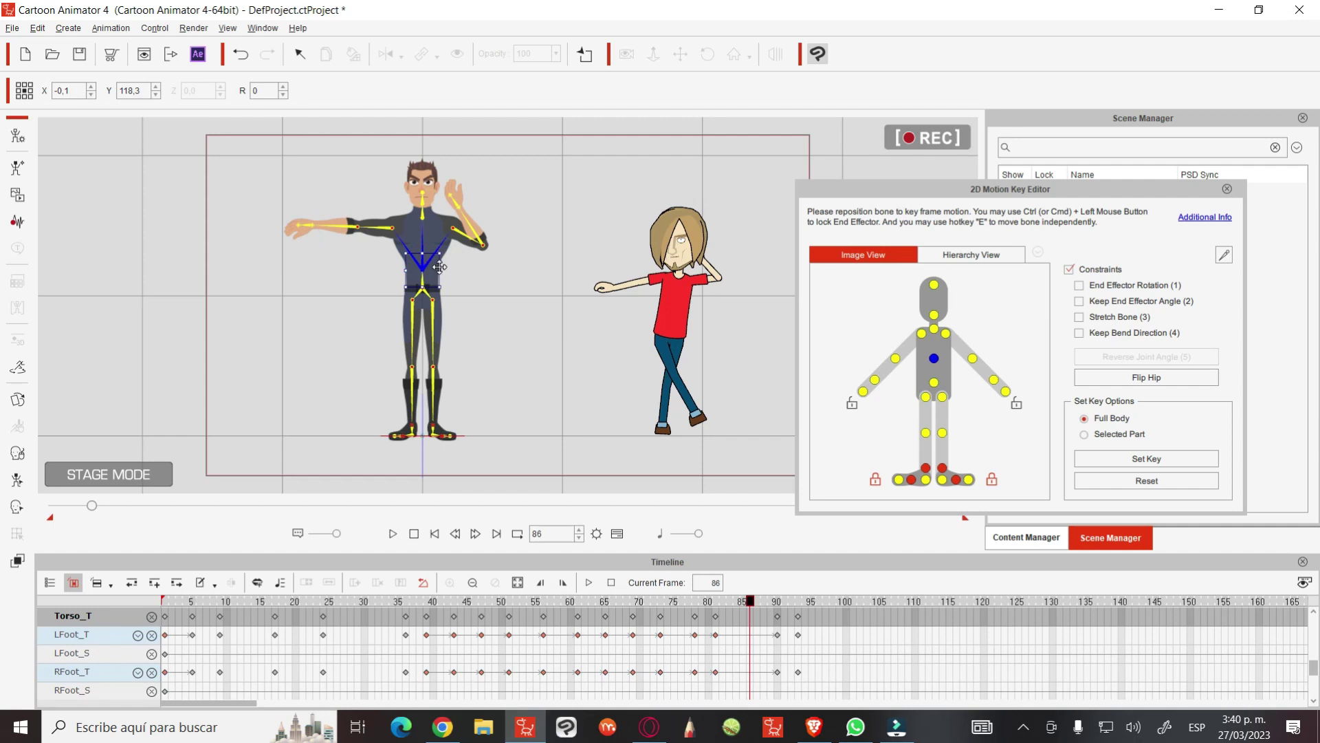
drag(446, 270, 446, 267)
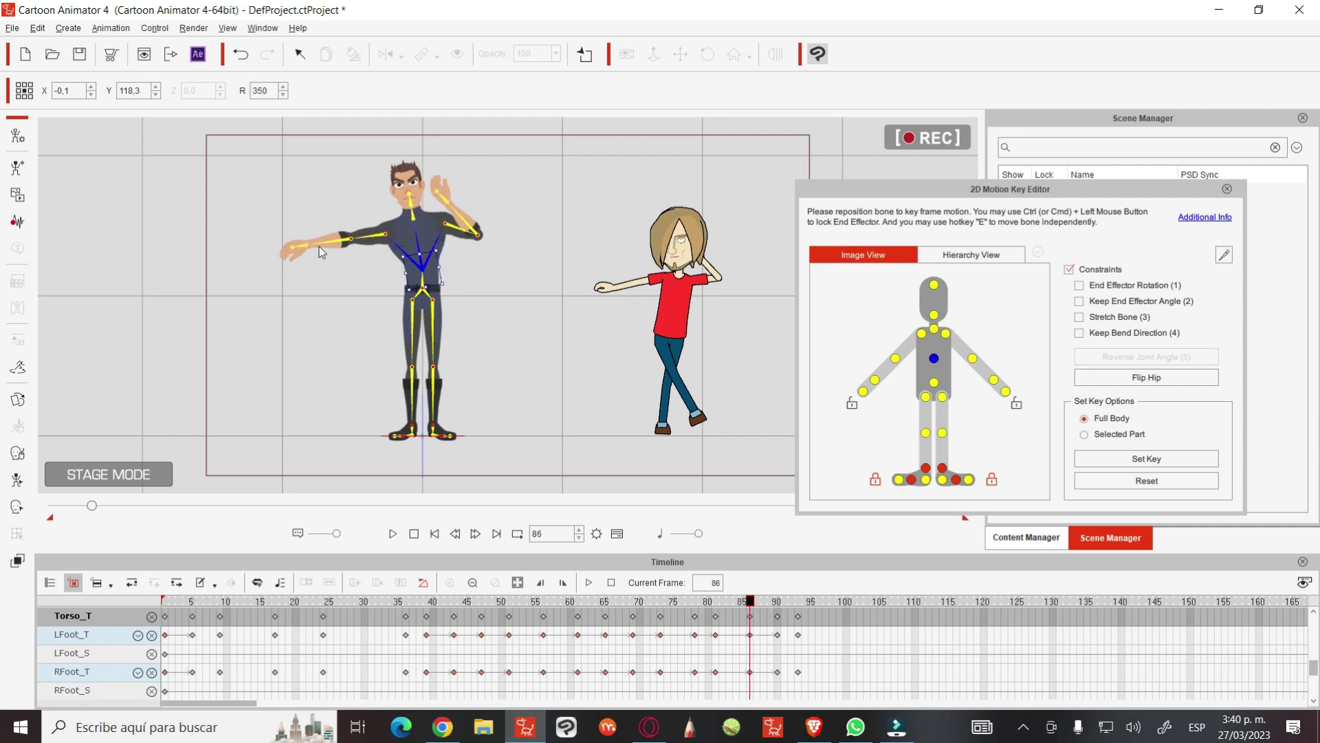
click(303, 252)
mouse_move(305, 244)
mouse_down()
mouse_move(328, 209)
mouse_move(313, 226)
mouse_up()
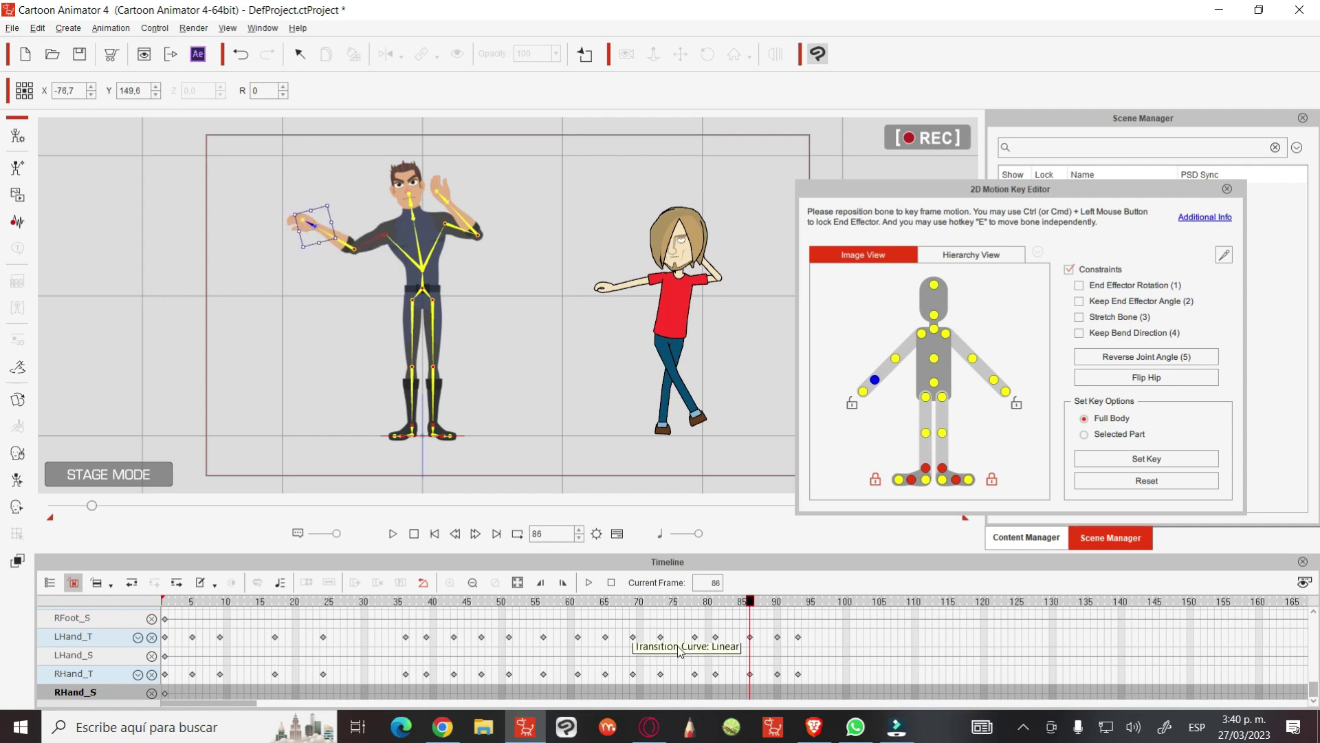
drag(725, 603, 779, 603)
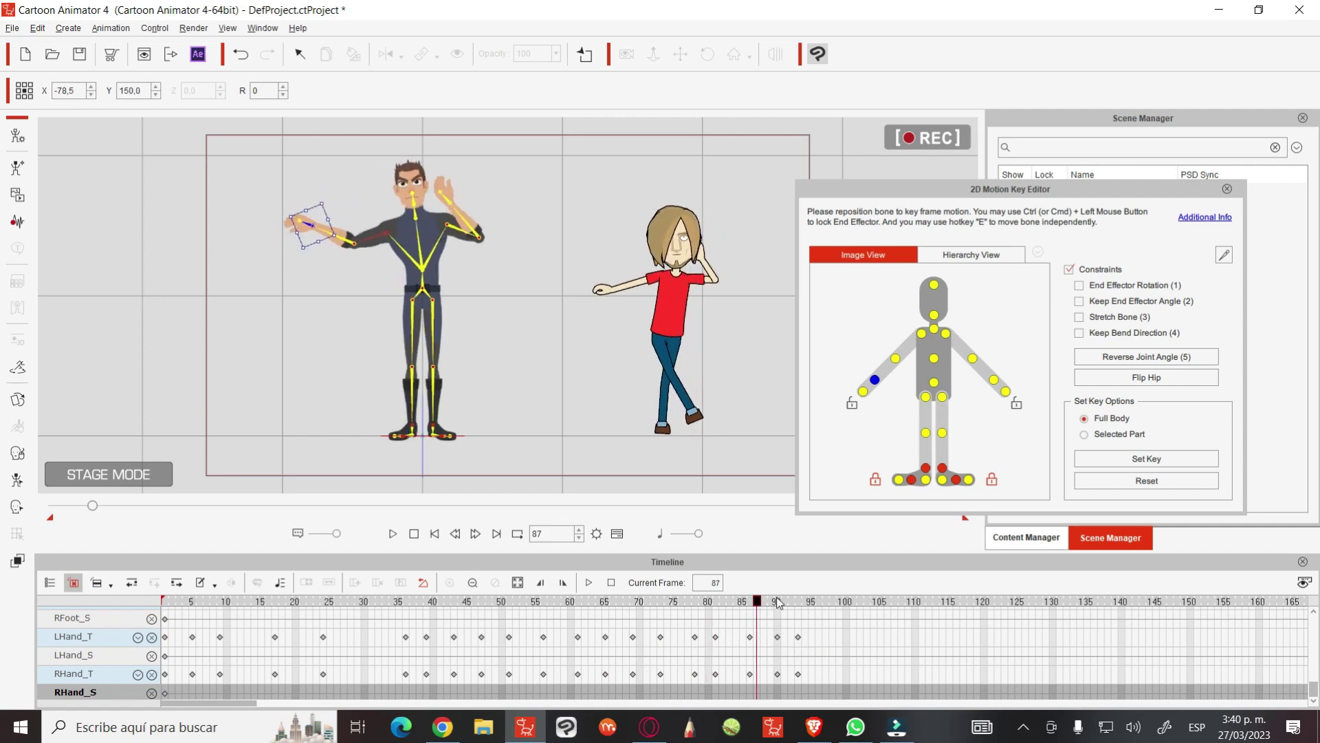
drag(779, 603, 722, 603)
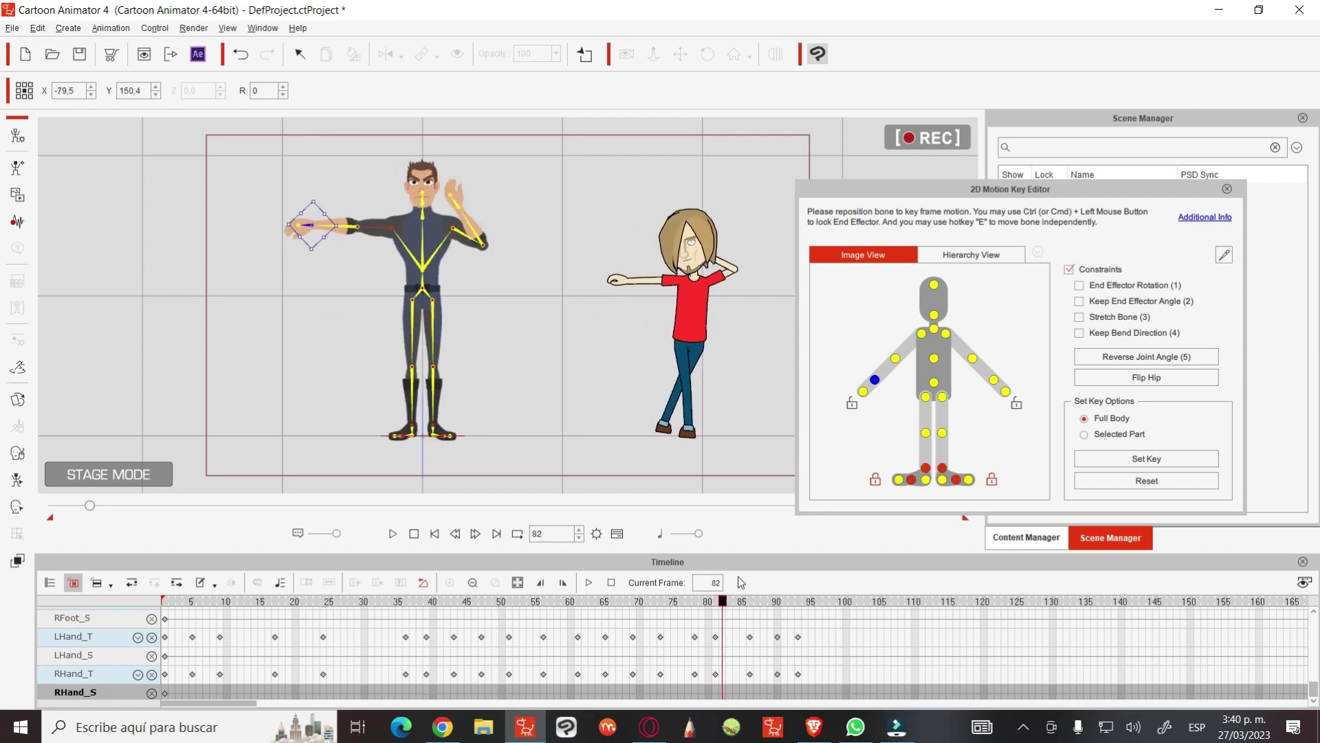
key(space)
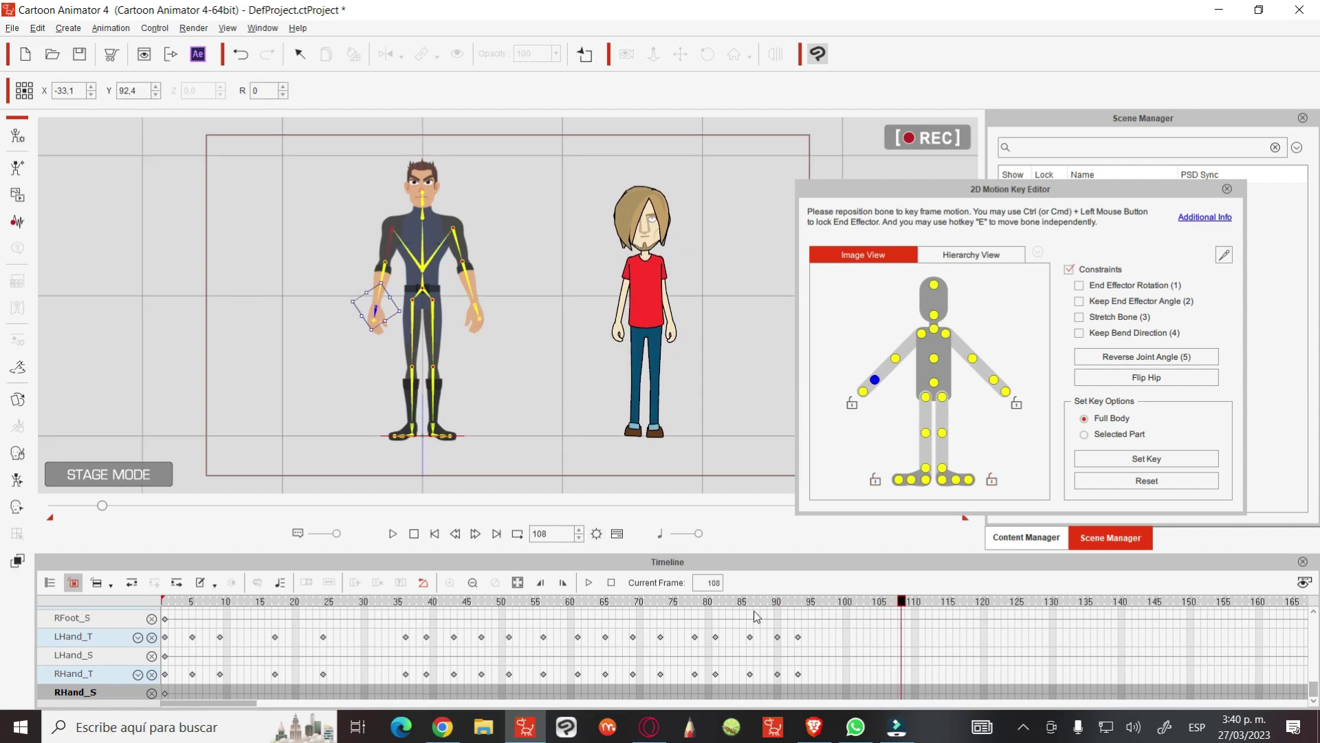
Play the full dance sequence, then scrub back to around frame 82
key(space)
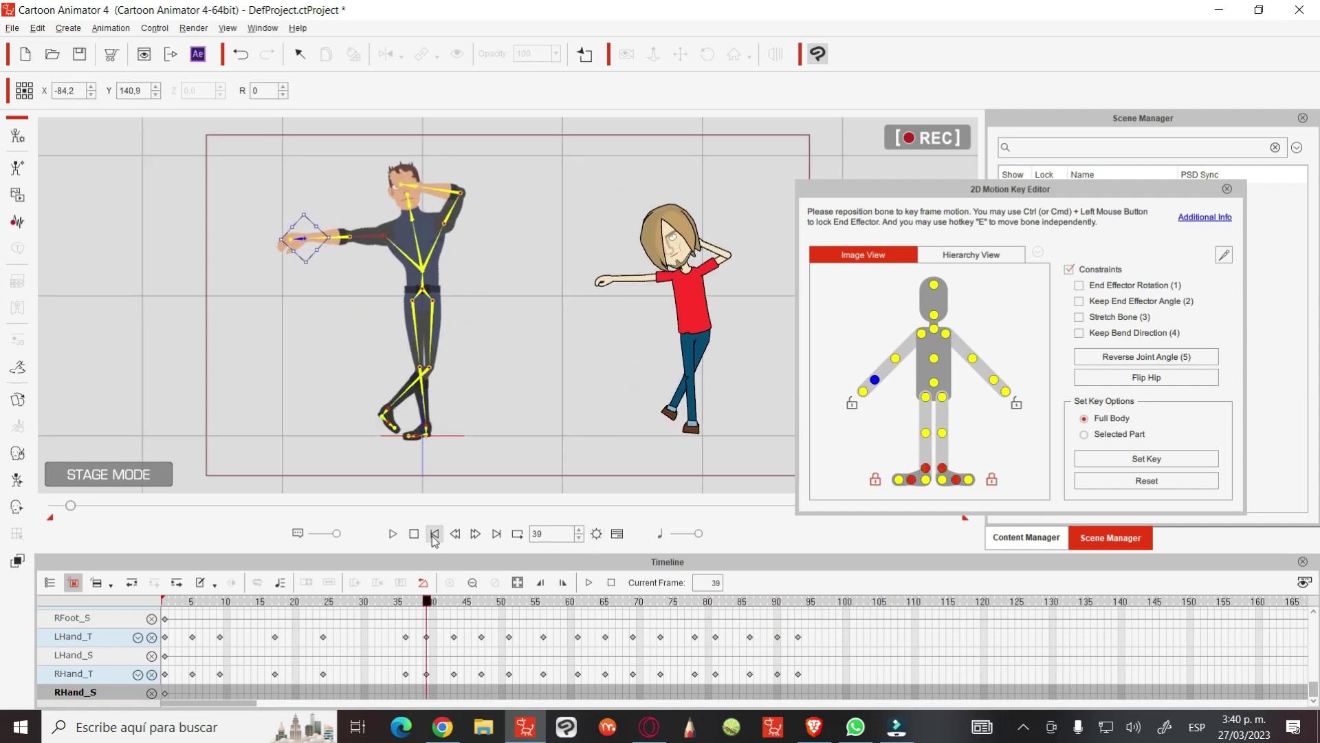
click(434, 533)
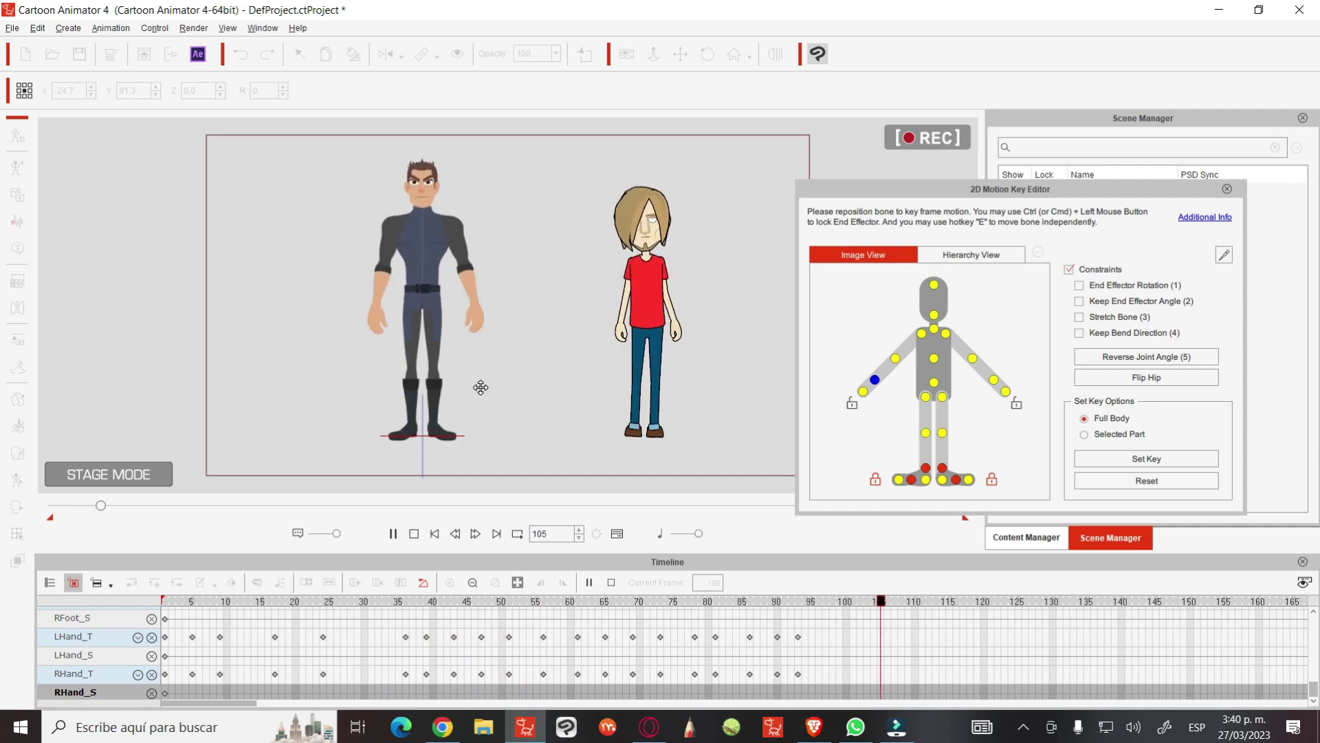
click(679, 602)
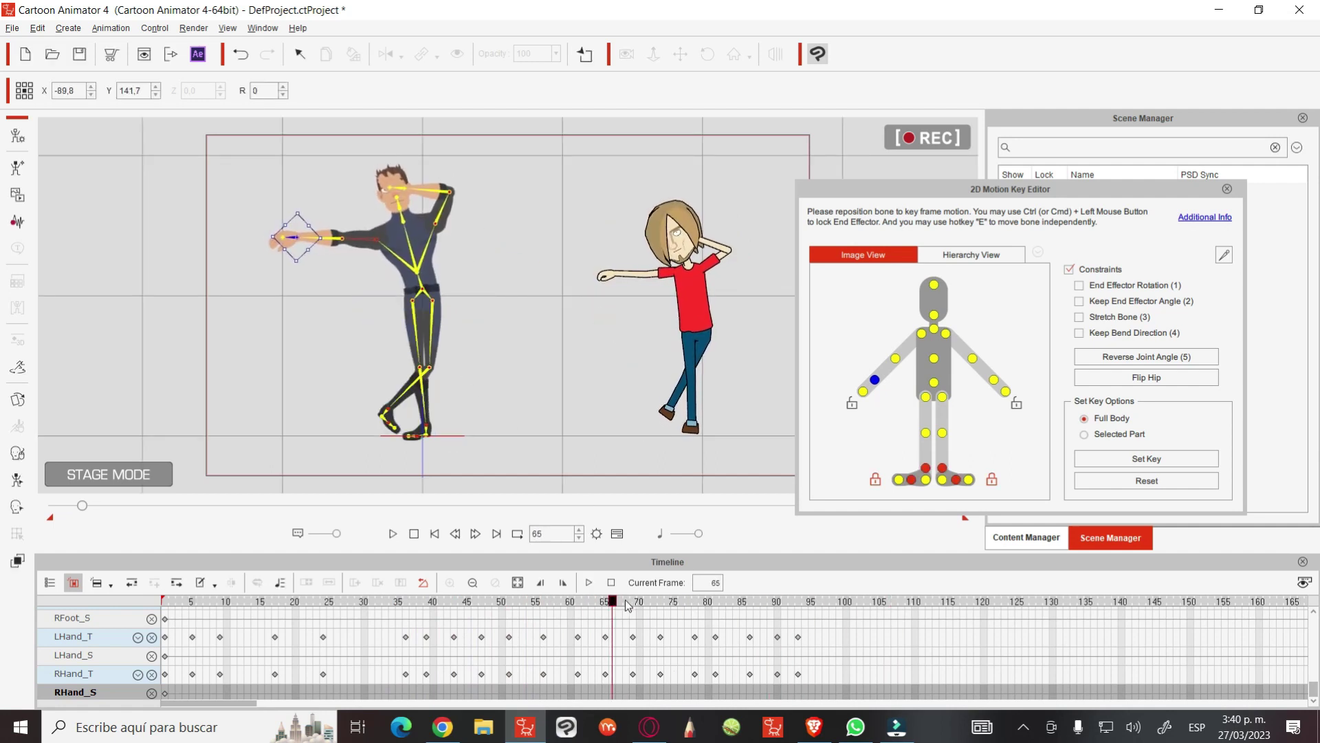
drag(679, 603, 766, 604)
scroll(768, 640, up, 2)
scroll(768, 637, up, 2)
scroll(768, 636, up, 1)
scroll(767, 634, up, 1)
scroll(766, 634, up, 1)
scroll(766, 634, up, 1)
scroll(767, 634, up, 1)
scroll(766, 634, up, 1)
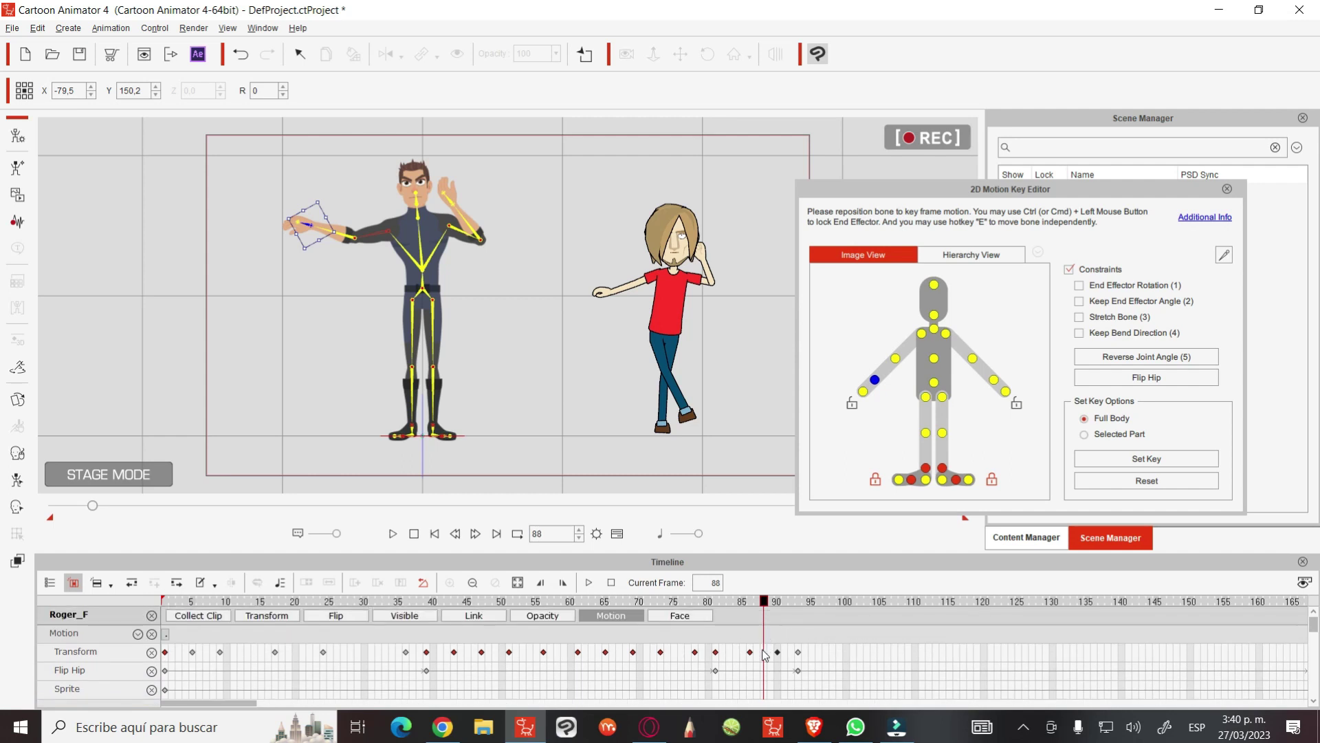
Delete Roger's Transform key at frame 90 and replay the animation to check the ending
drag(760, 611, 779, 605)
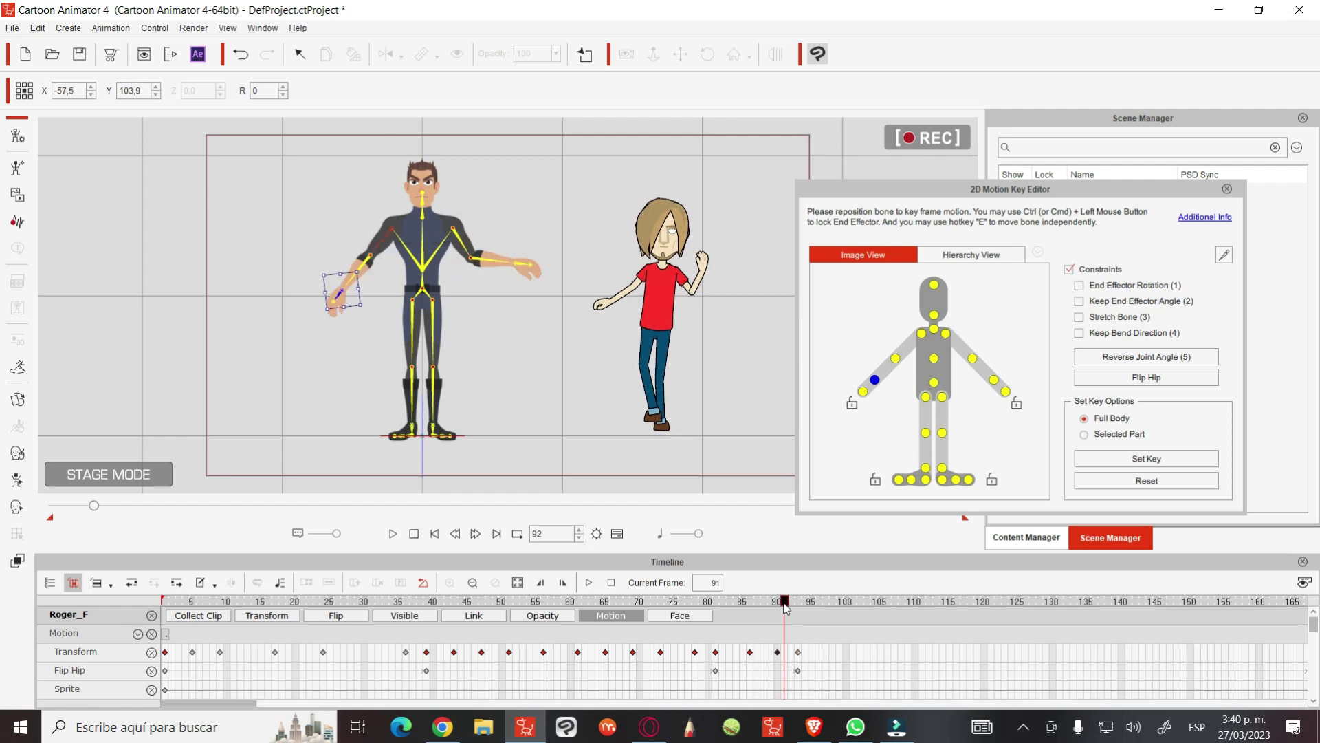
click(777, 653)
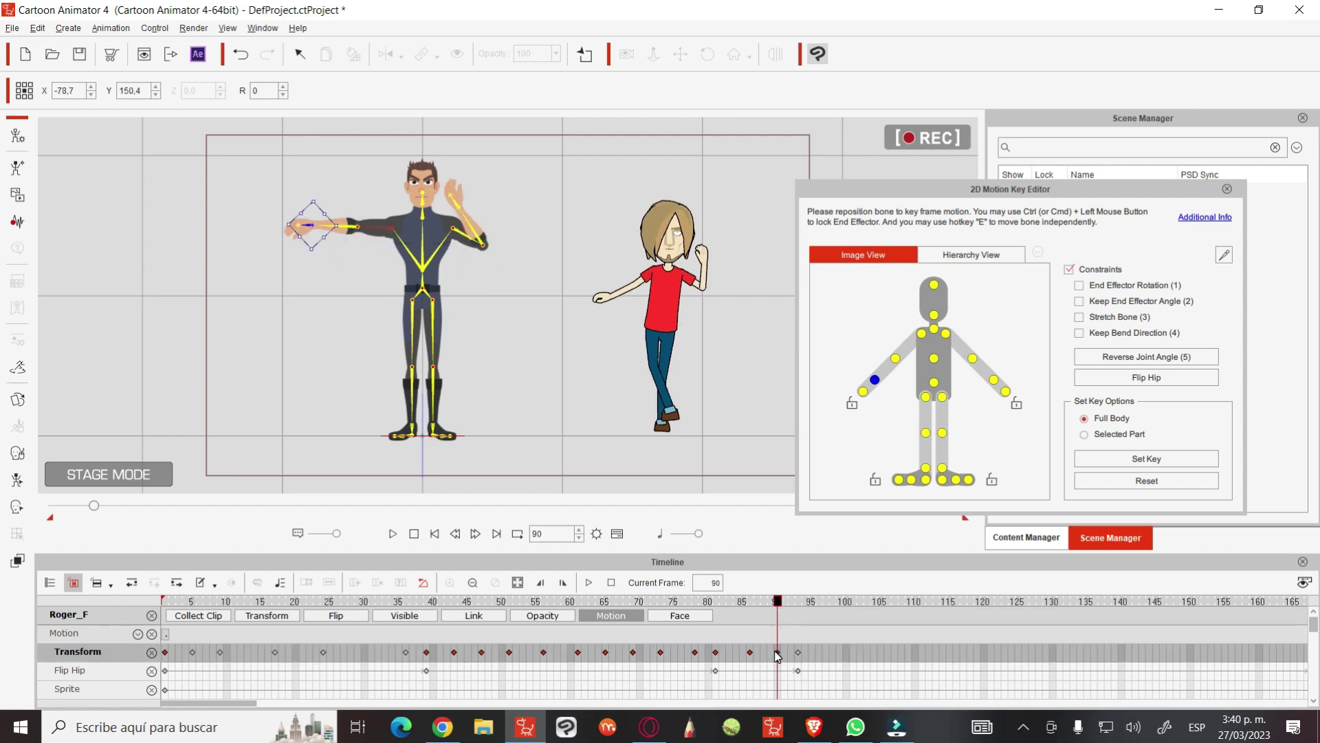
key(Delete)
key(space)
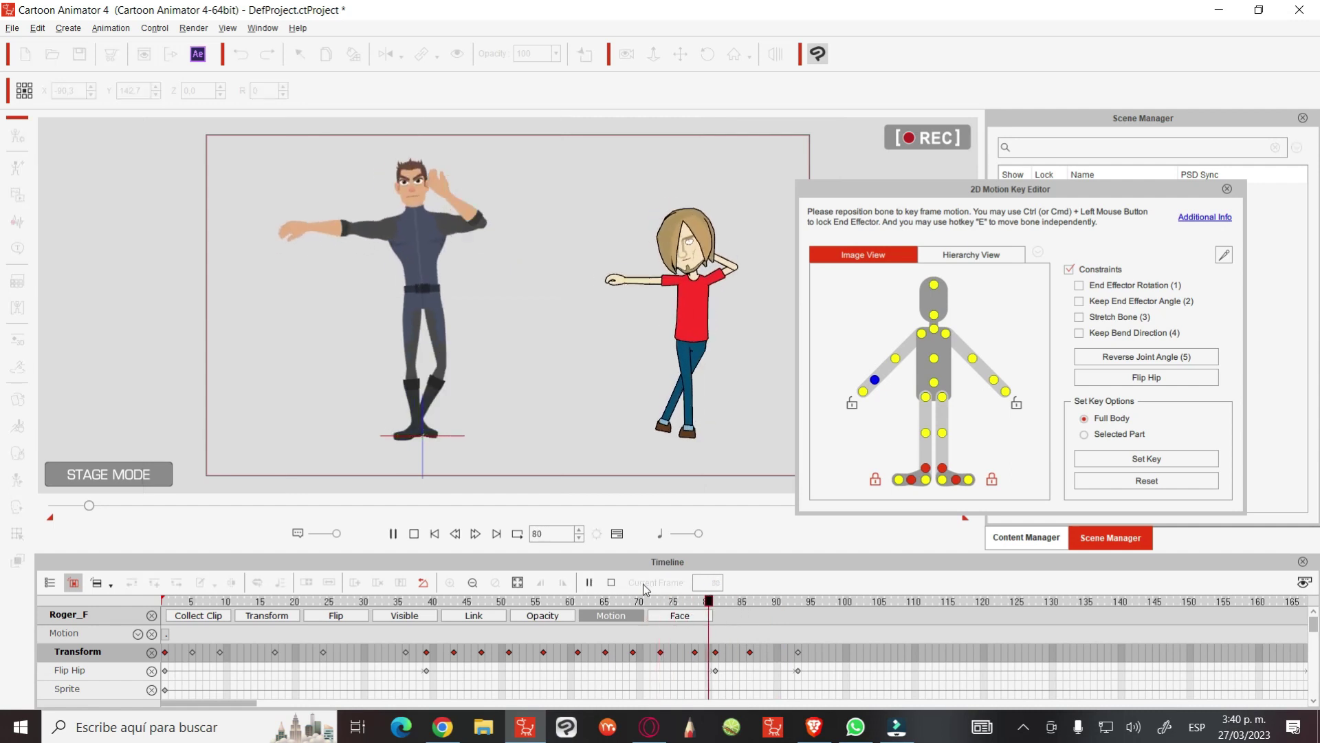
key(space)
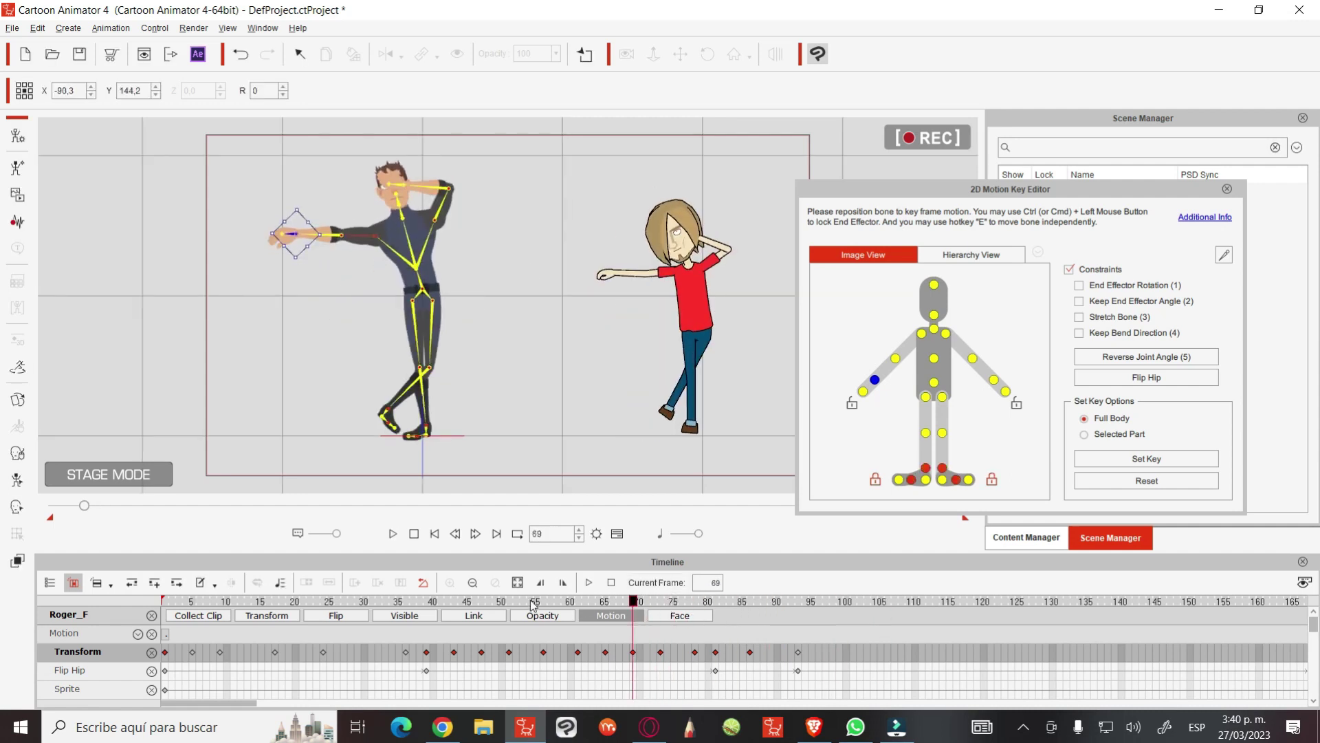
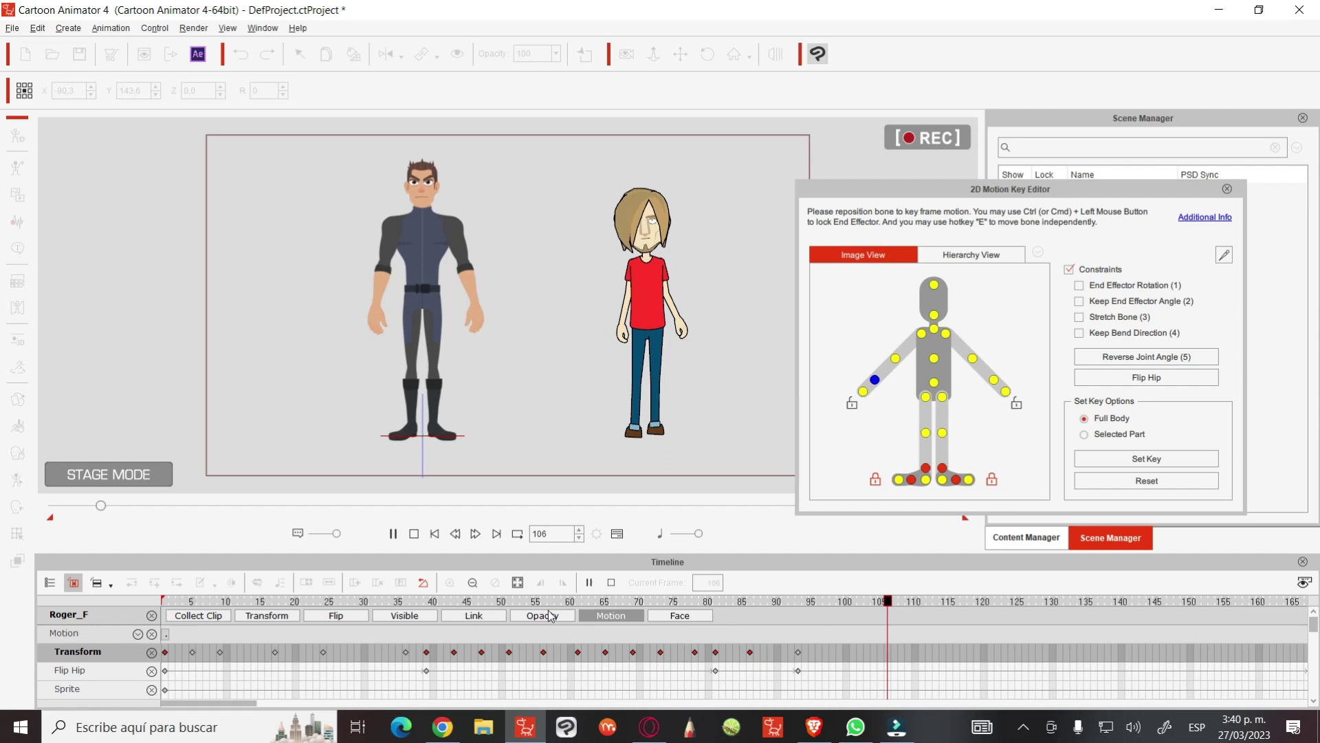
Play the dance from the start, stop it, and scrub to frame 39 to inspect Roger's pose
click(435, 534)
key(space)
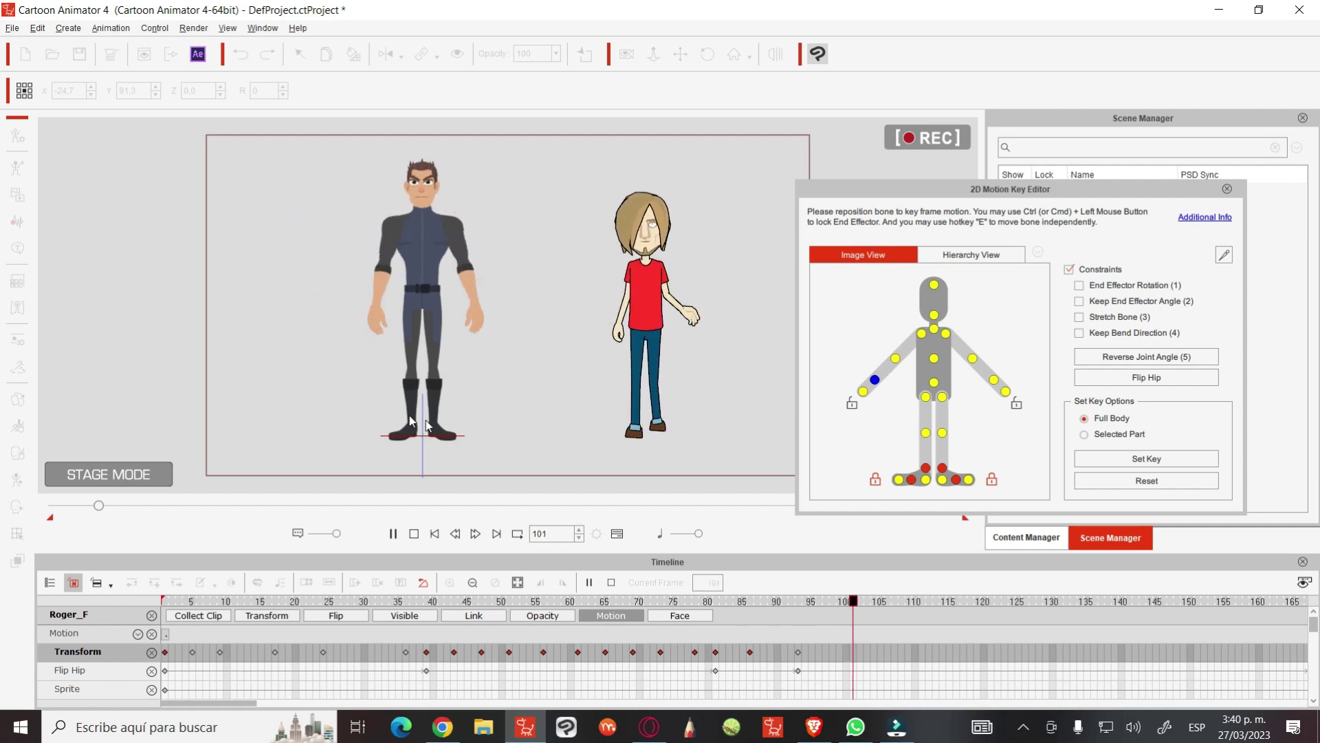
key(space)
drag(99, 506, 70, 514)
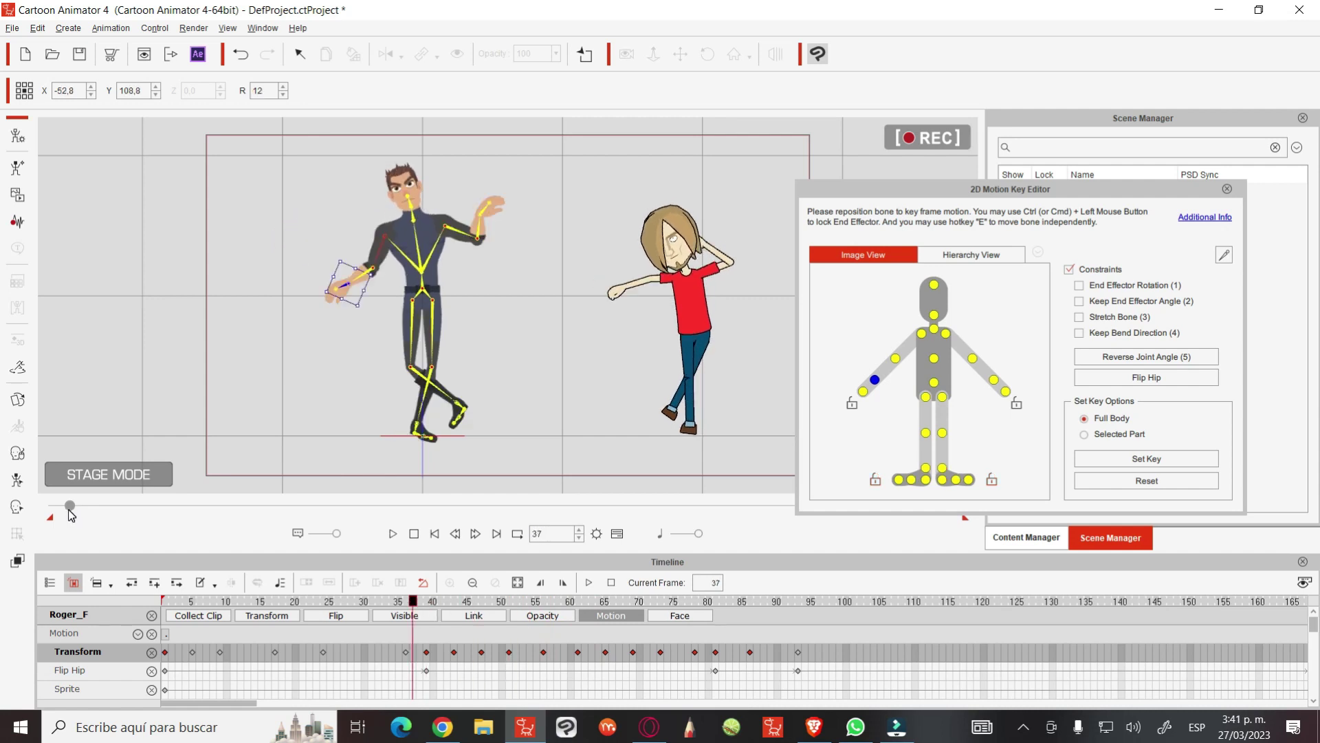
click(475, 534)
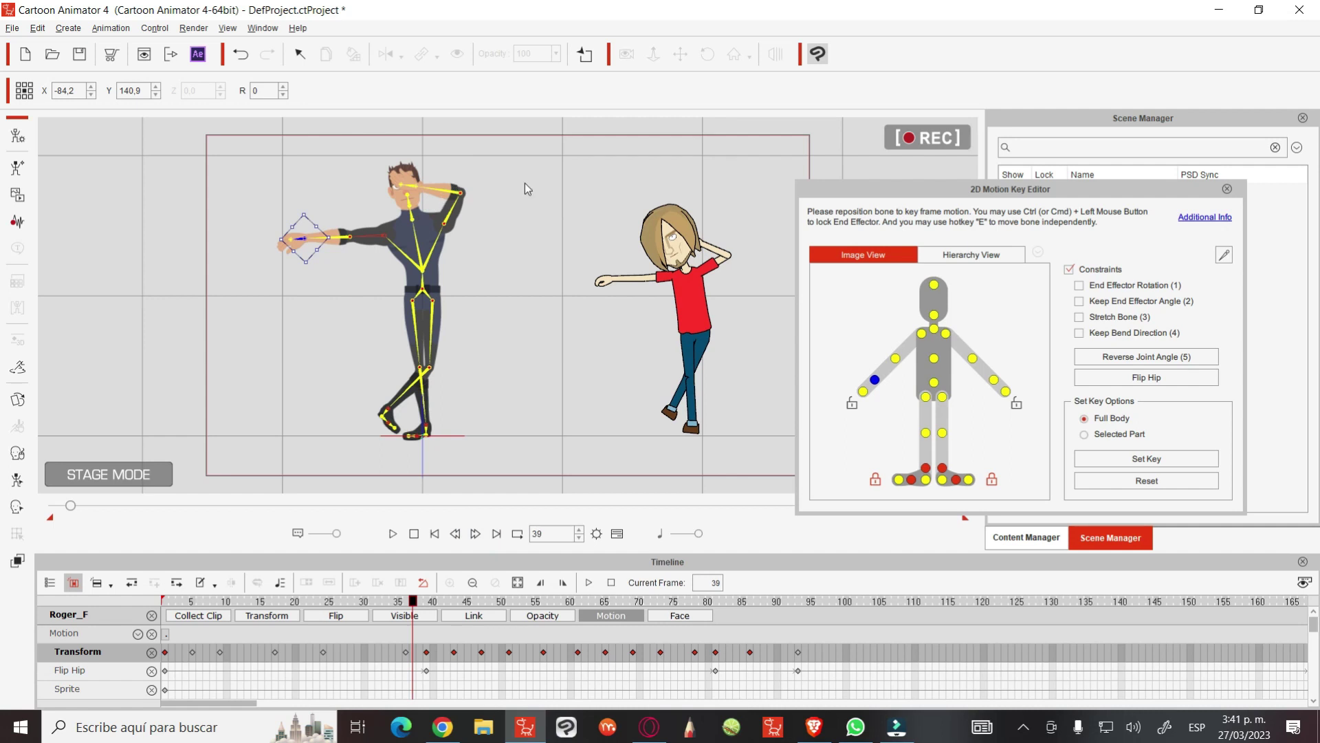
In the Layer Editor, send Roger's LForearm behind the Face layer
click(1226, 189)
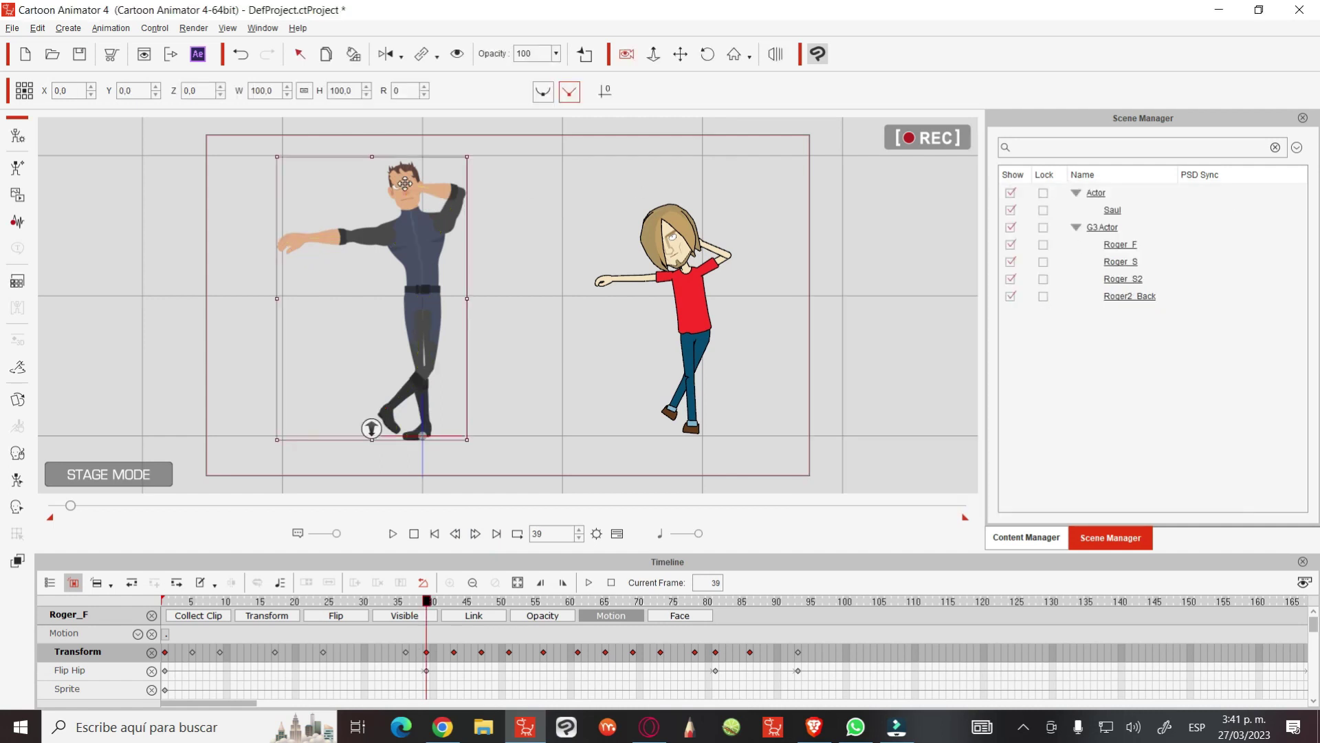
drag(447, 191, 448, 190)
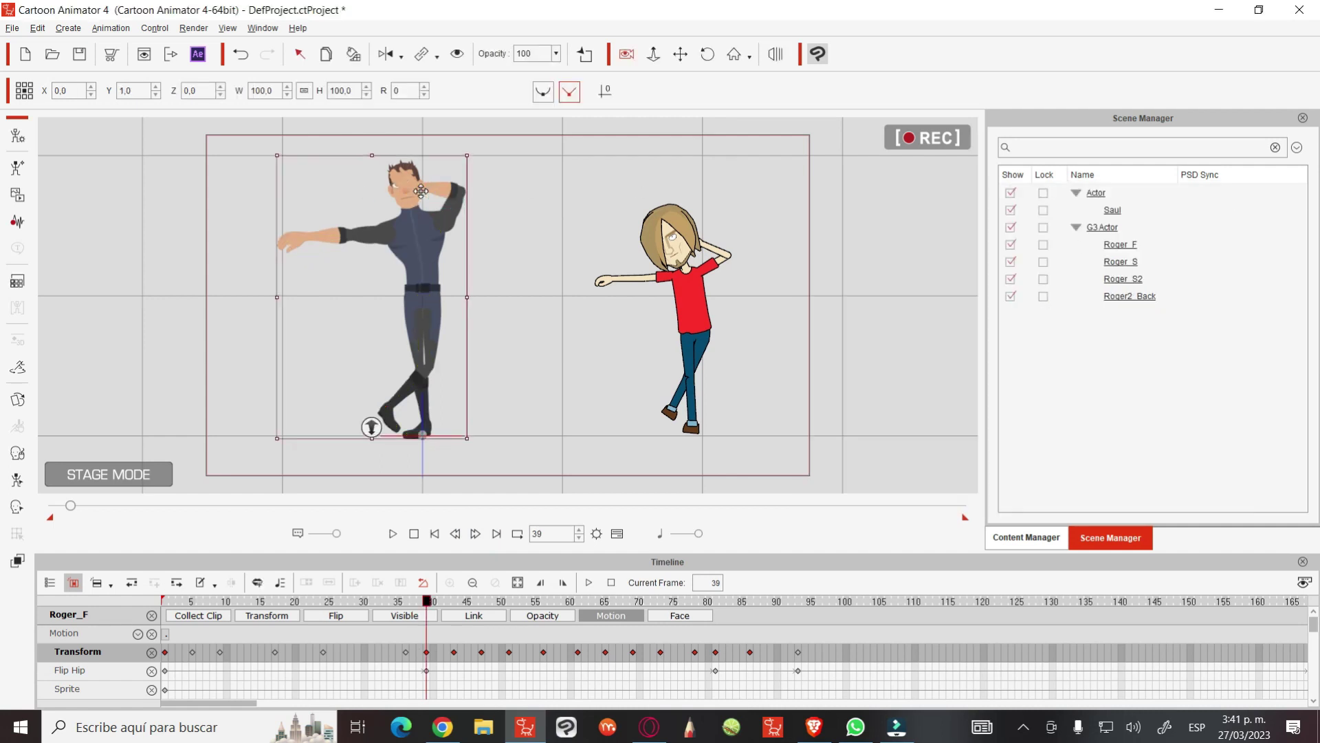
click(18, 561)
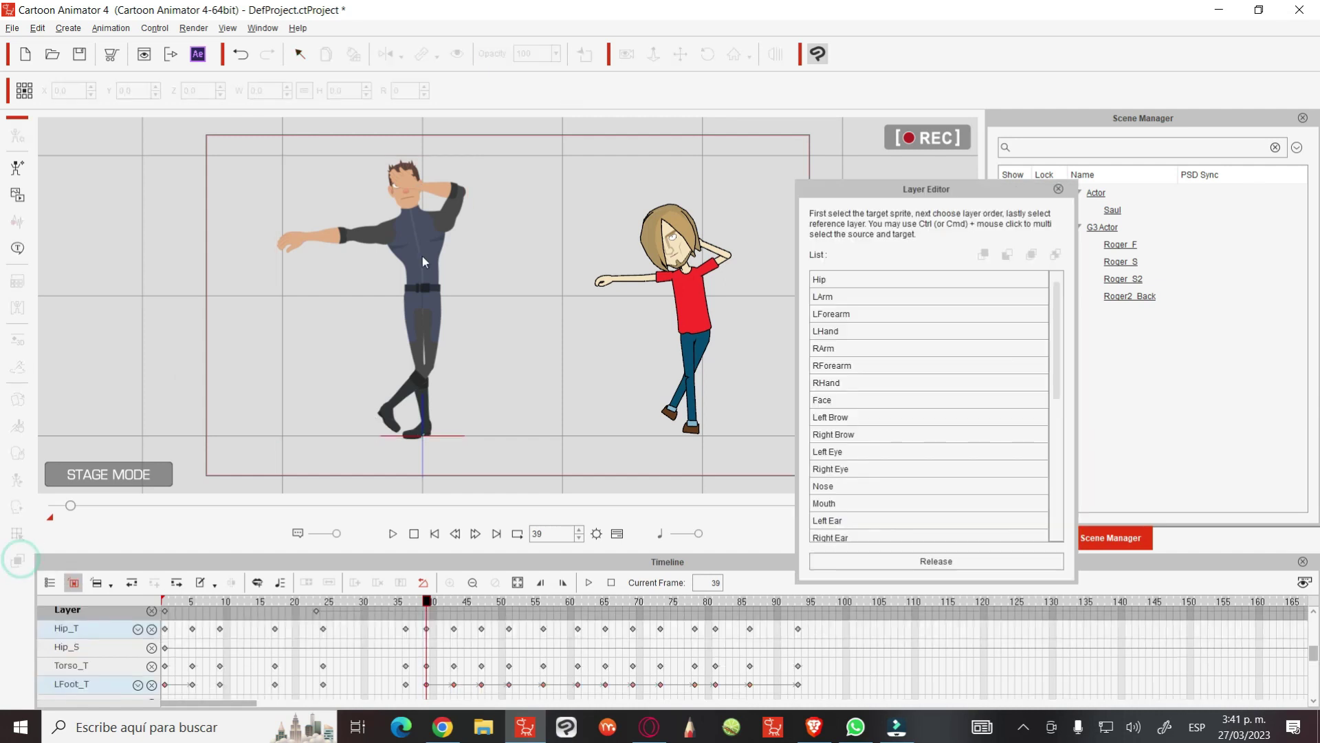
click(436, 187)
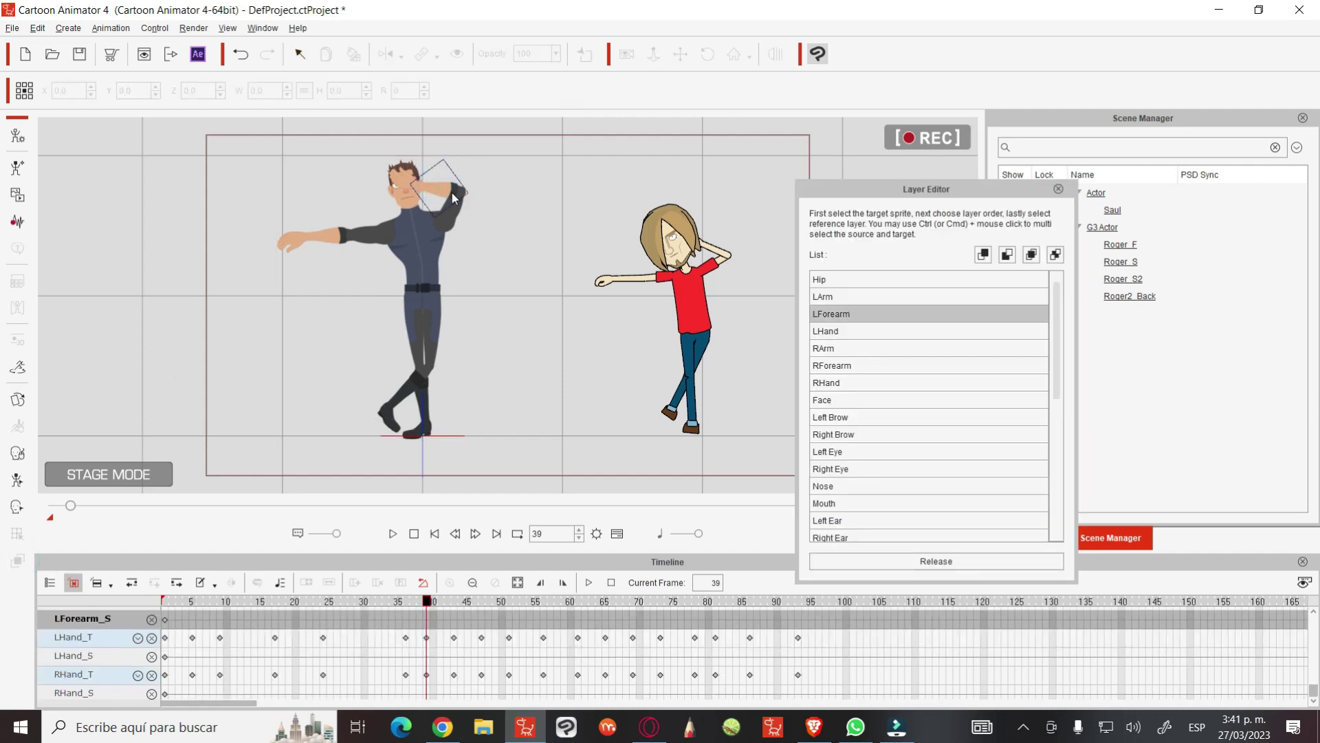
click(1008, 256)
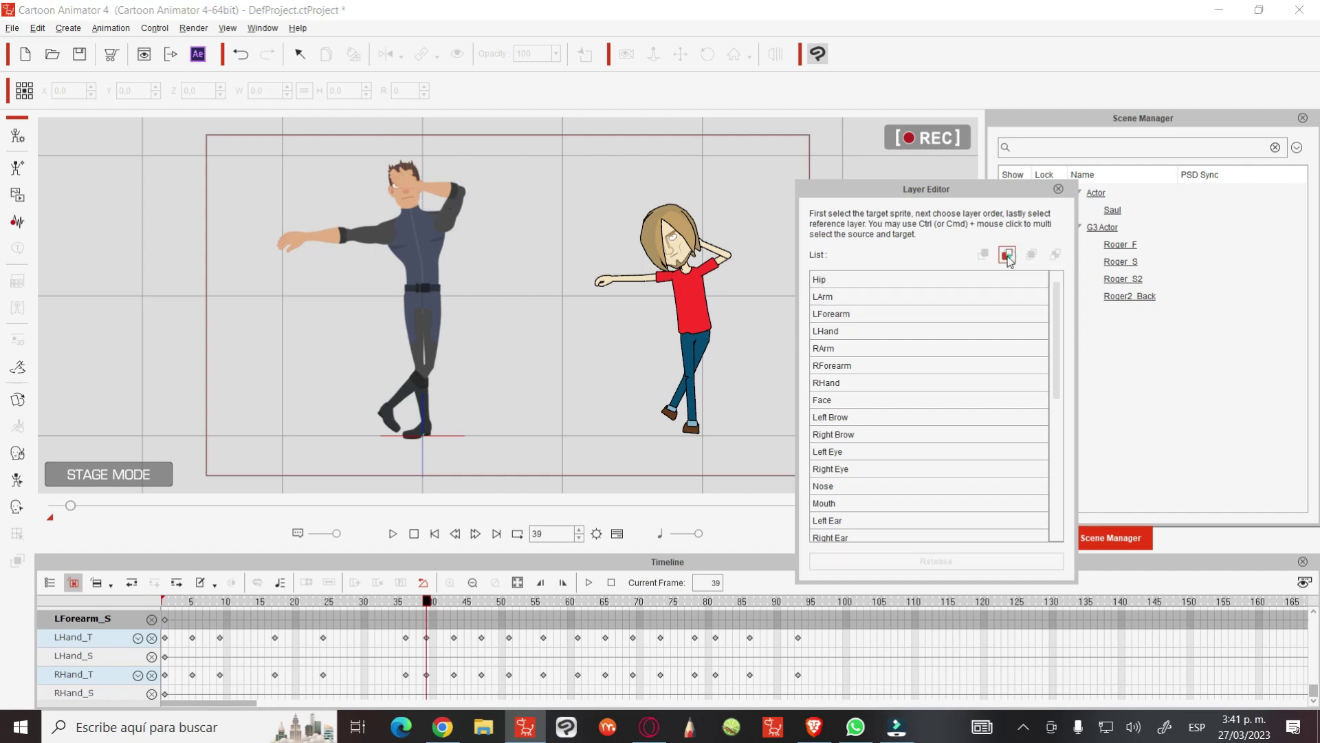
click(410, 202)
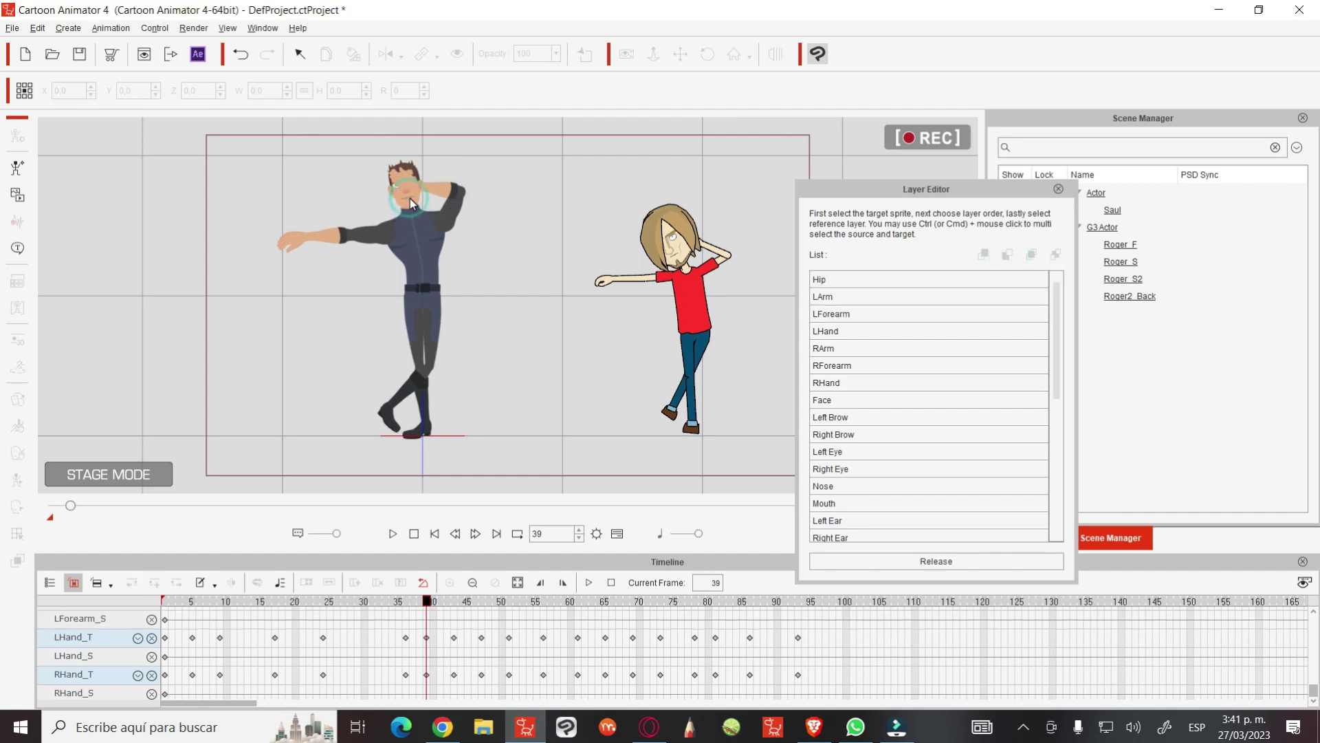
click(443, 188)
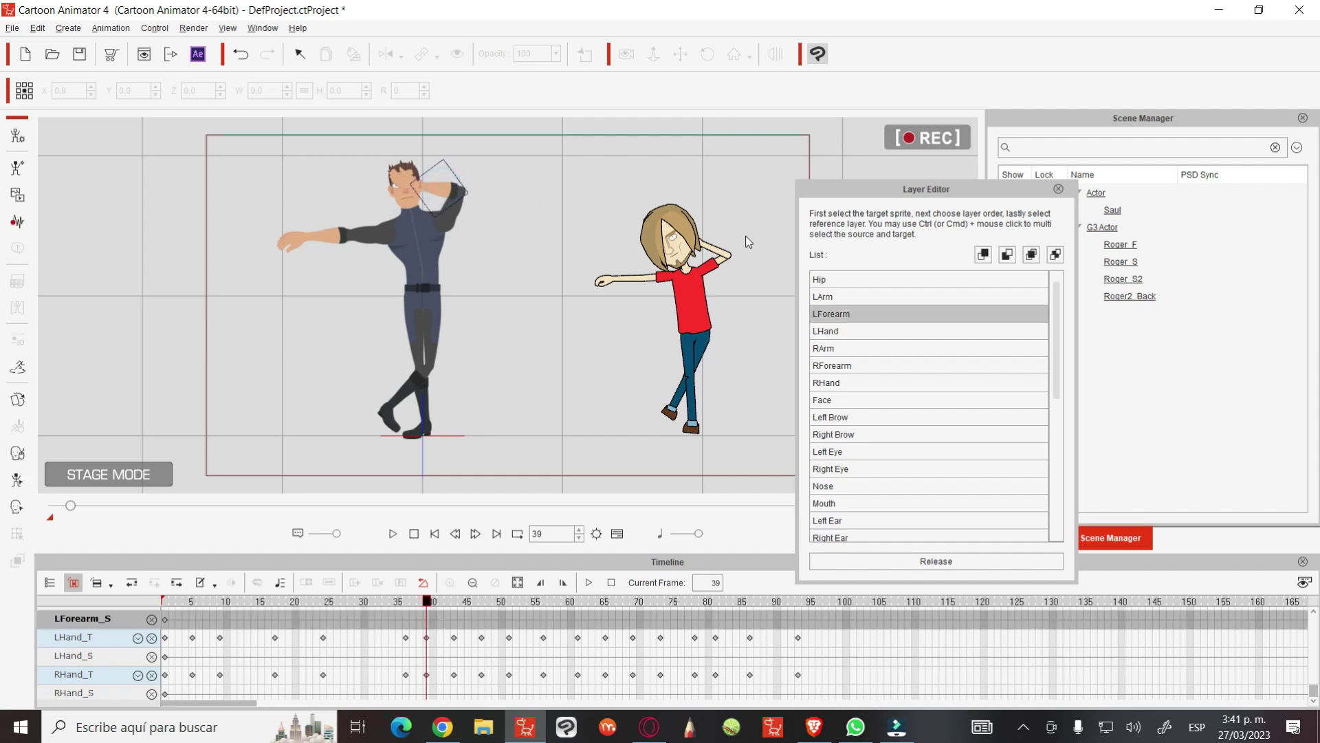
Reorder Roger's LHand, preview playback to frame 86, and release the layer selection
click(405, 177)
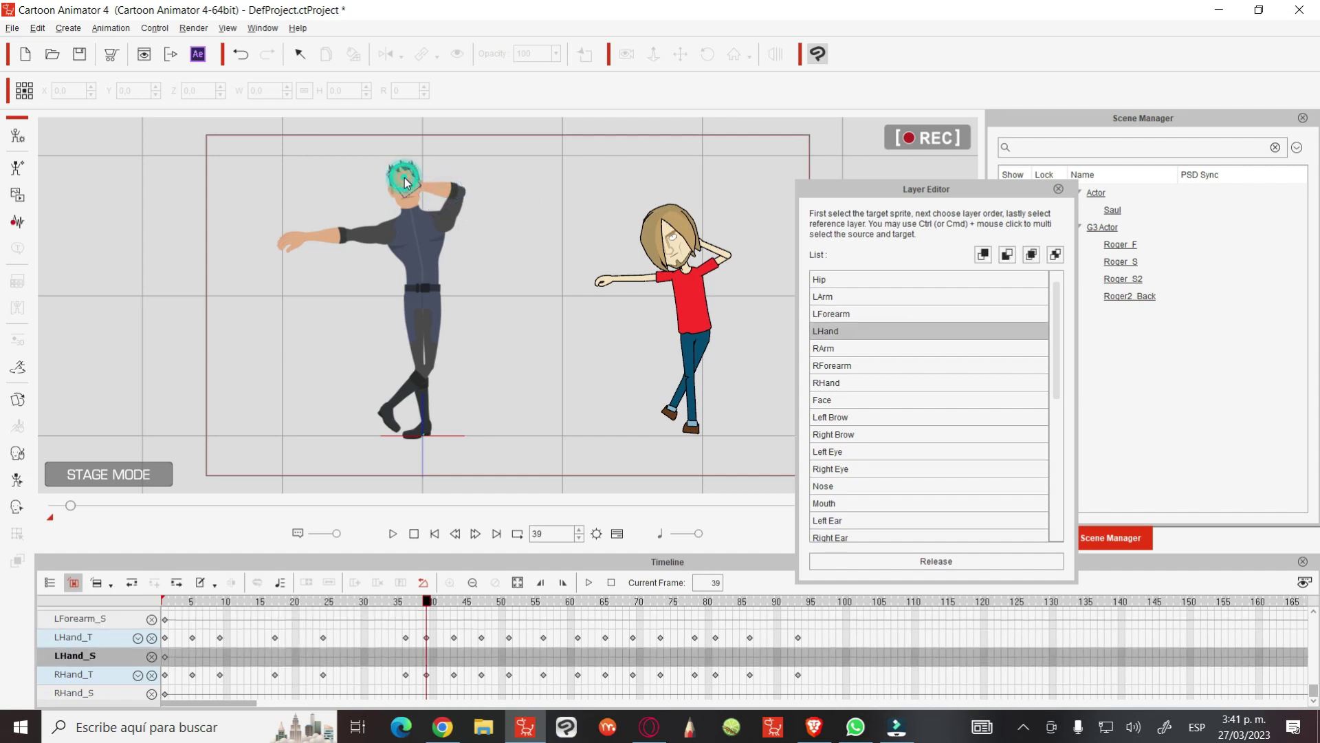
click(1054, 255)
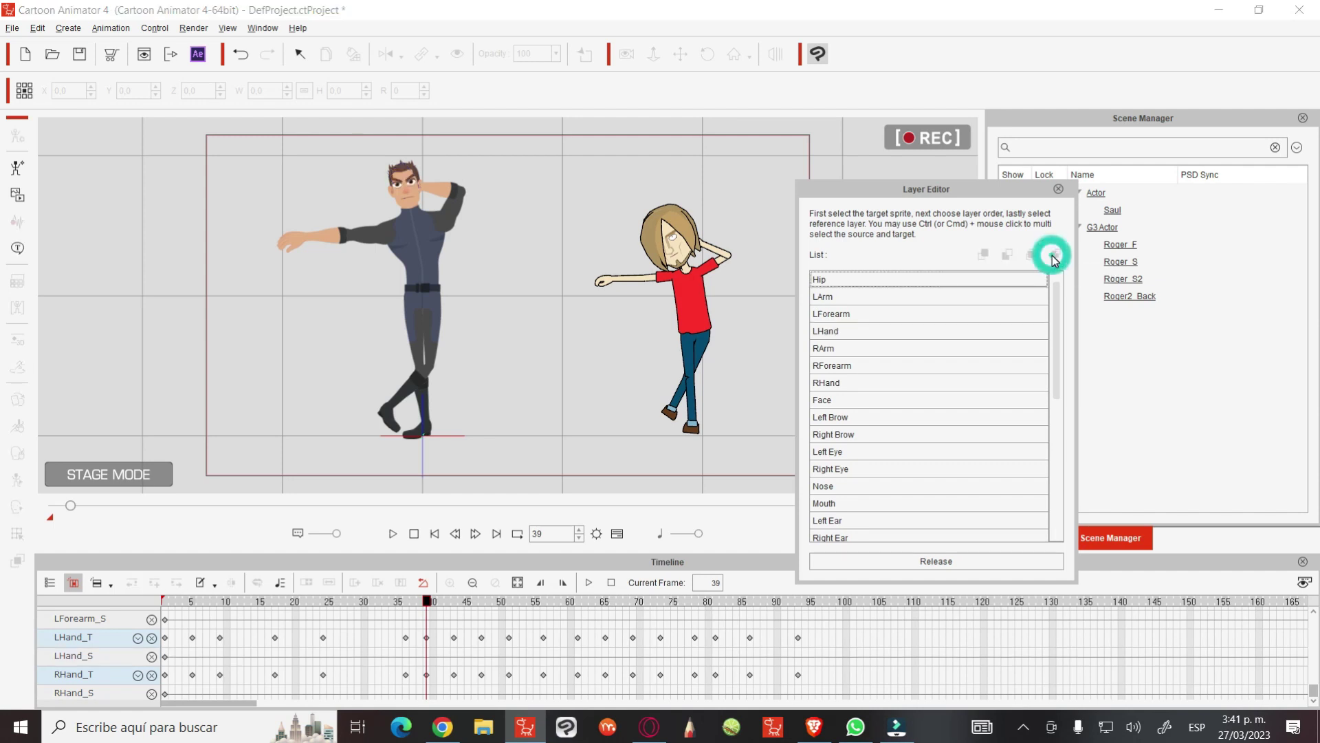
click(403, 536)
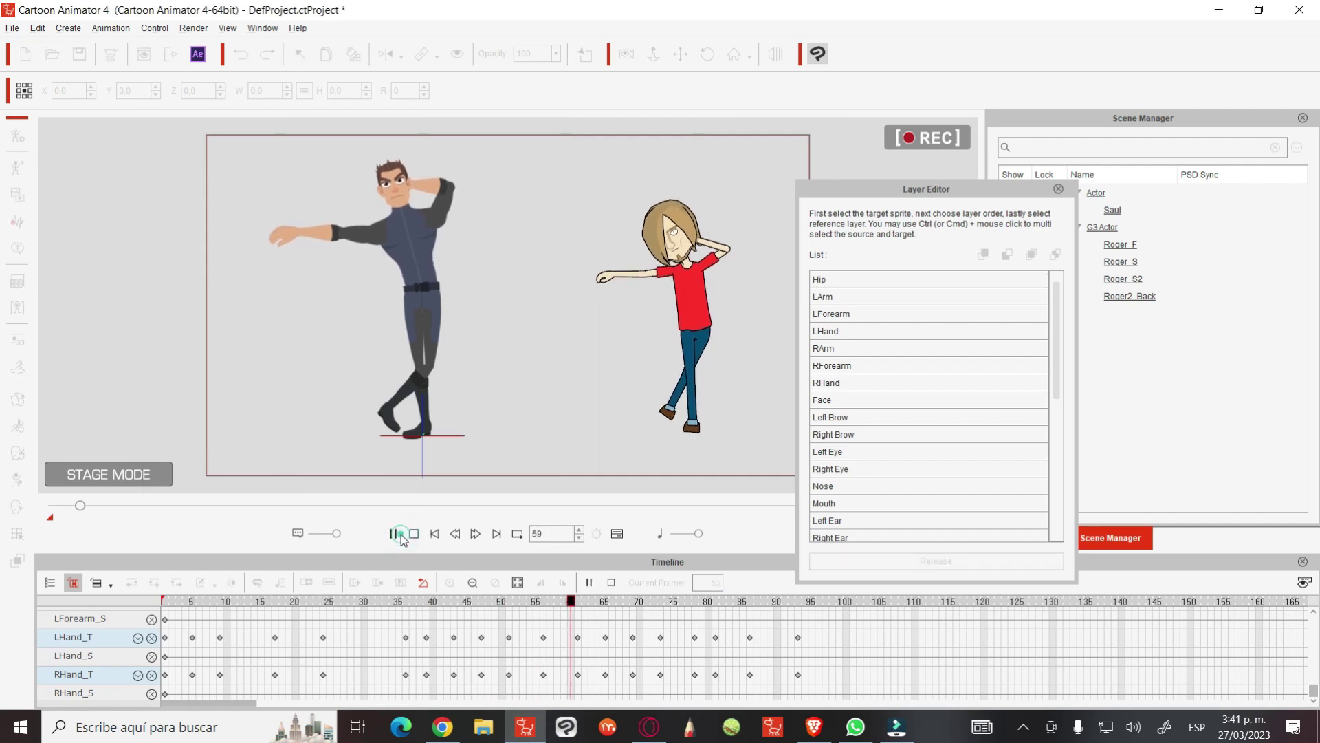
click(400, 534)
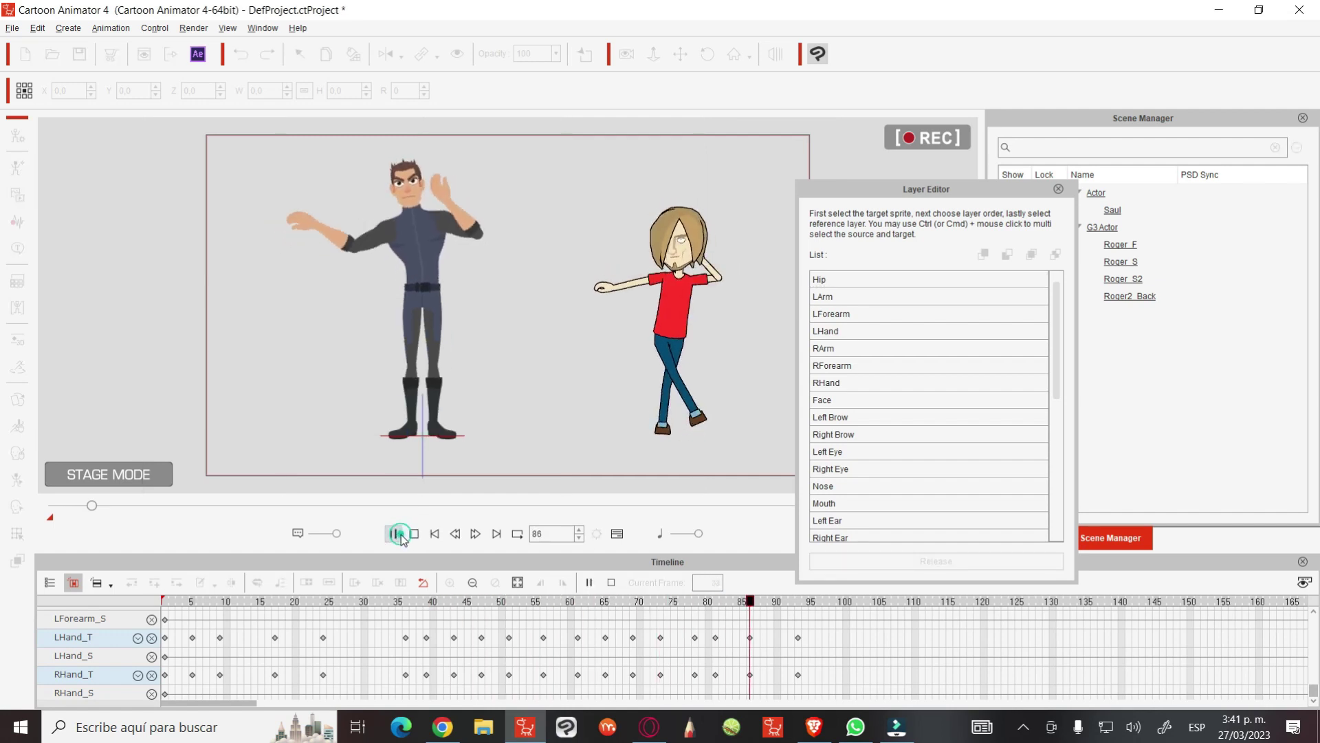
click(908, 563)
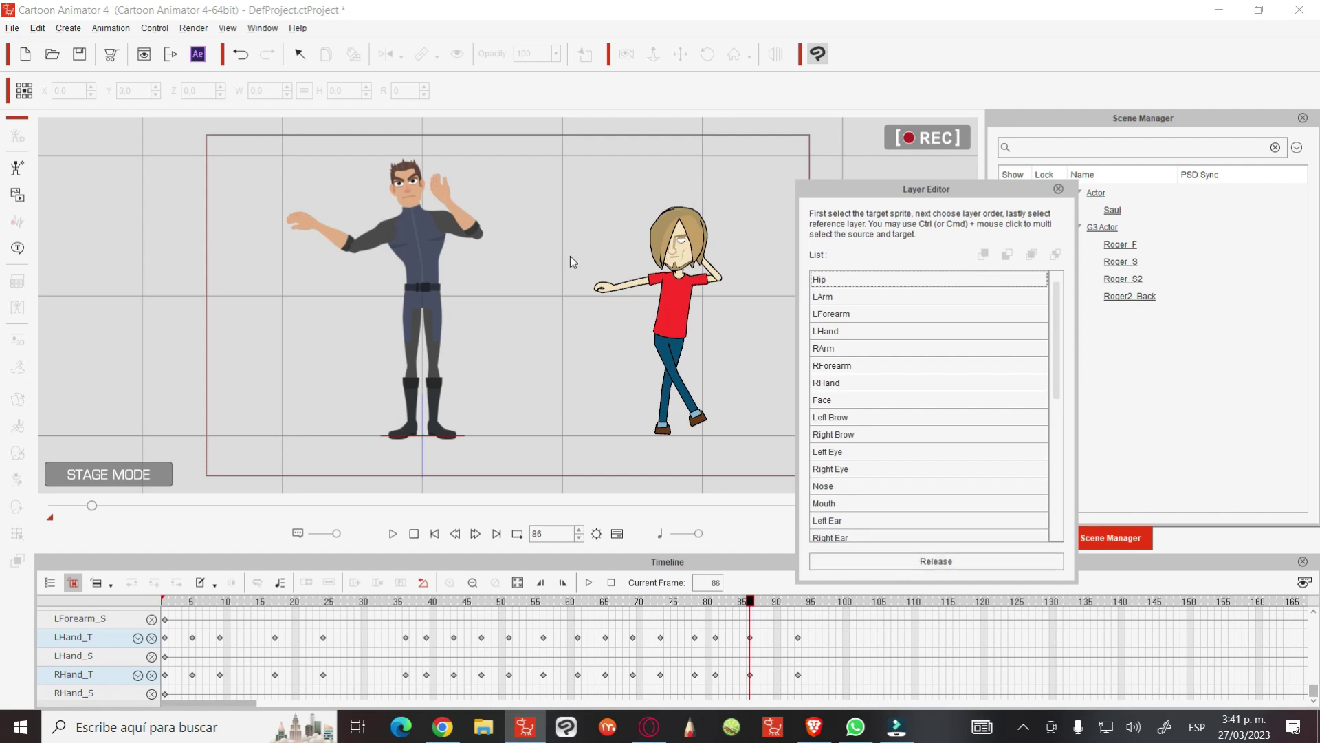
click(894, 313)
click(898, 561)
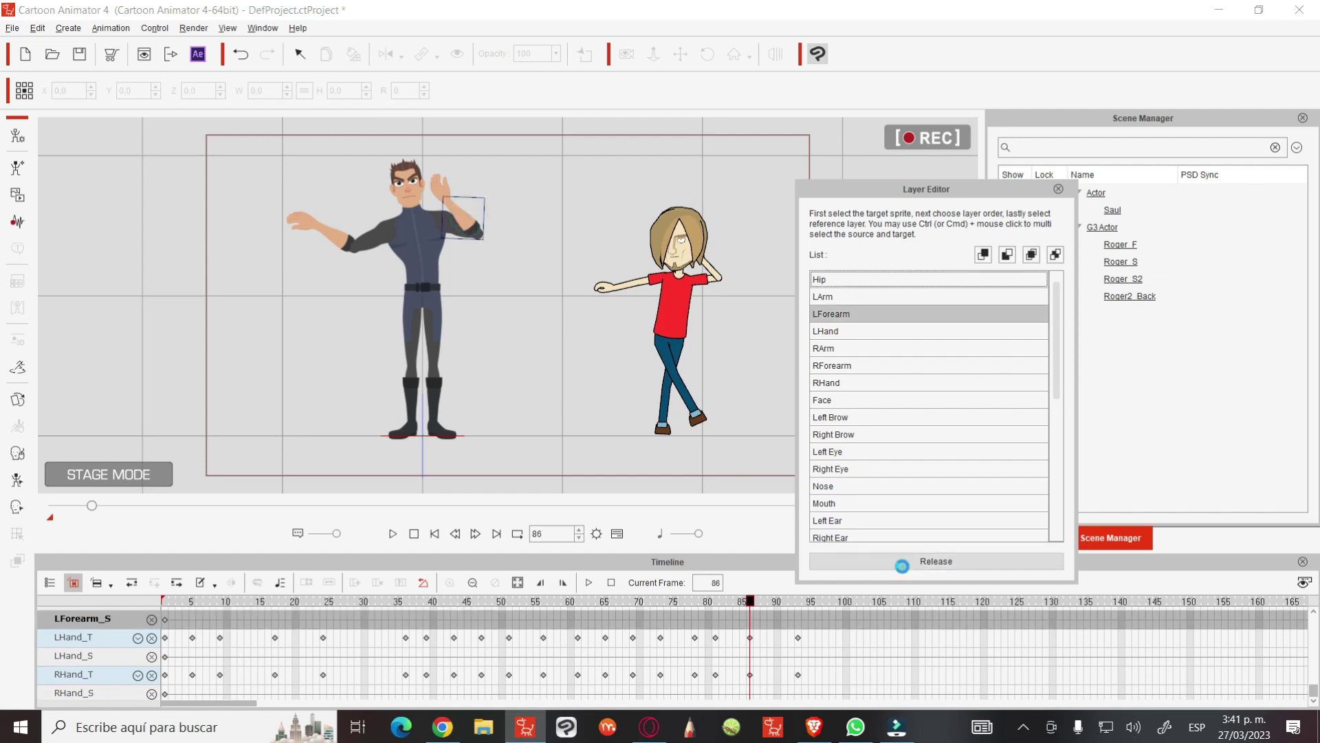
Close the Layer Editor and move the timeline back to frame 38
click(1058, 189)
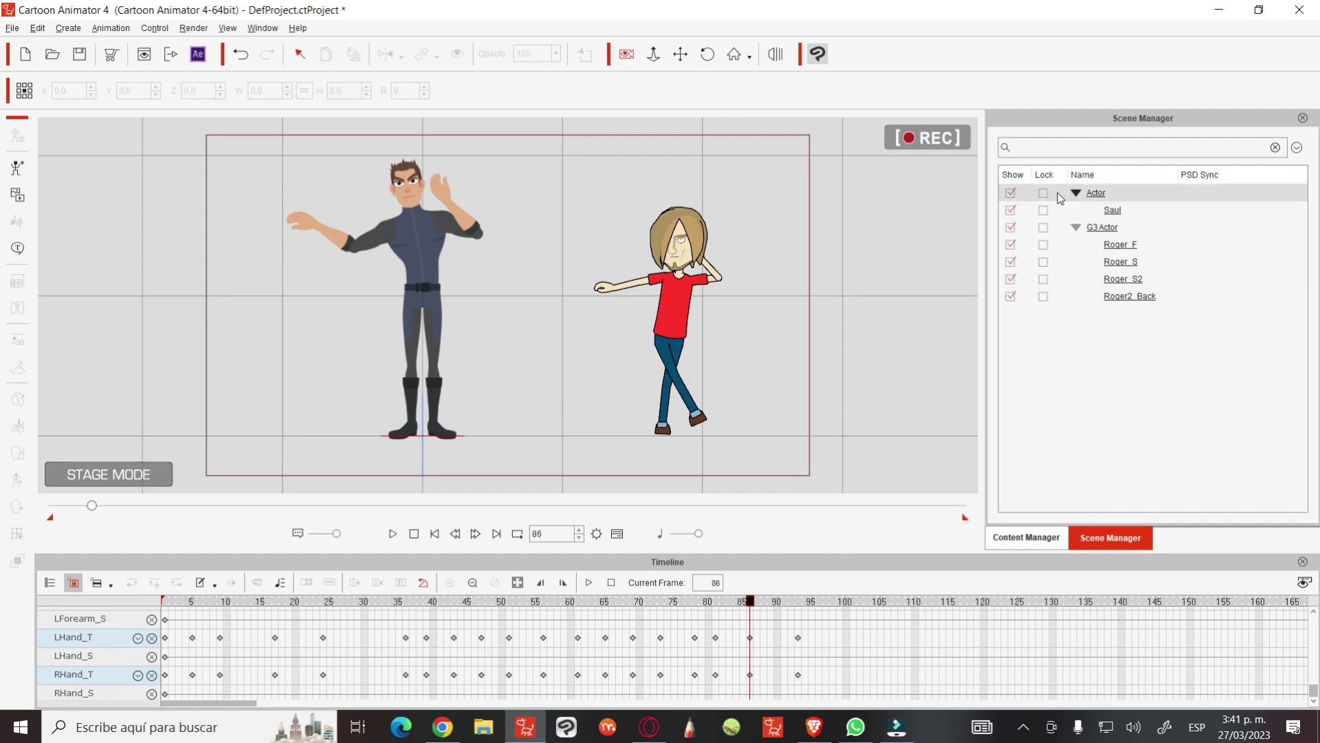
mouse_move(605, 606)
mouse_down()
mouse_move(735, 592)
mouse_move(396, 583)
mouse_move(418, 581)
mouse_up()
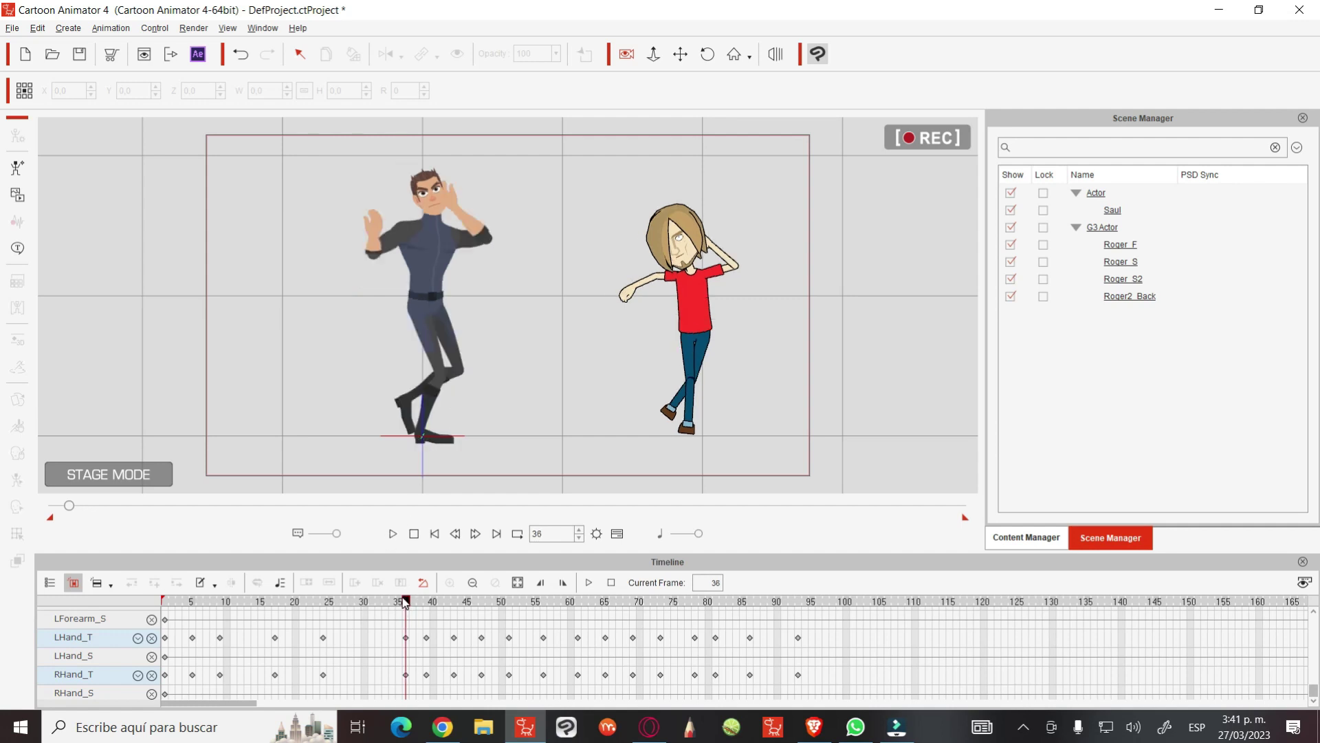
drag(405, 602, 420, 603)
Open Roger's Face Key Editor with the head rotation gizmo and scroll through his tracks
click(442, 222)
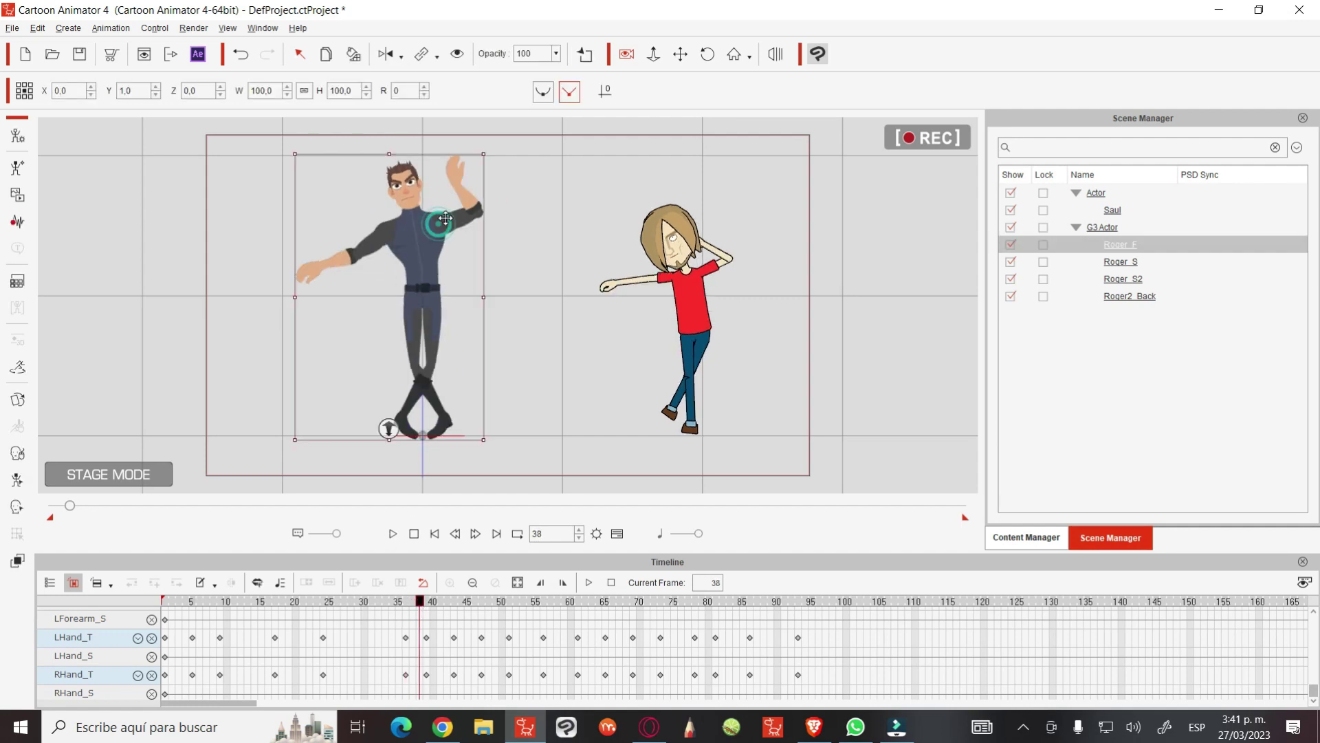
double_click(447, 224)
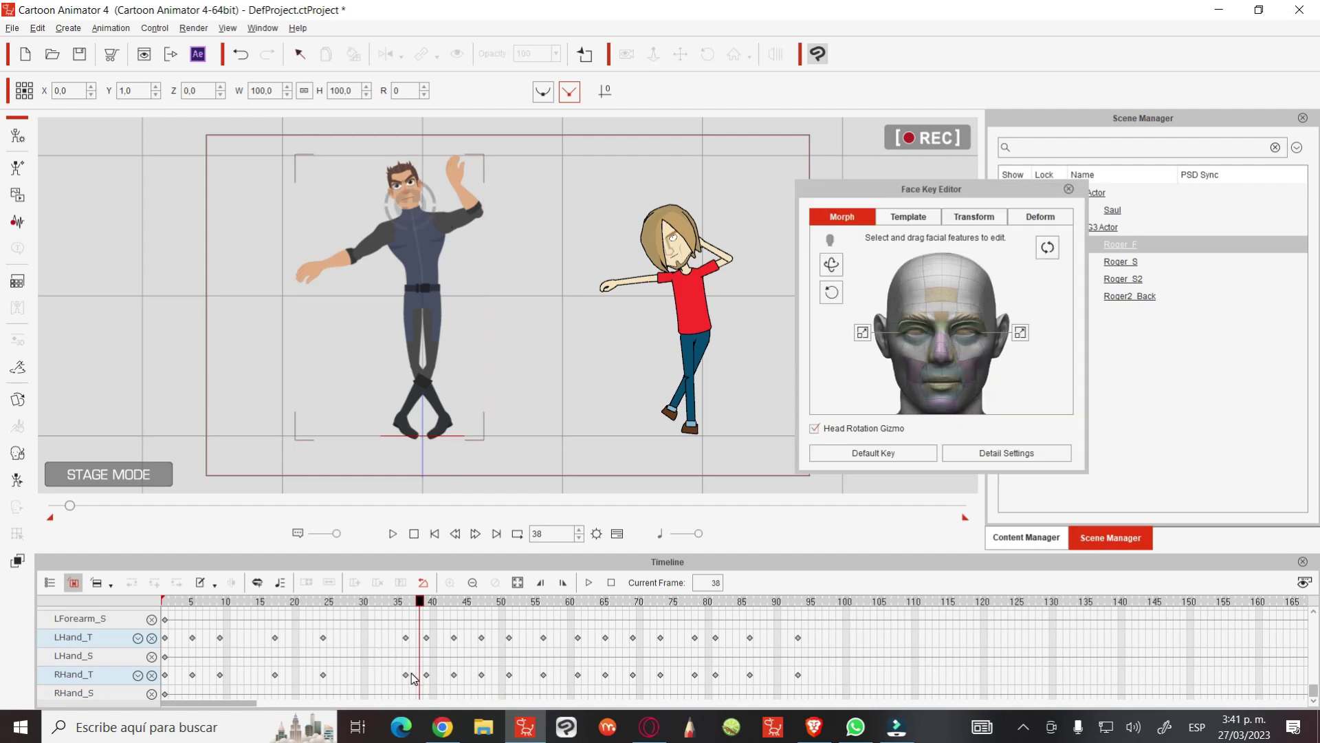
scroll(446, 650, up, 2)
scroll(454, 644, up, 2)
scroll(462, 640, up, 2)
scroll(473, 633, up, 2)
scroll(474, 632, up, 1)
scroll(477, 632, up, 1)
scroll(481, 629, up, 1)
scroll(492, 639, up, 1)
scroll(495, 642, up, 1)
scroll(494, 639, up, 1)
scroll(494, 640, up, 1)
scroll(499, 640, up, 1)
scroll(500, 639, up, 1)
scroll(500, 638, up, 1)
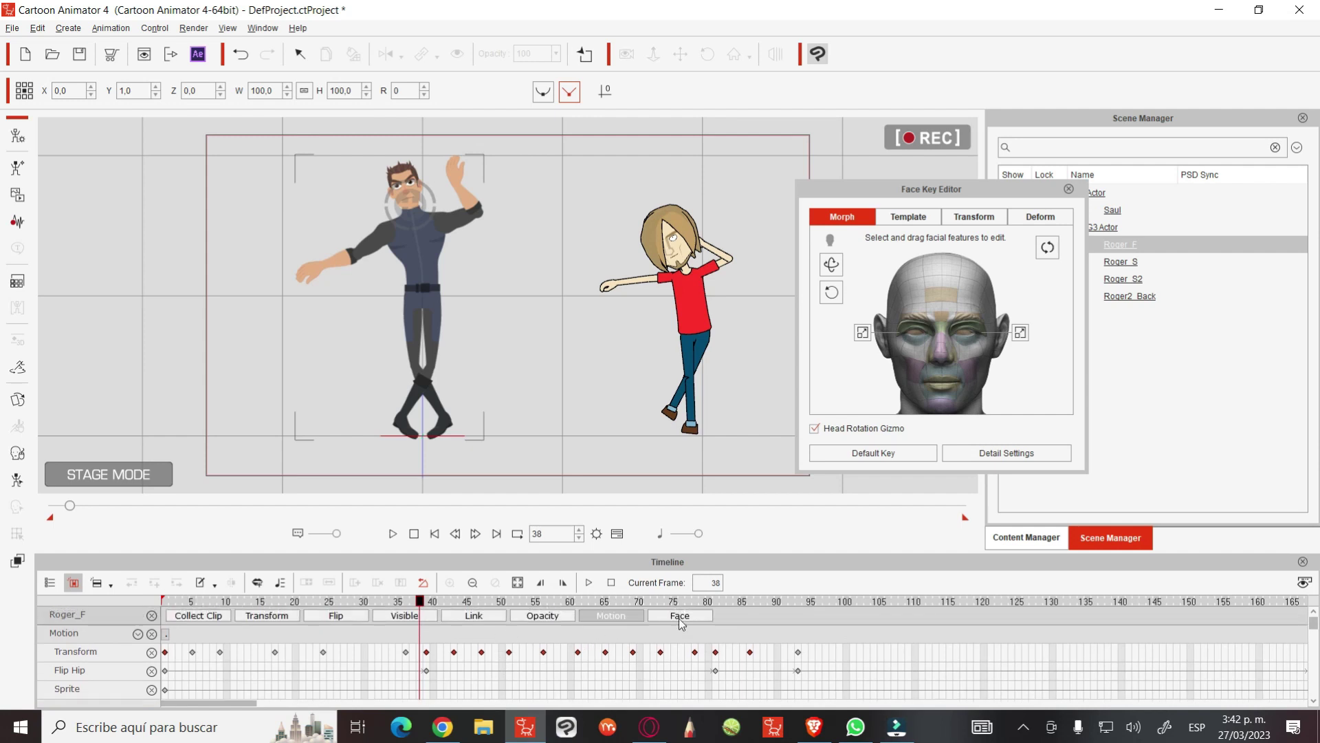
scroll(757, 633, down, 1)
scroll(856, 647, down, 1)
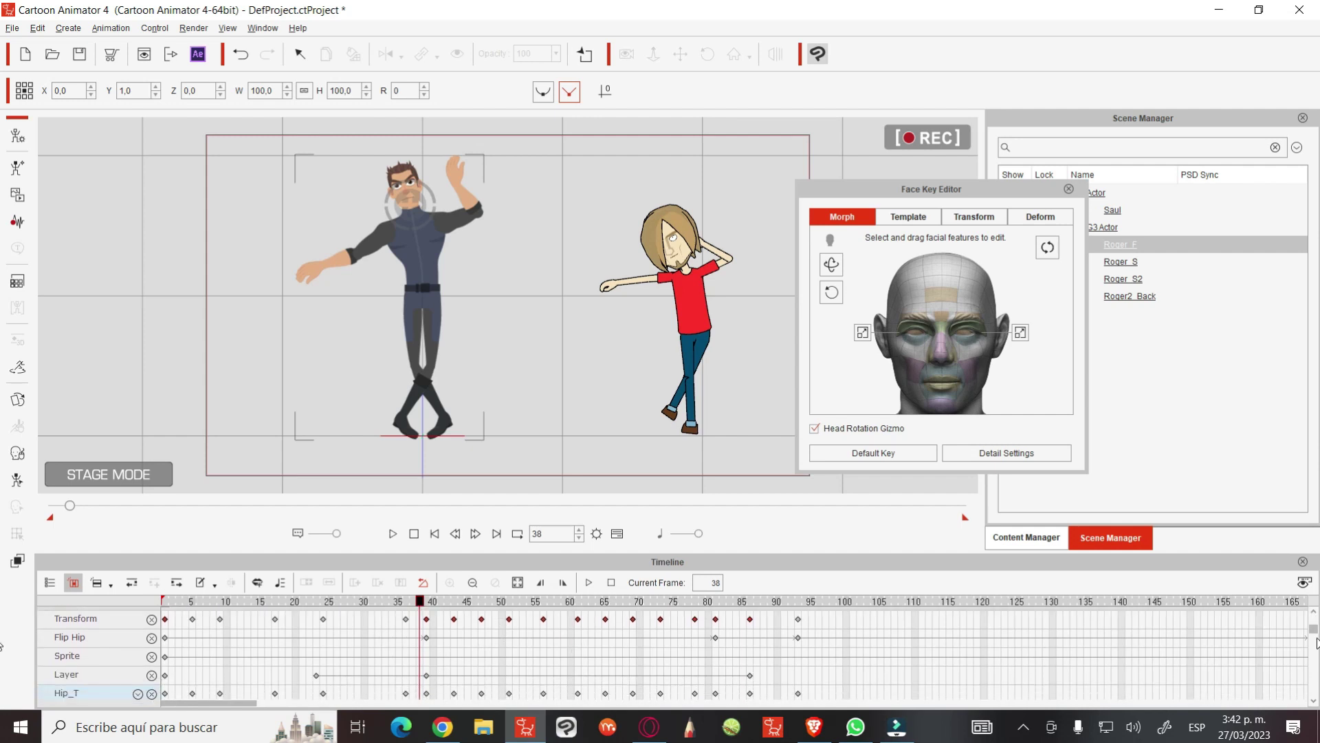
Key Roger's head at frame 36 turned to face left, then preview the turn
drag(1313, 629, 1313, 705)
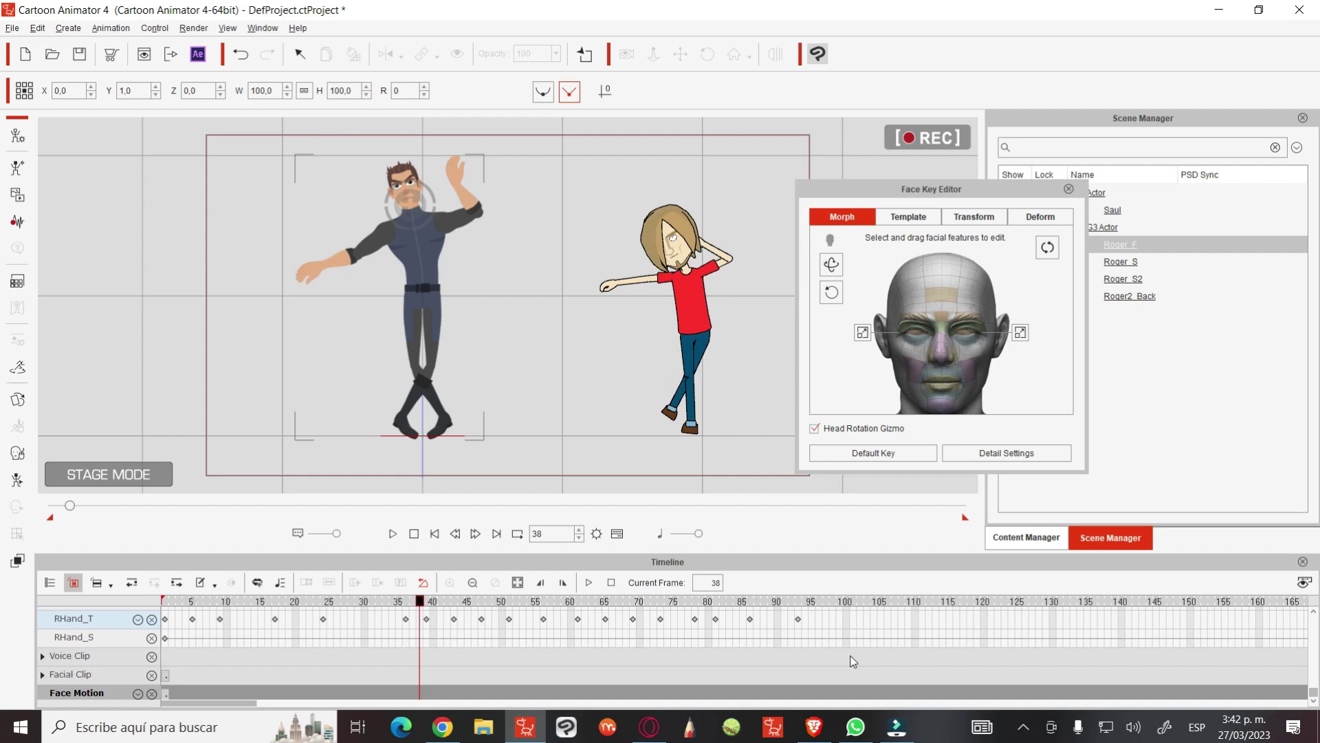
click(43, 675)
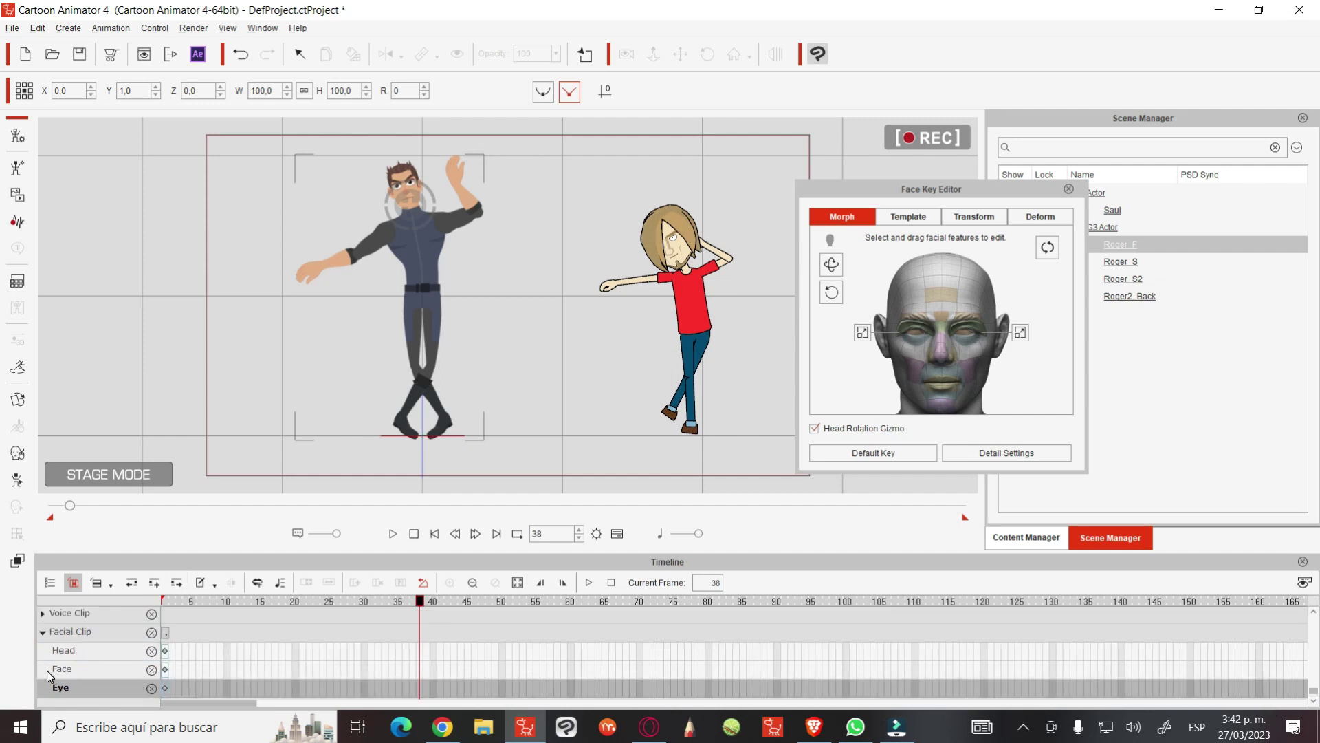
click(406, 602)
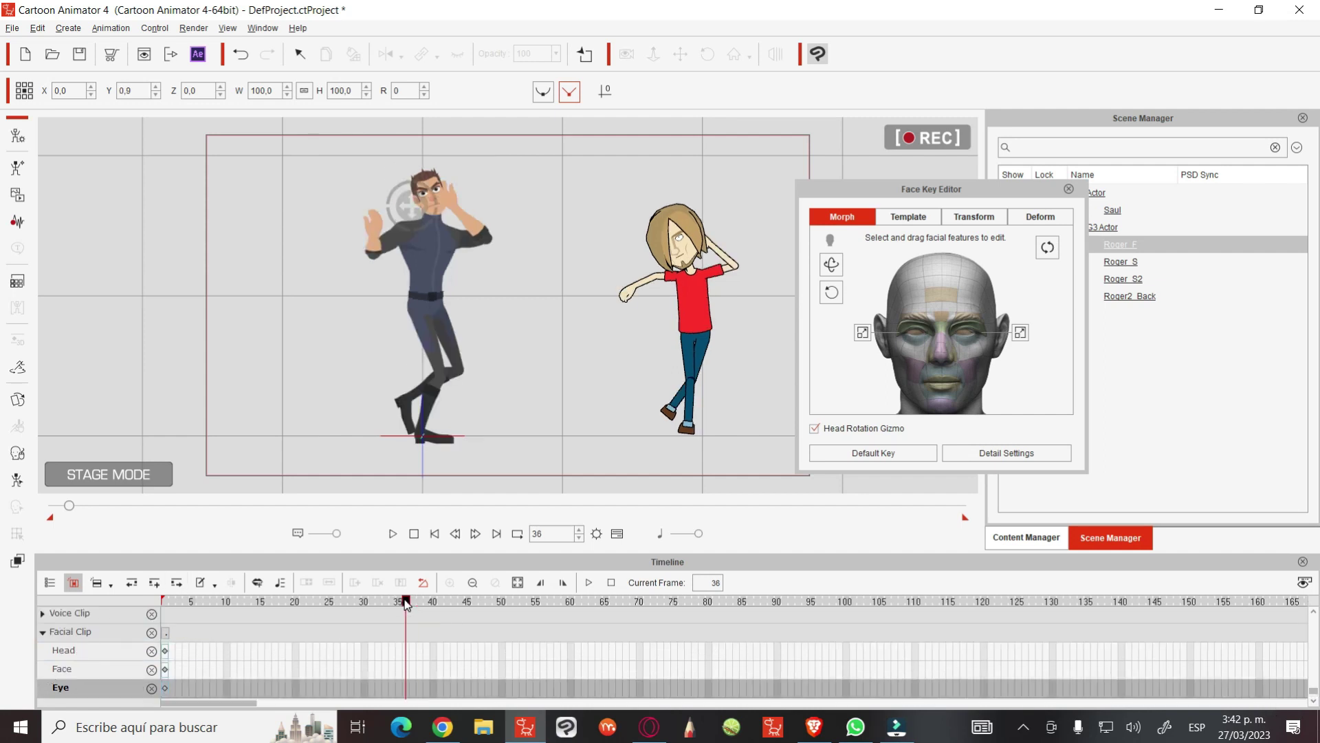
drag(403, 609, 416, 604)
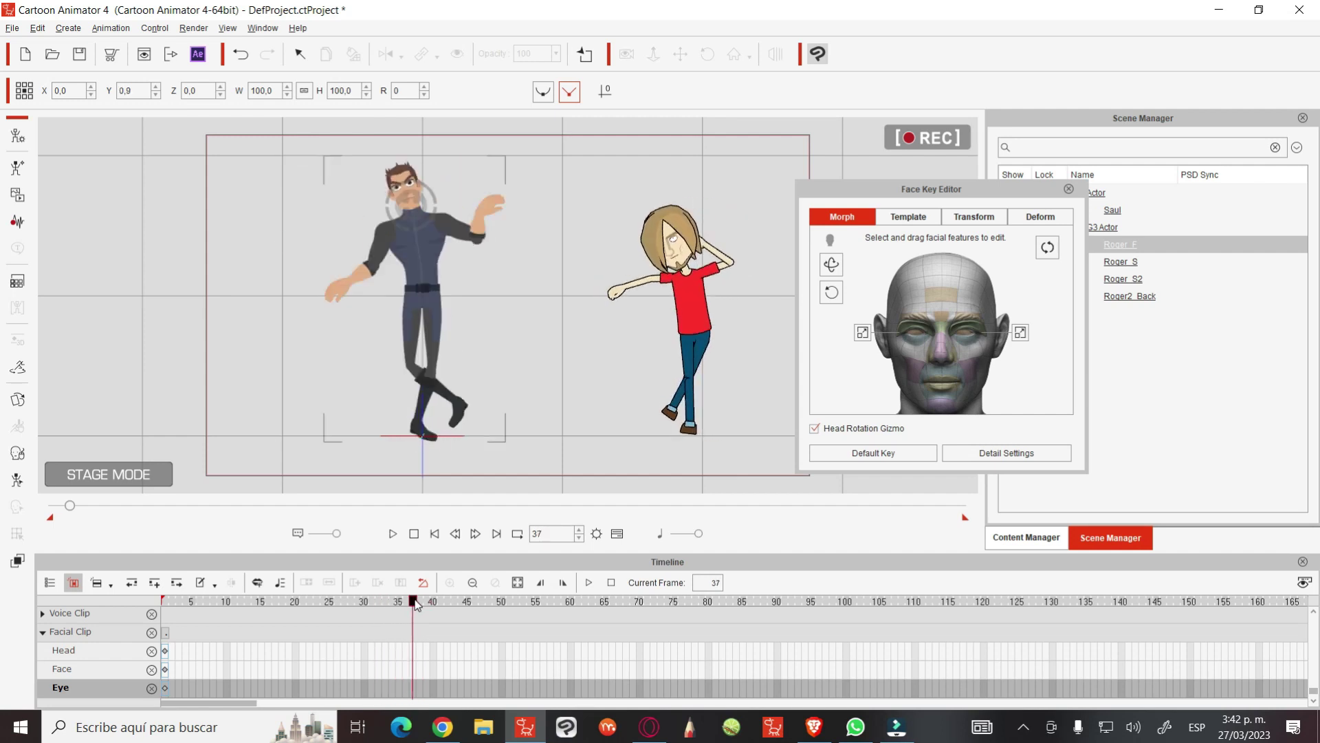
click(403, 649)
click(407, 603)
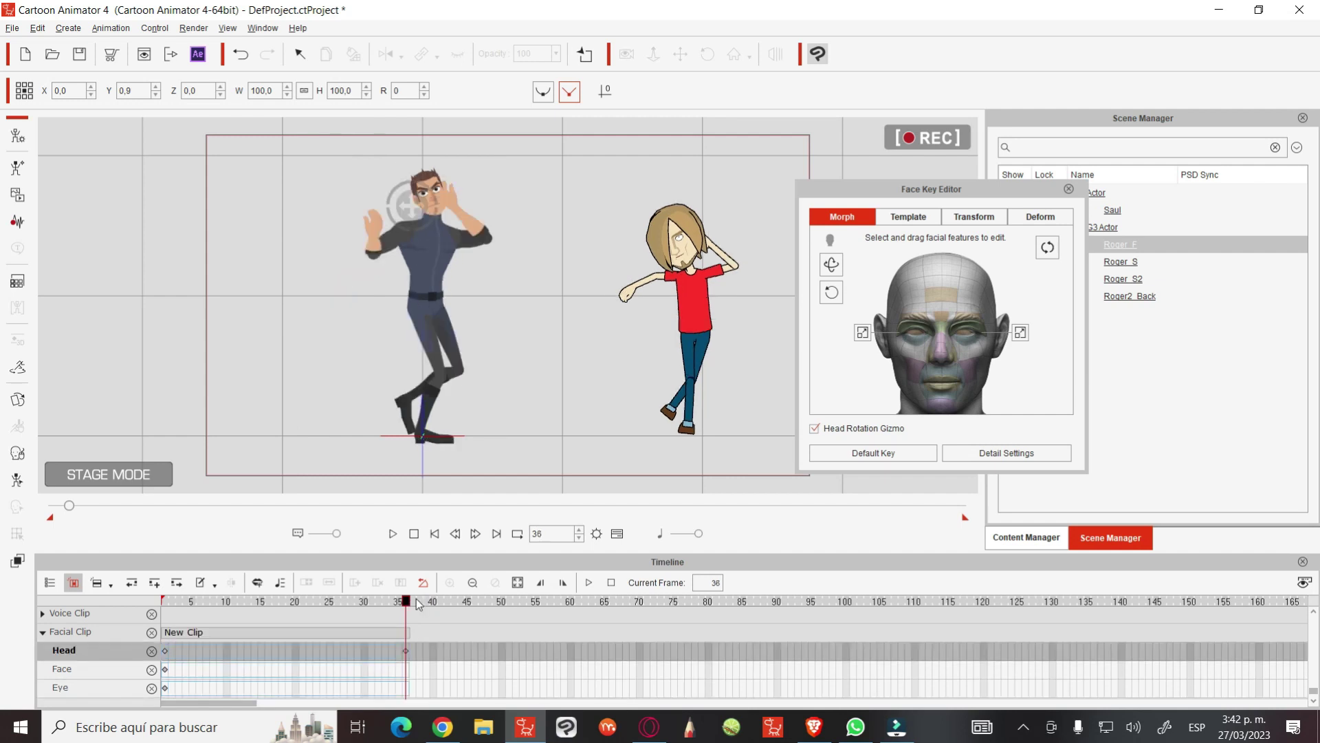
drag(409, 212, 354, 221)
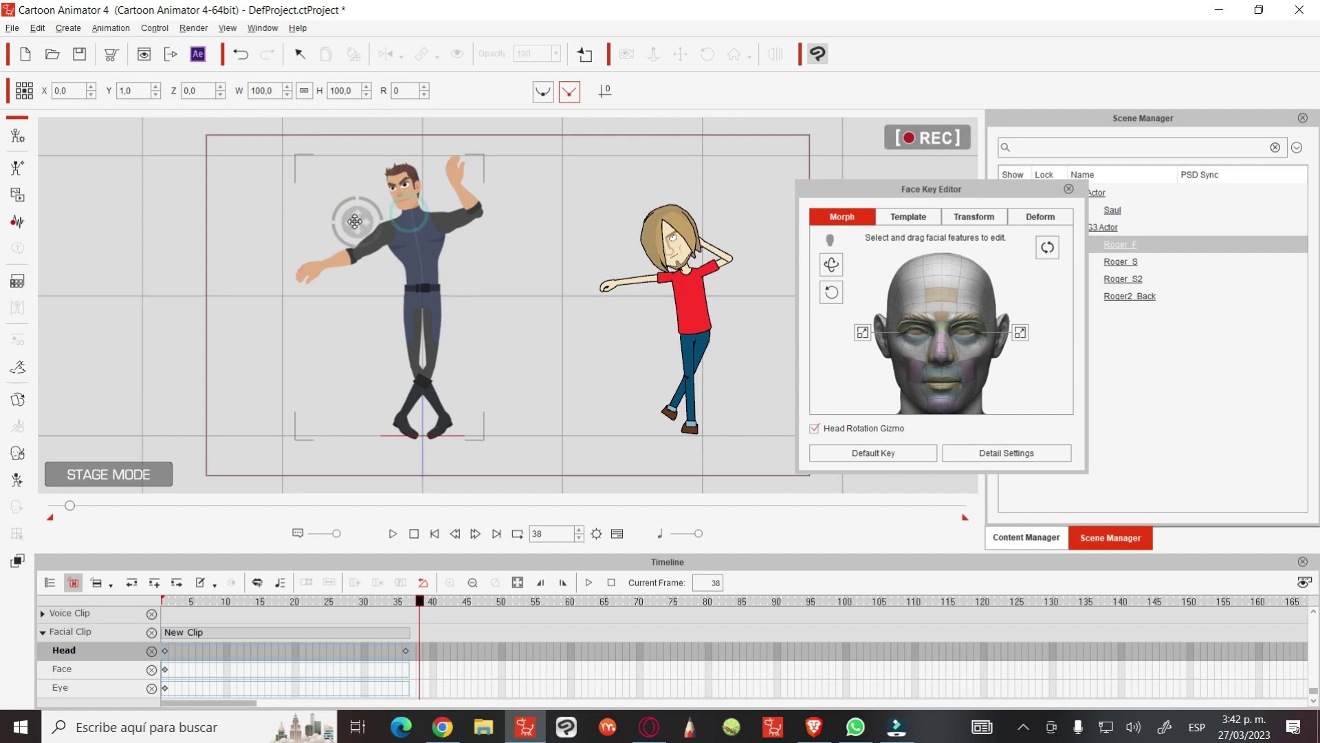
click(345, 600)
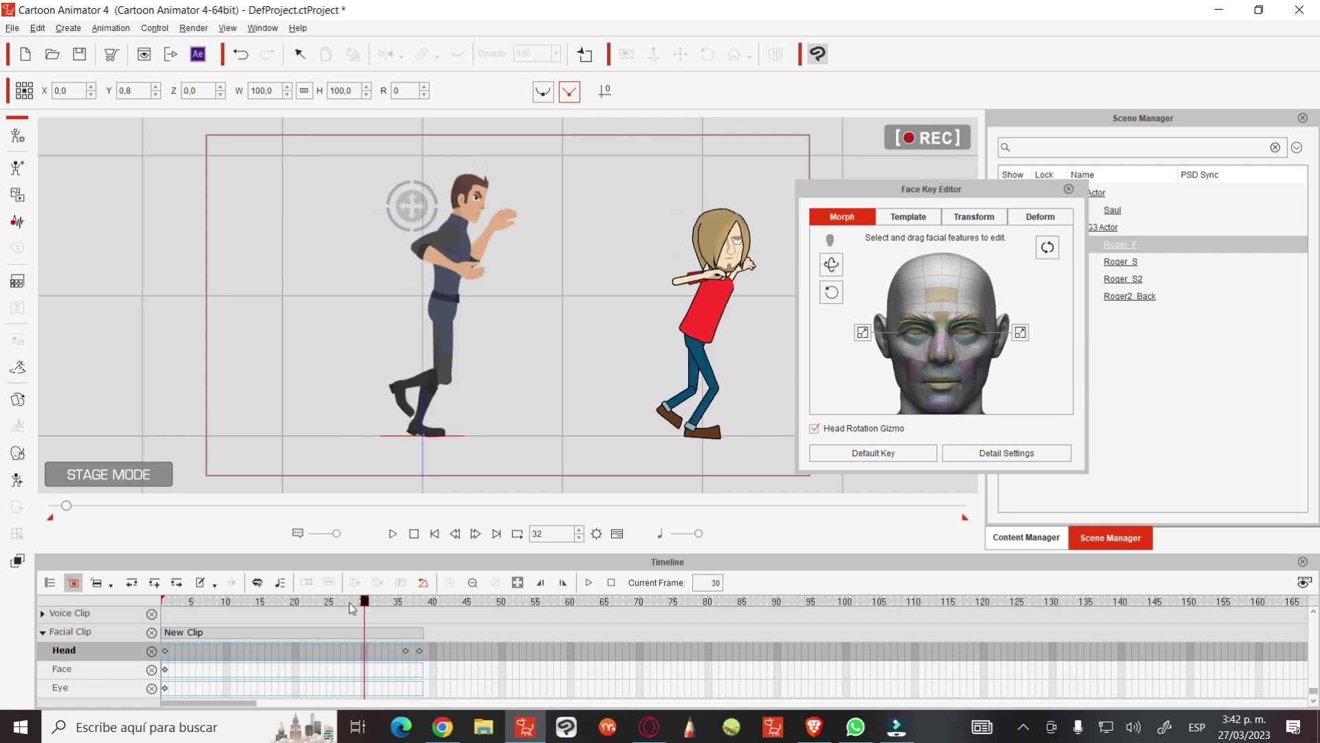
key(space)
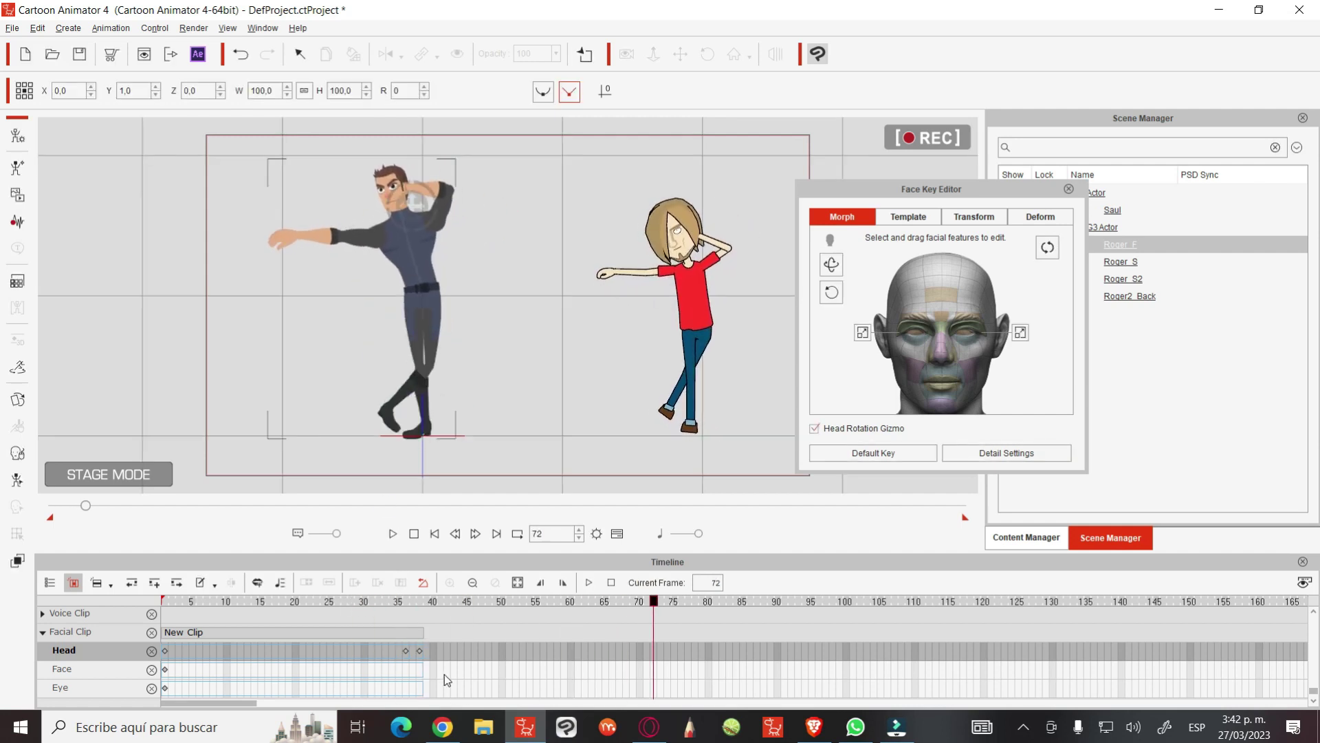
key(space)
Add a head key at frame 85 and a default face key at frame 88, then play
drag(695, 605, 747, 607)
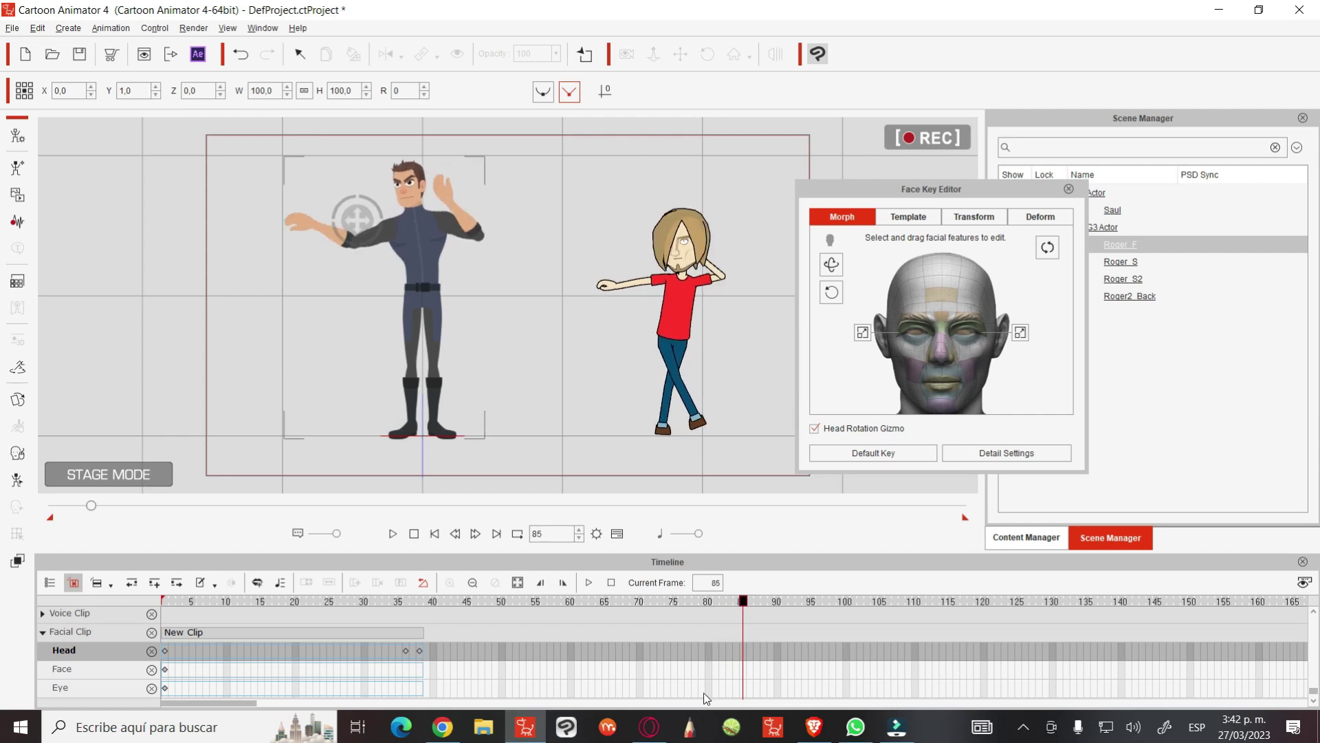
click(739, 653)
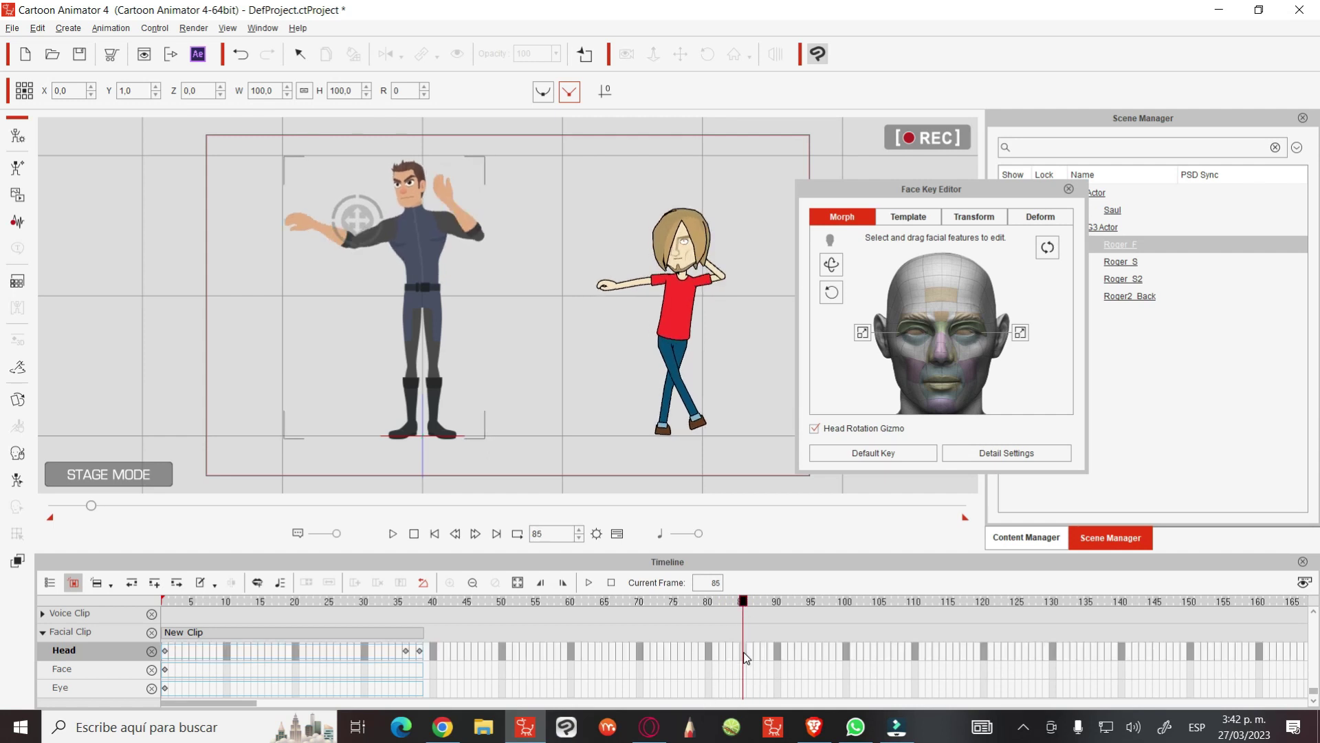
drag(756, 604, 765, 604)
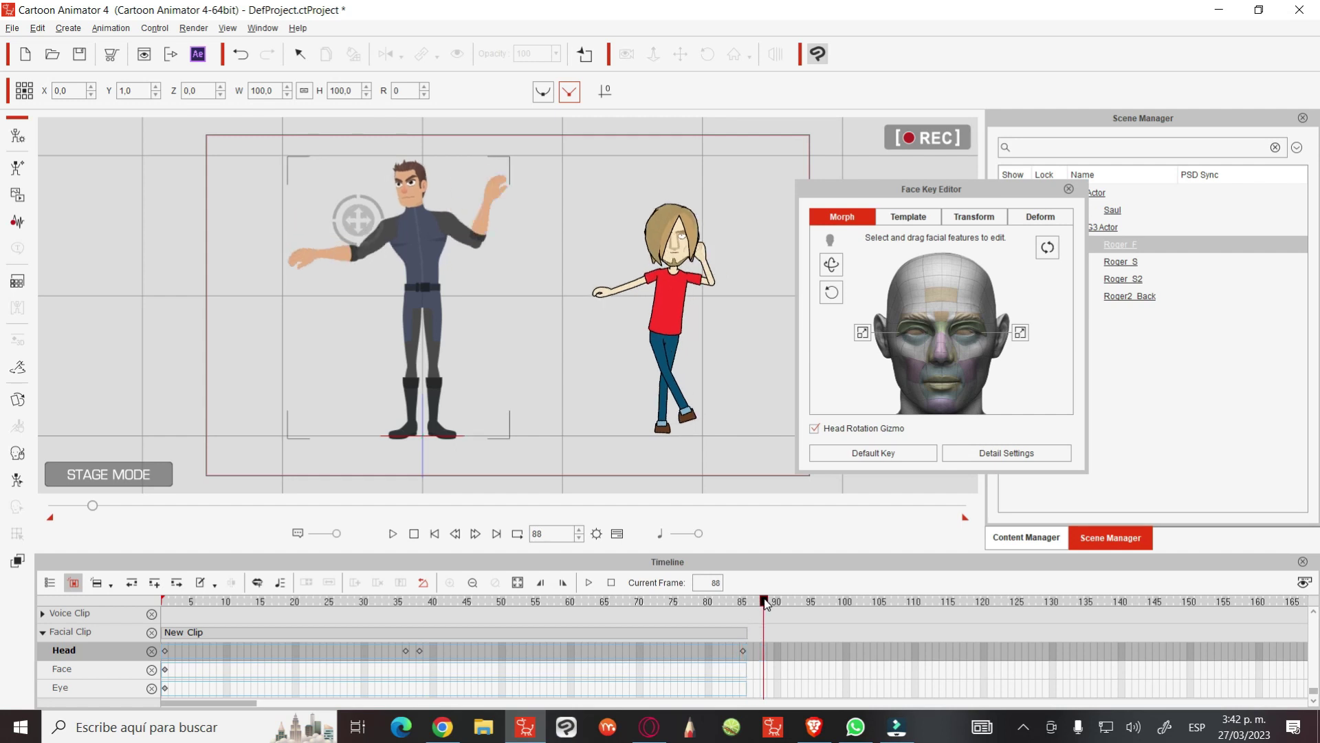
click(885, 457)
key(space)
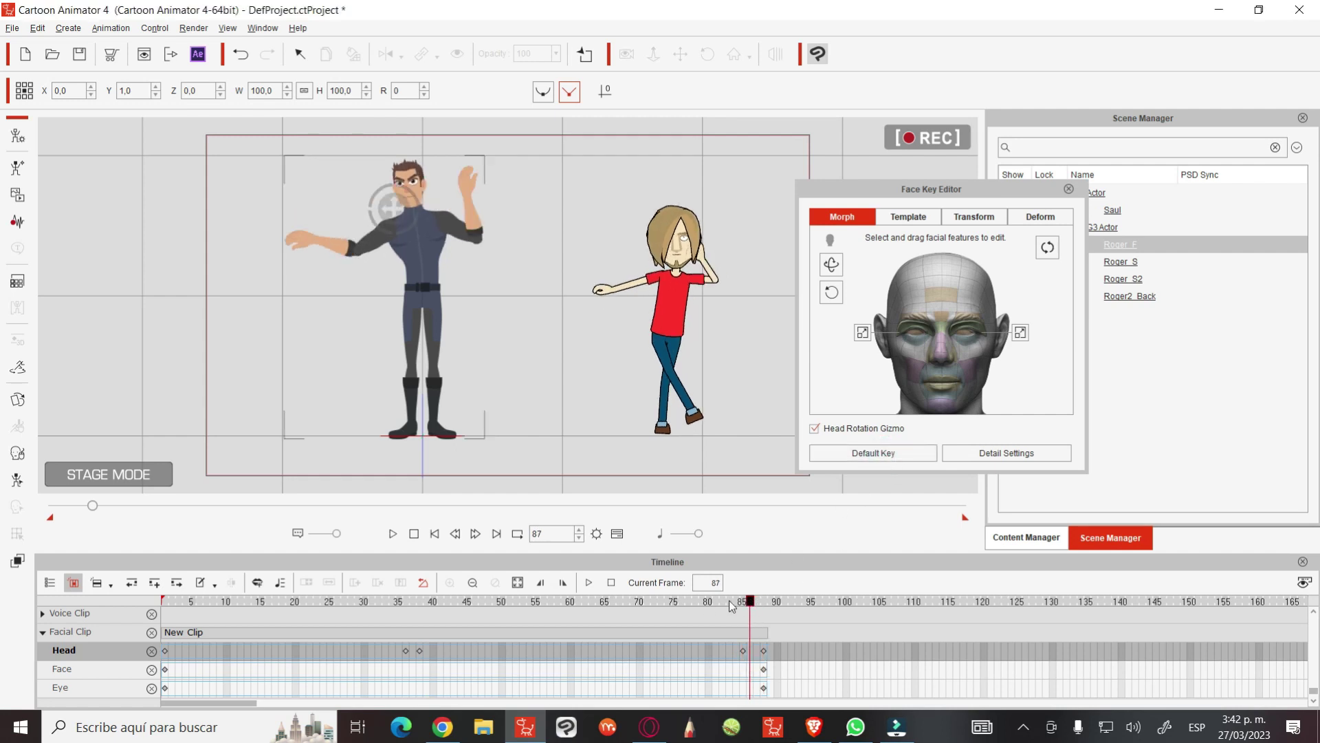
key(space)
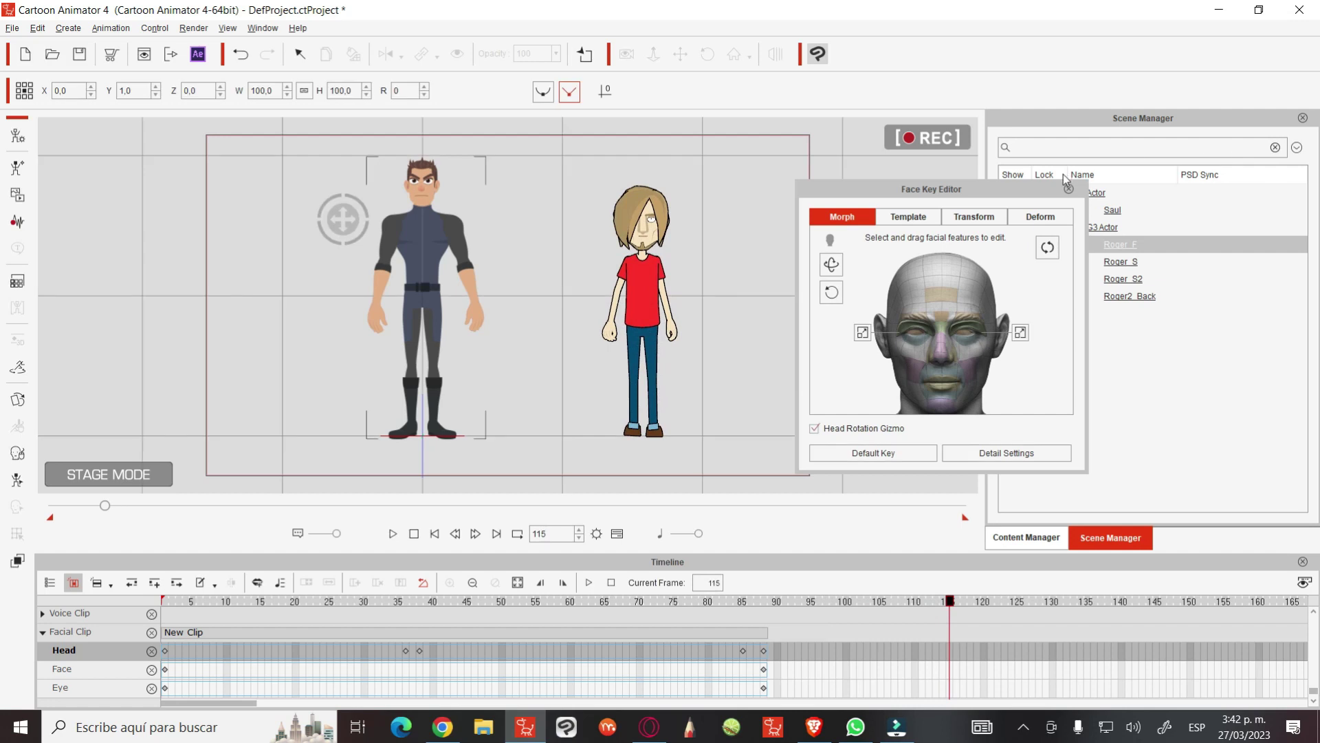
Close the Face Key Editor and play the dance from the first frame
click(1068, 190)
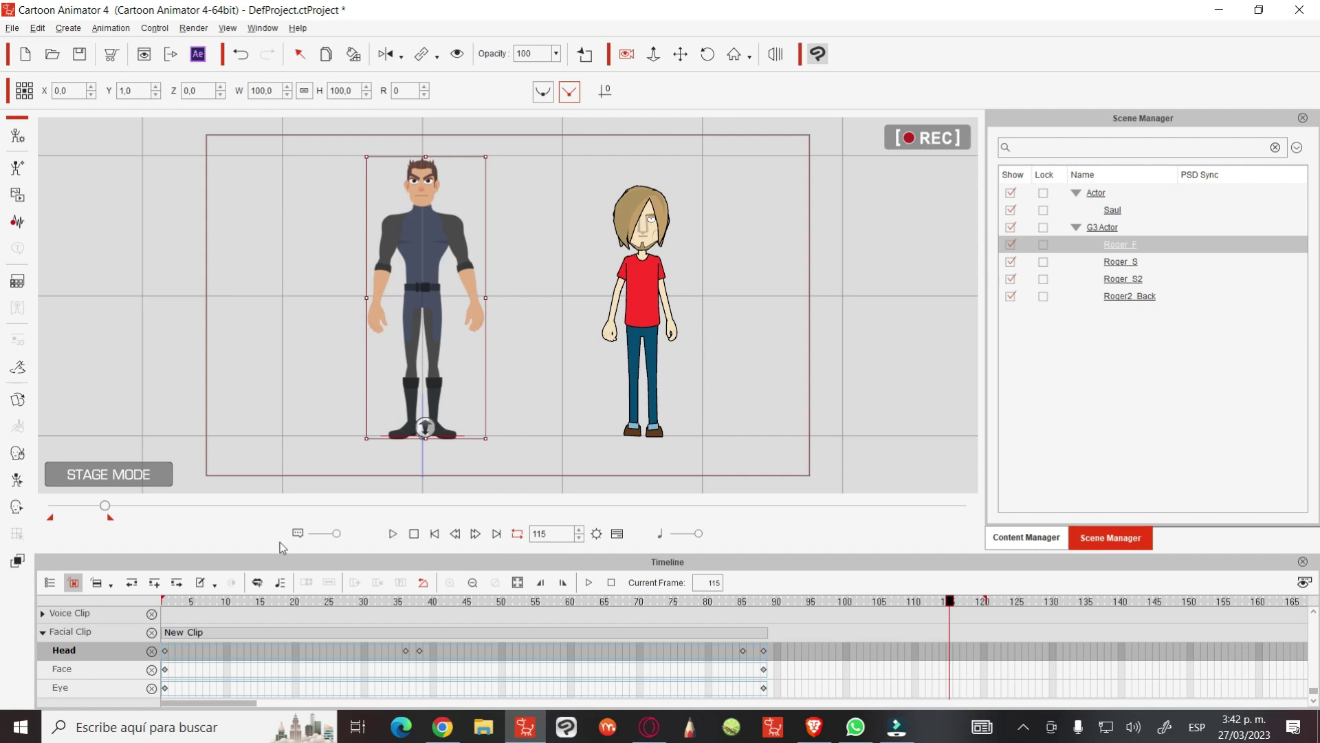
click(434, 535)
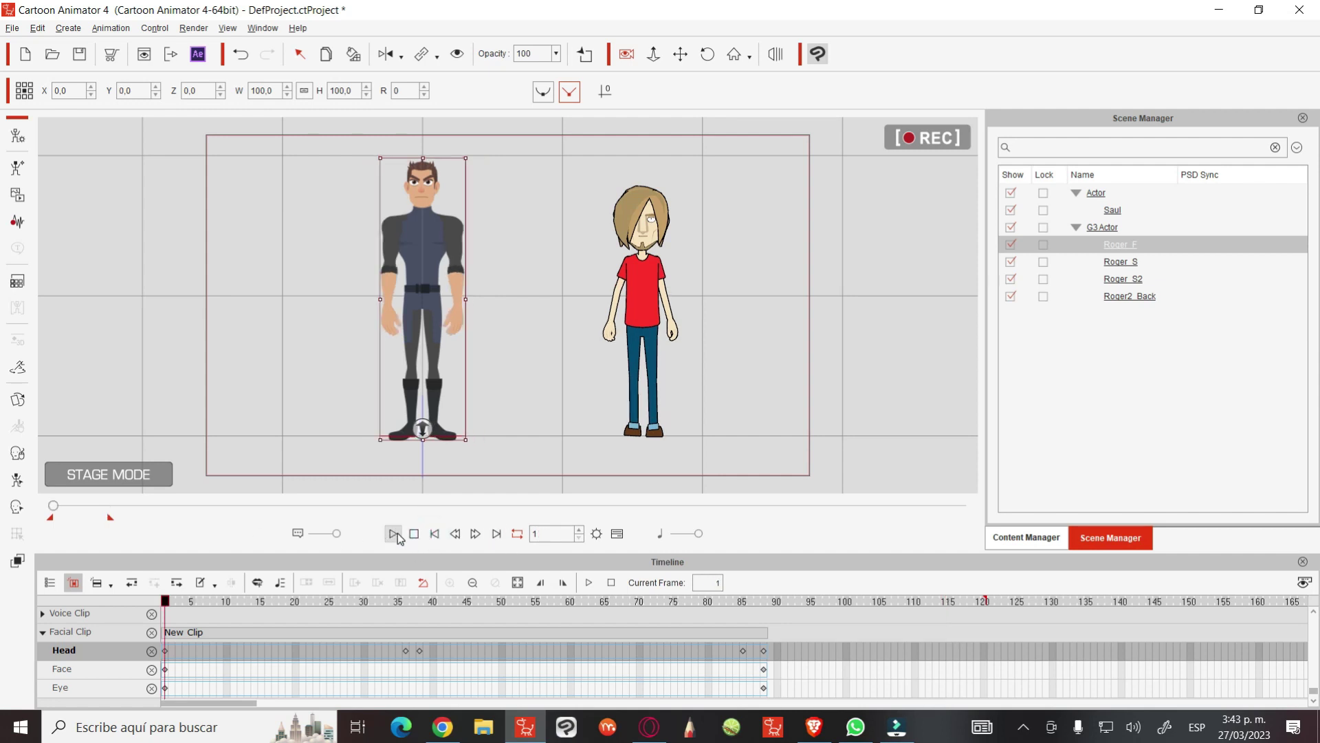
click(394, 534)
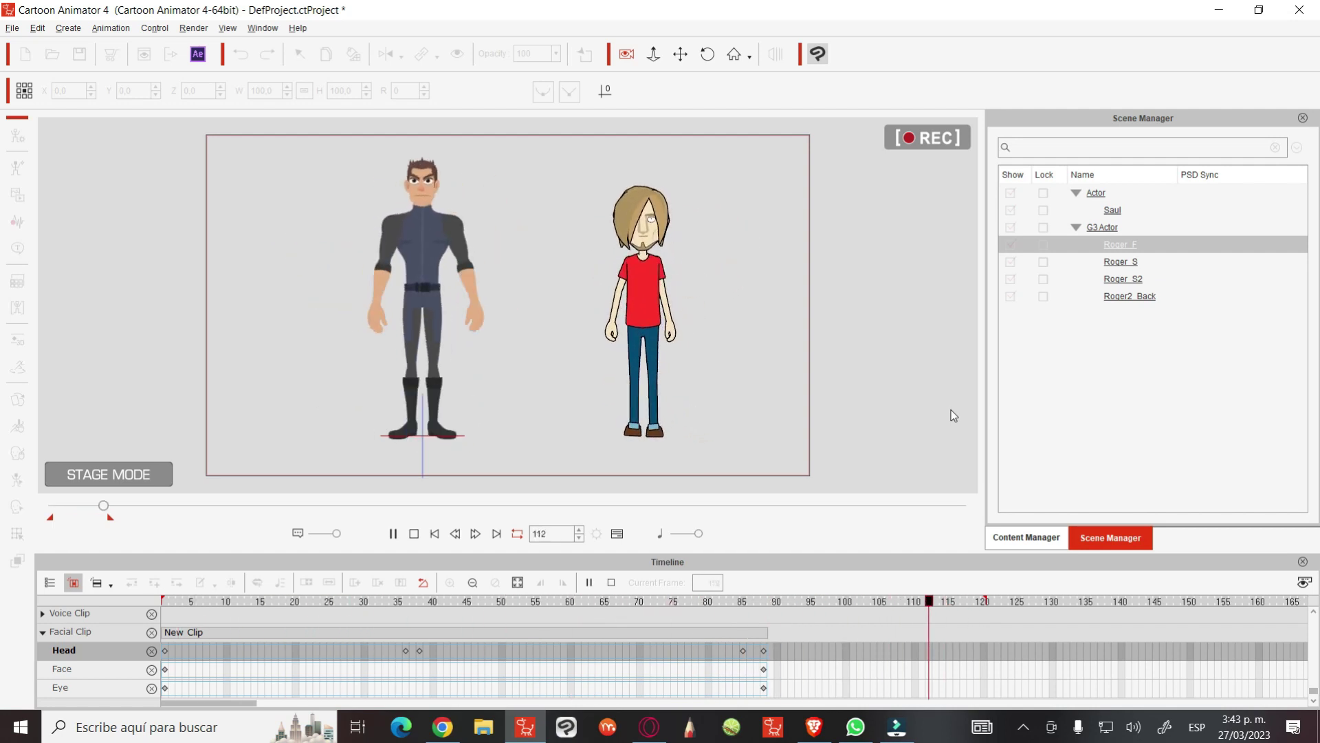
click(385, 385)
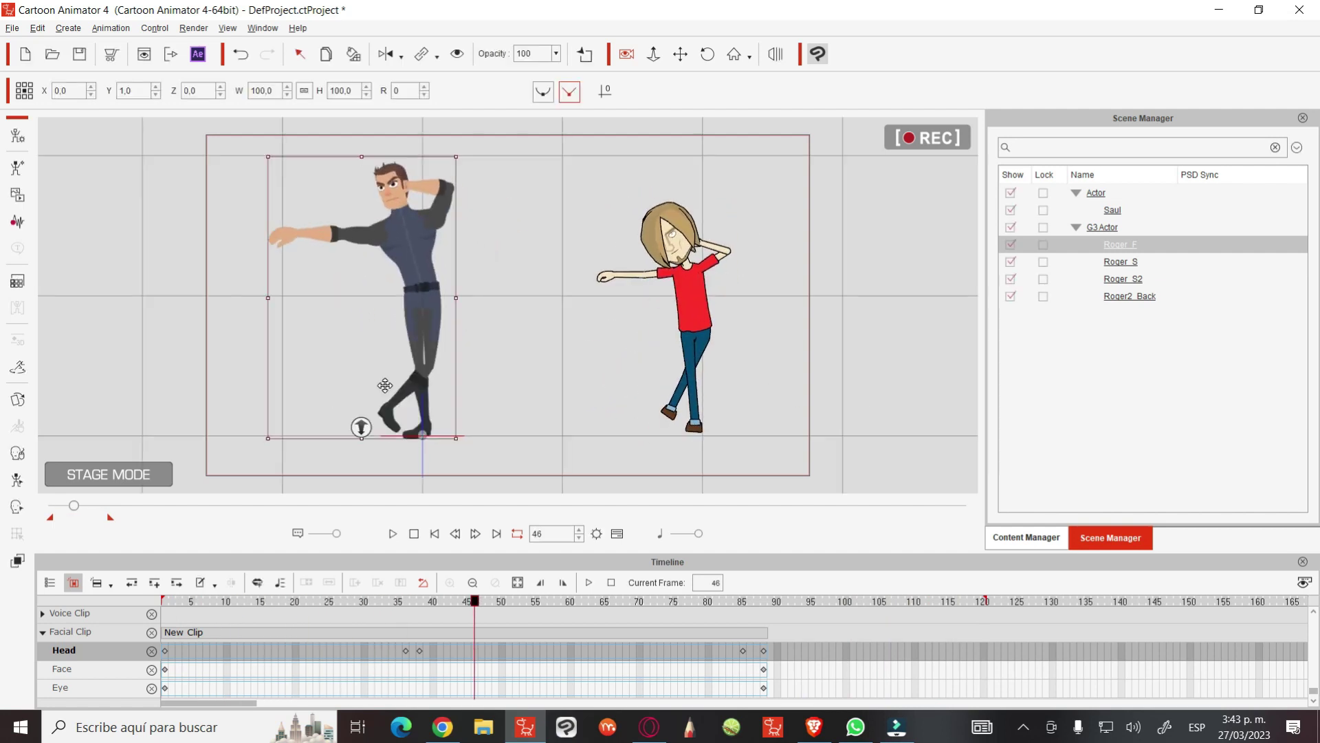
Select Roger2_Back in the Scene Manager and replay the dance from frame 1
drag(73, 505, 67, 508)
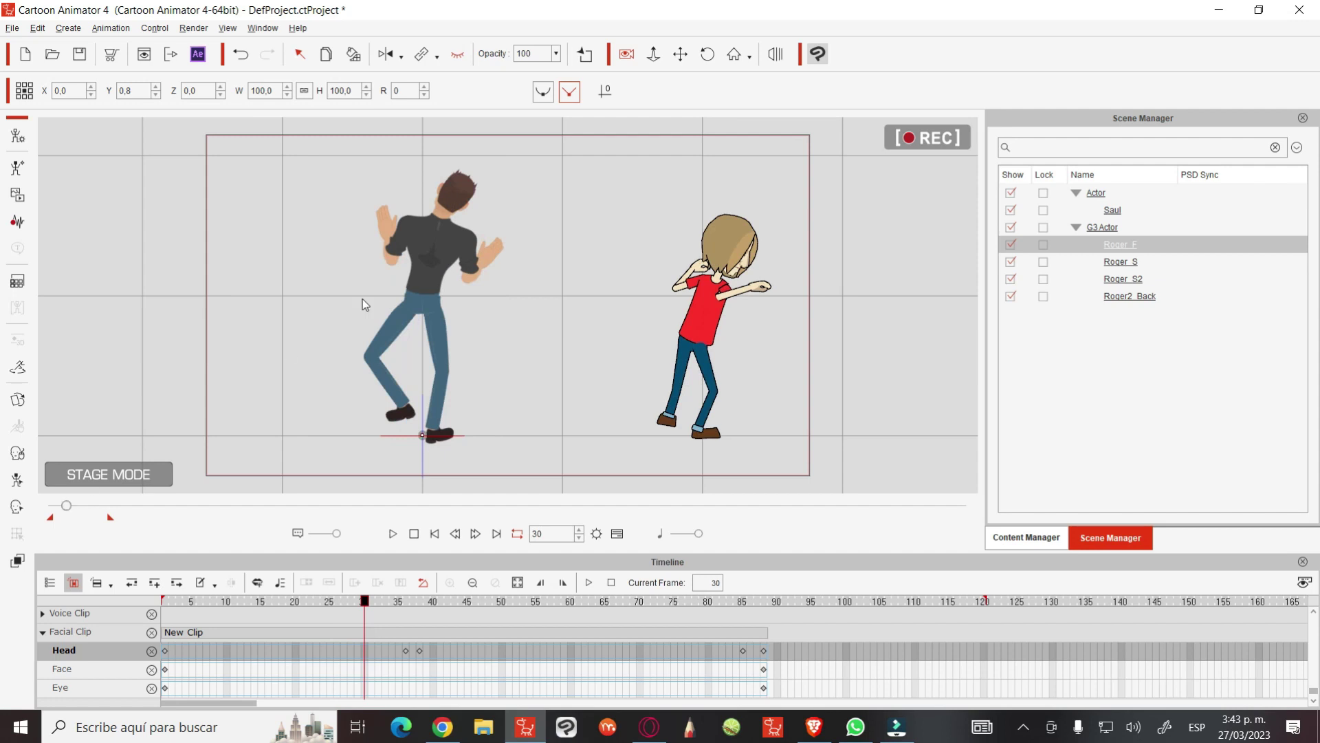
click(433, 315)
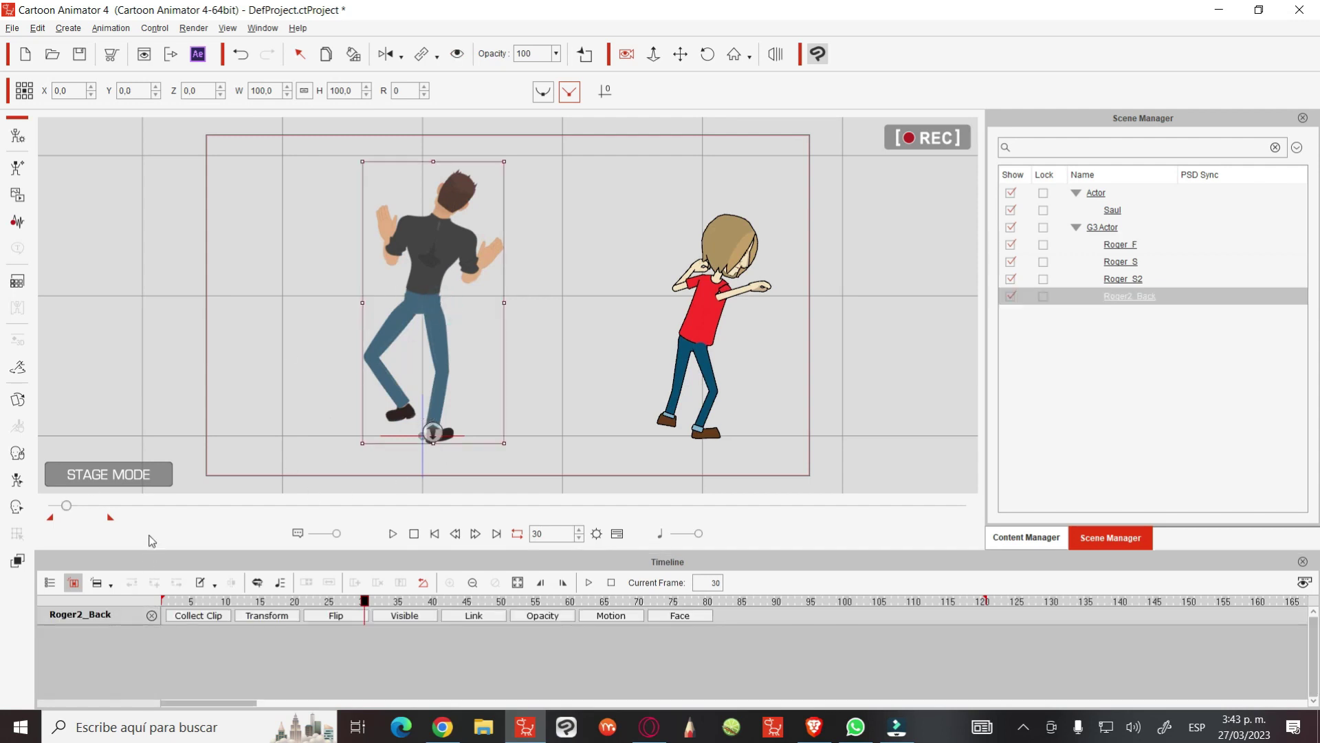
click(435, 534)
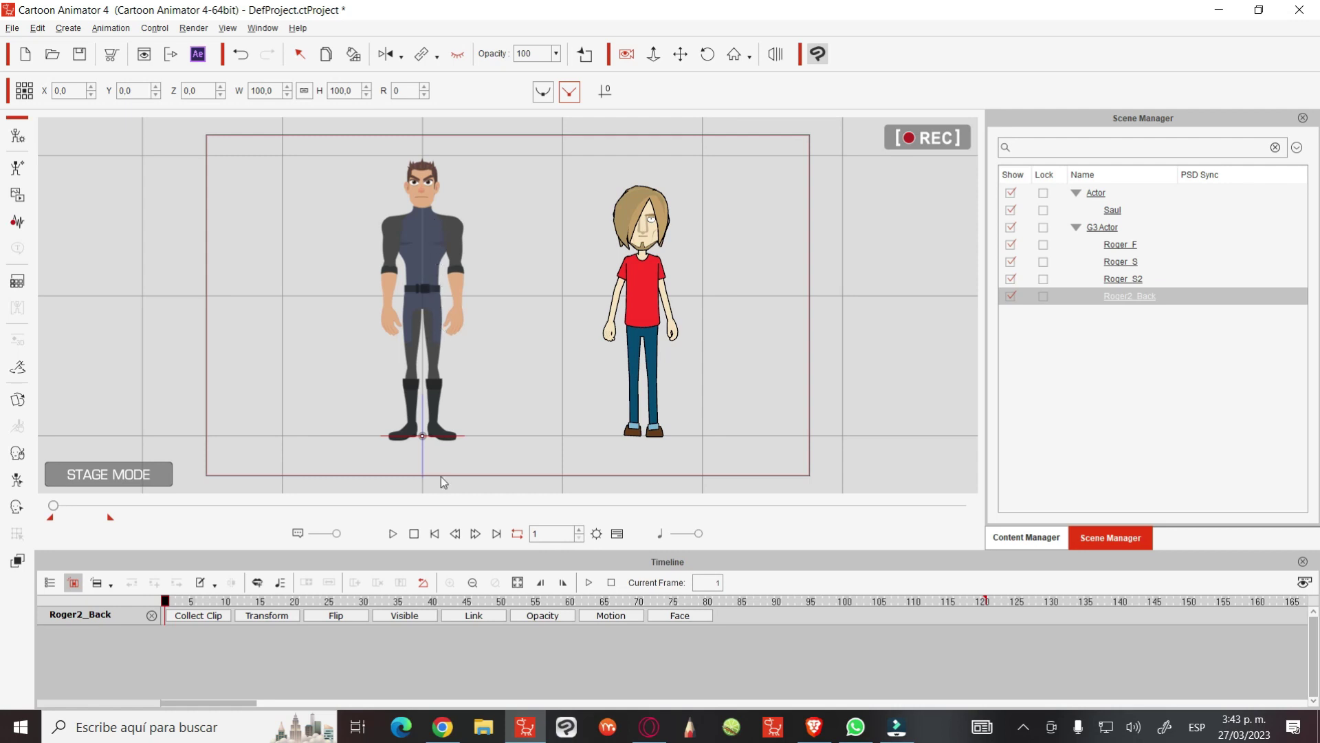
click(391, 535)
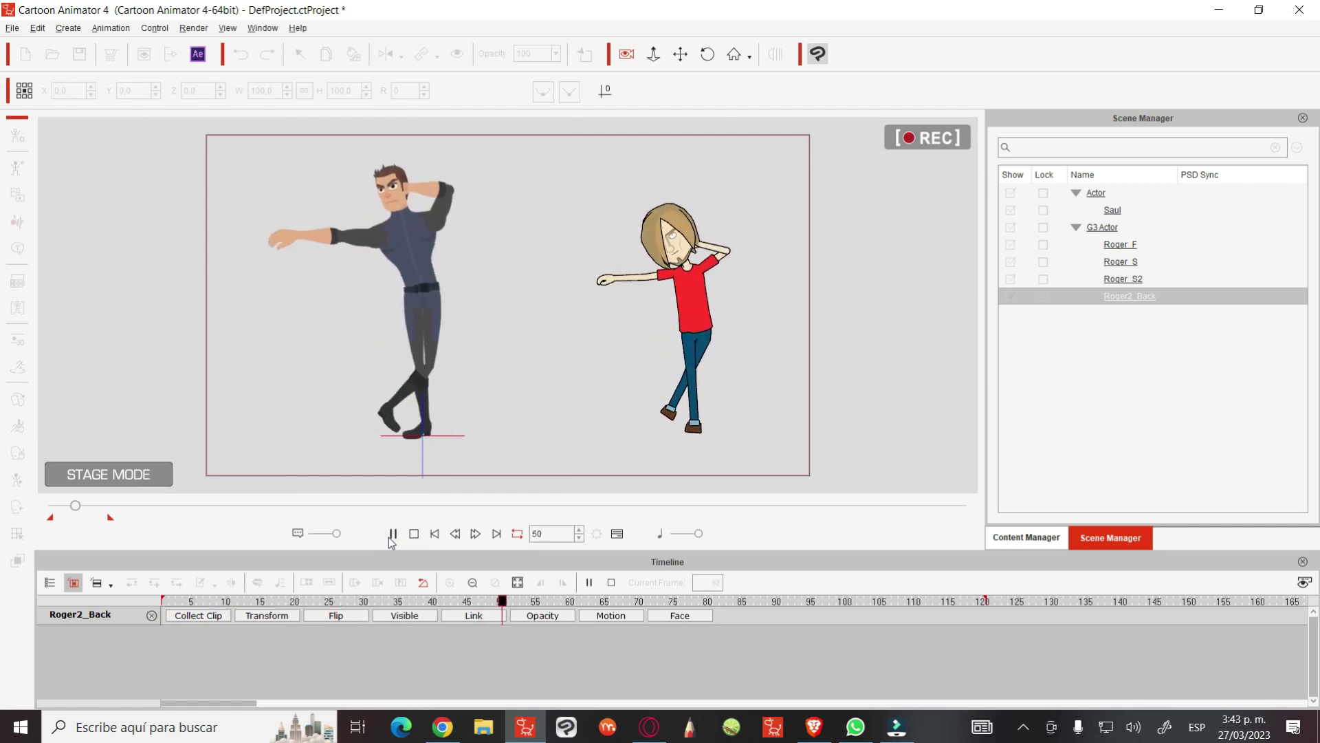